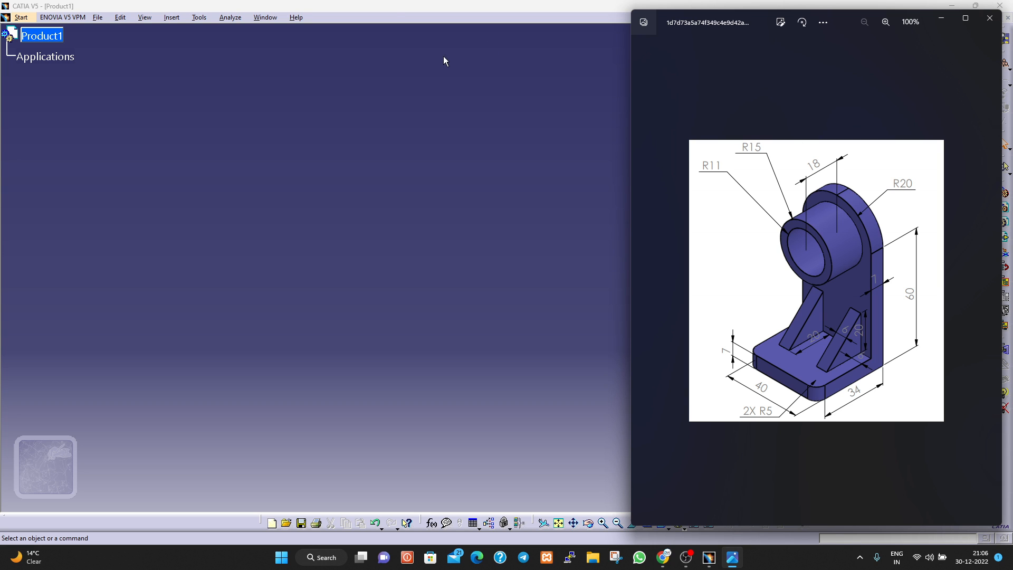
# Switch to CATIA and start a new part in the Mechanical Design Sketcher workbench.
pyautogui.click(391, 7)
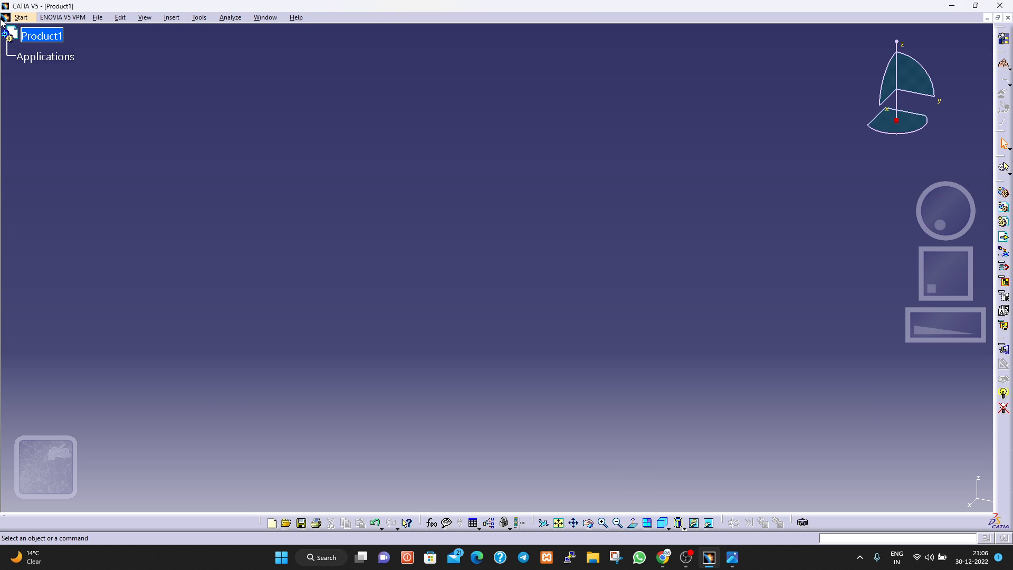
pyautogui.click(19, 19)
pyautogui.moveTo(45, 47)
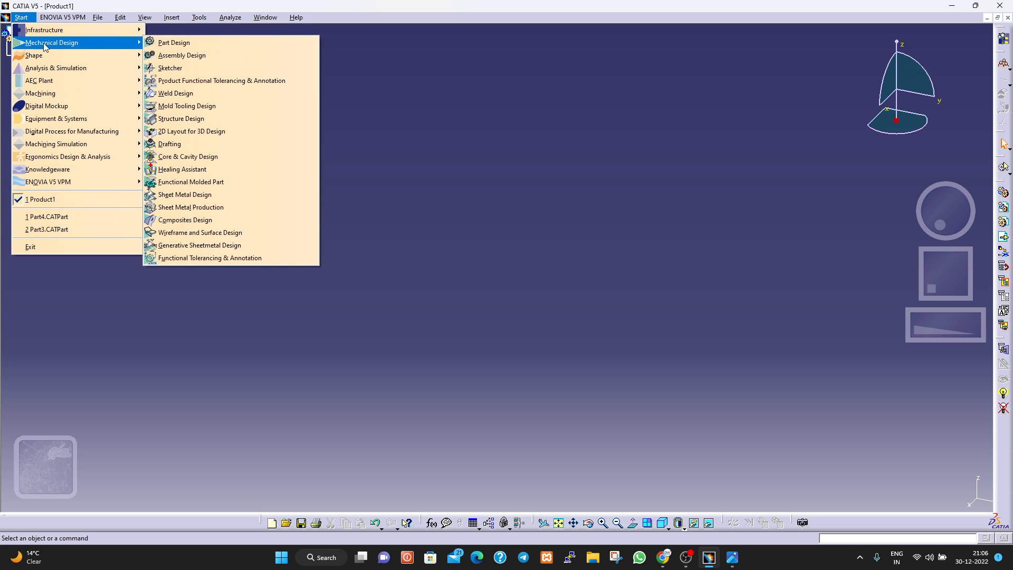
pyautogui.click(172, 68)
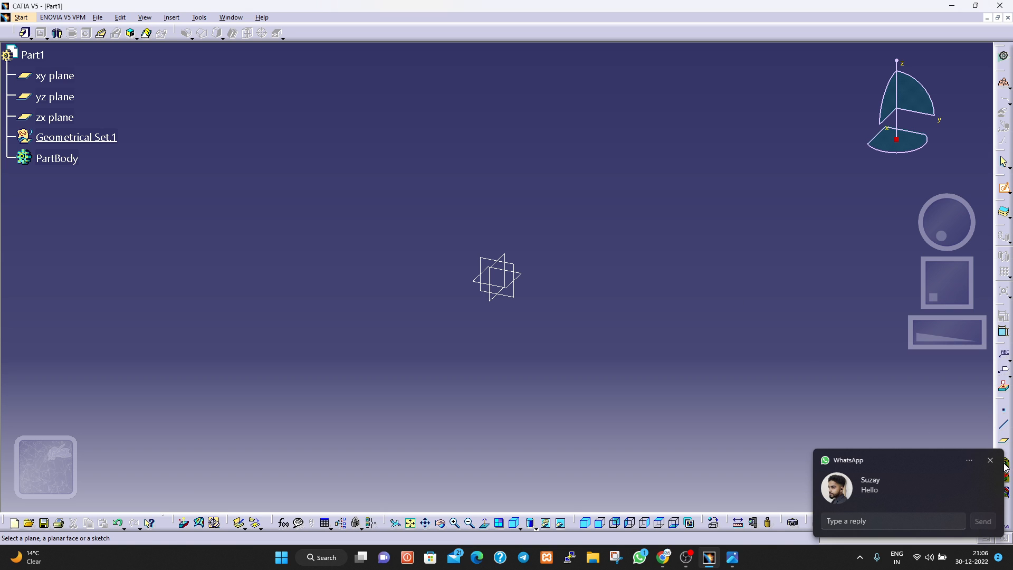
# Dismiss the incoming message notifications and turn off Wi-Fi.
pyautogui.click(991, 460)
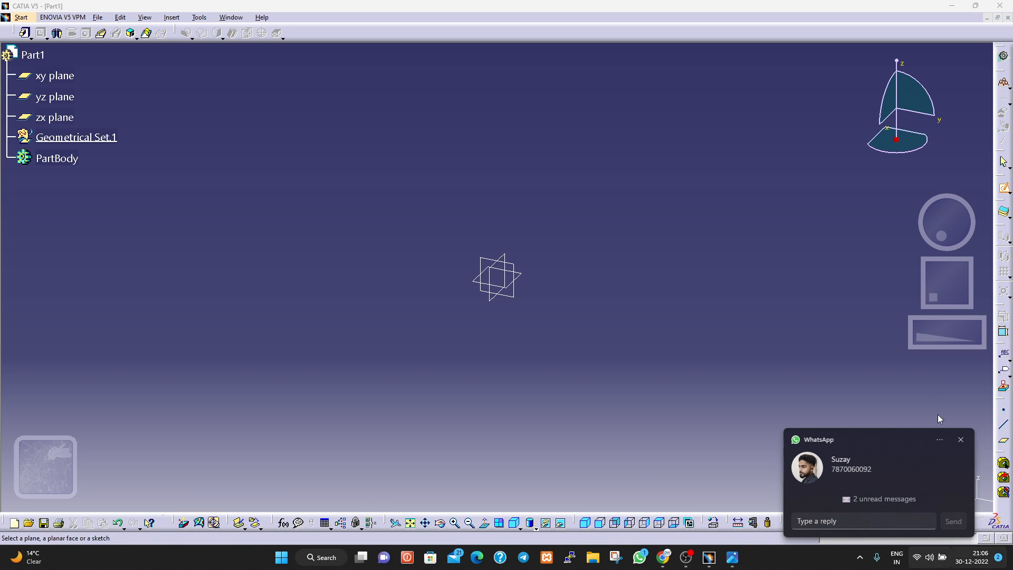
pyautogui.click(922, 557)
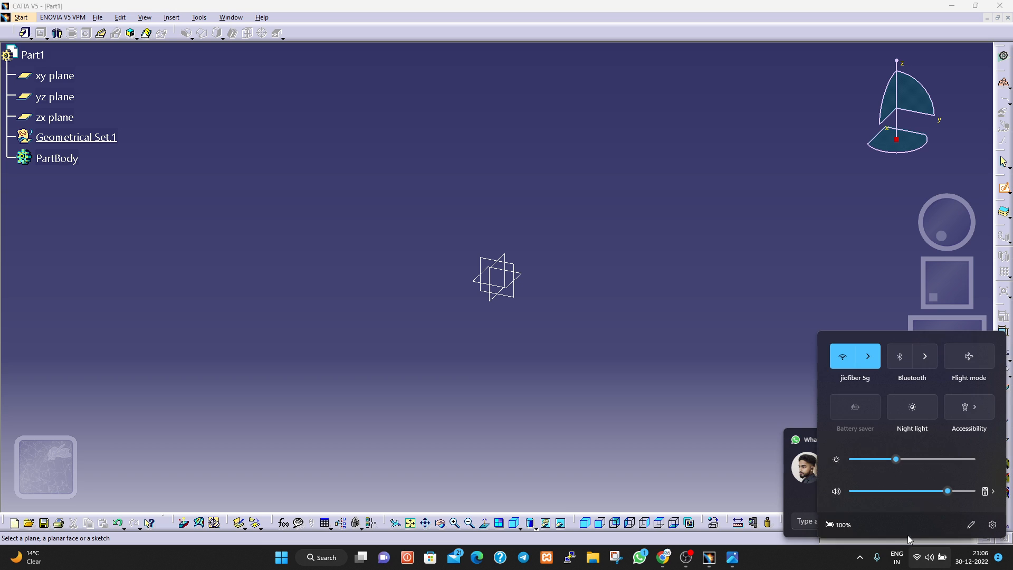
pyautogui.click(843, 356)
pyautogui.click(660, 310)
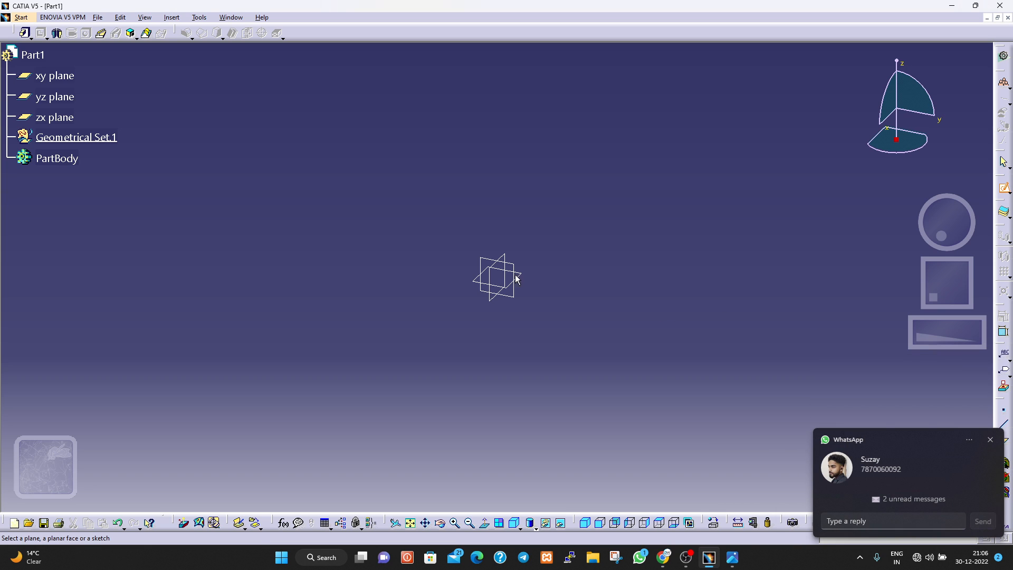
pyautogui.click(990, 439)
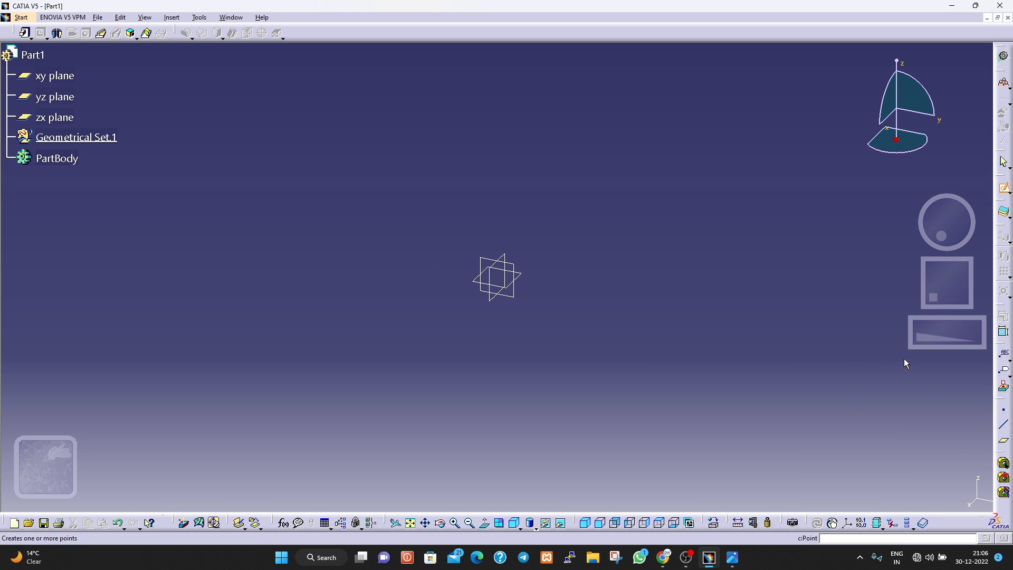
# Create a reference point at coordinates 0, 0, 0 and a plane offset 20 mm from the xy plane.
pyautogui.click(1004, 408)
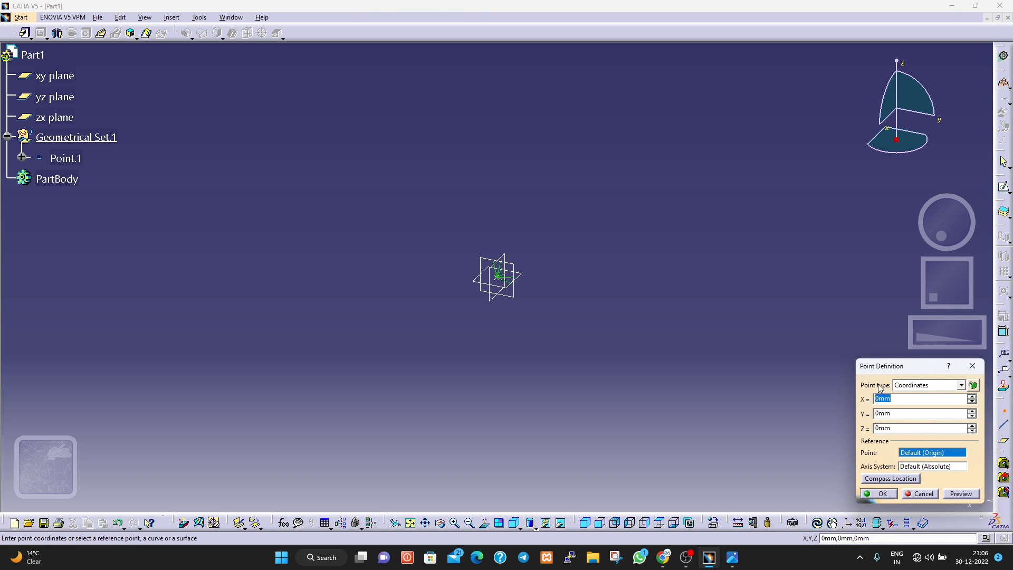
pyautogui.click(887, 496)
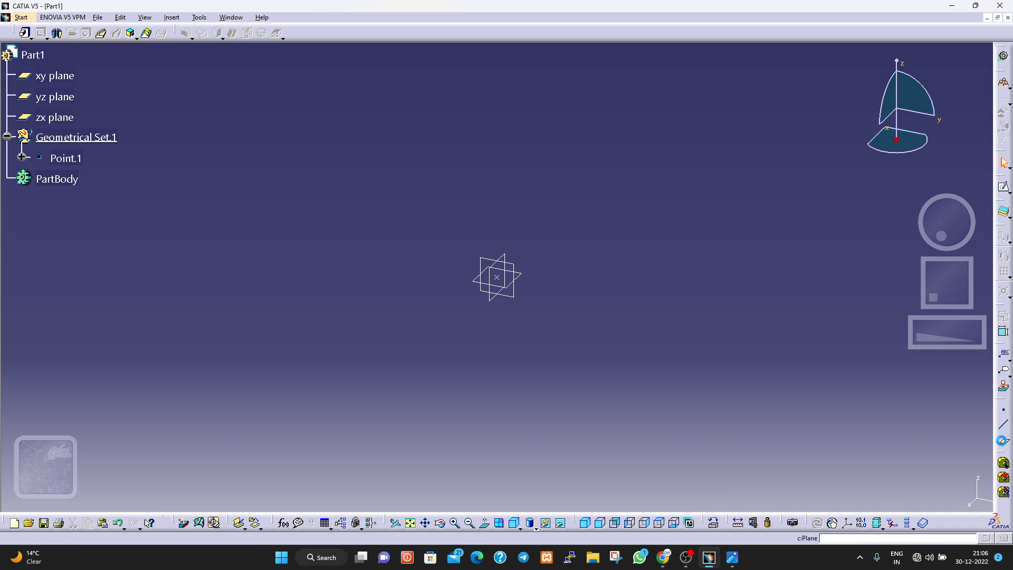
pyautogui.click(1002, 442)
pyautogui.click(50, 77)
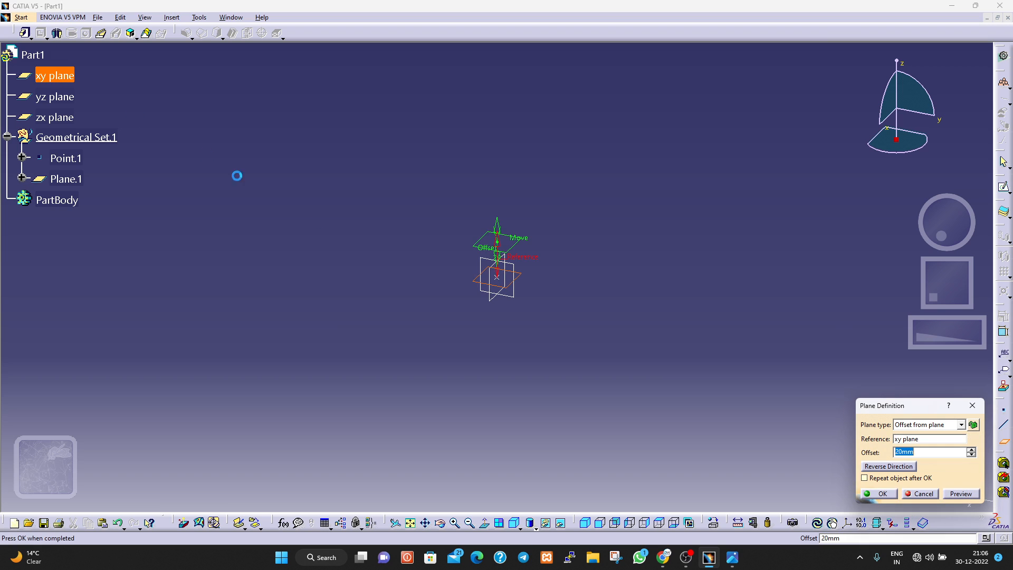
pyautogui.click(879, 494)
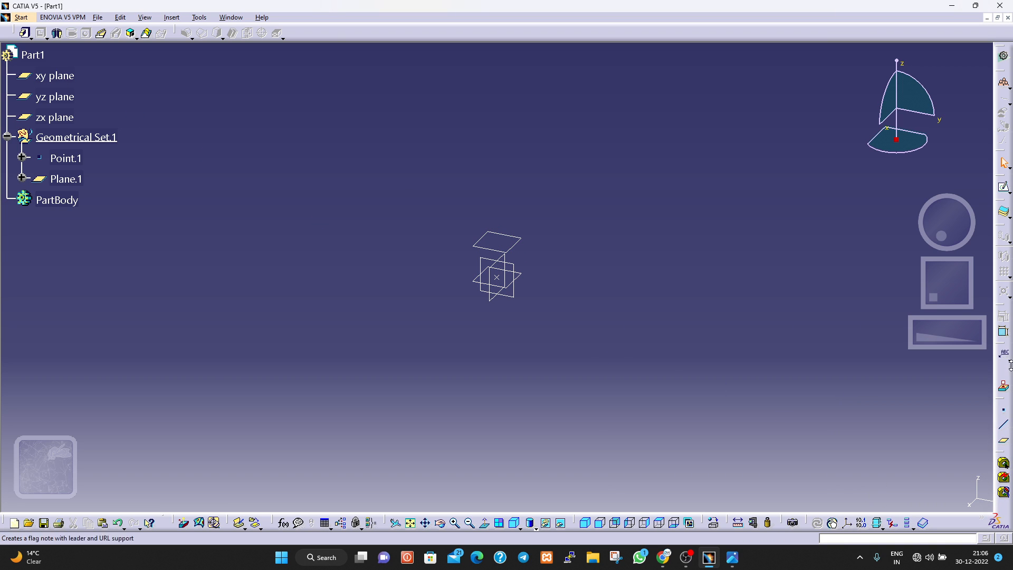
# Create a positioned sketch on the offset plane, with its origin set as the projection of the reference point and implicit orientation.
pyautogui.click(1009, 193)
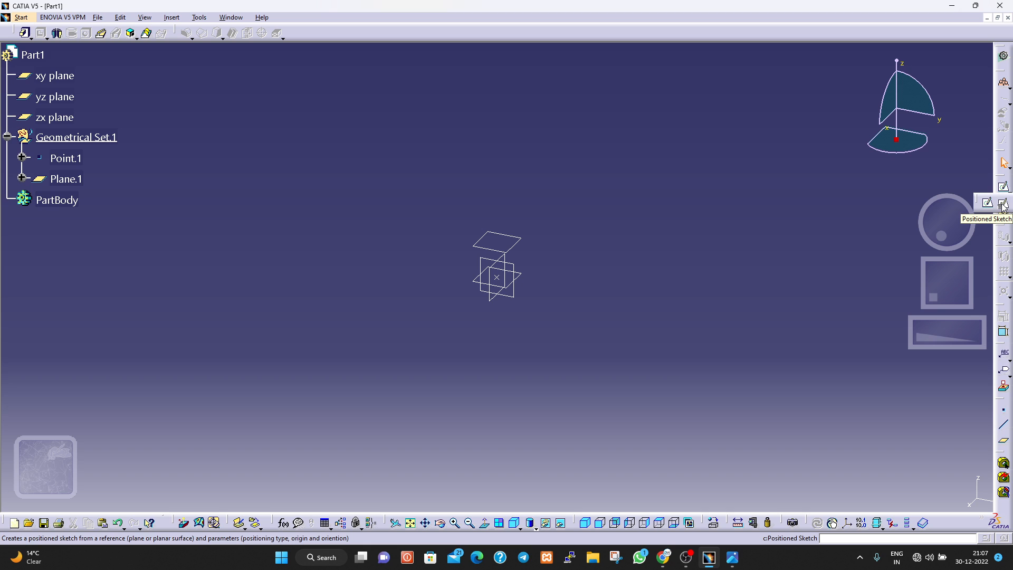
pyautogui.click(1003, 205)
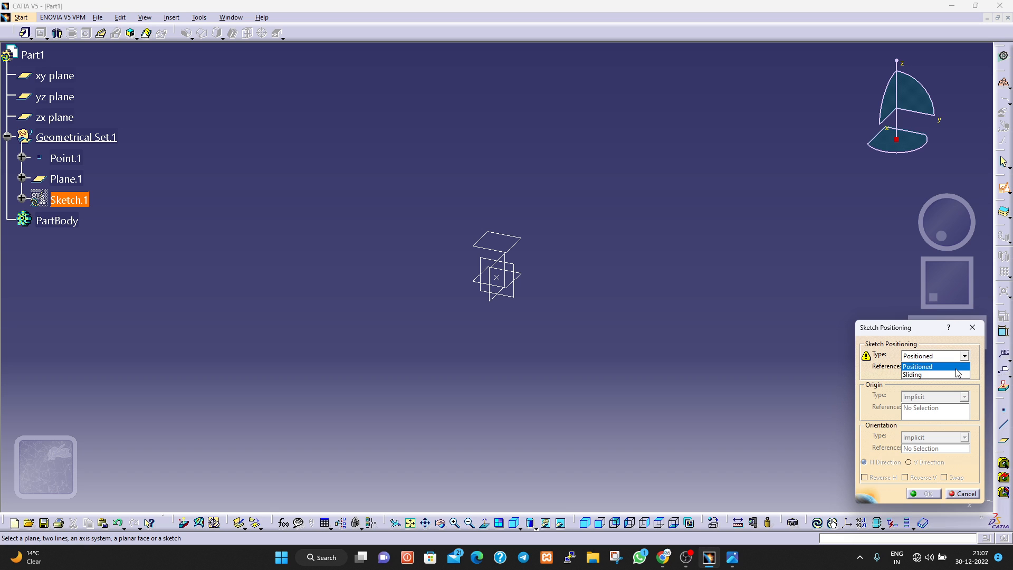
pyautogui.click(956, 370)
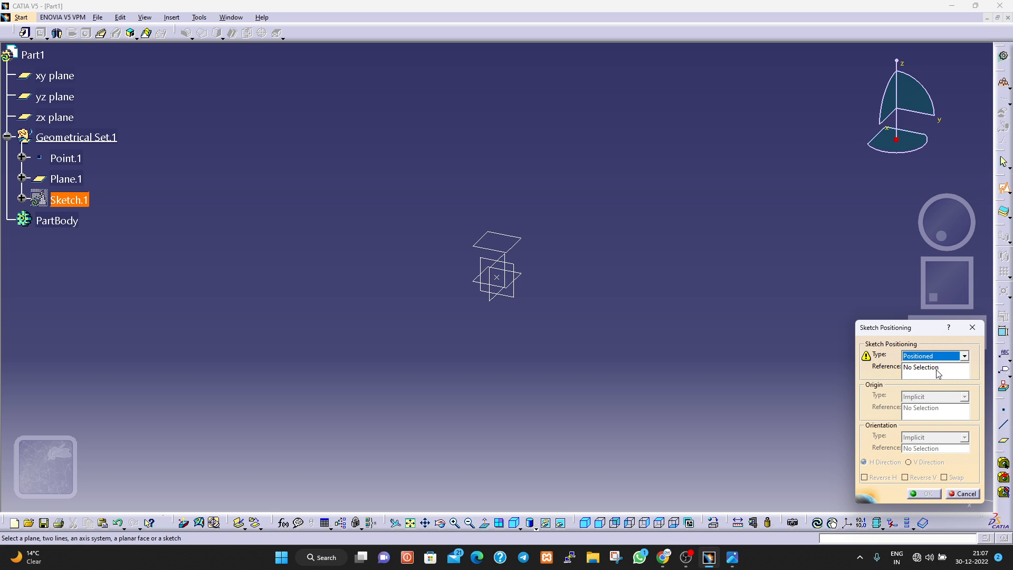
pyautogui.click(937, 370)
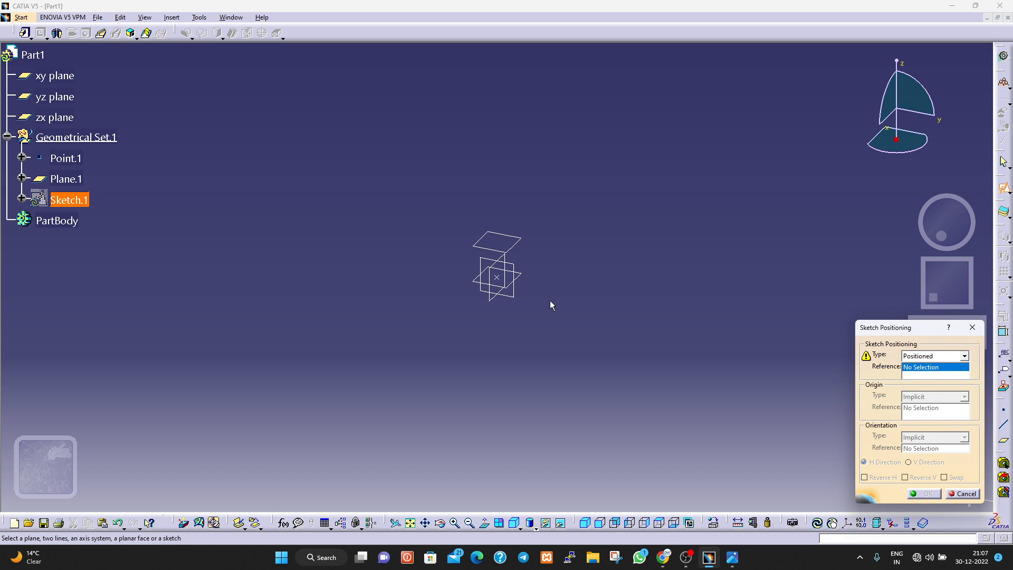
pyautogui.click(67, 179)
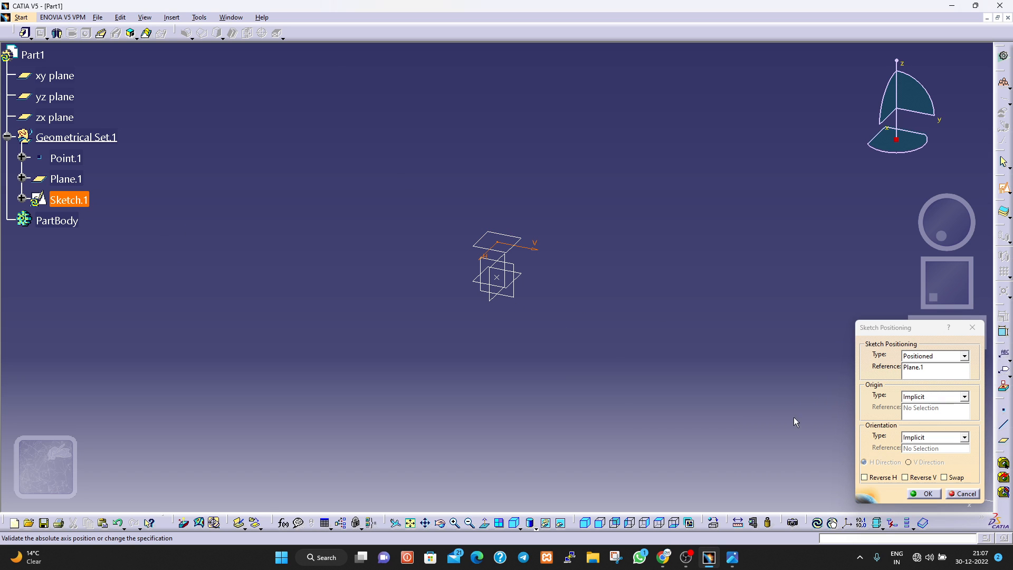
pyautogui.click(959, 399)
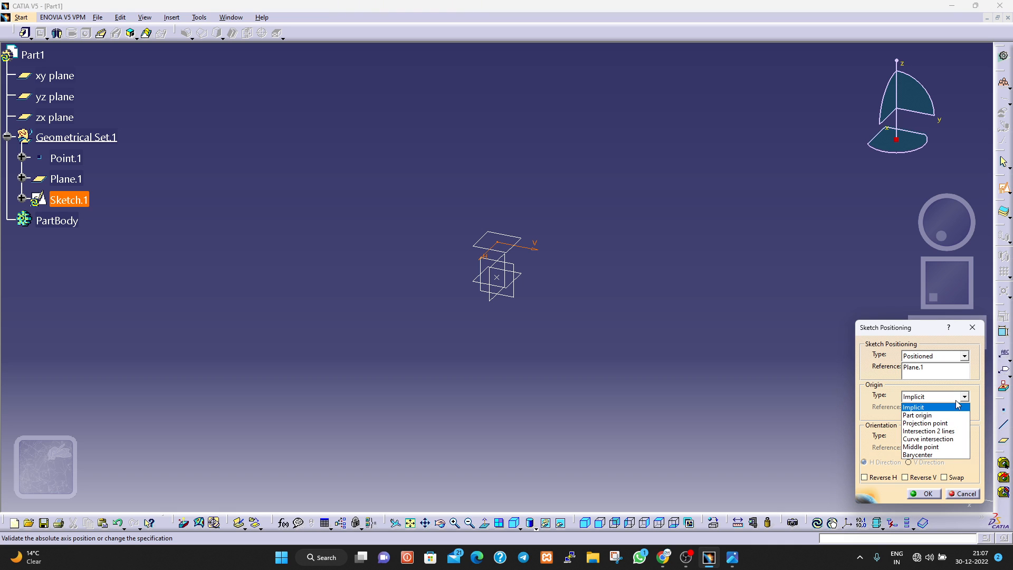
pyautogui.click(939, 424)
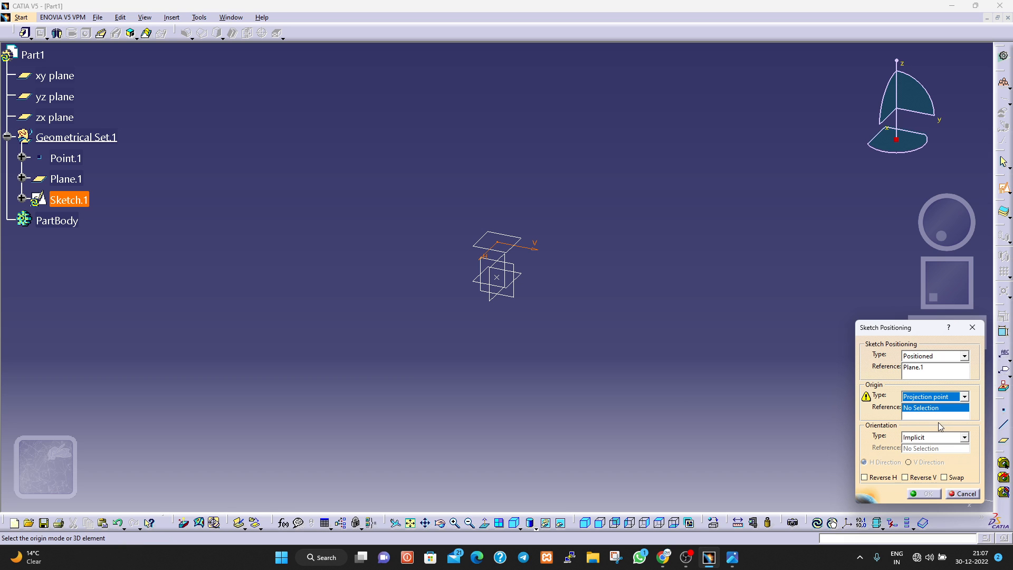
pyautogui.click(66, 164)
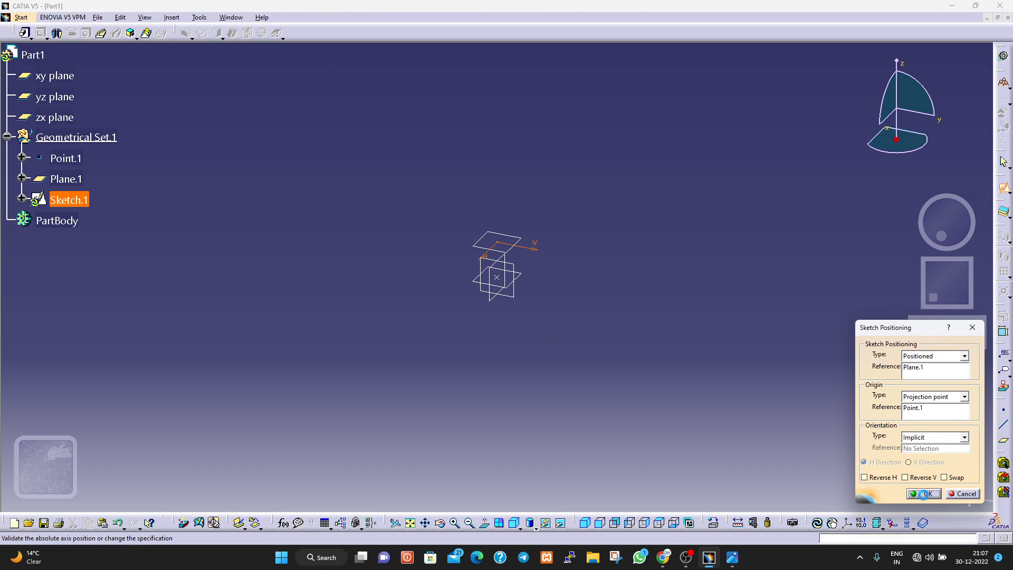
pyautogui.click(923, 494)
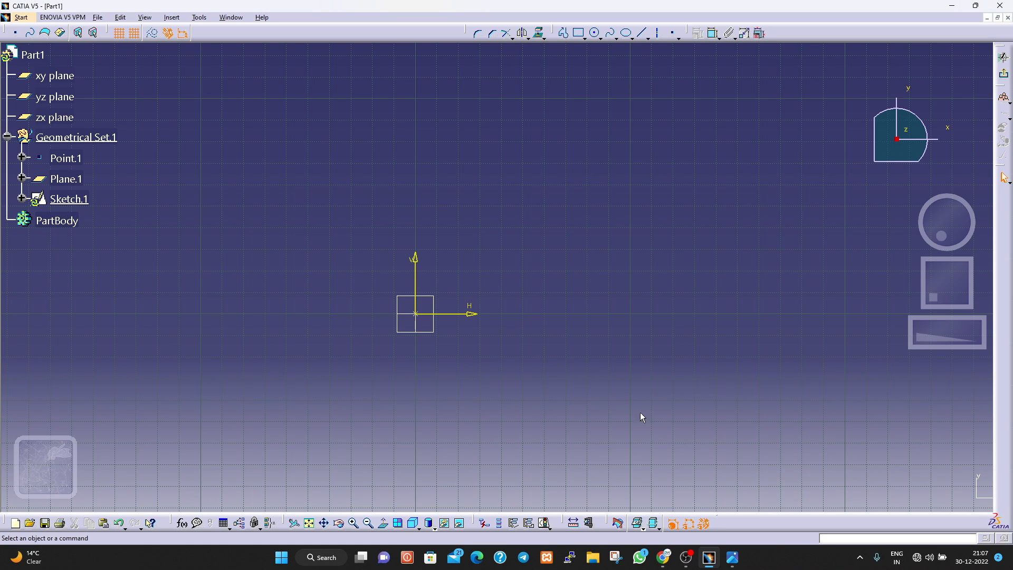
# Draw a trial centered rectangle about 40 by 40 mm at the sketch origin and undo it.
pyautogui.click(739, 560)
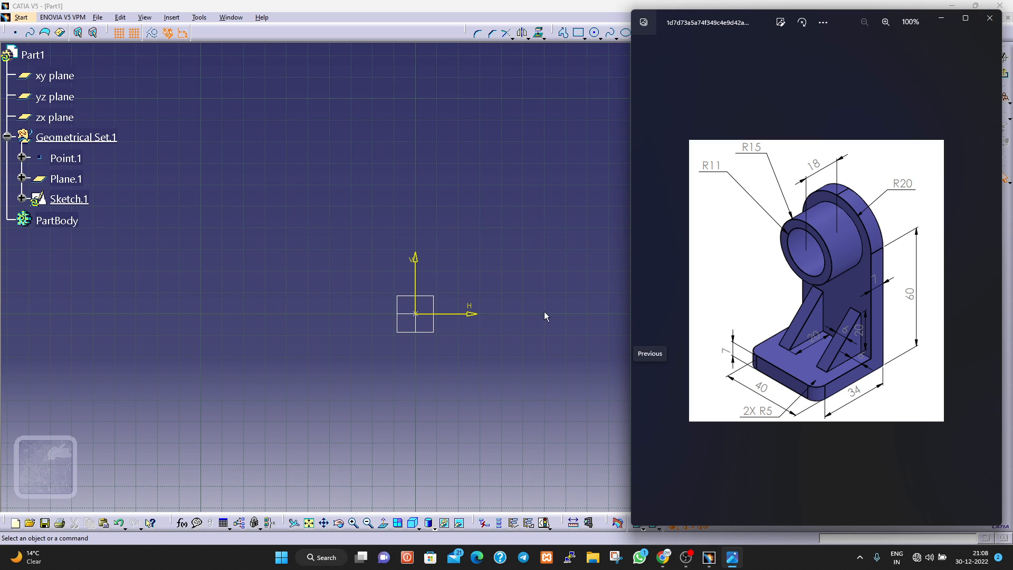
pyautogui.click(318, 239)
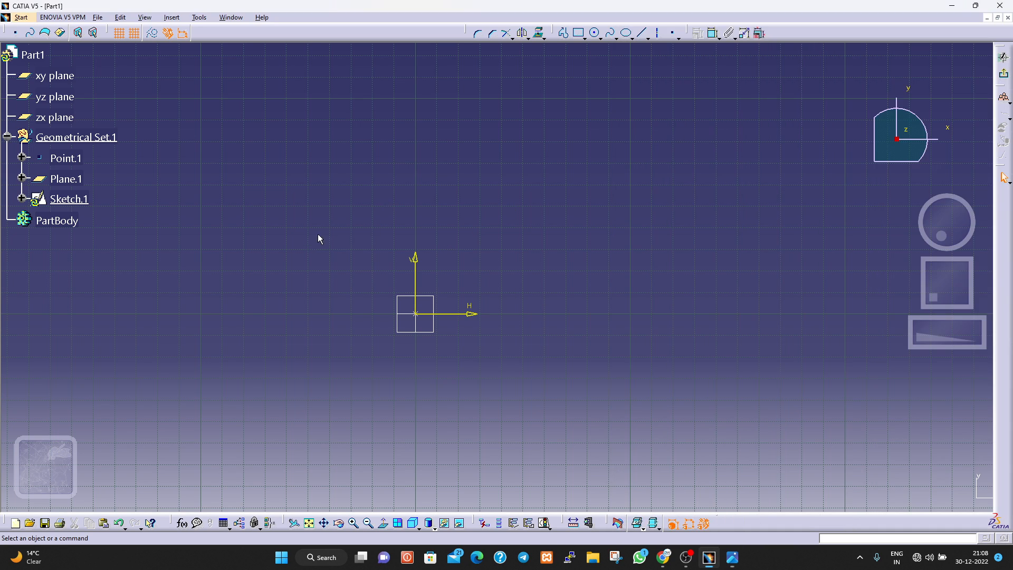
pyautogui.click(579, 33)
pyautogui.click(585, 37)
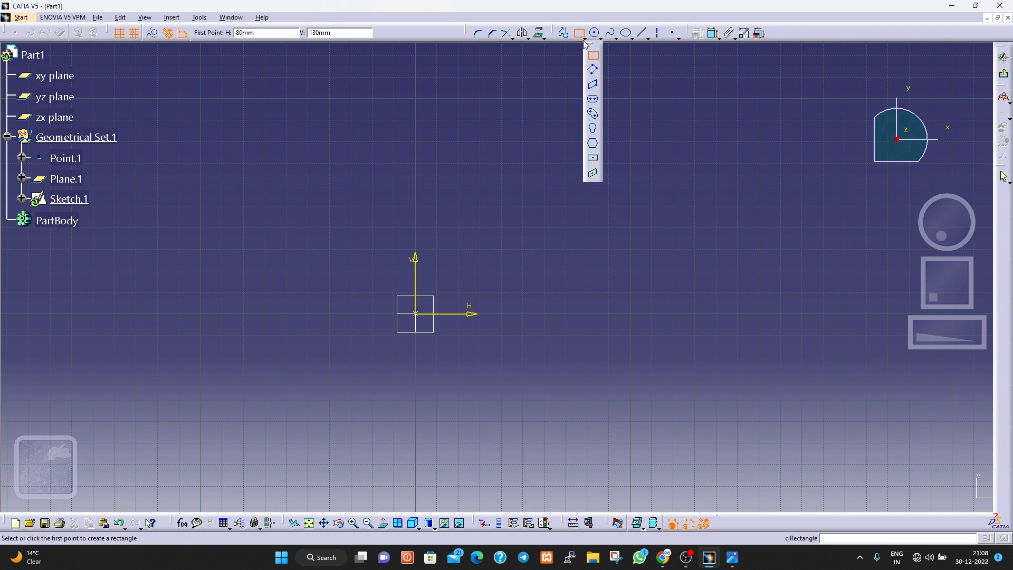
pyautogui.click(594, 160)
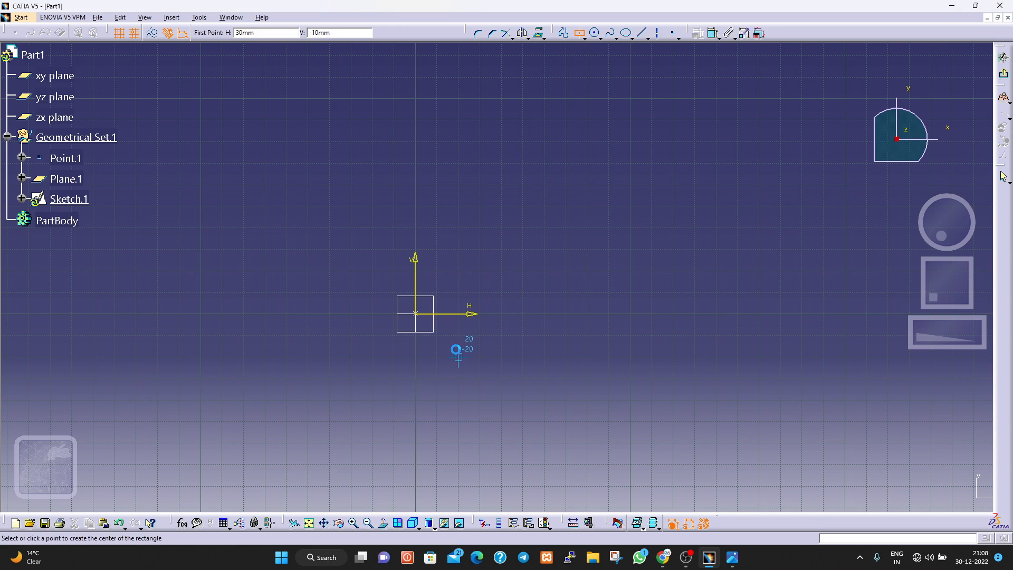
pyautogui.click(417, 314)
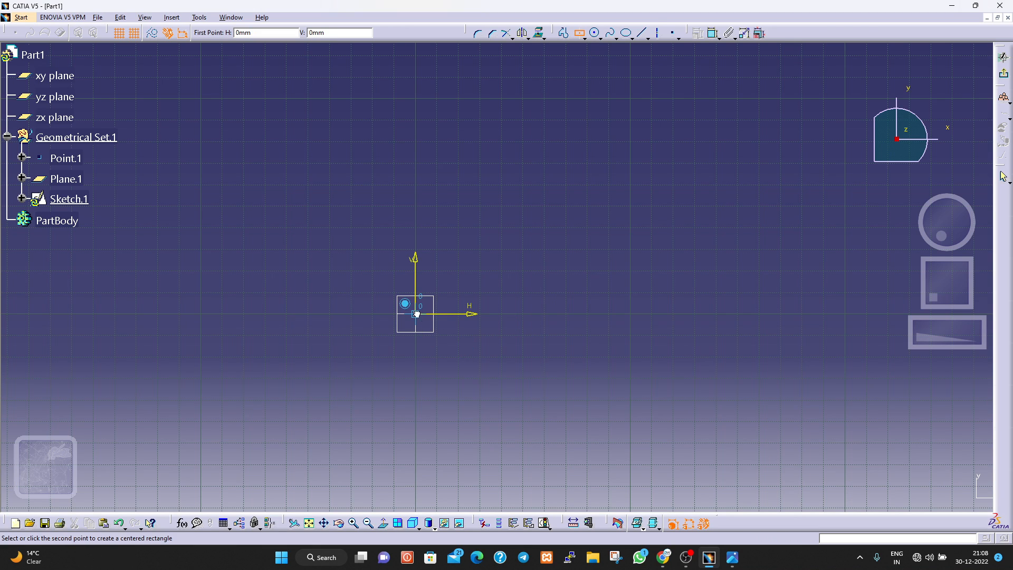
pyautogui.click(454, 356)
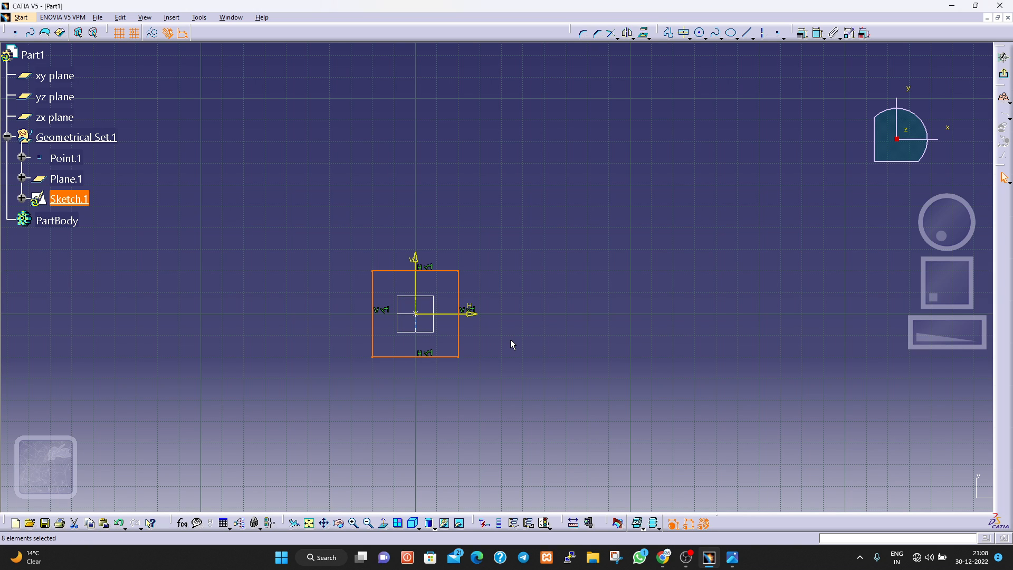
pyautogui.hotkey('ctrl', 'z')
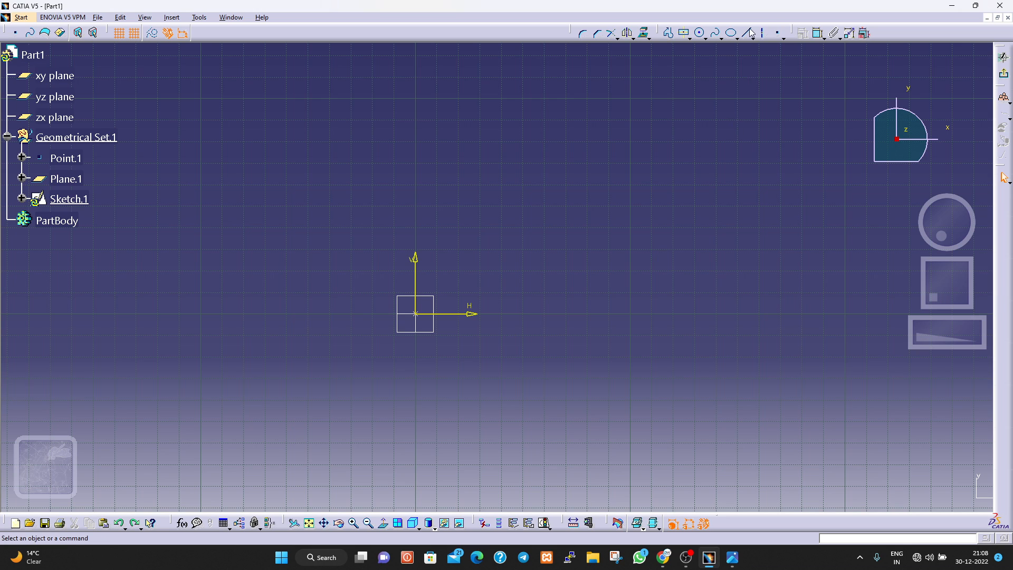
# Draw a centered rectangle about 40 mm wide and 60 mm high at the sketch origin.
pyautogui.click(684, 33)
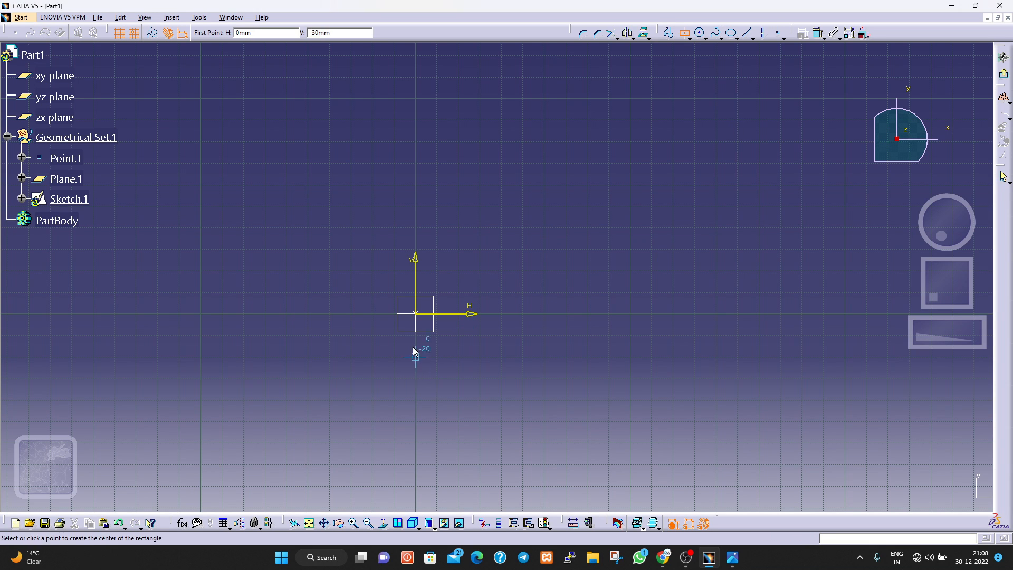
pyautogui.click(420, 319)
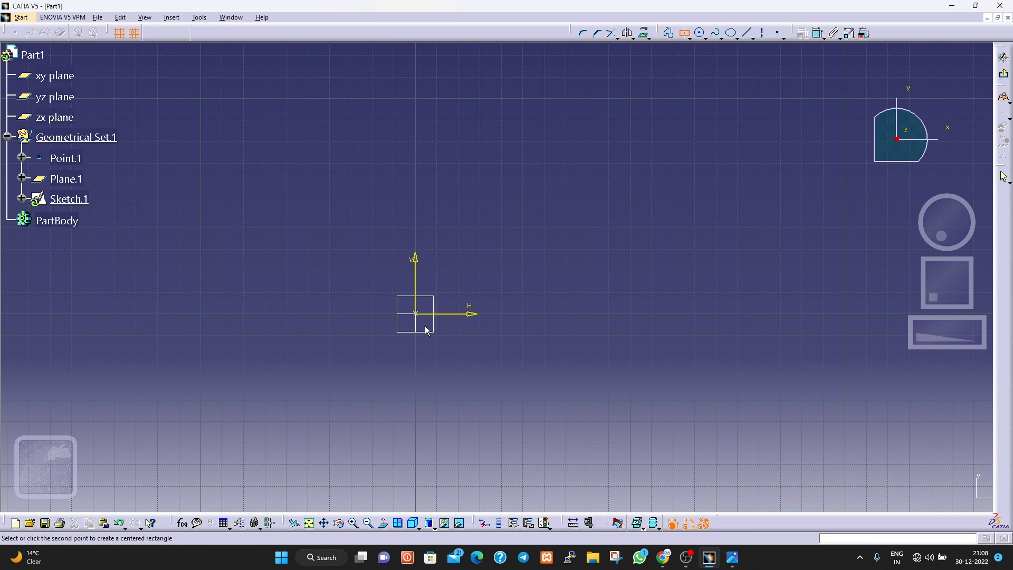
pyautogui.click(459, 378)
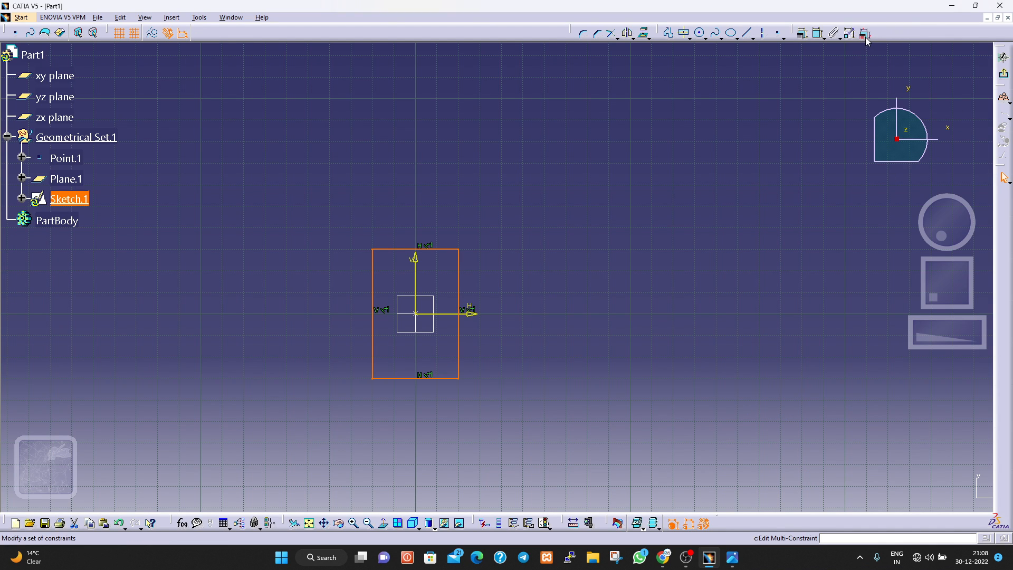
# Add a dimensional constraint to the rectangle's vertical side and set it to 34 mm.
pyautogui.click(818, 35)
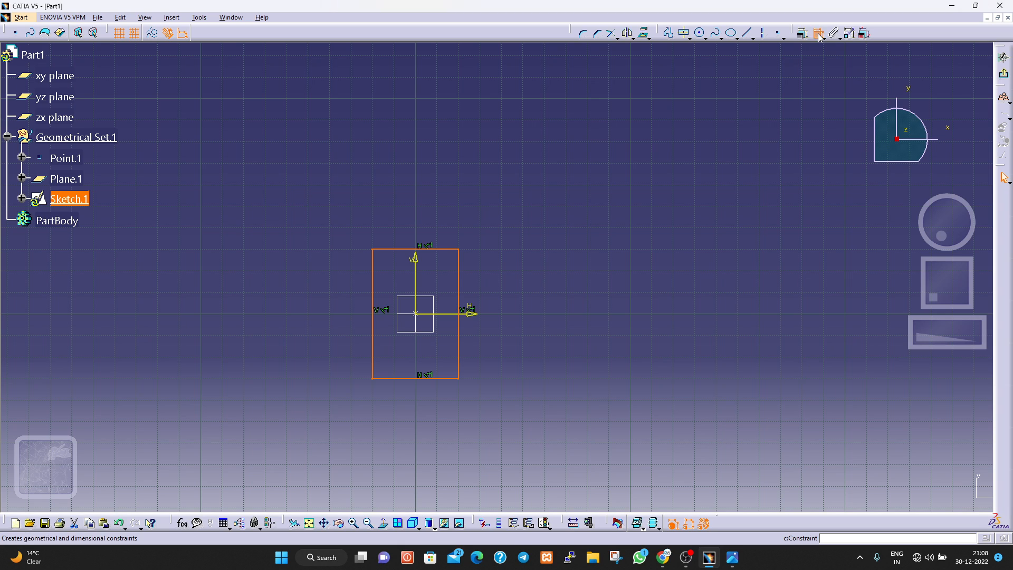
pyautogui.click(461, 314)
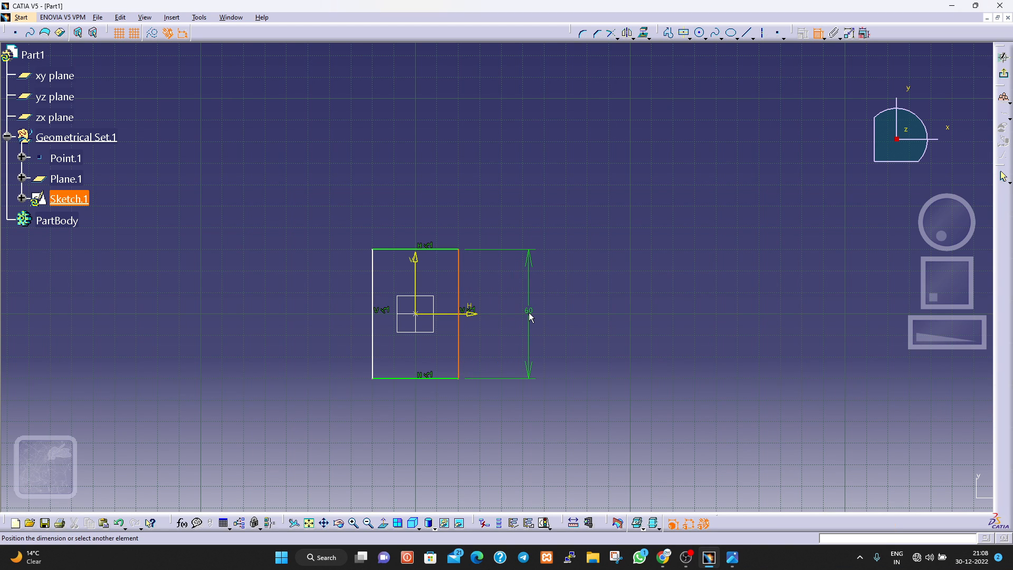
pyautogui.click(529, 314)
pyautogui.doubleClick(529, 315)
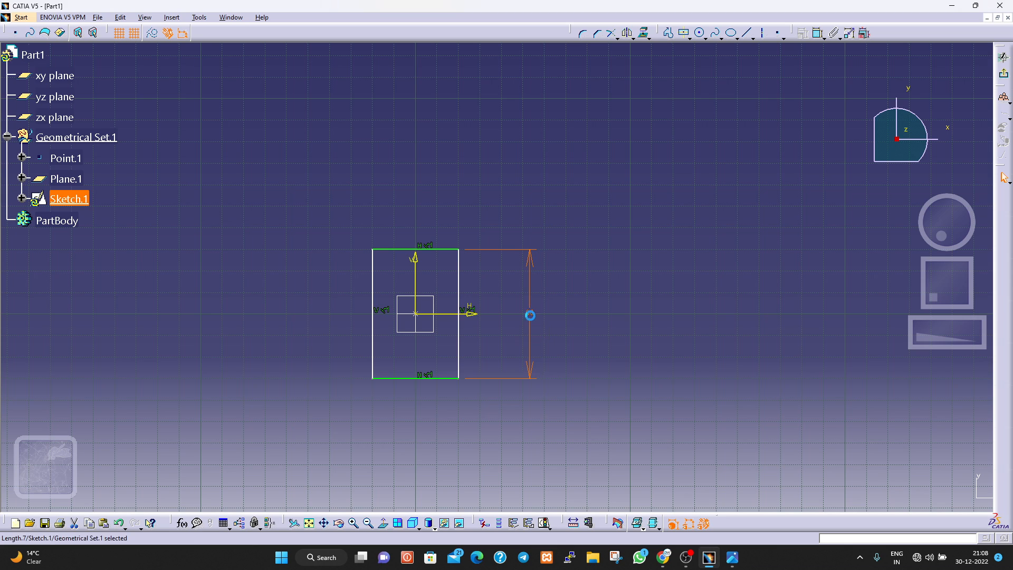
pyautogui.write('3')
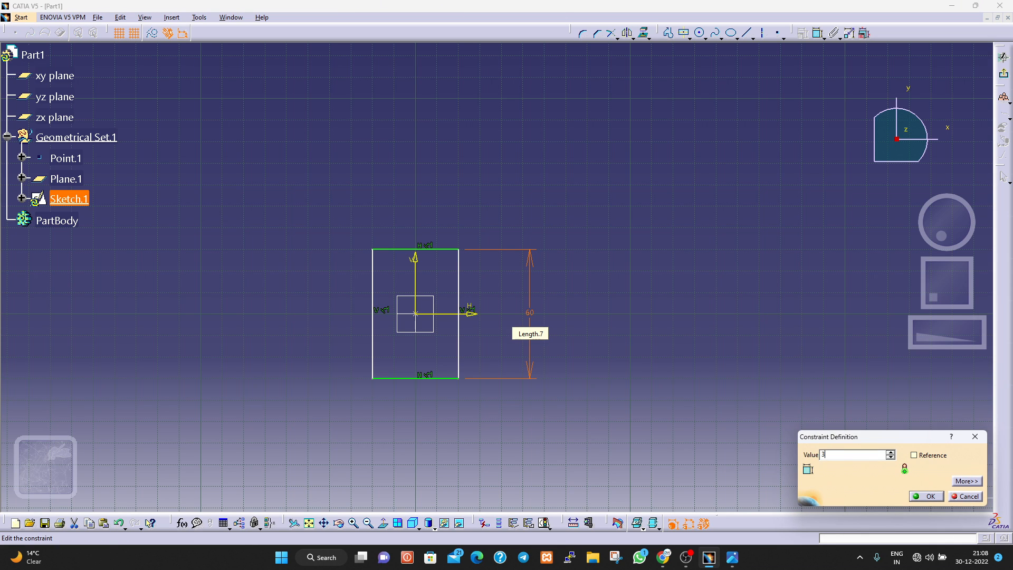
pyautogui.write('4mm')
pyautogui.press('Return')
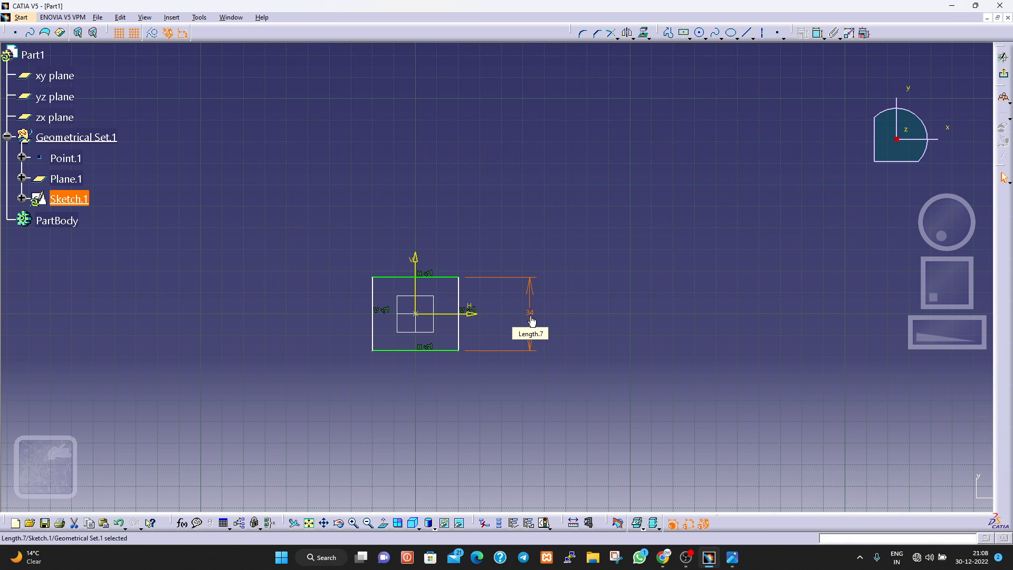
# Dimension the rectangle's lower horizontal side, and undo the rectangle together with its dimensions.
pyautogui.moveTo(733, 558)
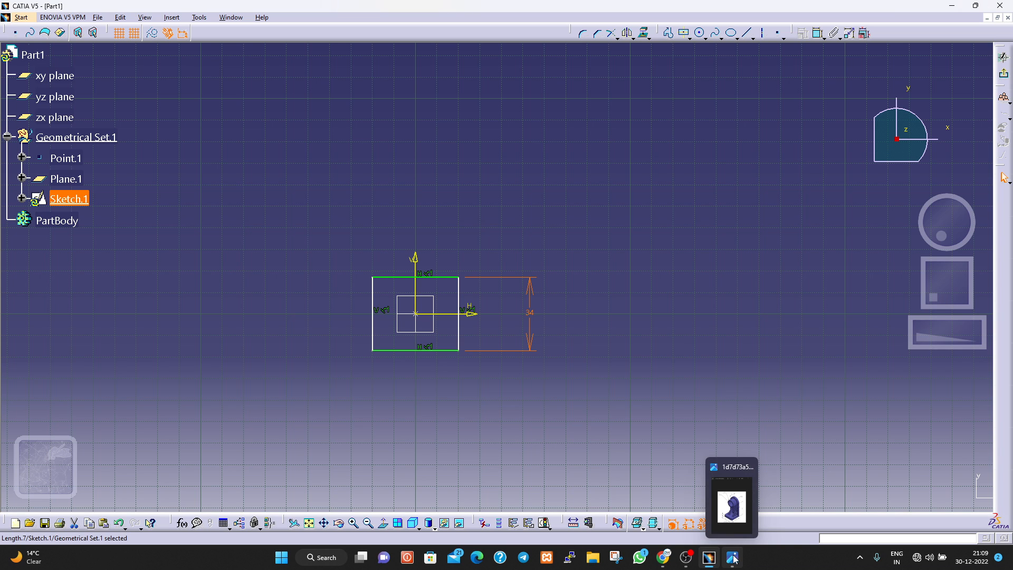
pyautogui.moveTo(741, 507)
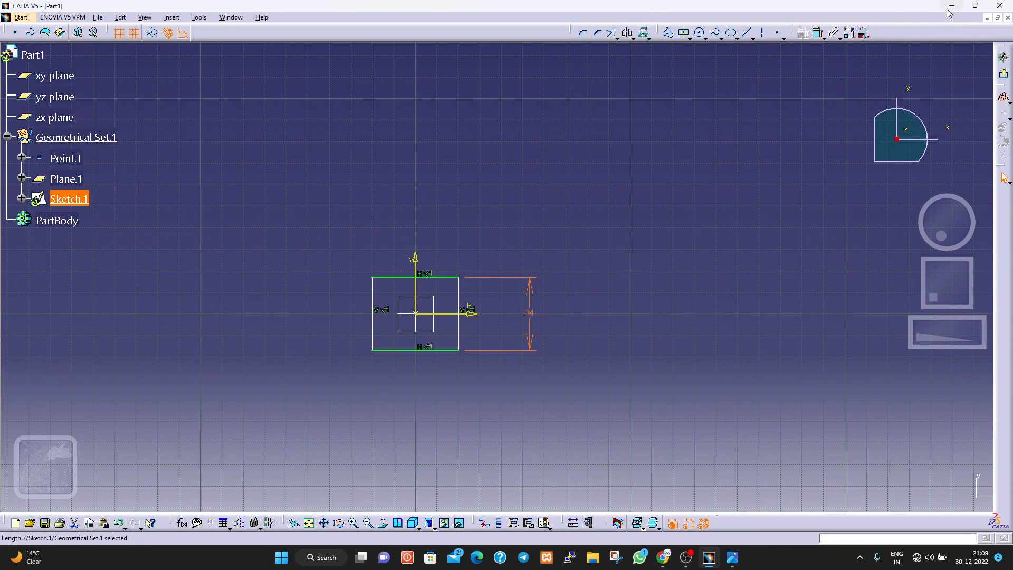
pyautogui.click(819, 32)
pyautogui.click(410, 351)
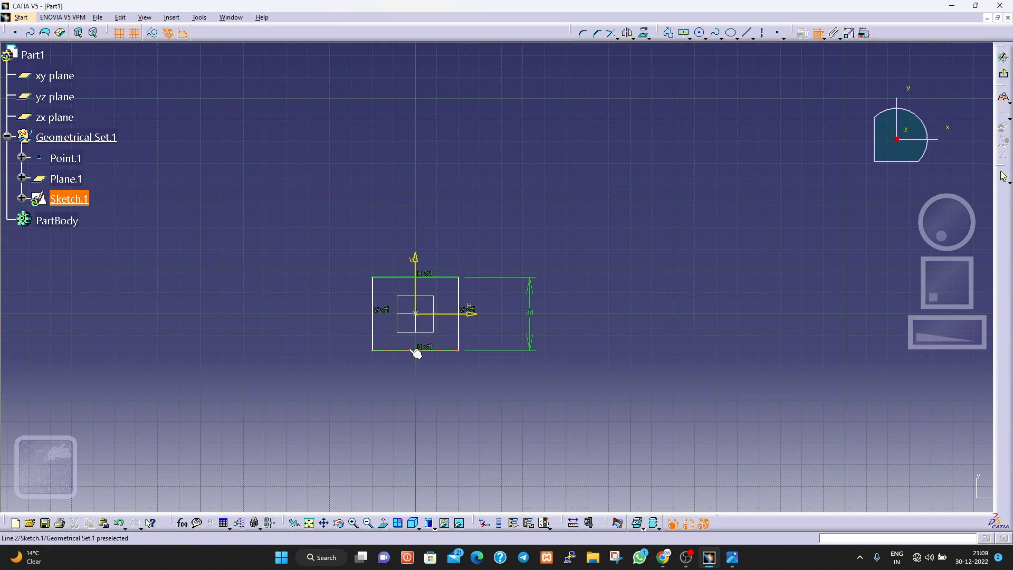
pyautogui.click(423, 393)
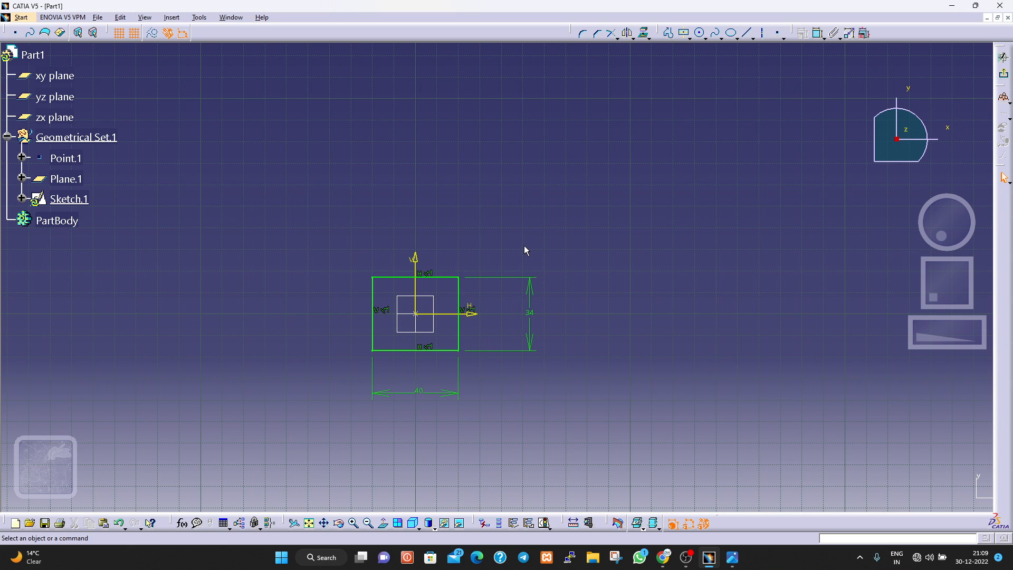
pyautogui.hotkey('ctrl', 'z')
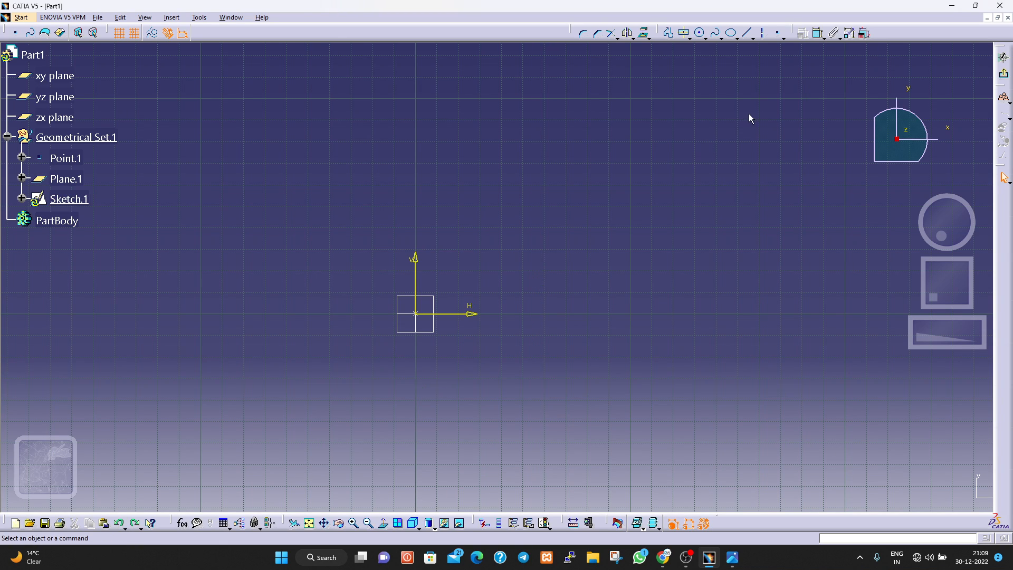
# Redraw a centered rectangle at the sketch origin, about 40 mm wide and 60 mm high.
pyautogui.click(818, 33)
pyautogui.click(684, 33)
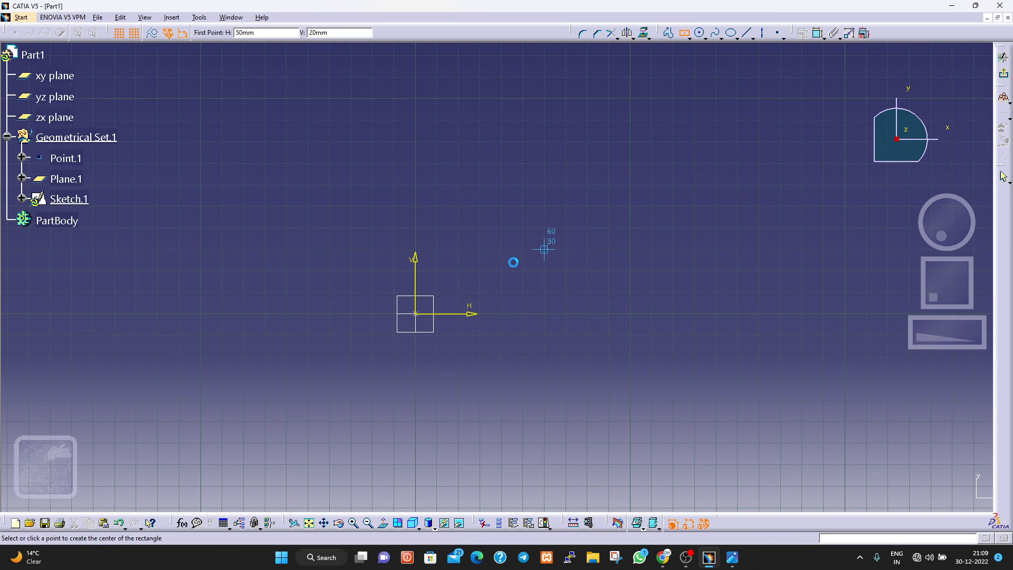
pyautogui.click(422, 317)
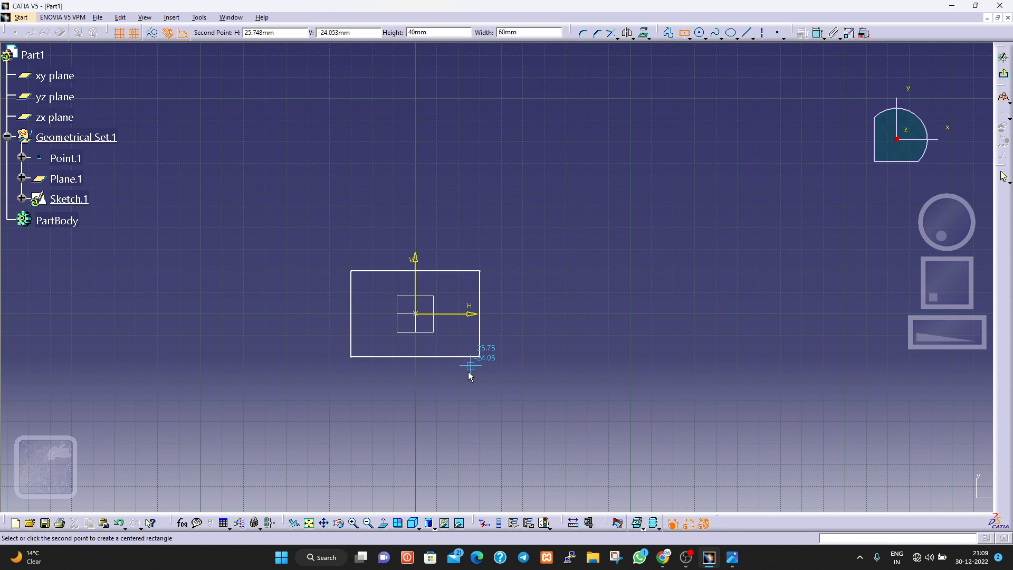
pyautogui.click(459, 377)
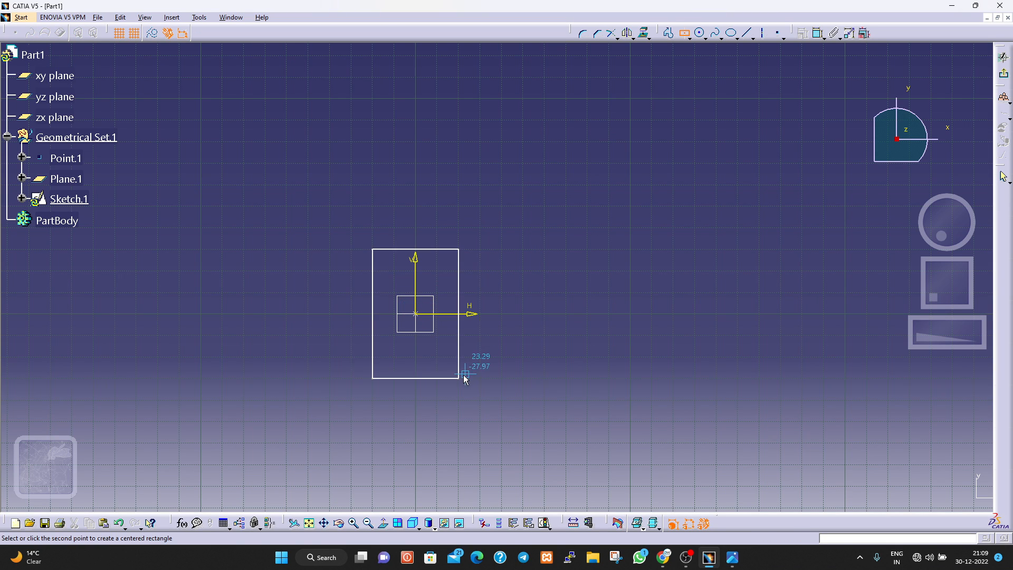
# Constrain the distance from the vertical axis to the rectangle's right side at 20 mm.
pyautogui.click(819, 33)
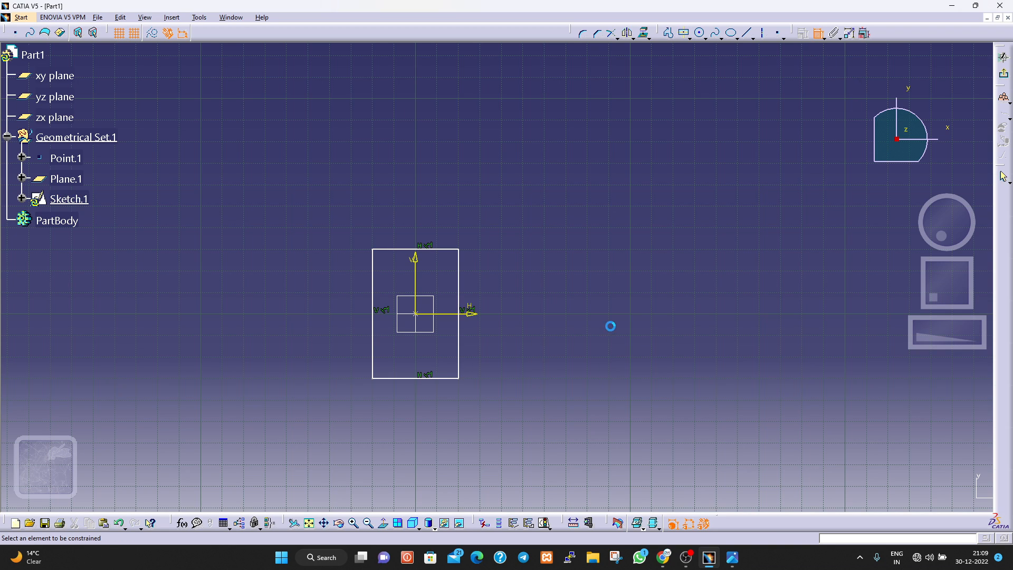
pyautogui.click(416, 271)
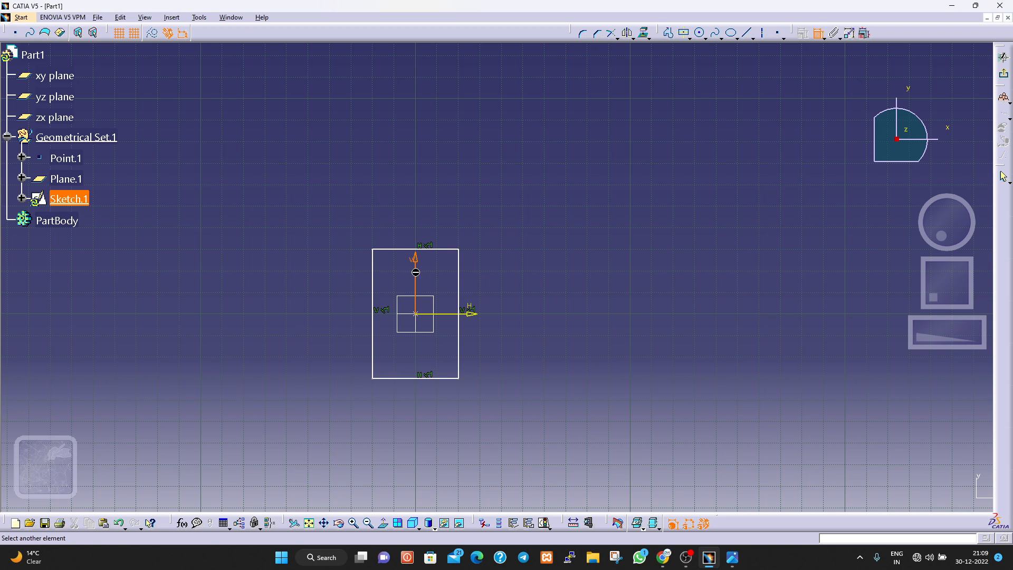
pyautogui.click(462, 270)
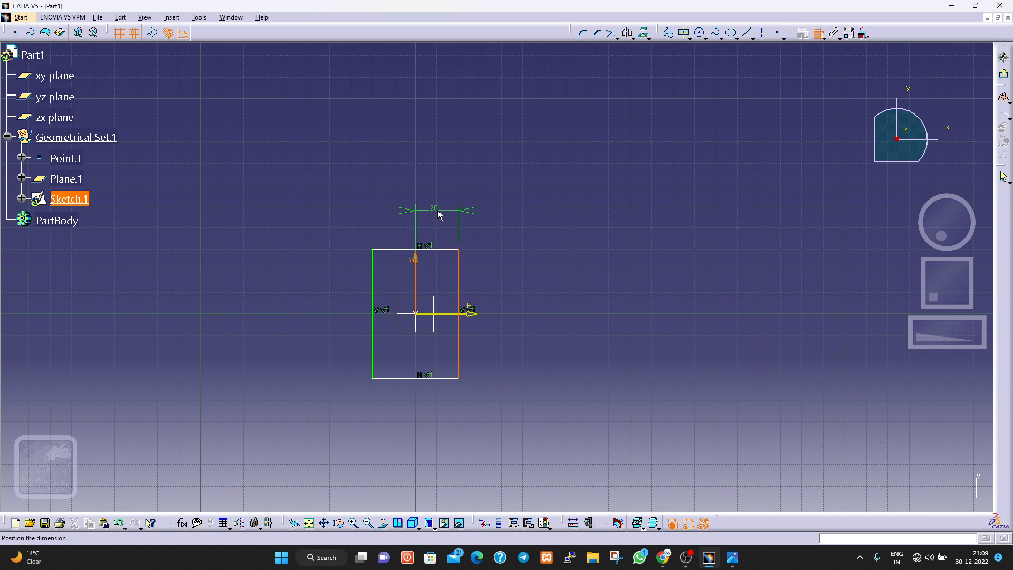
pyautogui.click(438, 210)
pyautogui.doubleClick(437, 210)
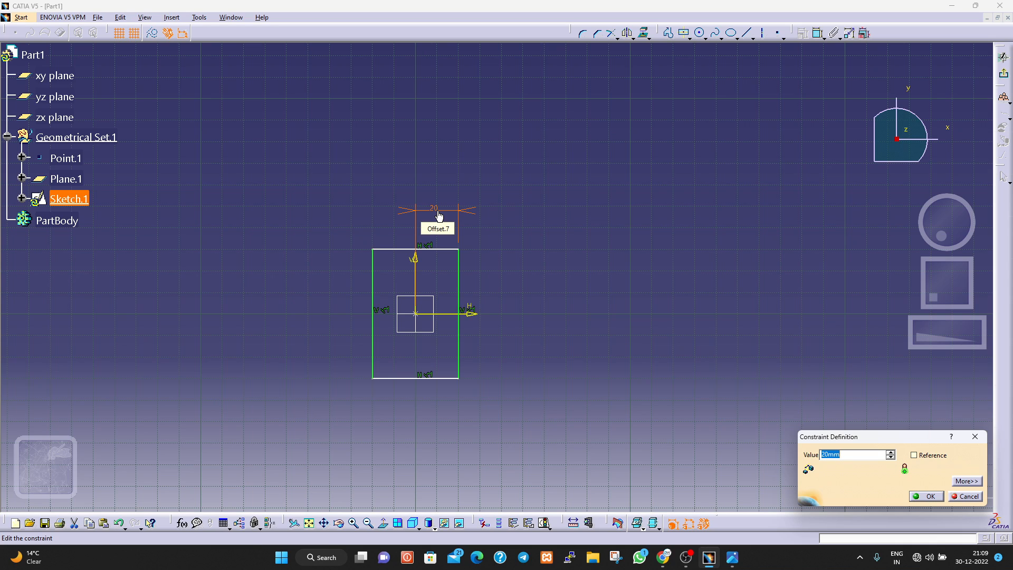
pyautogui.click(923, 497)
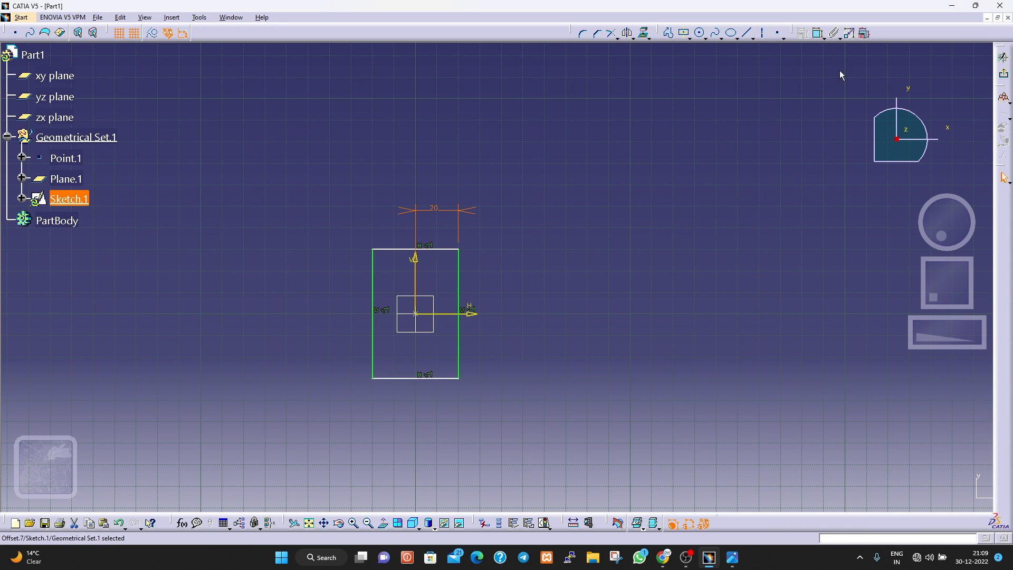
# Add a distance constraint between the horizontal axis and the rectangle's lower side and set it to 17 mm.
pyautogui.click(819, 34)
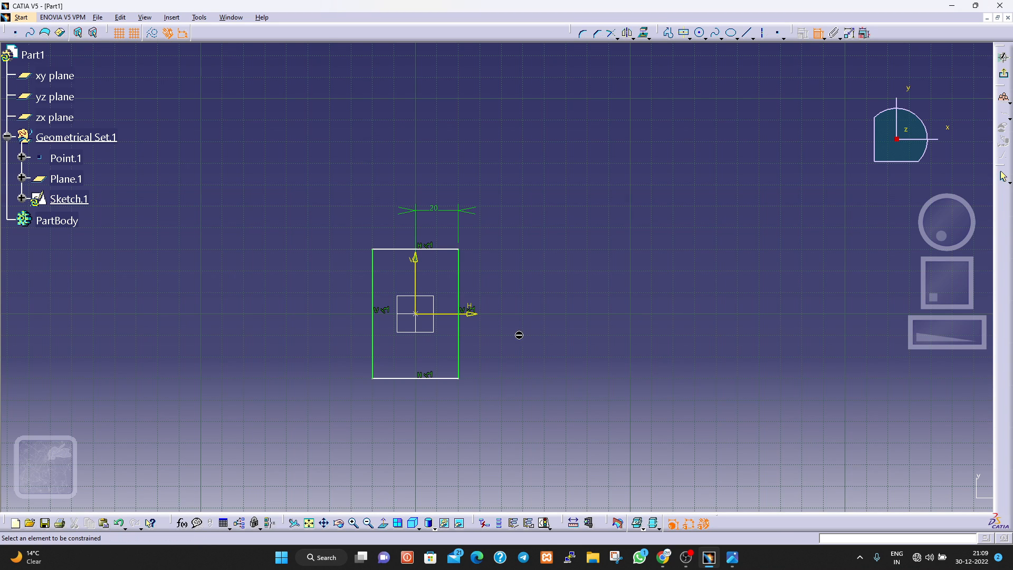
pyautogui.click(446, 314)
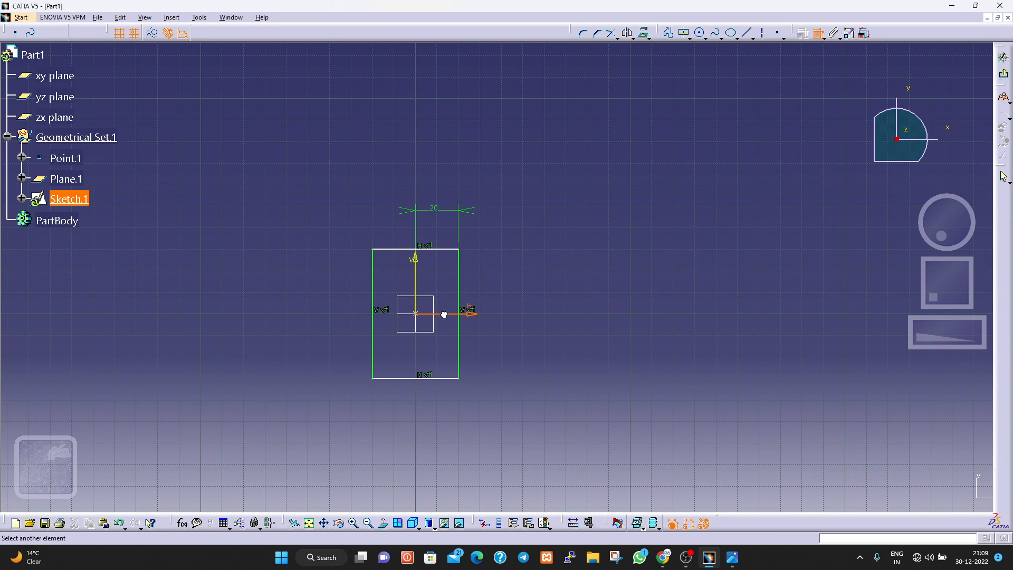
pyautogui.click(441, 377)
pyautogui.click(505, 353)
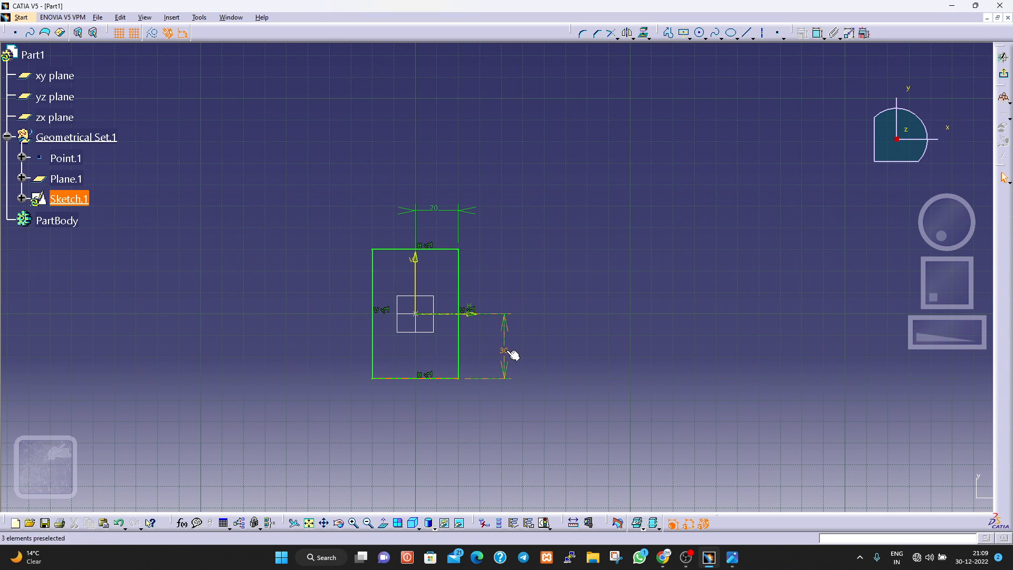
pyautogui.doubleClick(507, 350)
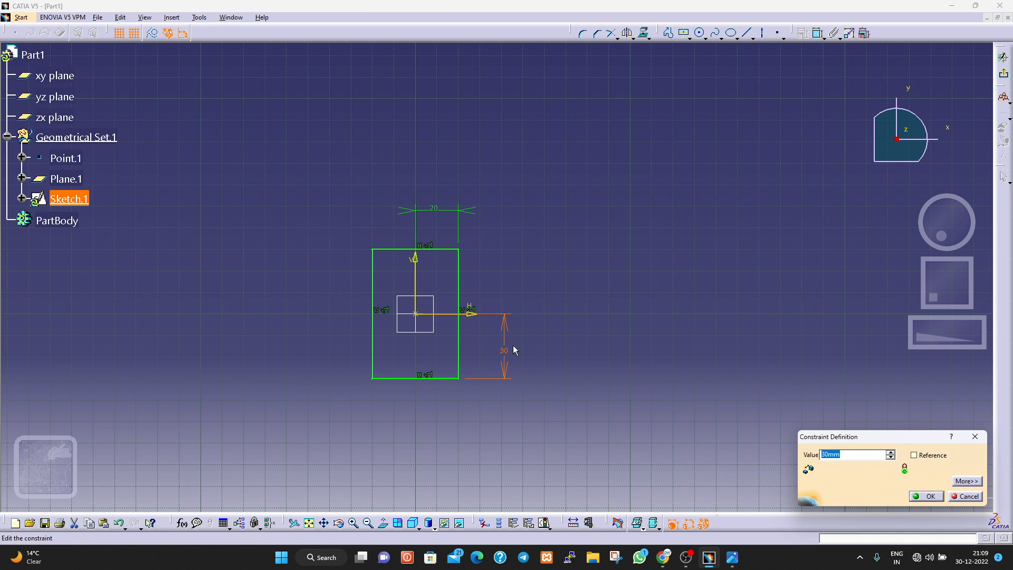
pyautogui.write('34/2')
pyautogui.click(926, 496)
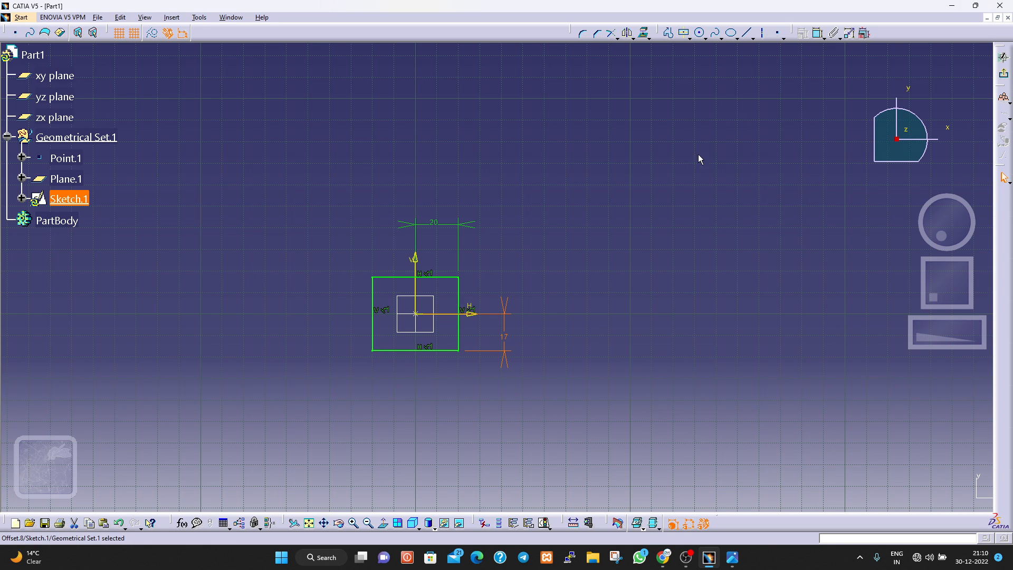
# Round the rectangle's lower-left corner and set its radius to 5 mm.
pyautogui.click(583, 33)
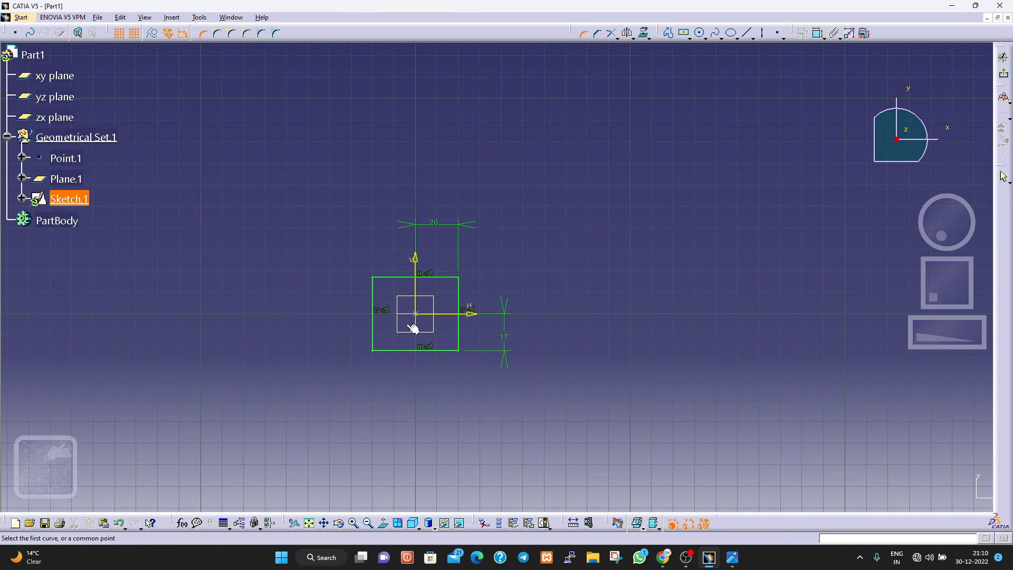
pyautogui.click(378, 349)
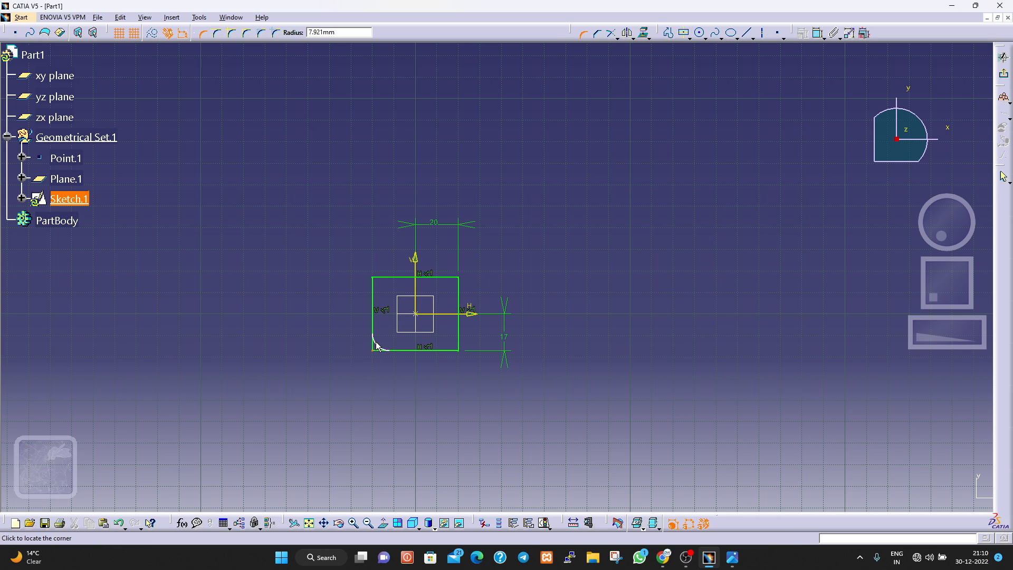
pyautogui.click(376, 345)
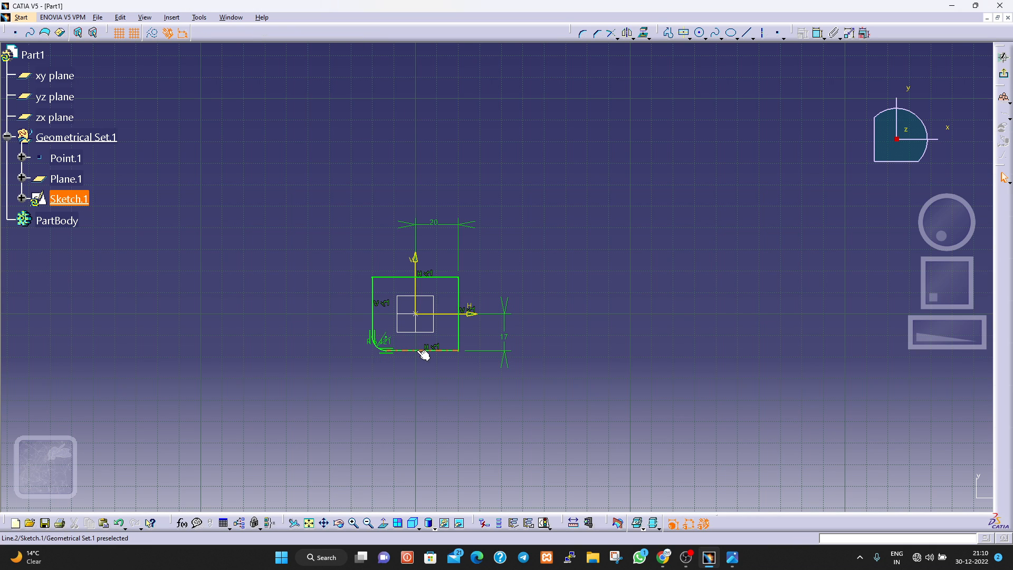
pyautogui.doubleClick(379, 342)
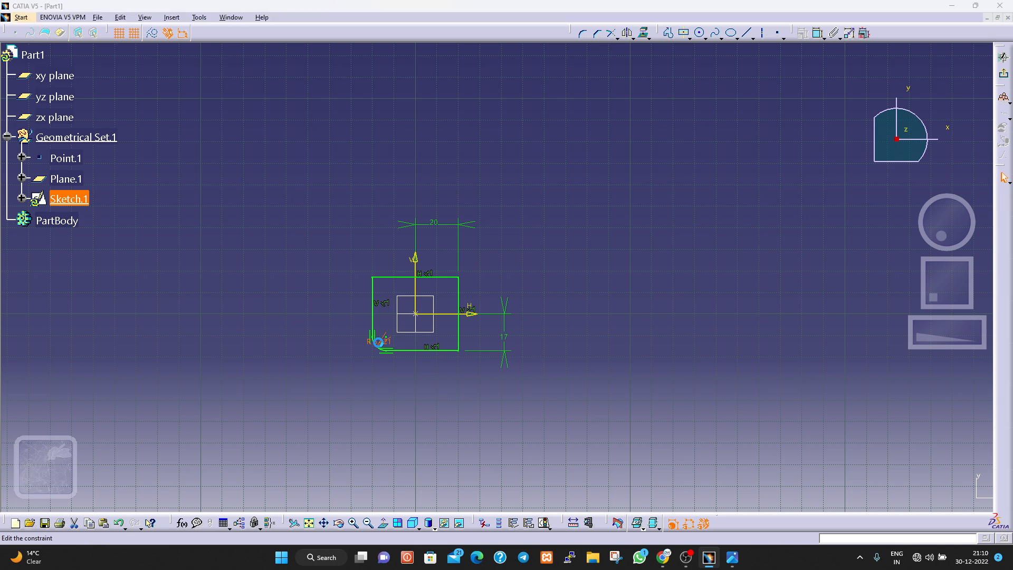
pyautogui.write('5')
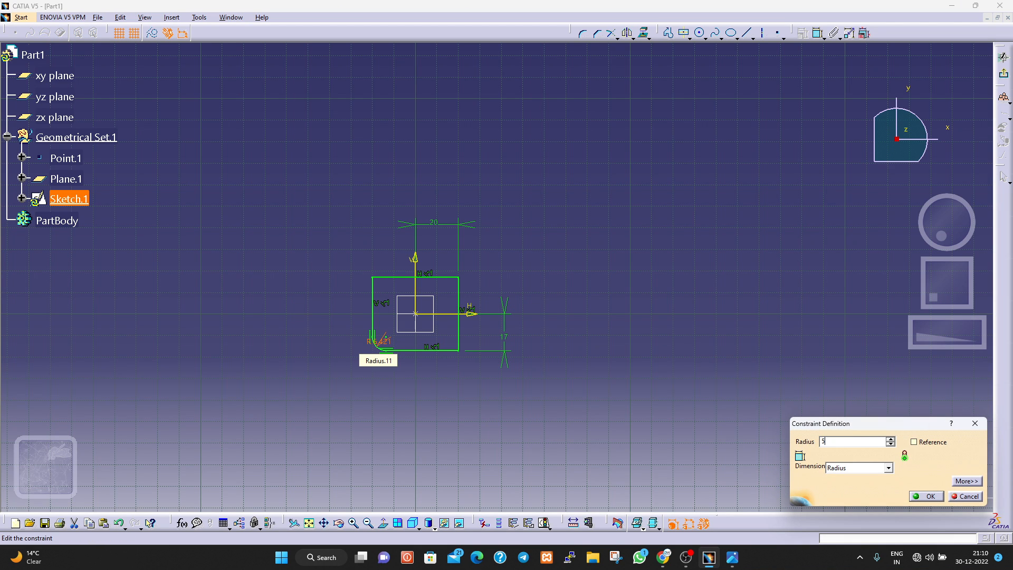
pyautogui.press('Return')
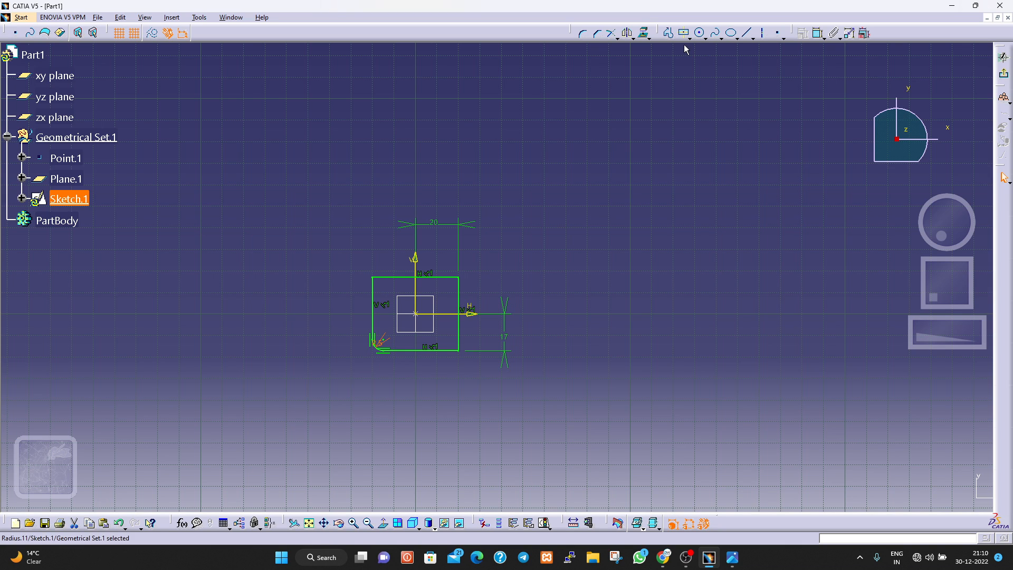
# Round the rectangle's lower-right corner and set its radius to 5 mm.
pyautogui.click(583, 33)
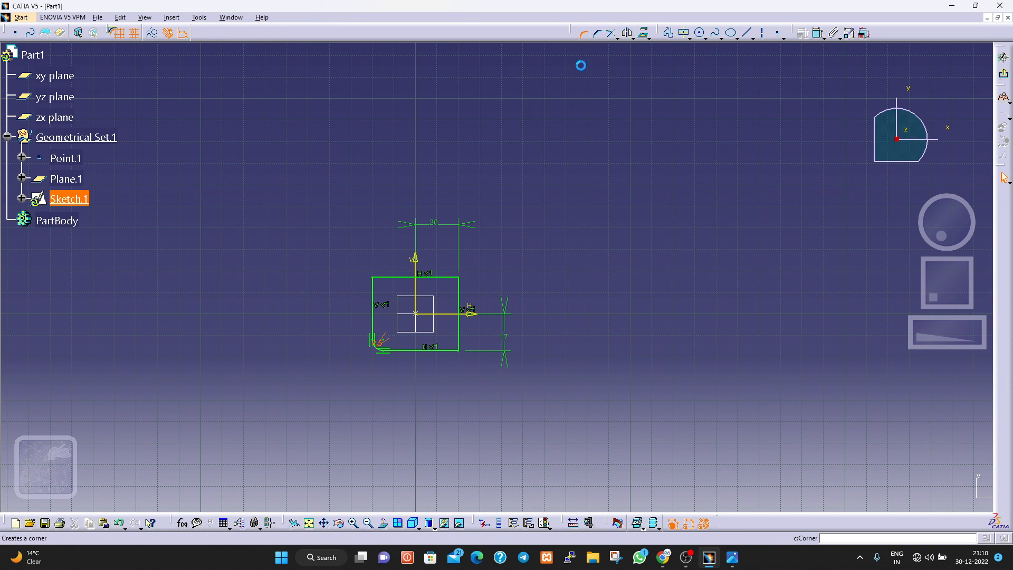
pyautogui.click(457, 349)
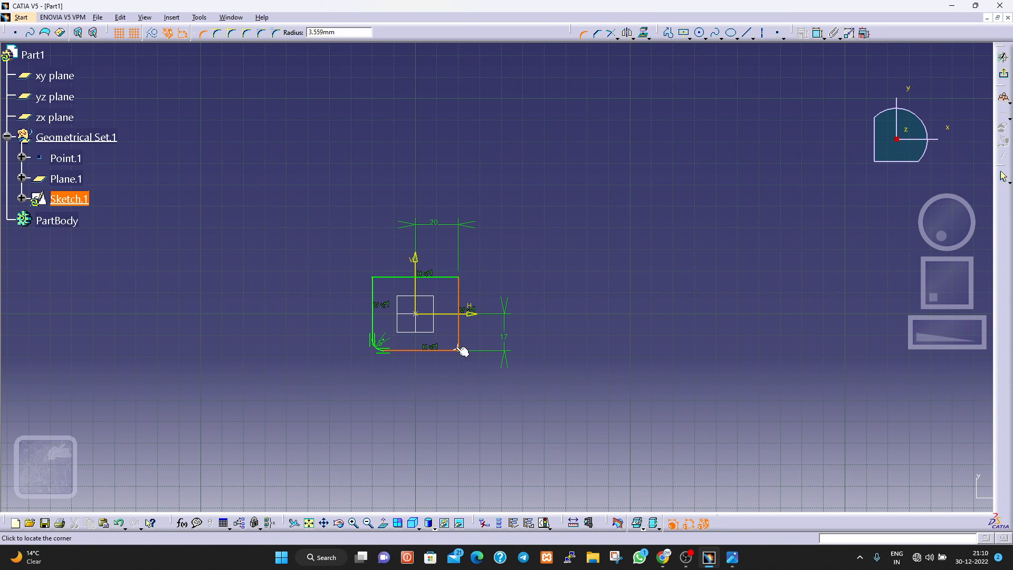
pyautogui.click(459, 347)
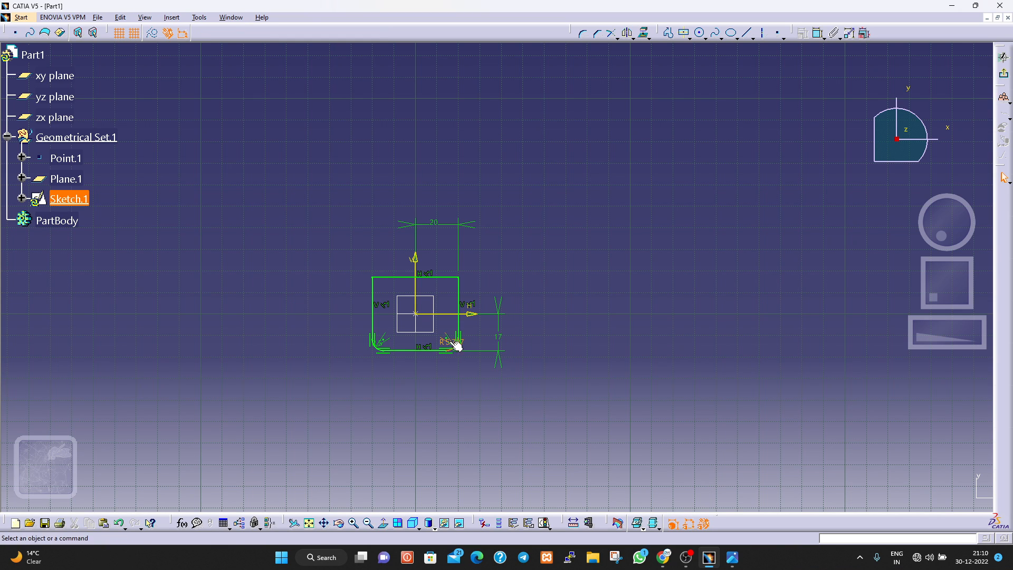
pyautogui.doubleClick(449, 341)
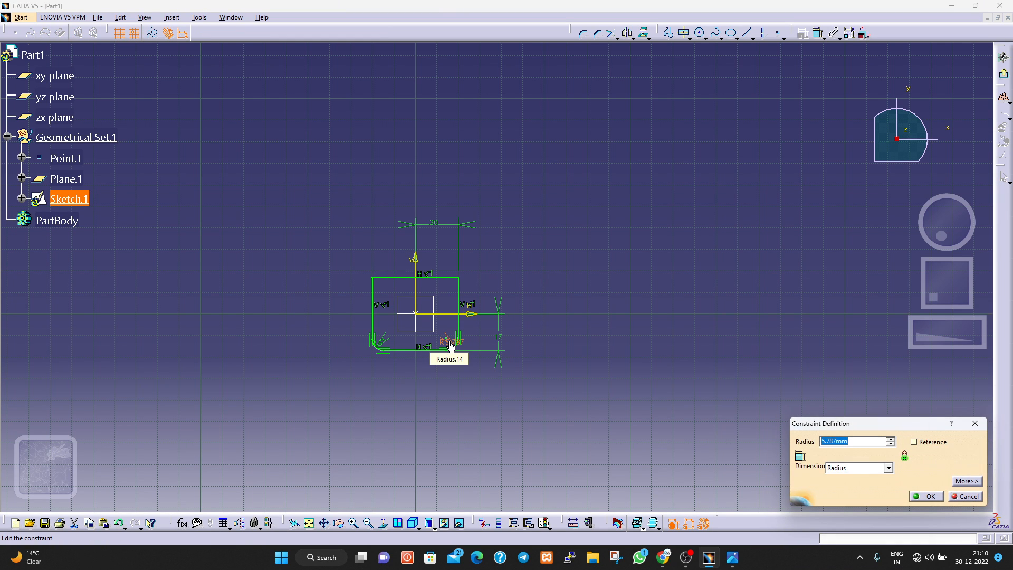
pyautogui.write('5')
pyautogui.press('Return')
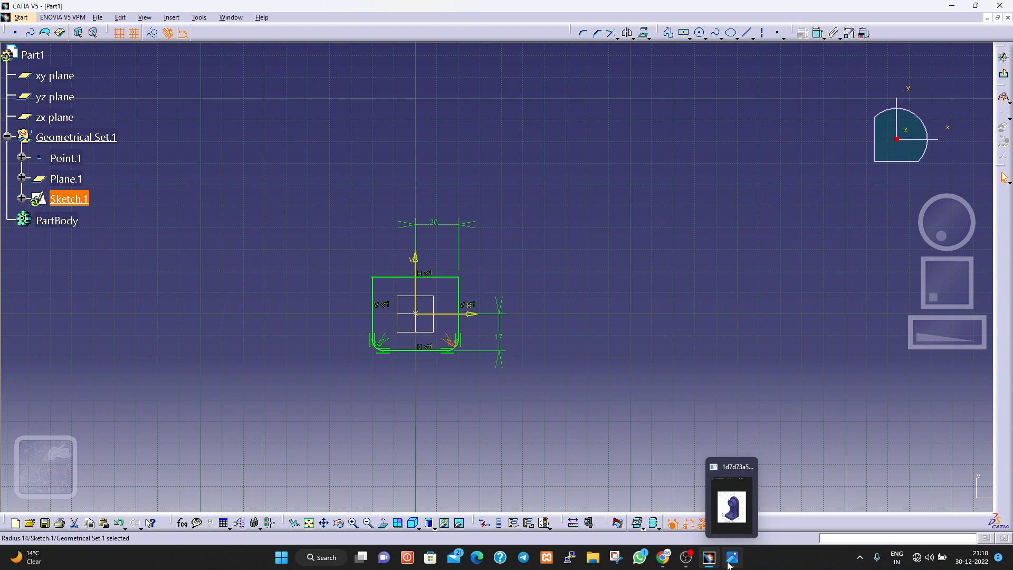
# Consulting the reference drawing, set the lower side's offset from the horizontal axis to 20 mm and remove that dimension.
pyautogui.click(739, 498)
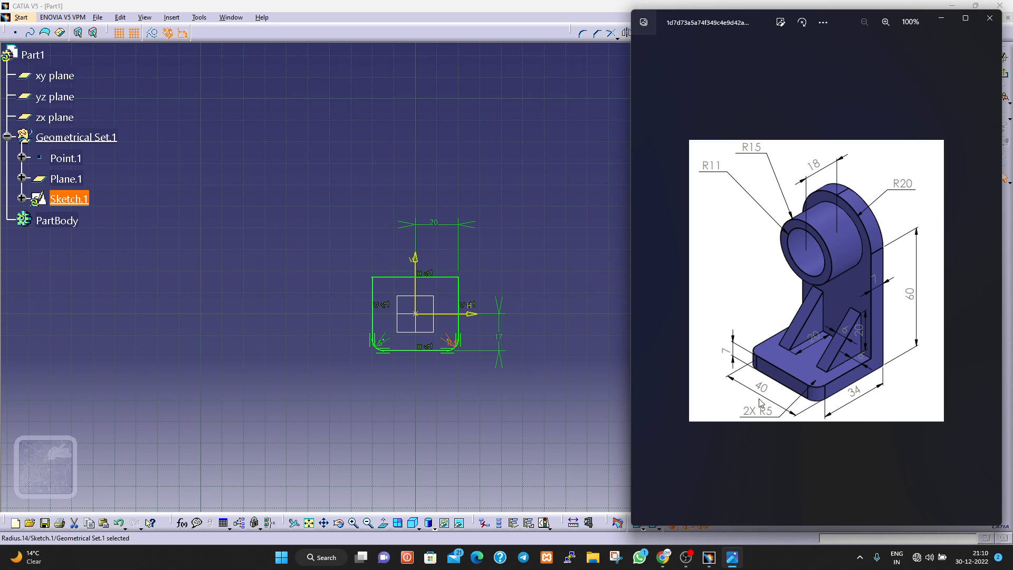
pyautogui.click(502, 340)
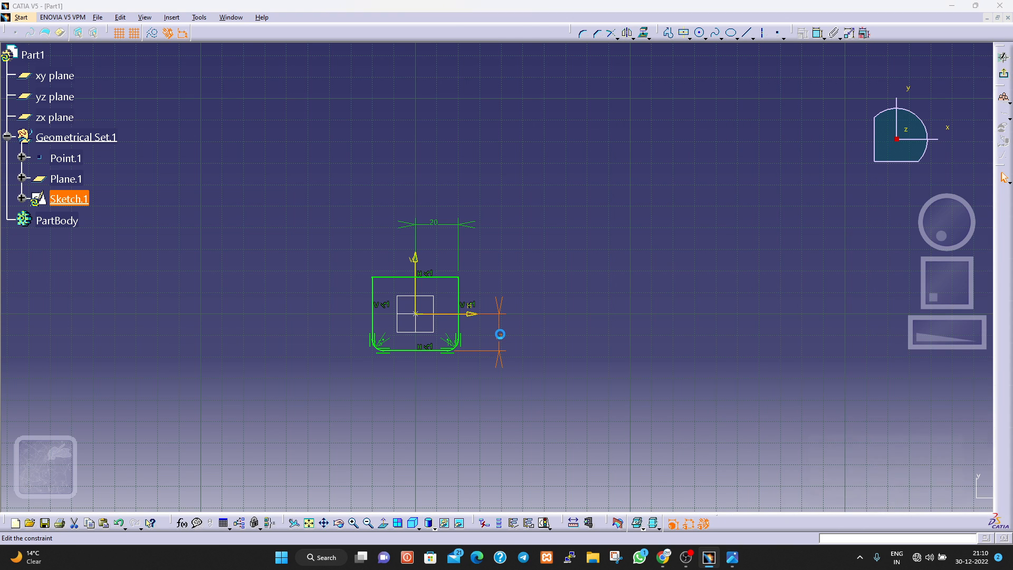
pyautogui.doubleClick(502, 341)
pyautogui.write('20mm')
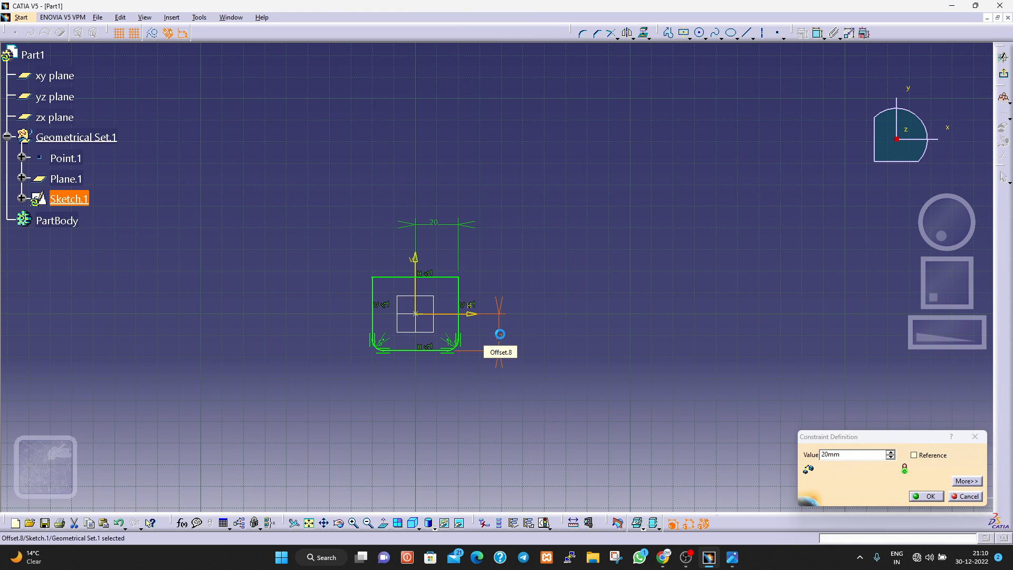
pyautogui.press('Return')
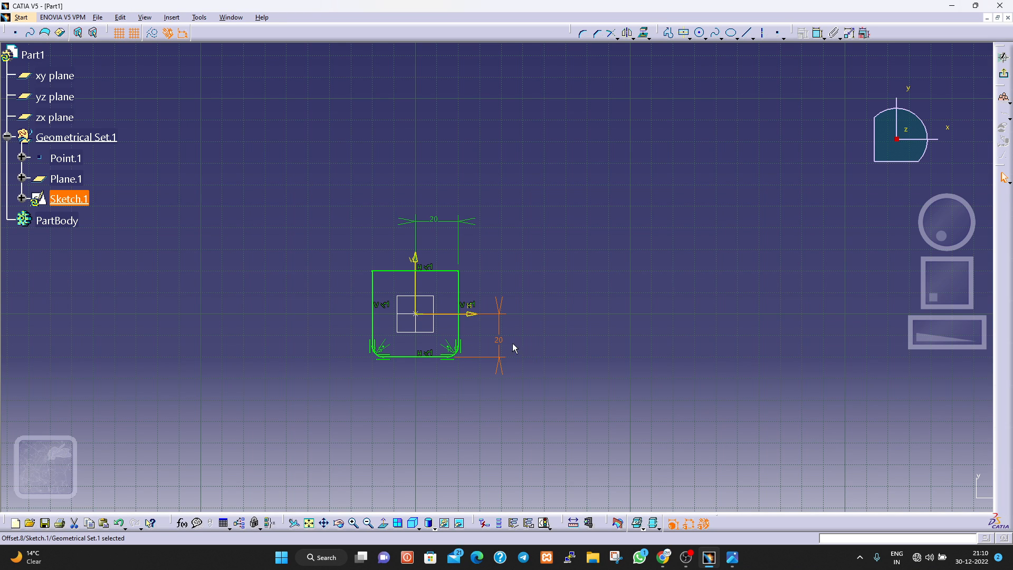
pyautogui.click(489, 328)
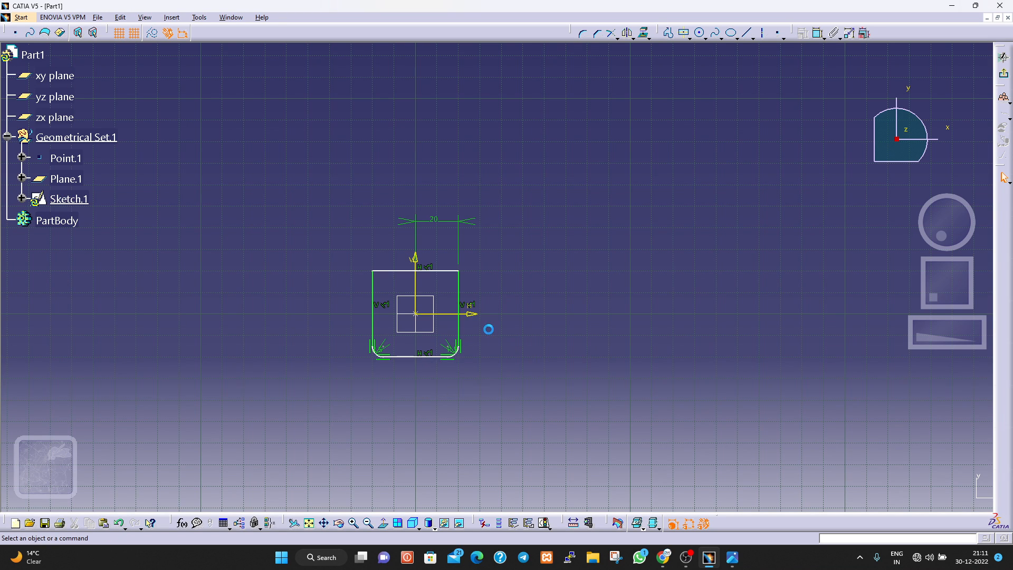
# Add a distance constraint between the horizontal axis and the upper end of the lower-right corner arc and set it to 17 mm.
pyautogui.click(818, 33)
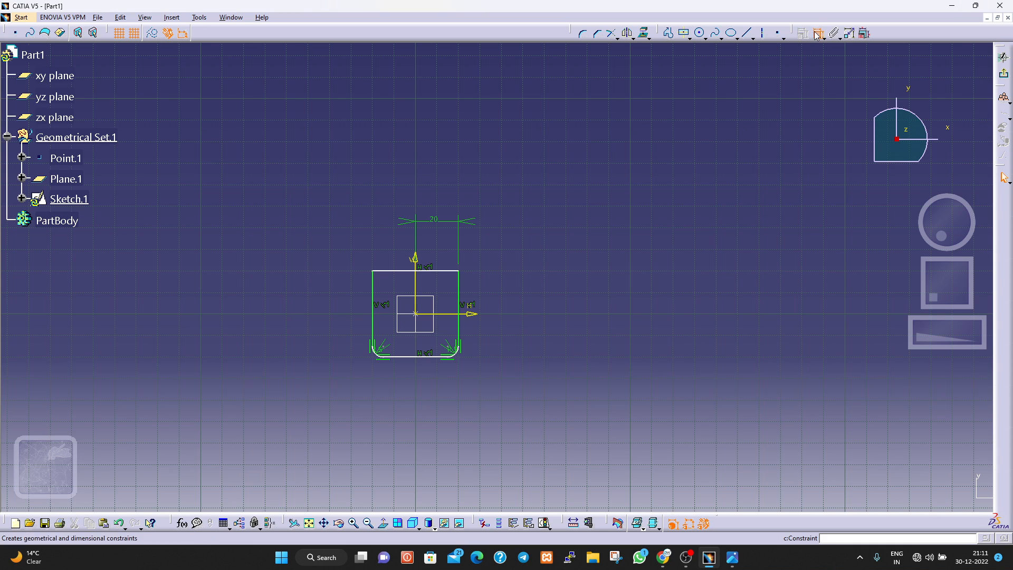
pyautogui.click(463, 314)
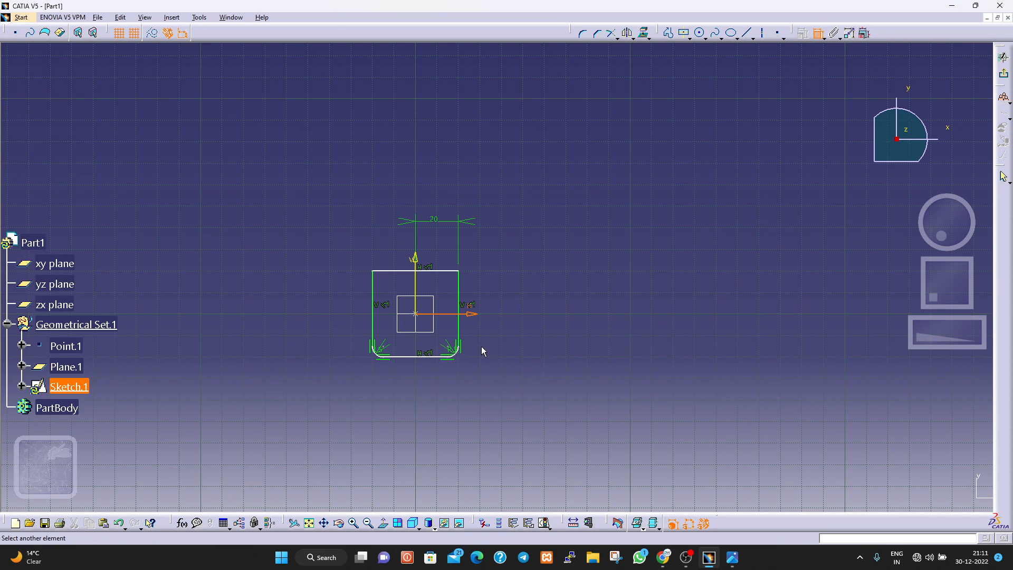
pyautogui.middleClick(504, 324)
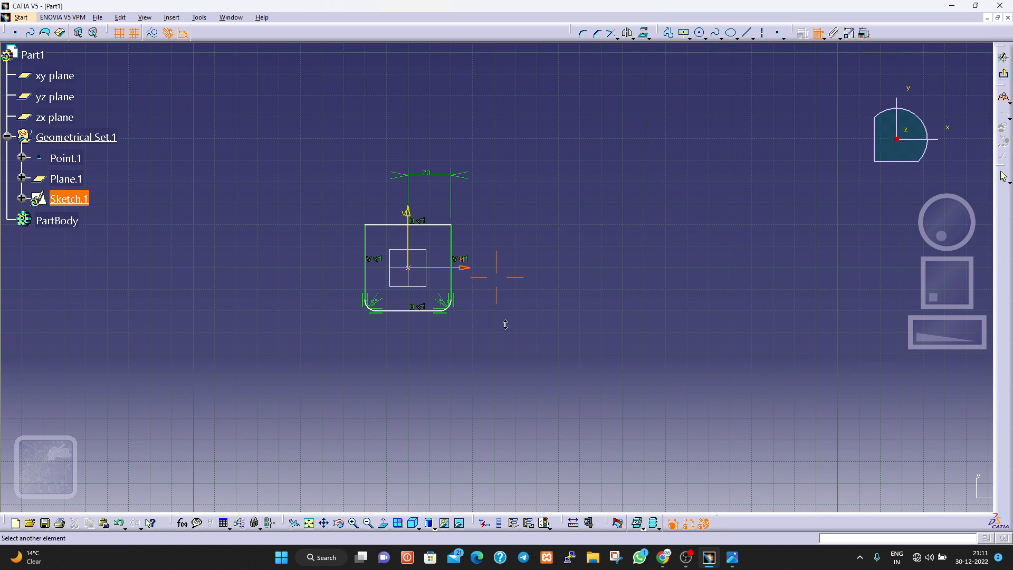
pyautogui.moveTo(502, 323)
pyautogui.mouseDown(button='middle')
pyautogui.moveTo(490, 235)
pyautogui.moveTo(502, 190)
pyautogui.moveTo(502, 214)
pyautogui.mouseUp(button='middle')
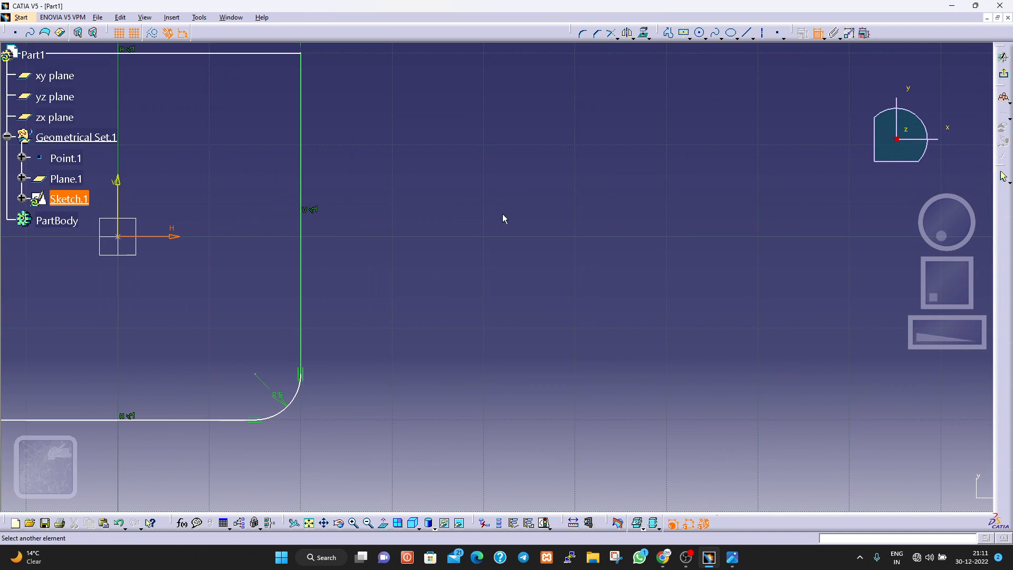
pyautogui.click(301, 374)
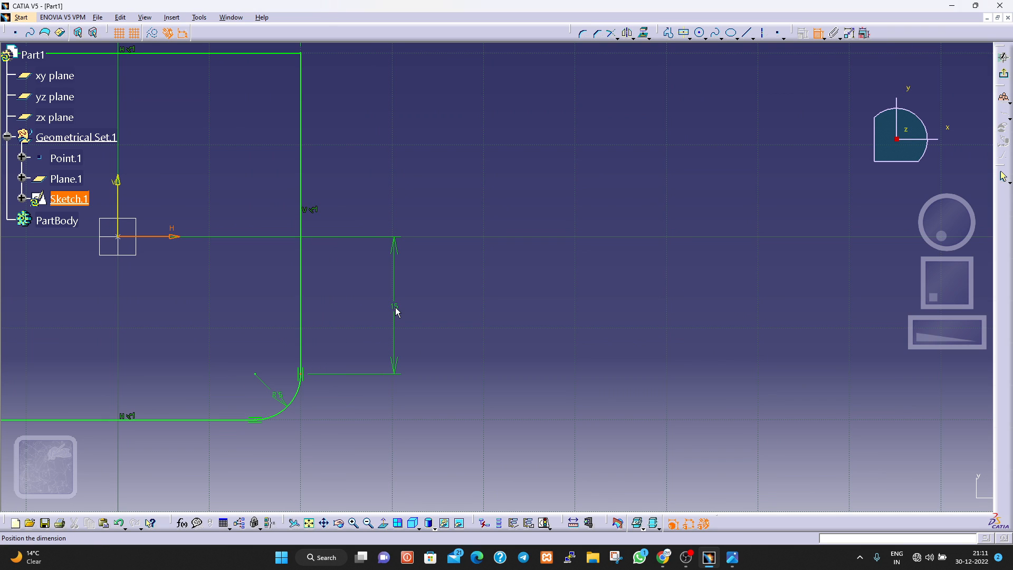
pyautogui.click(397, 313)
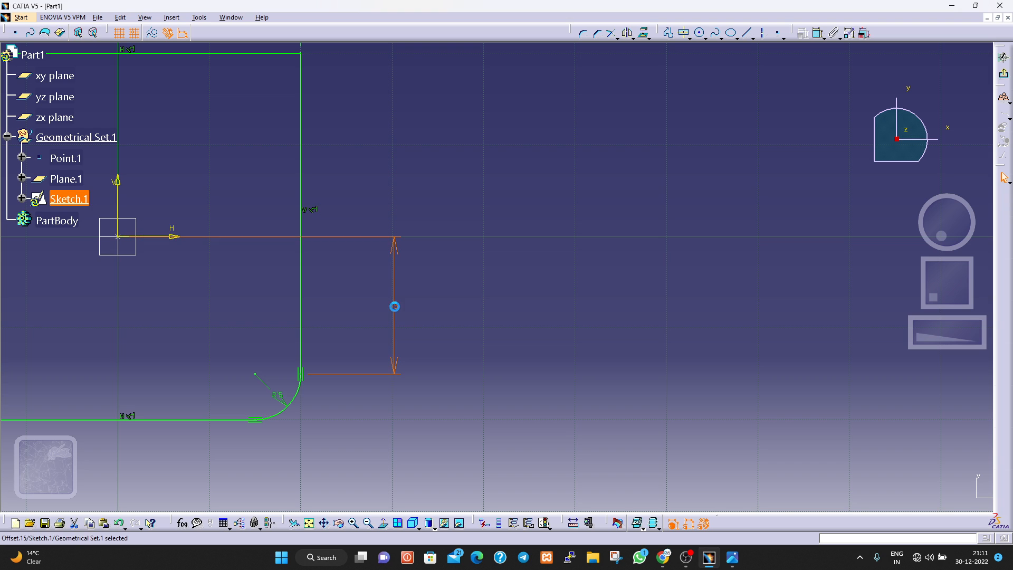
pyautogui.doubleClick(395, 306)
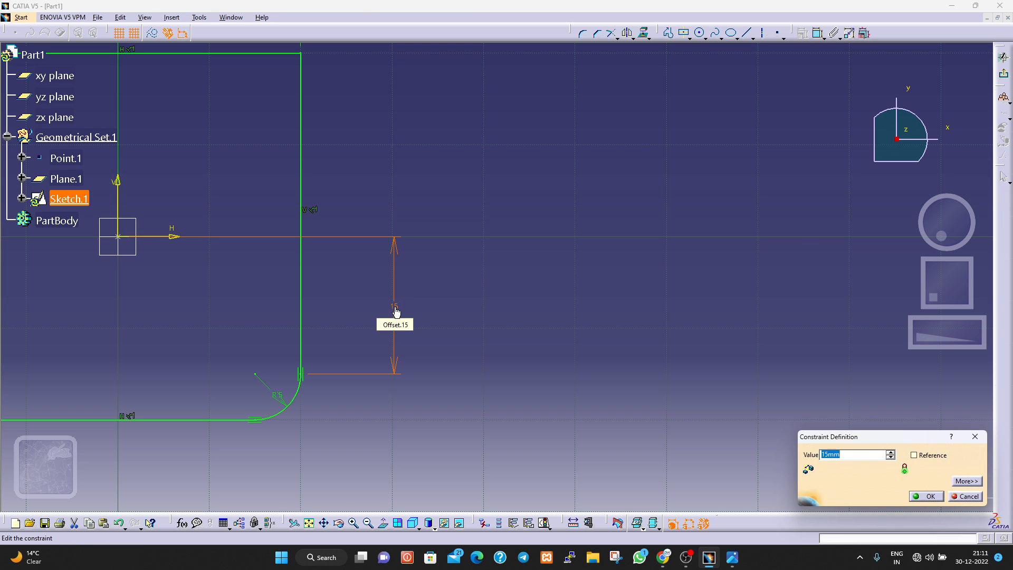
pyautogui.write('17')
pyautogui.press('Return')
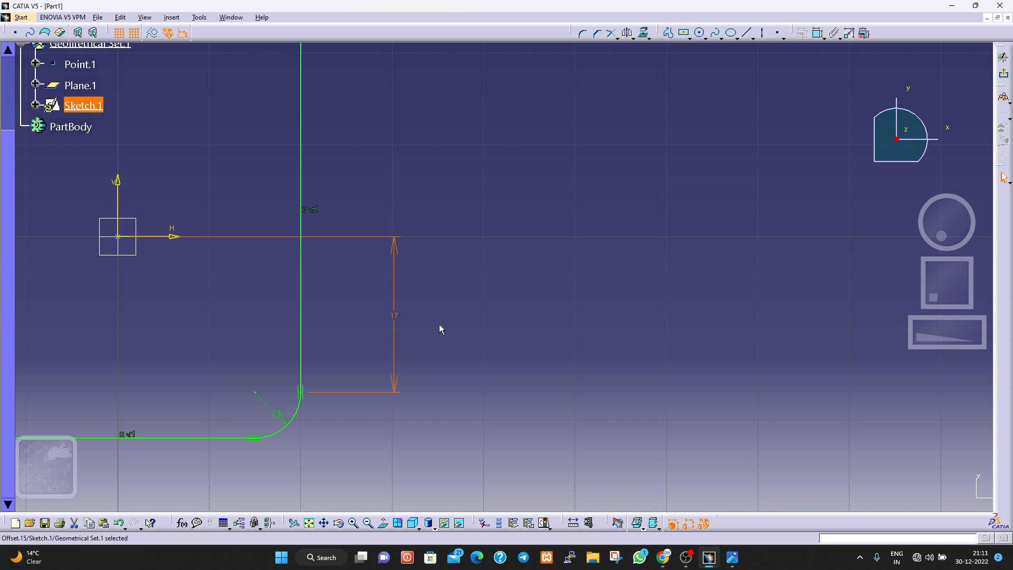
pyautogui.moveTo(479, 313); pyautogui.dragTo(492, 379, button='middle')
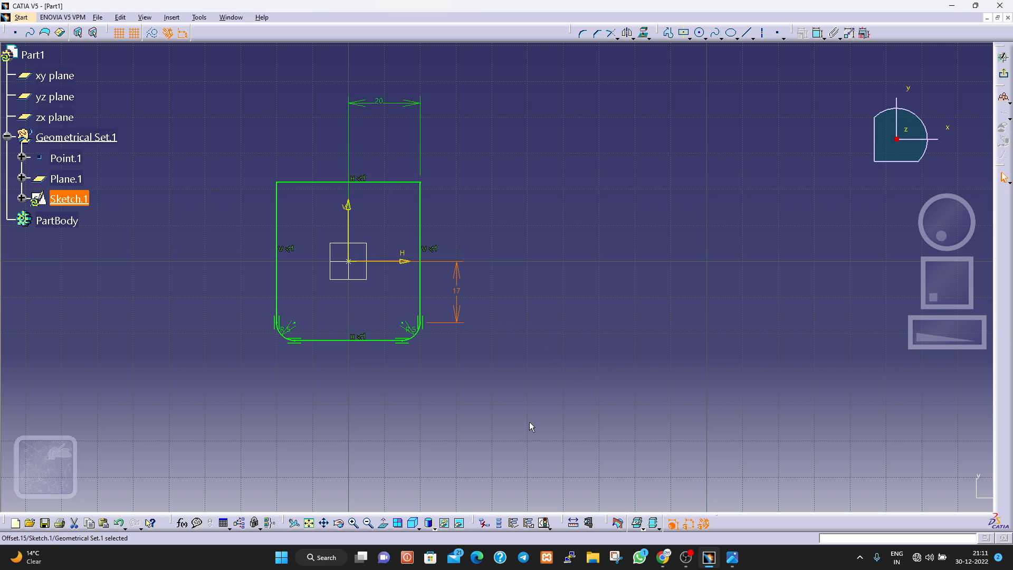
pyautogui.click(714, 398)
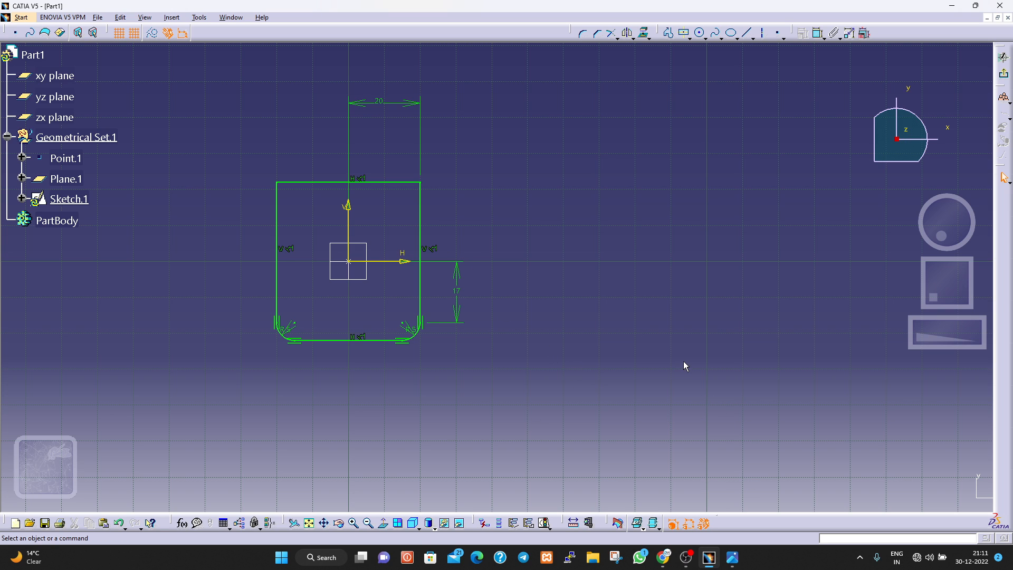
# Consulting the reference drawing, leave the sketch and extrude the rounded base profile as a 7 mm pad.
pyautogui.click(731, 557)
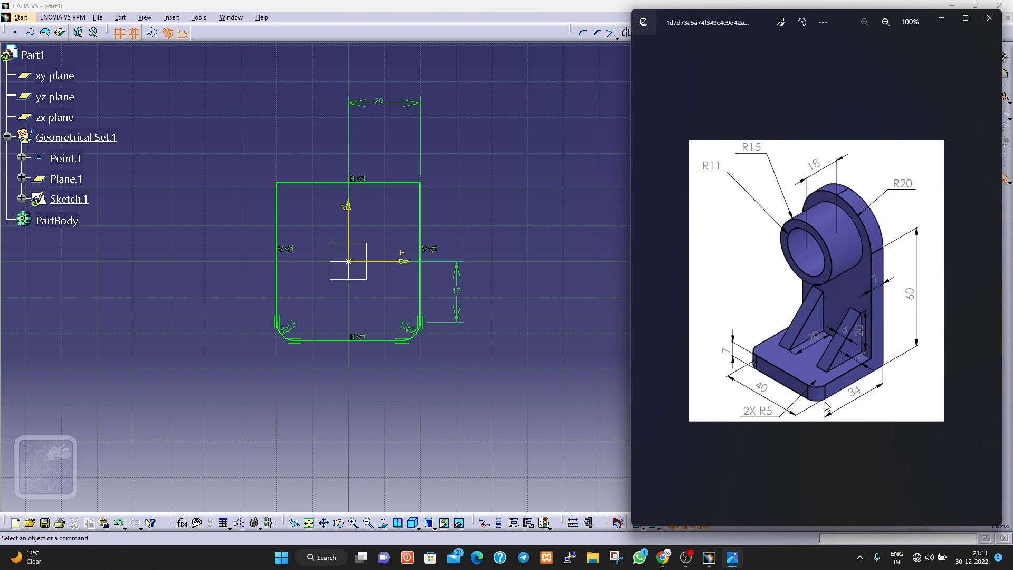
pyautogui.click(580, 376)
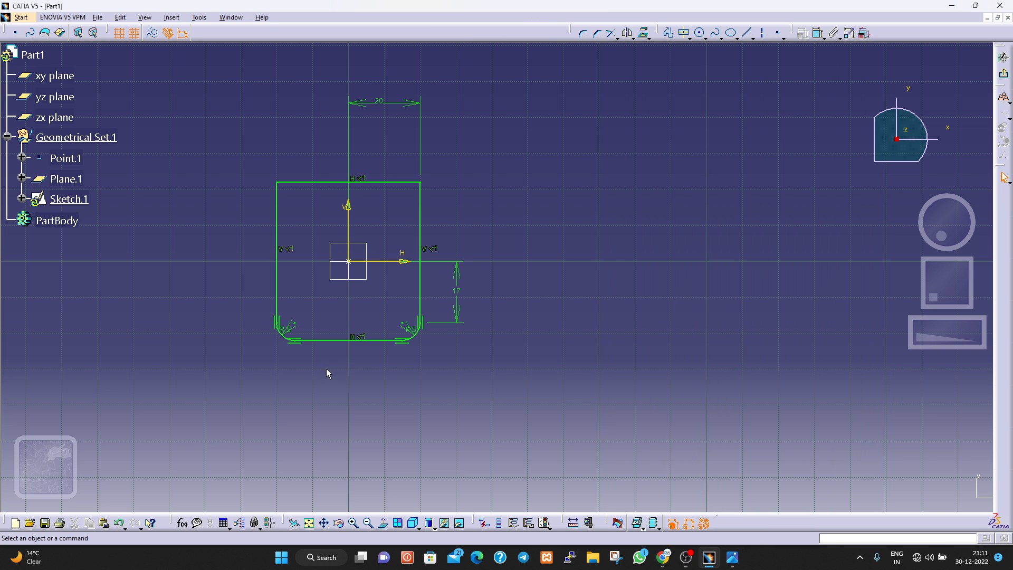
pyautogui.click(1004, 74)
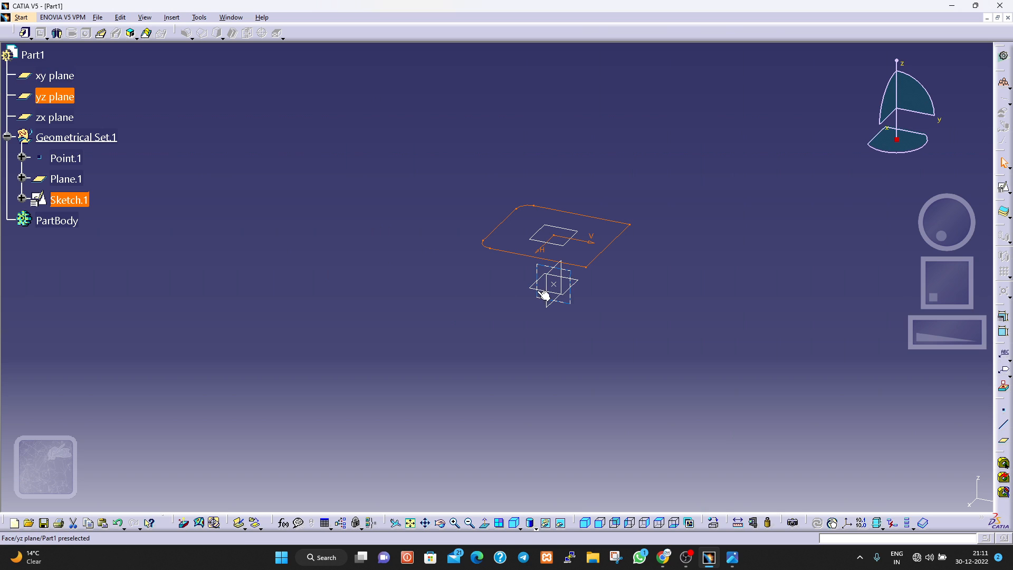
pyautogui.click(25, 34)
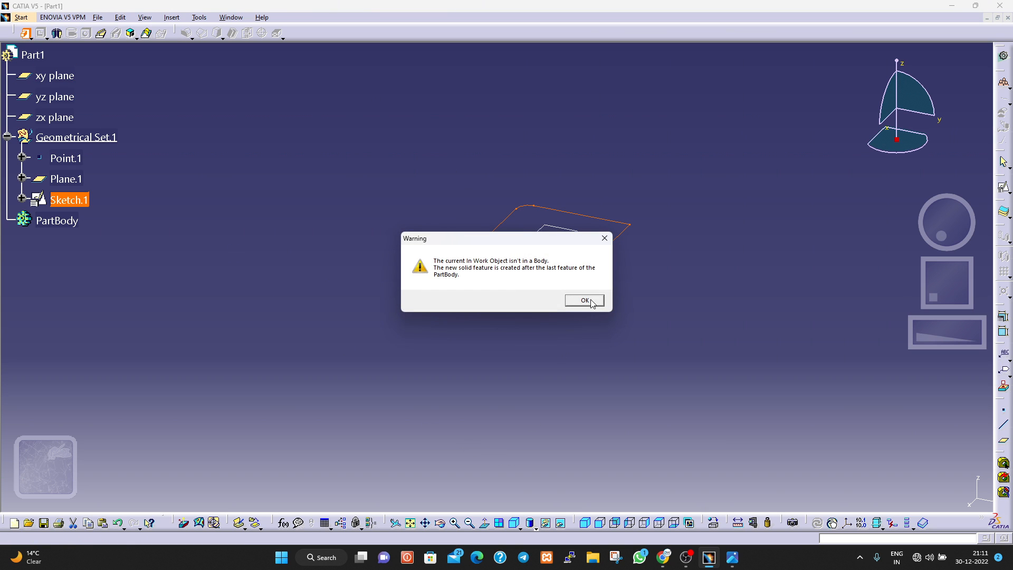
pyautogui.click(586, 300)
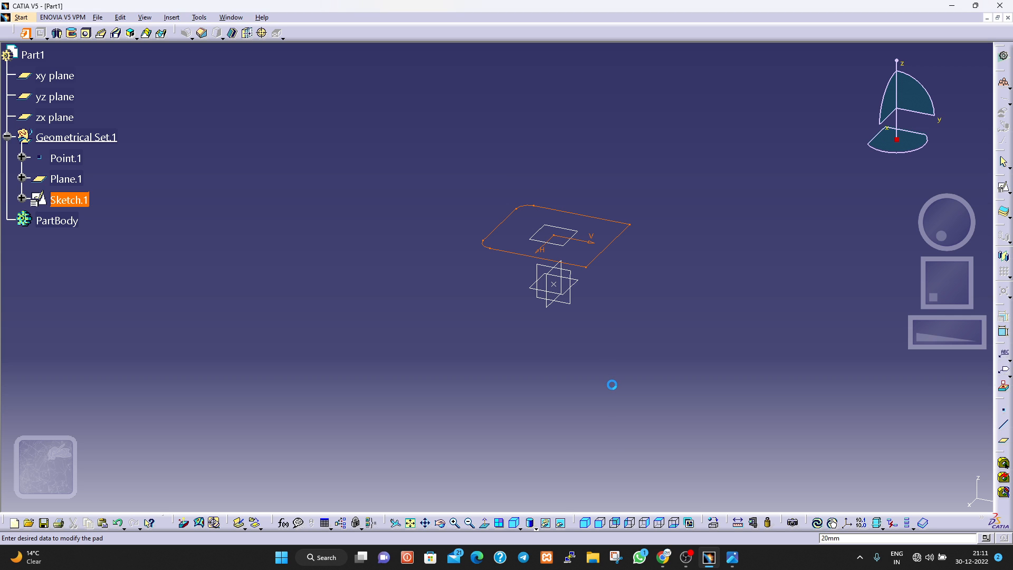
pyautogui.click(733, 557)
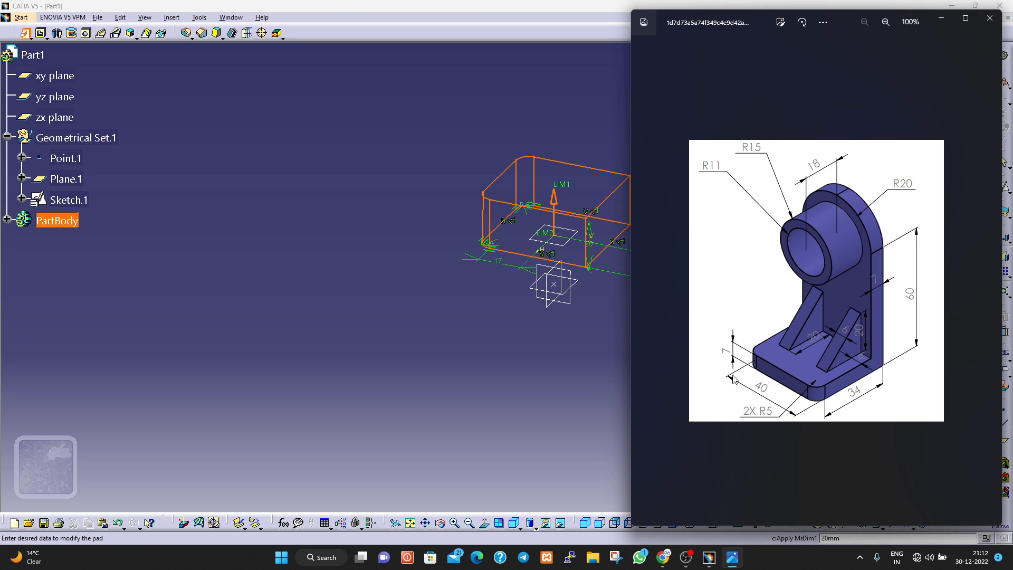
pyautogui.click(548, 364)
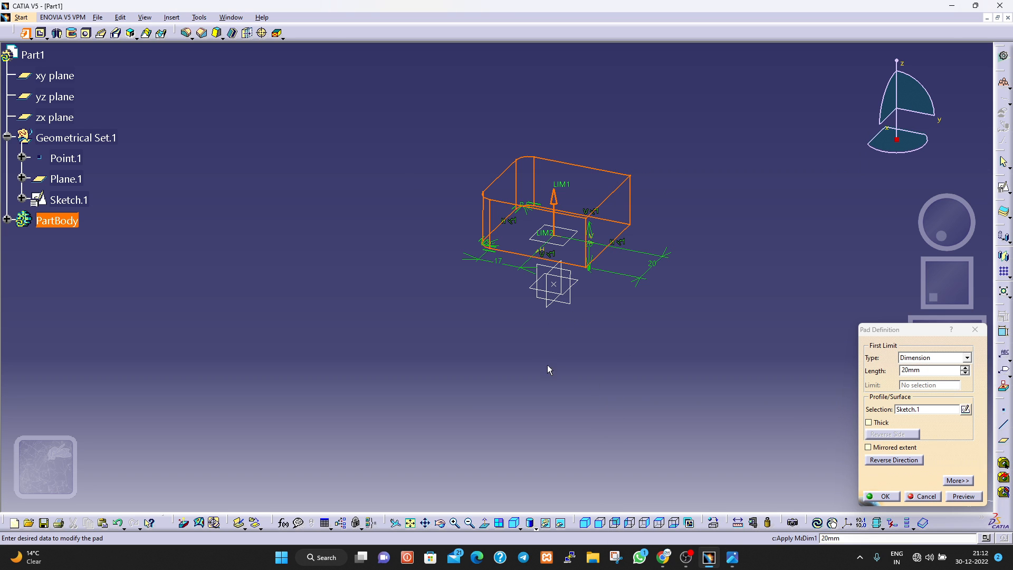
pyautogui.doubleClick(907, 371)
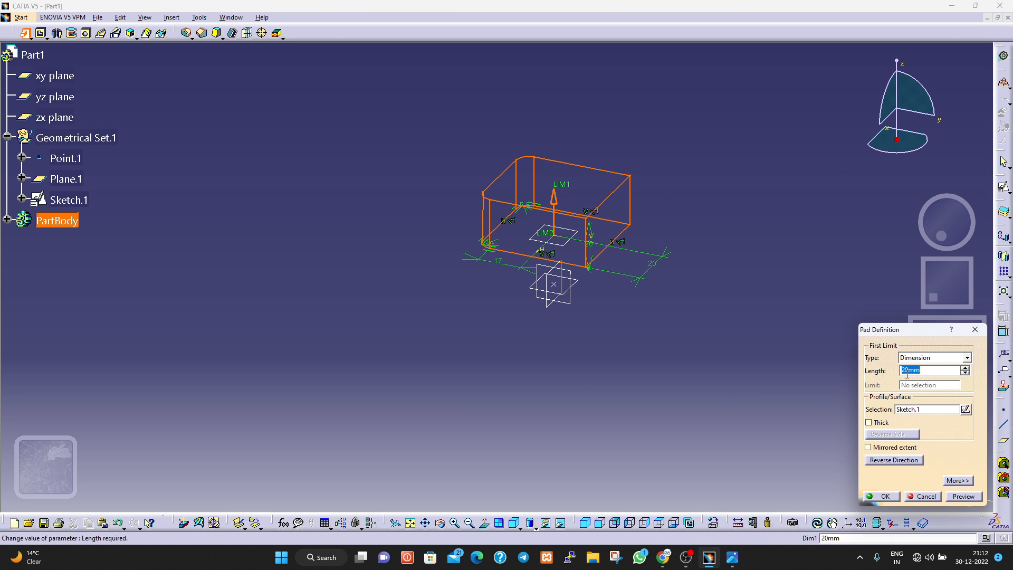
pyautogui.write('7')
pyautogui.press('Return')
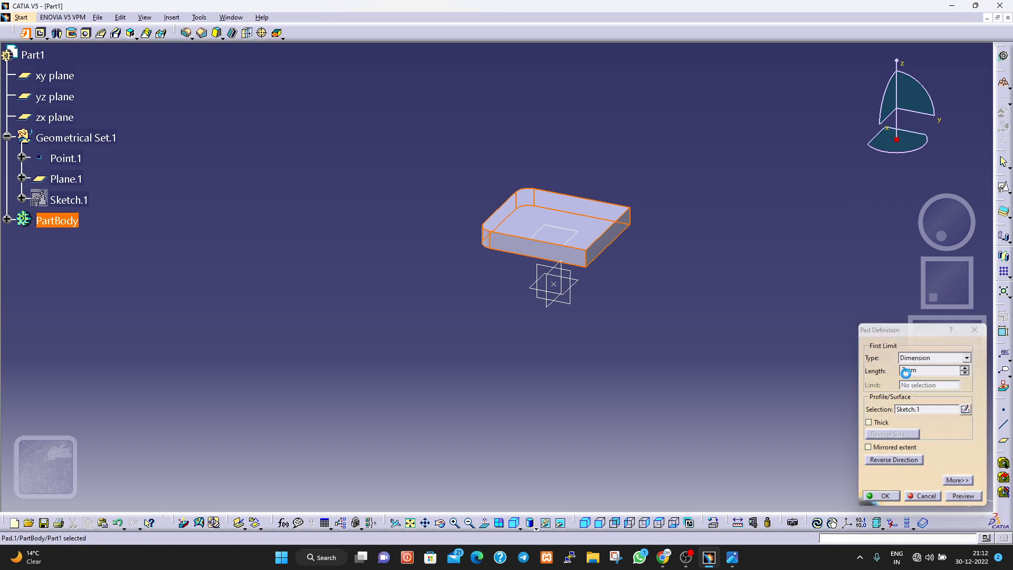
pyautogui.click(427, 363)
pyautogui.moveTo(418, 303); pyautogui.dragTo(416, 426, button='middle')
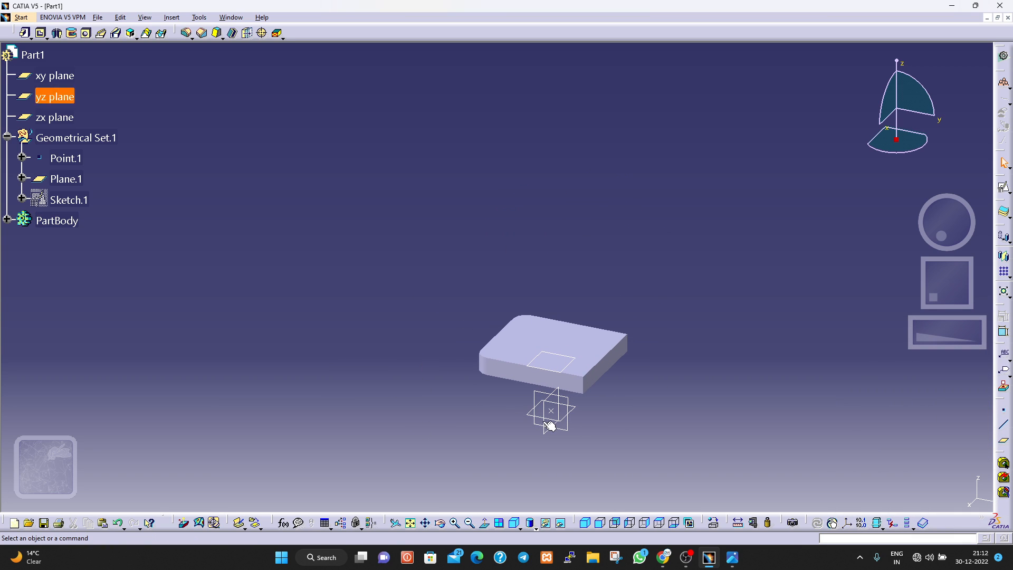
pyautogui.click(571, 354)
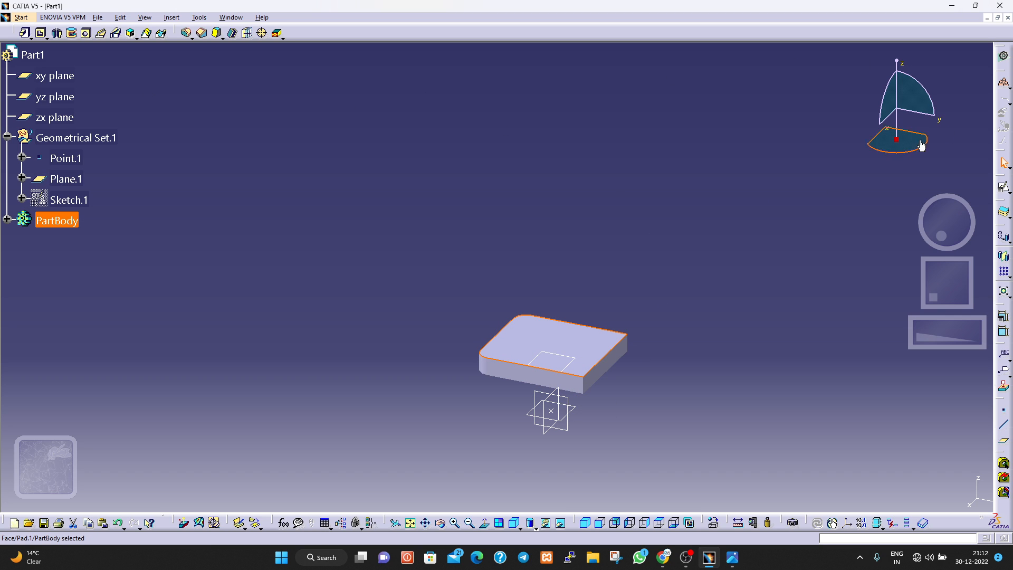
pyautogui.click(1003, 188)
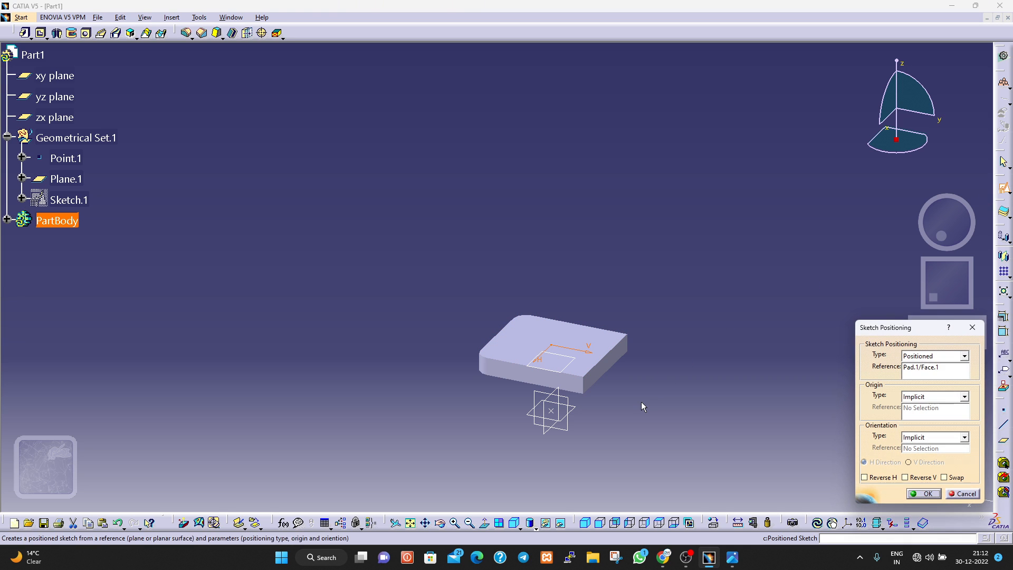
pyautogui.click(932, 397)
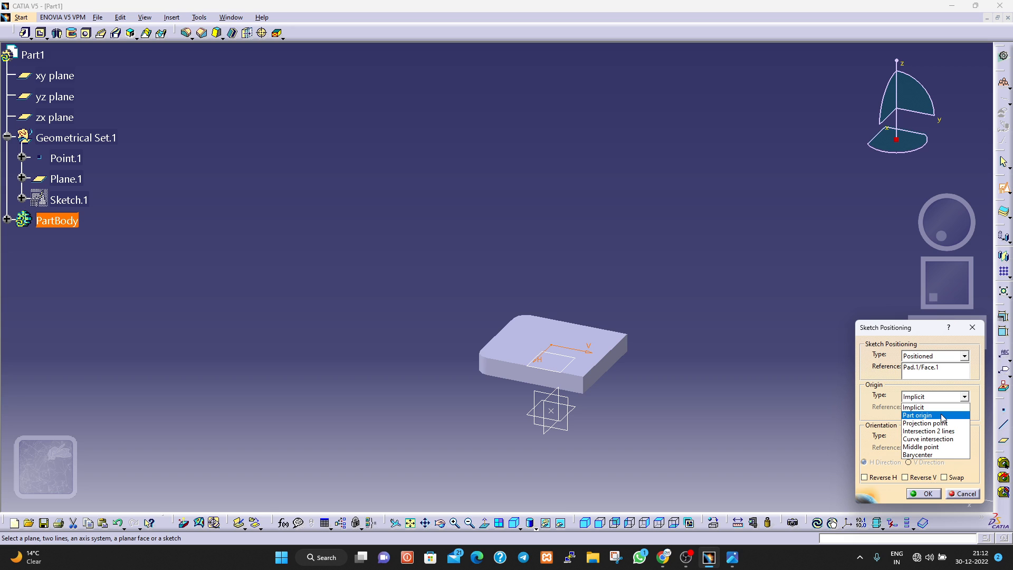
pyautogui.click(956, 498)
pyautogui.click(972, 495)
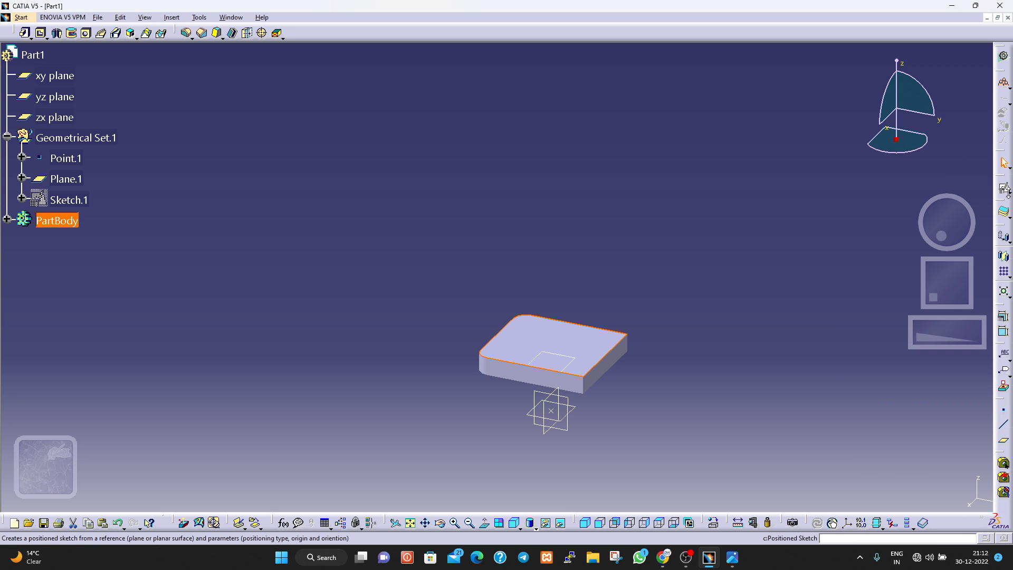
pyautogui.click(1006, 191)
pyautogui.click(988, 205)
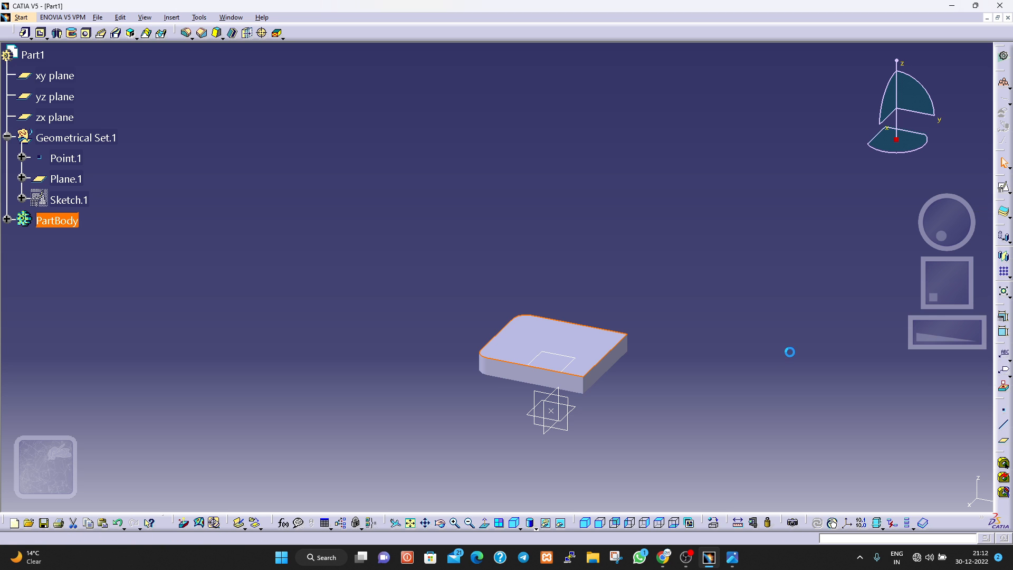
pyautogui.click(596, 365)
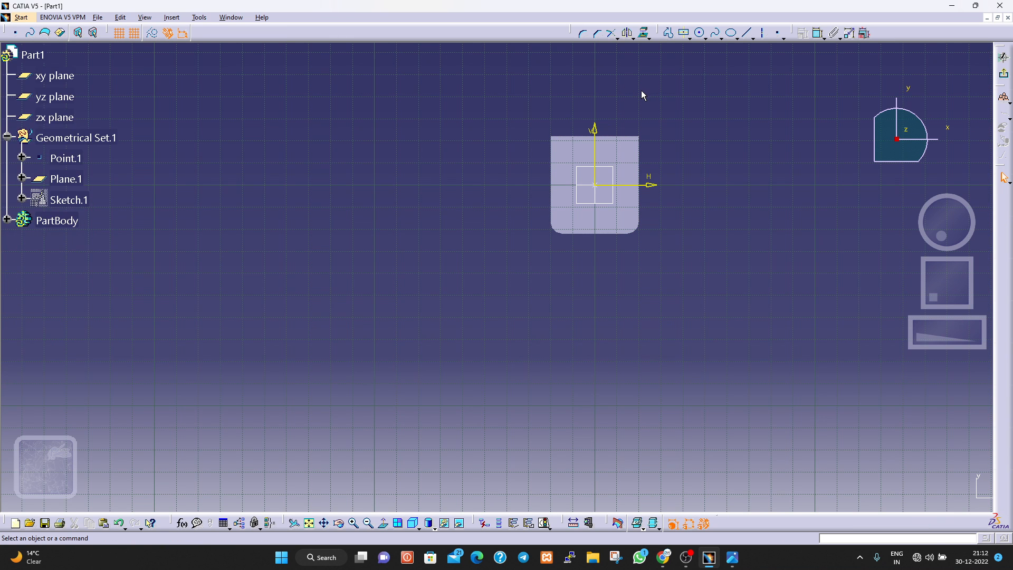
pyautogui.moveTo(639, 111)
pyautogui.mouseDown(button='middle')
pyautogui.moveTo(610, 165)
pyautogui.moveTo(613, 108)
pyautogui.mouseUp(button='middle')
pyautogui.moveTo(726, 163)
pyautogui.mouseDown(button='middle')
pyautogui.moveTo(691, 226)
pyautogui.moveTo(621, 288)
pyautogui.moveTo(613, 281)
pyautogui.mouseUp(button='middle')
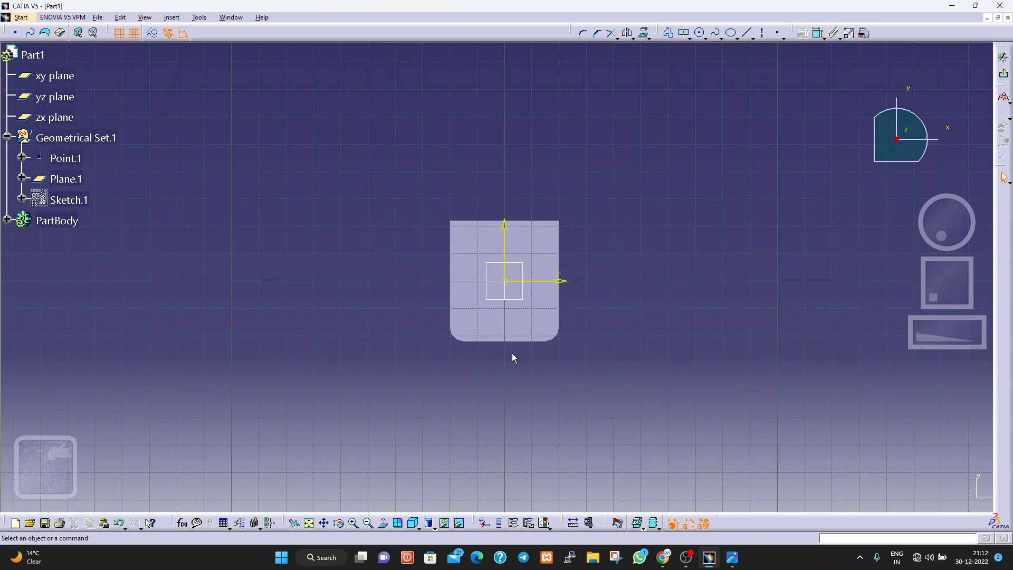
pyautogui.moveTo(507, 357)
pyautogui.mouseDown(button='middle')
pyautogui.moveTo(436, 265)
pyautogui.moveTo(482, 378)
pyautogui.moveTo(470, 373)
pyautogui.moveTo(464, 235)
pyautogui.moveTo(500, 185)
pyautogui.moveTo(543, 429)
pyautogui.moveTo(703, 402)
pyautogui.moveTo(638, 398)
pyautogui.moveTo(537, 350)
pyautogui.moveTo(518, 289)
pyautogui.moveTo(520, 87)
pyautogui.moveTo(494, 362)
pyautogui.mouseUp(button='middle')
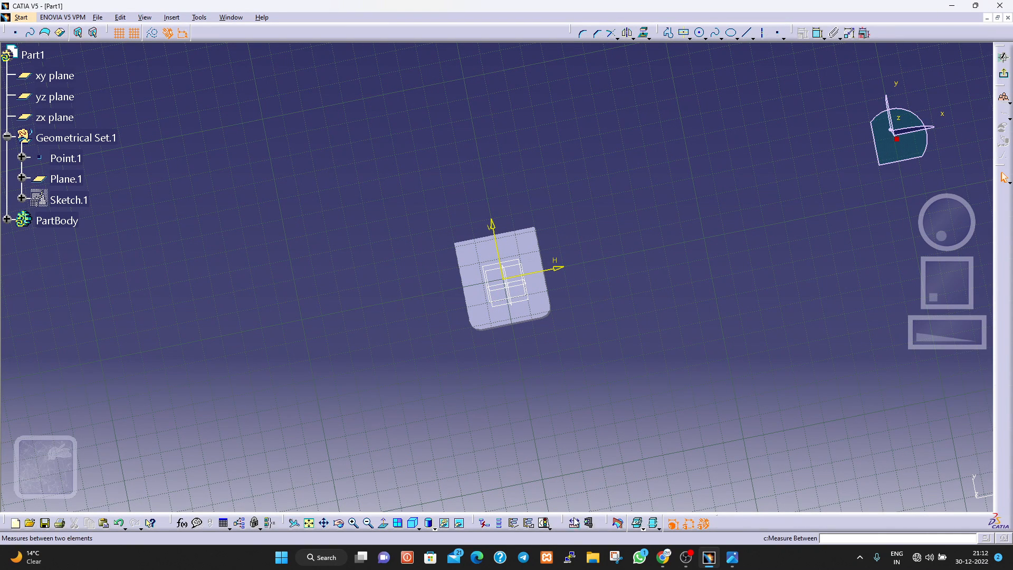
pyautogui.click(384, 526)
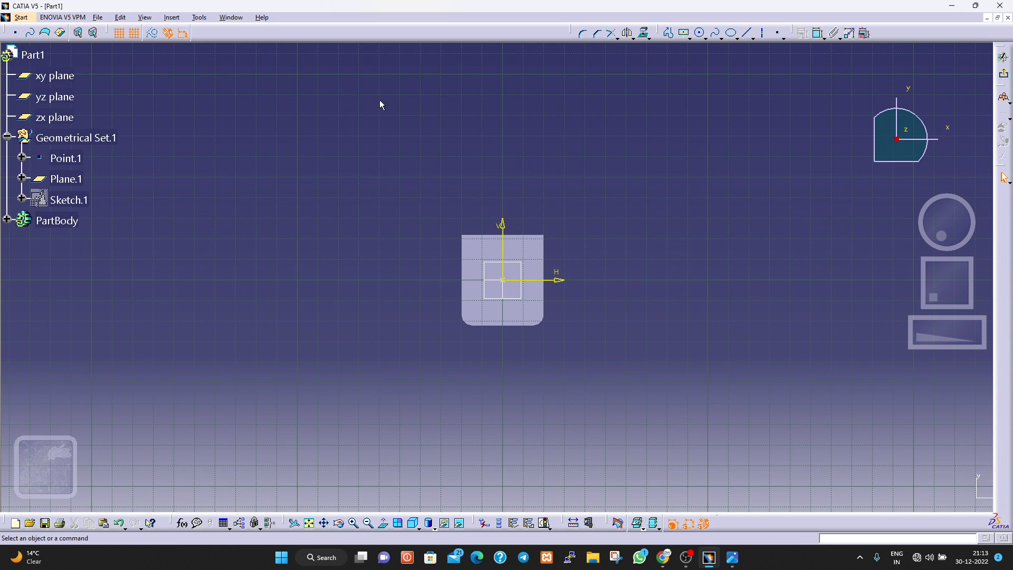
pyautogui.click(1004, 75)
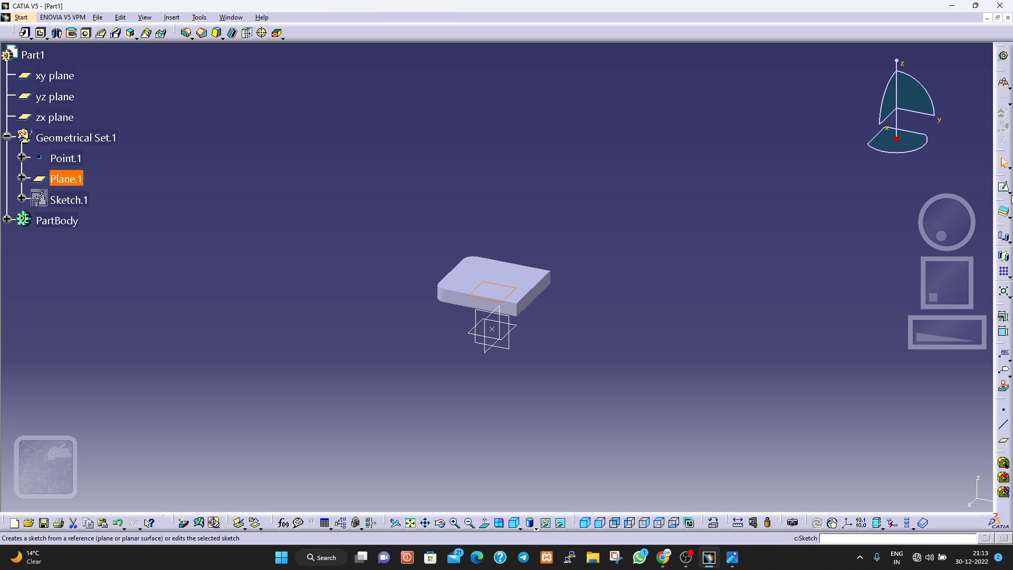
# Create a positioned sketch on Plane.1 with its origin as the projection of Point.1, and bring up the reference drawing.
pyautogui.click(1009, 192)
pyautogui.click(1003, 203)
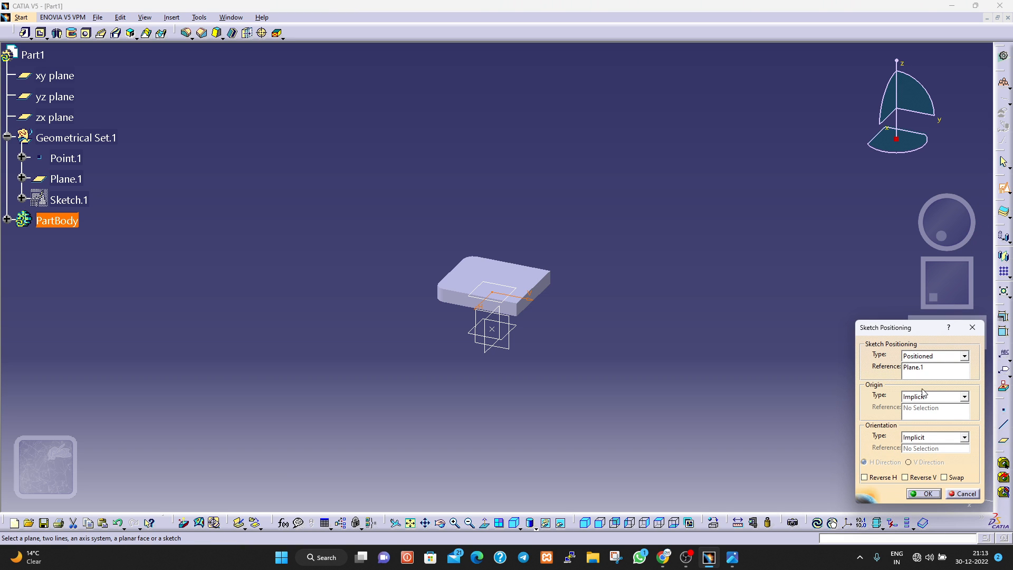
pyautogui.click(932, 398)
pyautogui.click(924, 421)
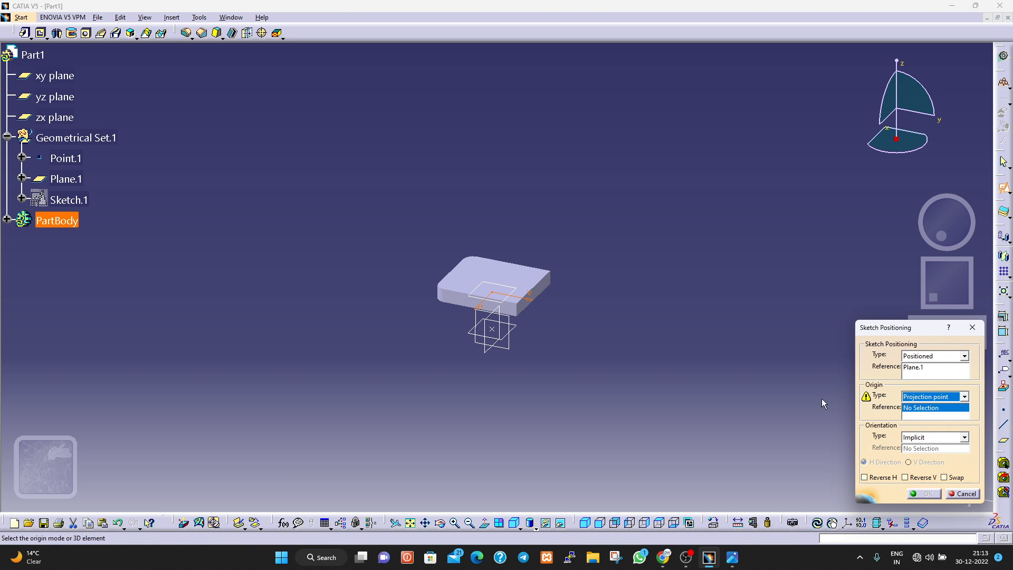
pyautogui.click(66, 160)
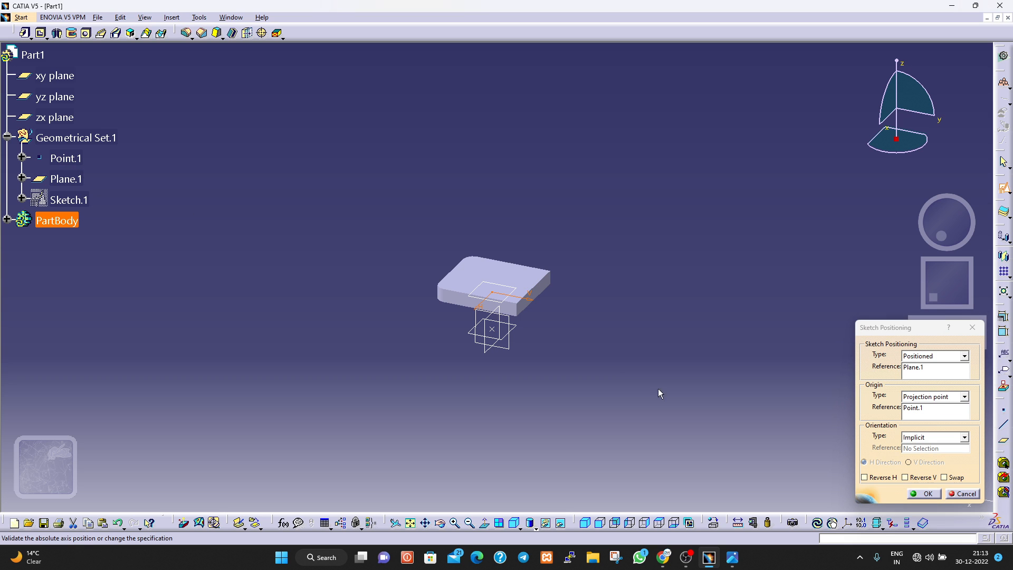
pyautogui.click(928, 495)
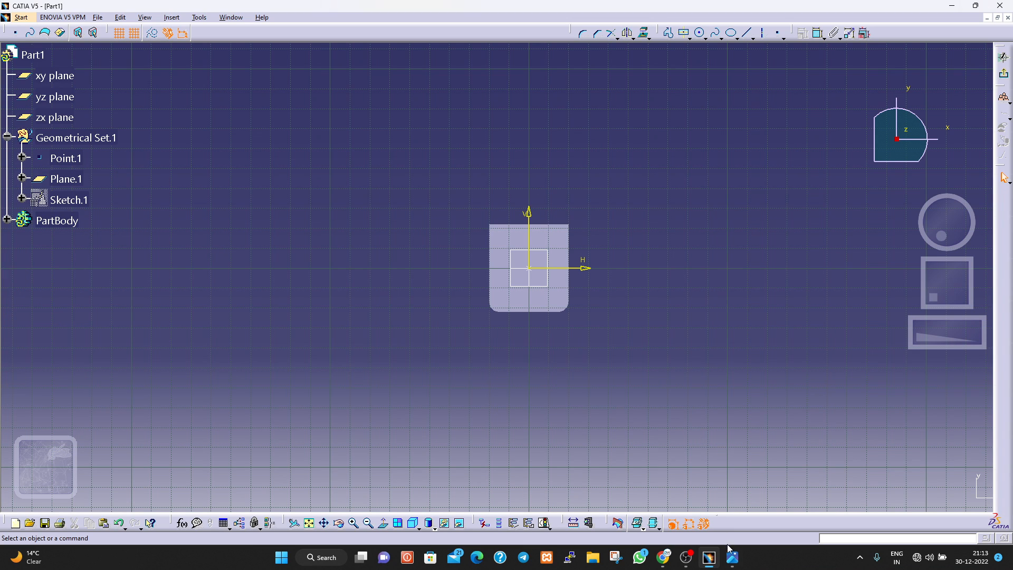
pyautogui.click(732, 557)
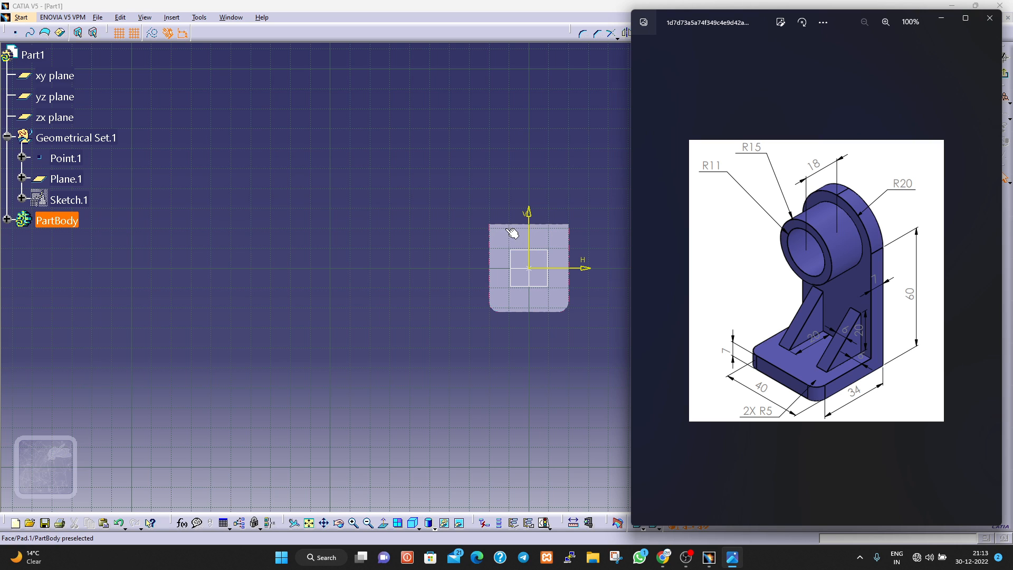
# Return to the sketch, disable grid snapping, and draw a thin rectangle about 40 mm wide along the base's upper edge.
pyautogui.click(566, 119)
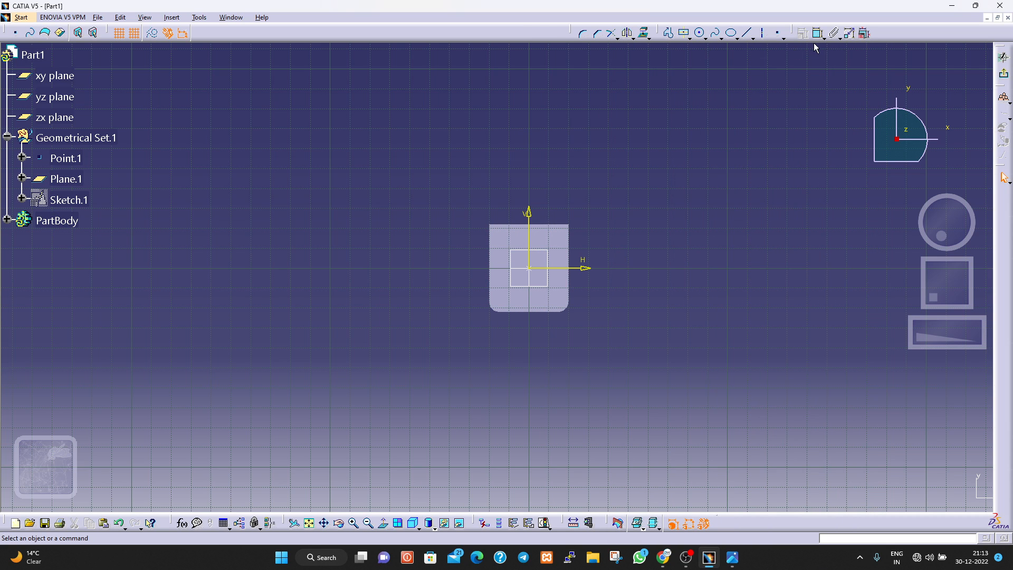
pyautogui.click(690, 39)
pyautogui.click(699, 62)
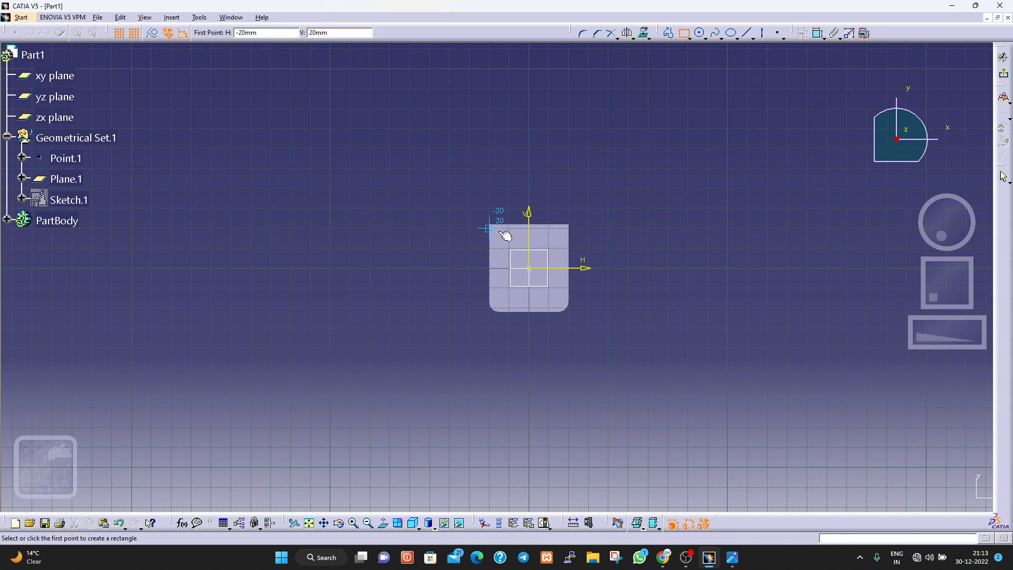
pyautogui.click(135, 34)
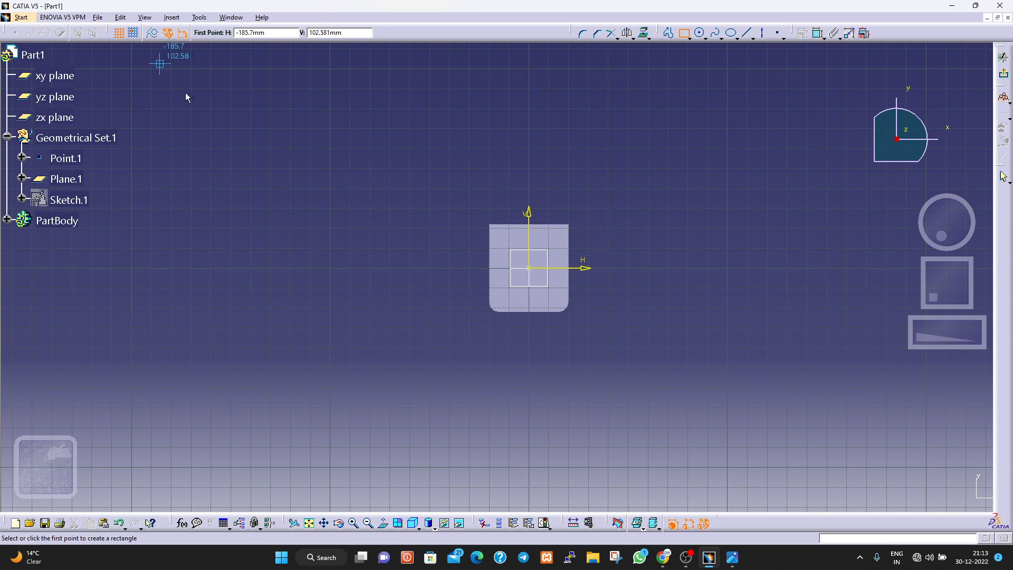
pyautogui.click(488, 224)
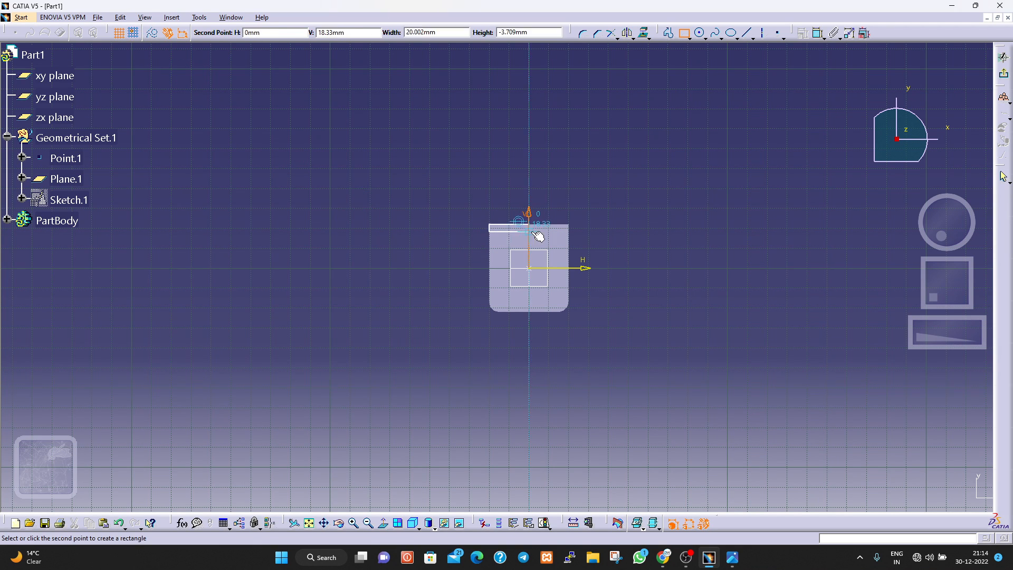
pyautogui.click(576, 240)
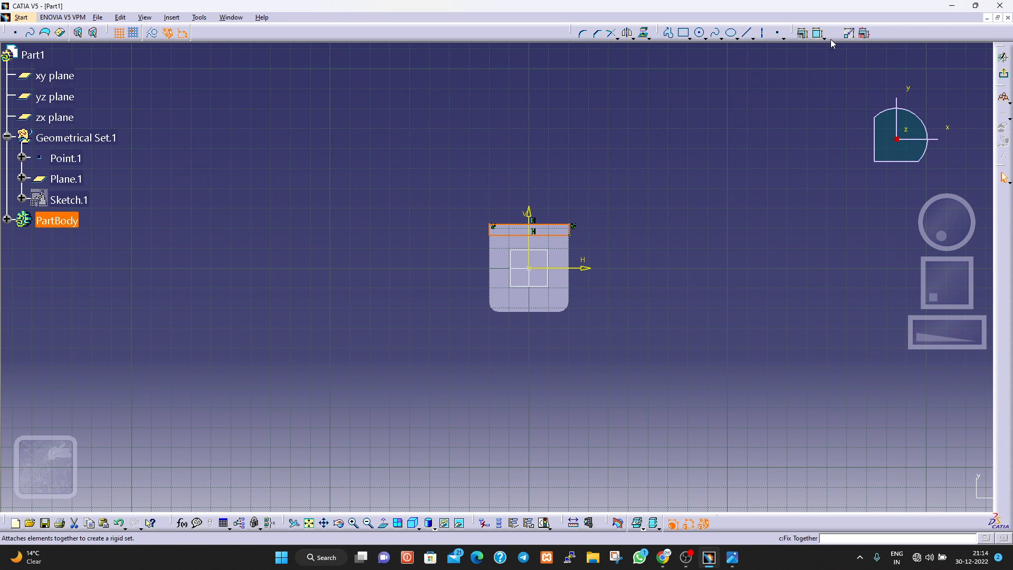
# Add a distance constraint between the rectangle's upper side and the horizontal axis and set it to 17 mm.
pyautogui.click(818, 33)
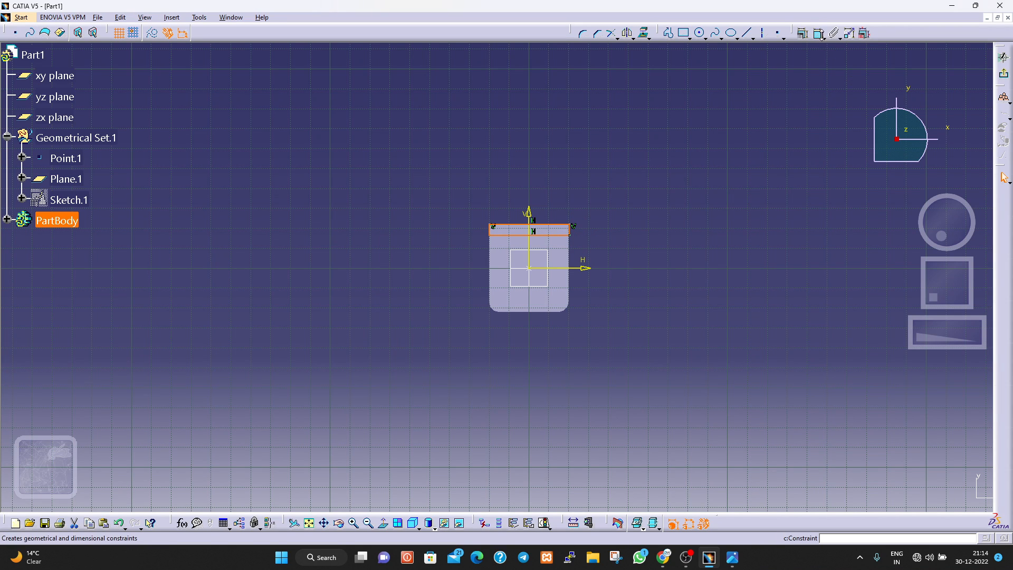
pyautogui.click(563, 228)
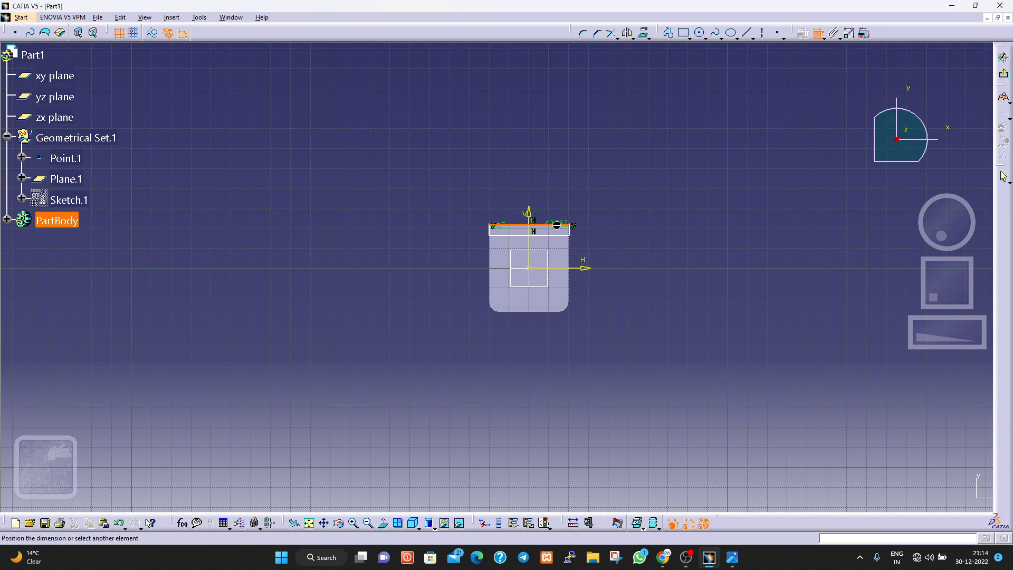
pyautogui.click(580, 268)
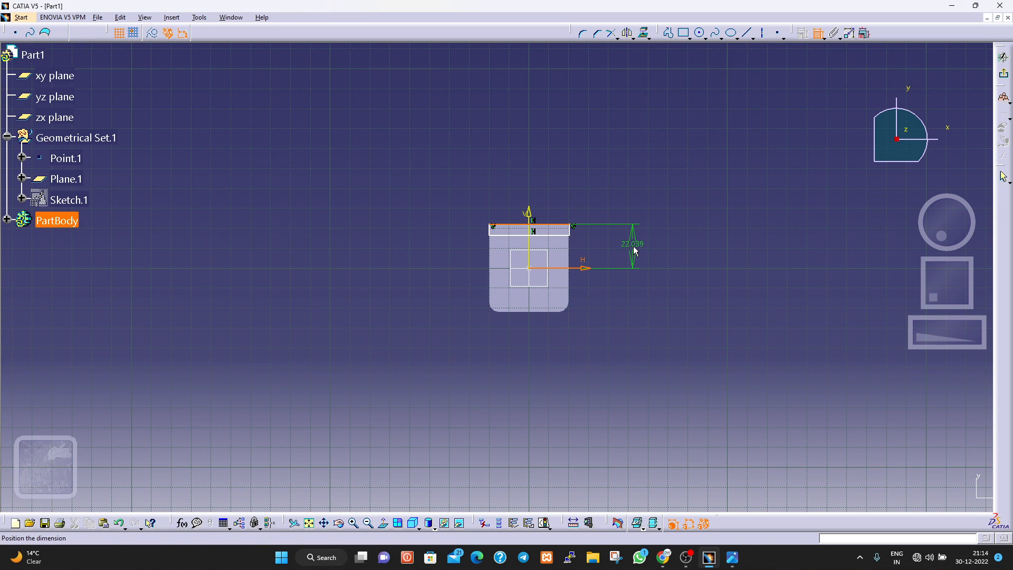
pyautogui.click(633, 248)
pyautogui.doubleClick(636, 251)
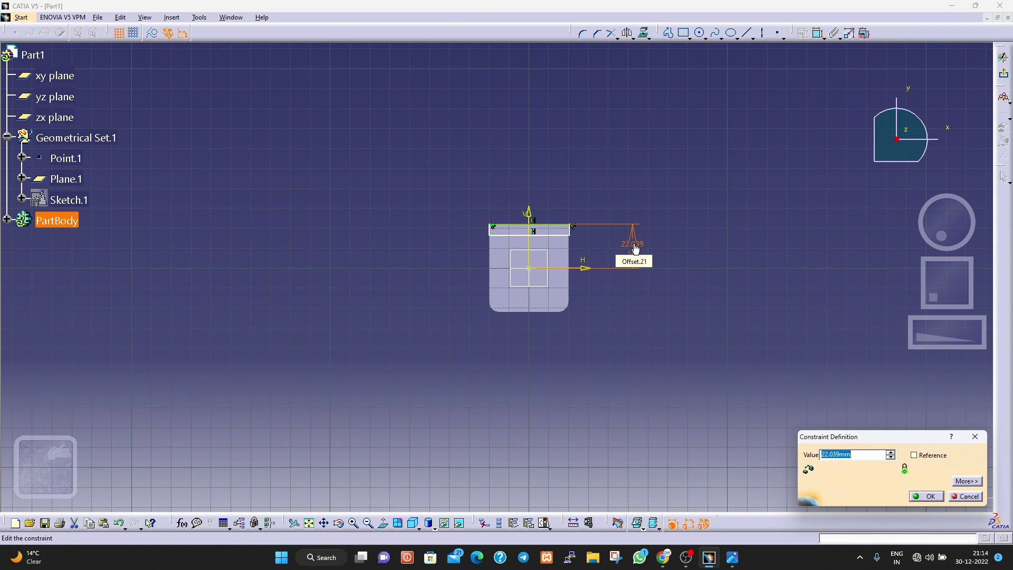
pyautogui.write('17mm')
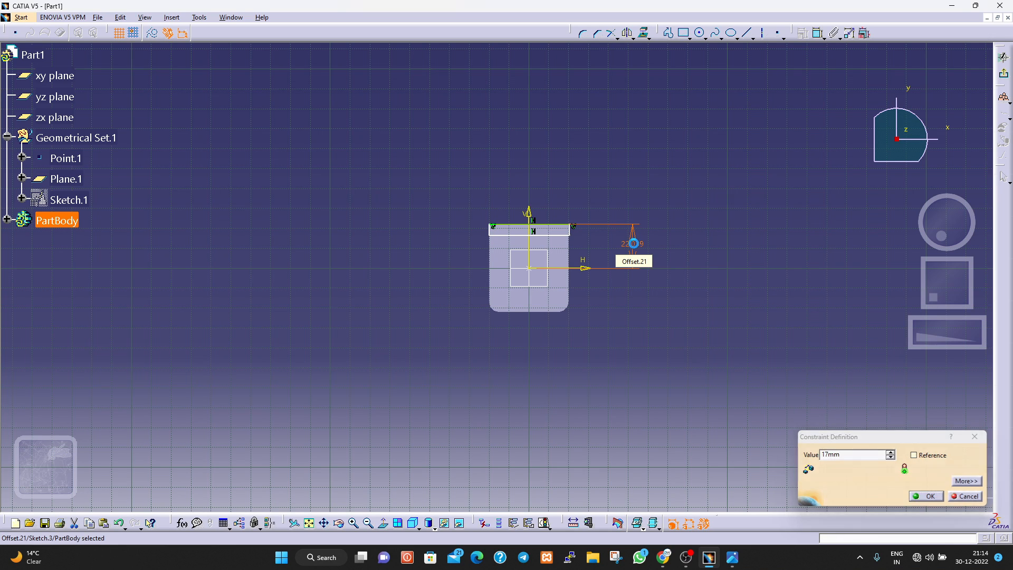
pyautogui.press('Return')
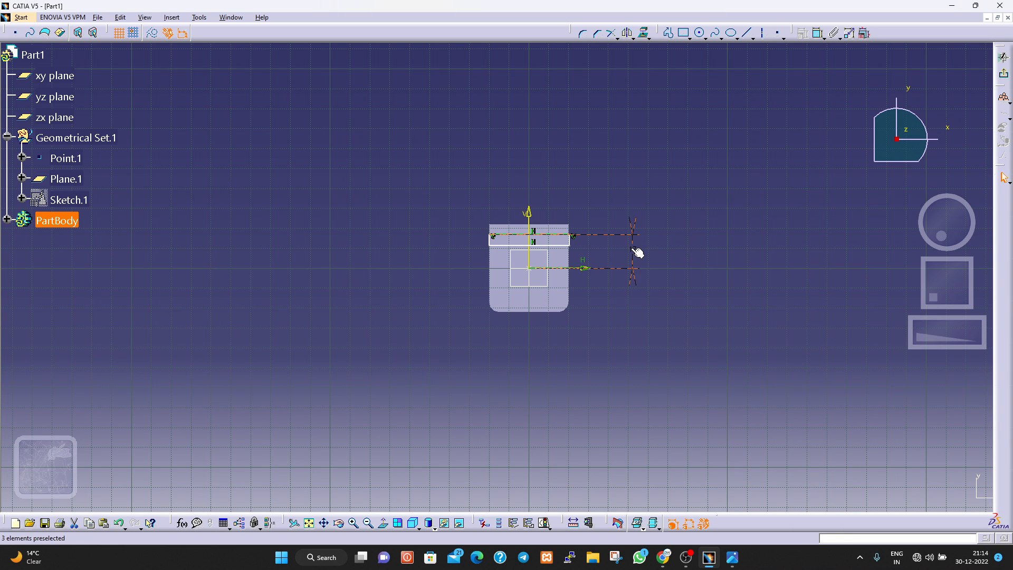
# Change the upper side's offset from the horizontal axis to 20 mm.
pyautogui.doubleClick(631, 249)
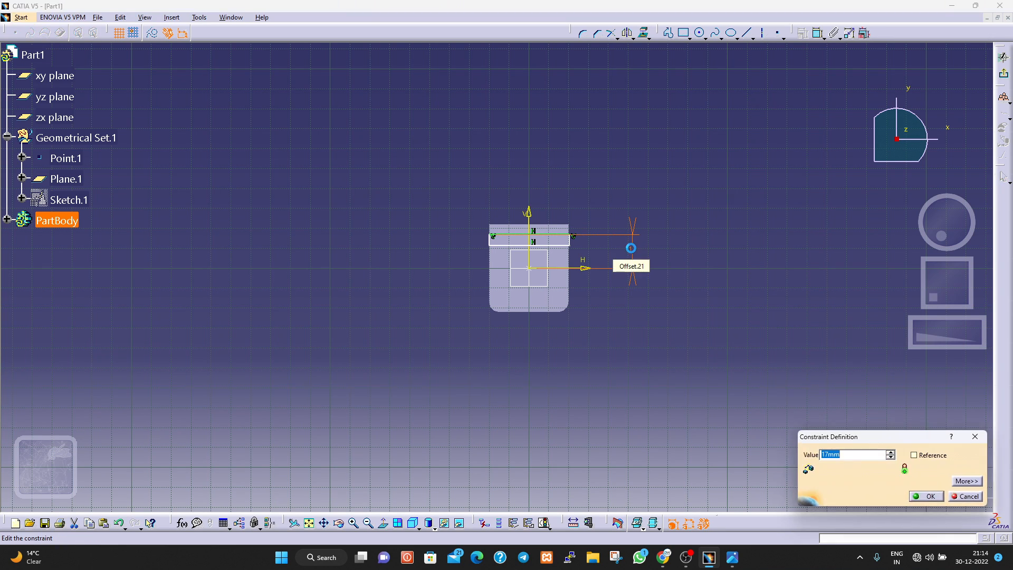
pyautogui.write('20')
pyautogui.press('Return')
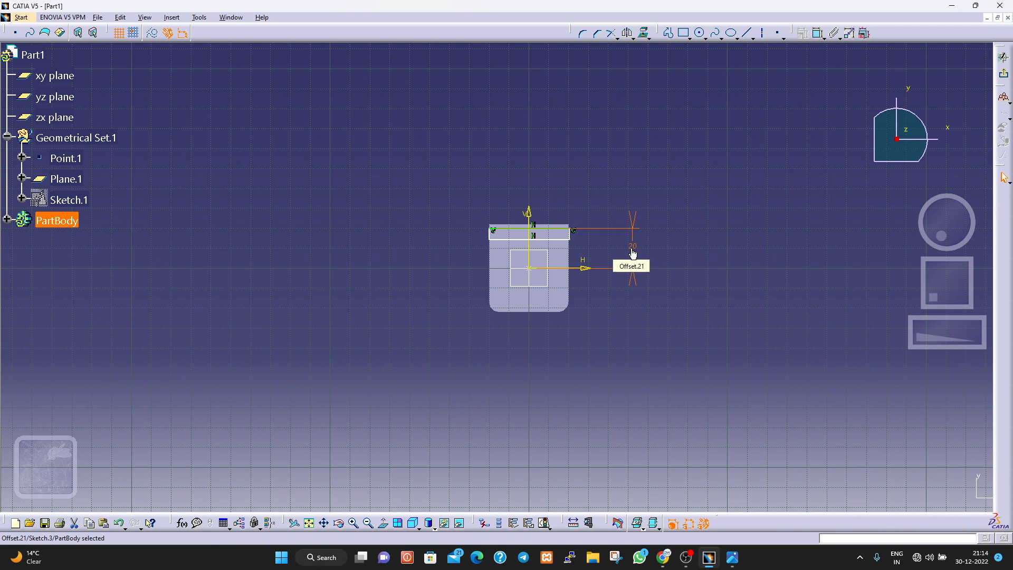
# Try a 22 mm offset for the rectangle's upper side against the base edge and restore it to 20 mm.
pyautogui.moveTo(559, 207); pyautogui.dragTo(538, 131, button='middle')
pyautogui.click(558, 208)
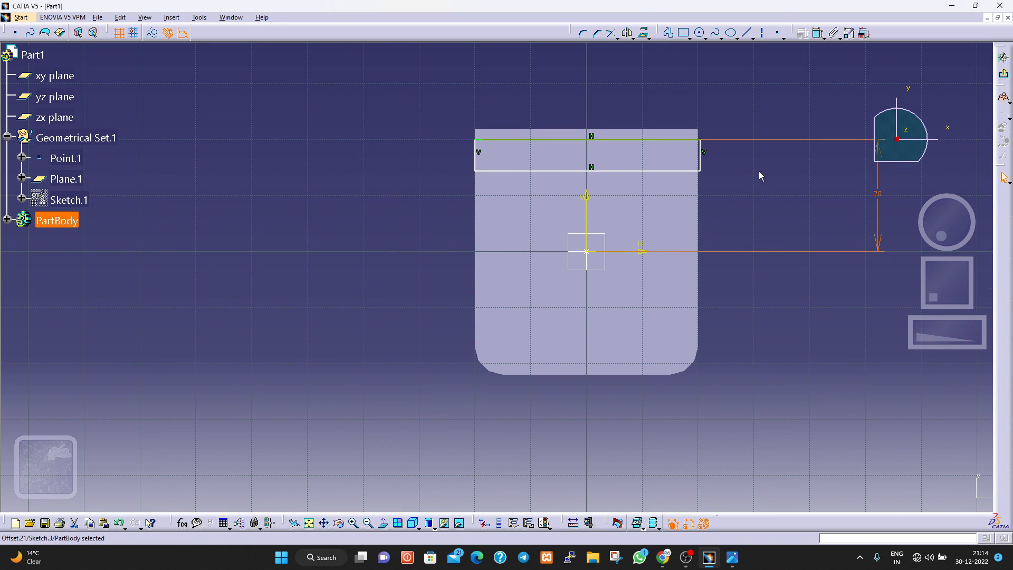
pyautogui.moveTo(783, 211)
pyautogui.mouseDown(button='middle')
pyautogui.moveTo(588, 262)
pyautogui.moveTo(644, 283)
pyautogui.mouseUp(button='middle')
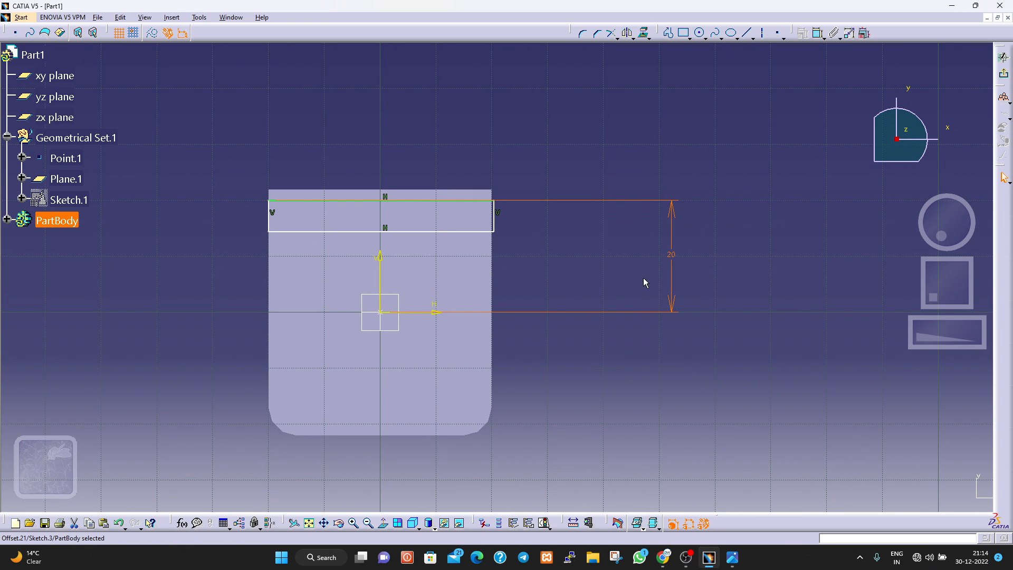
pyautogui.doubleClick(673, 256)
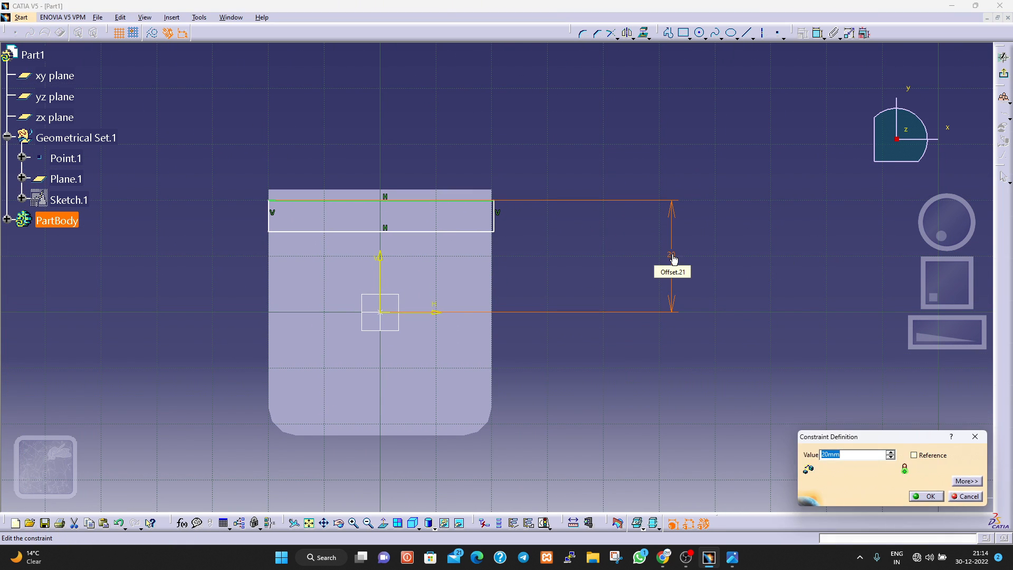
pyautogui.write('22')
pyautogui.press('Return')
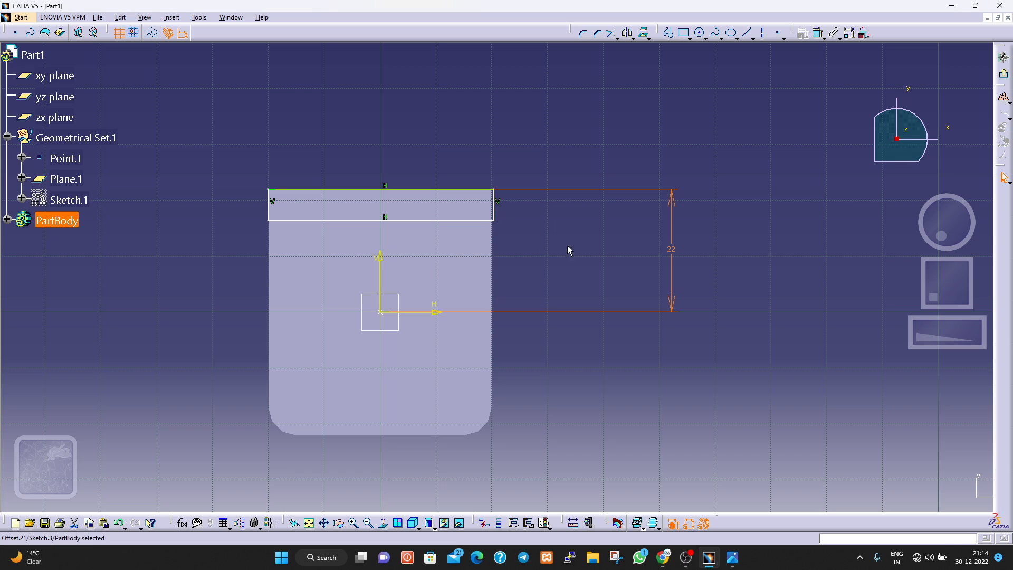
pyautogui.doubleClick(671, 248)
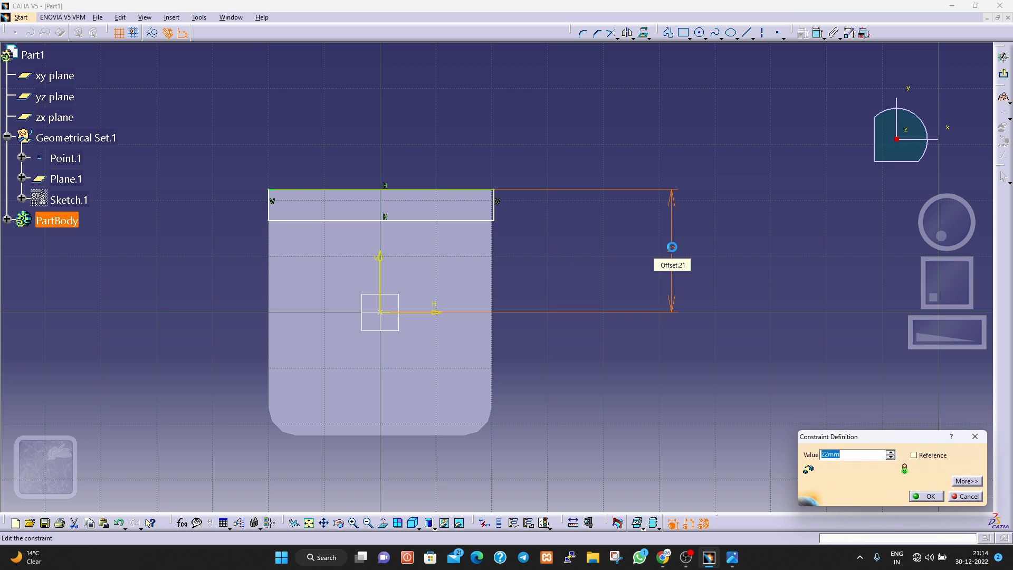
pyautogui.write('20')
pyautogui.press('Return')
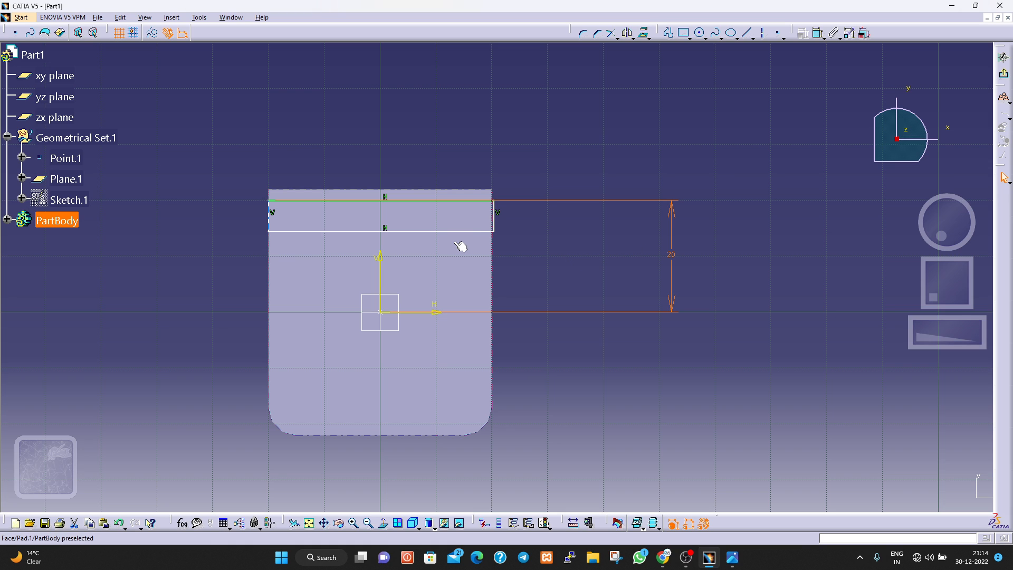
# Constrain the rectangle's right side to a distance of 20 mm from the vertical axis.
pyautogui.click(496, 217)
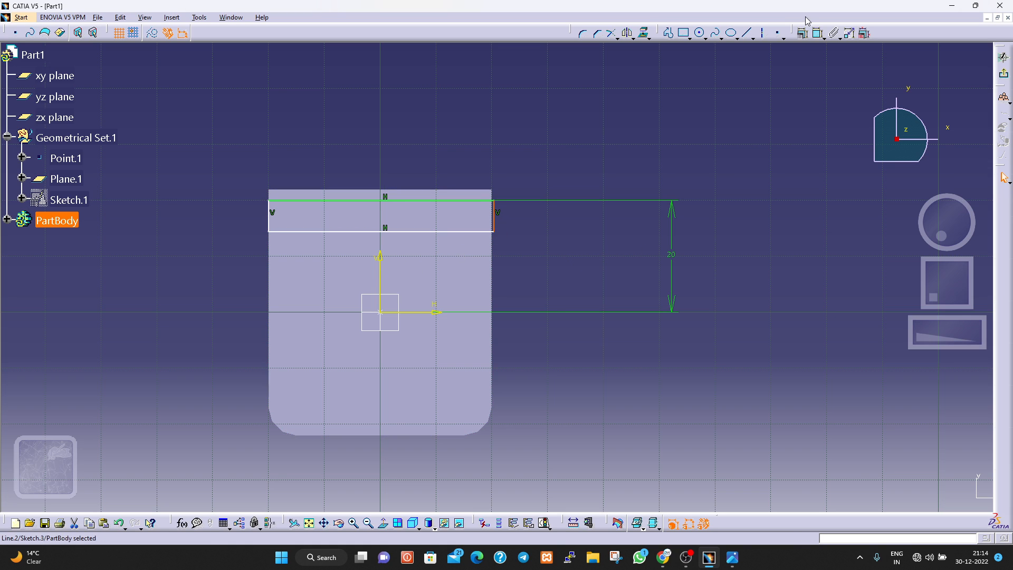
pyautogui.click(459, 231)
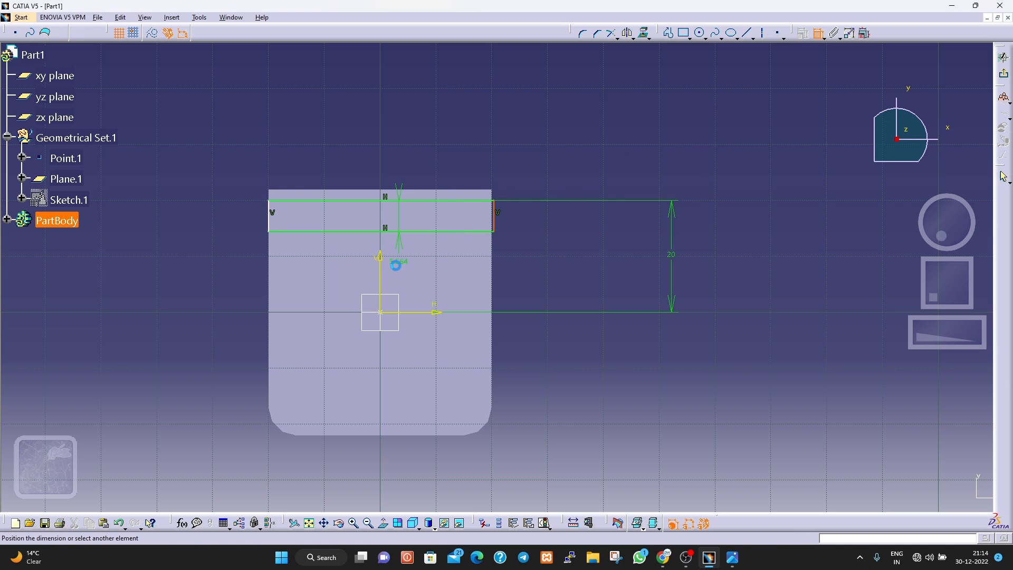
pyautogui.click(380, 274)
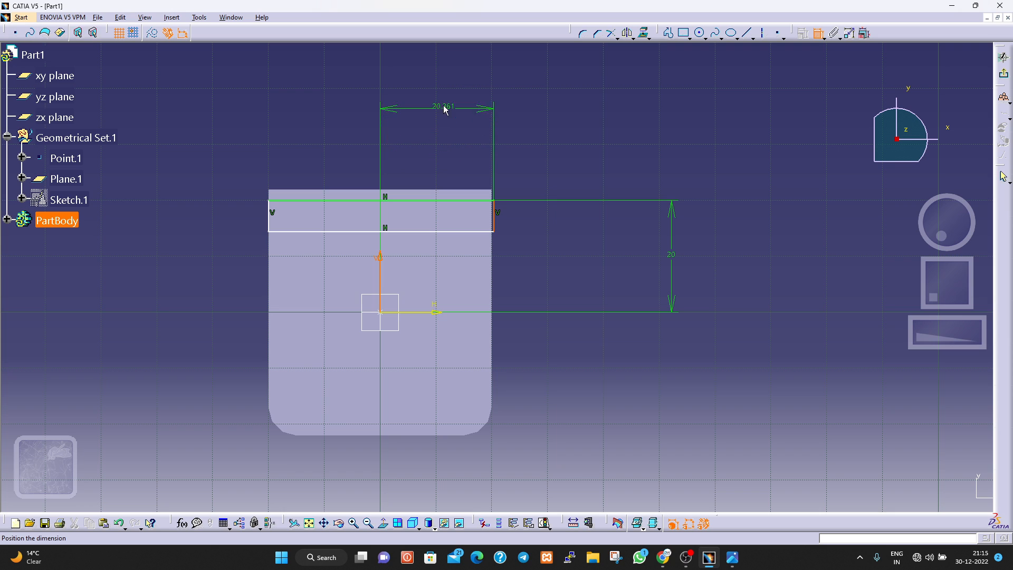
pyautogui.click(443, 101)
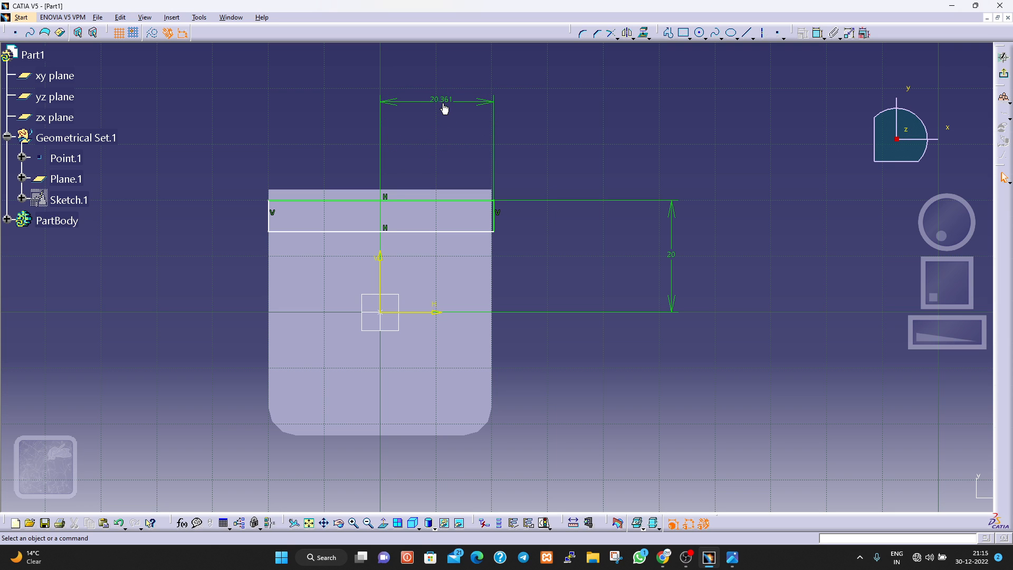
pyautogui.doubleClick(443, 102)
pyautogui.write('20')
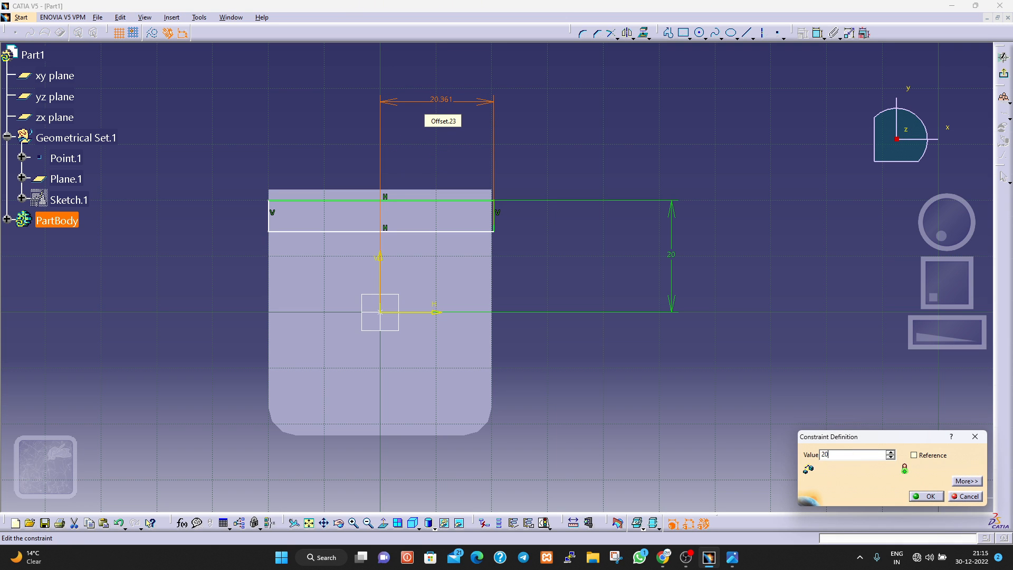
pyautogui.press('Return')
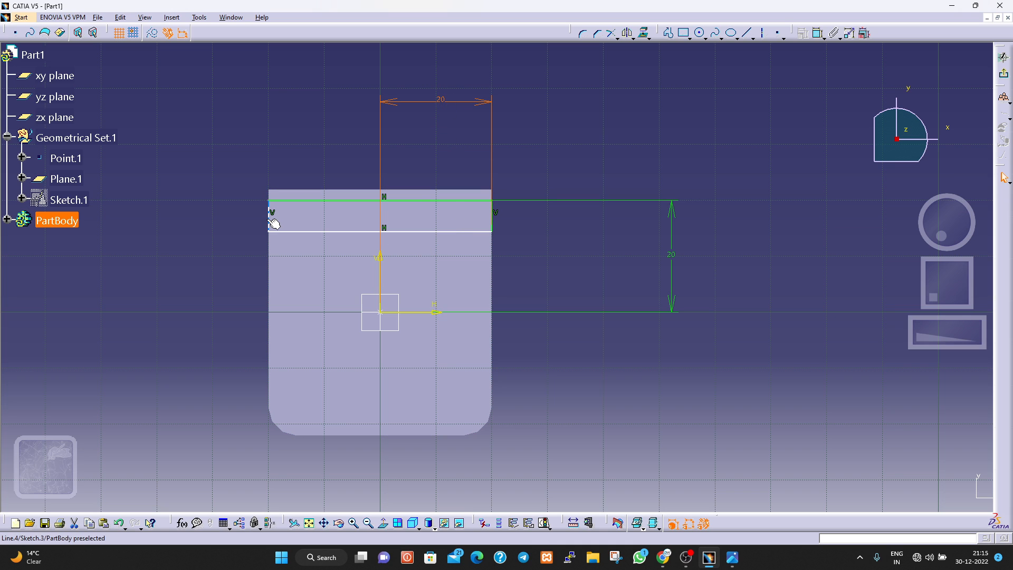
# Constrain the rectangle's left side to a distance of 20 mm from the vertical axis.
pyautogui.click(818, 33)
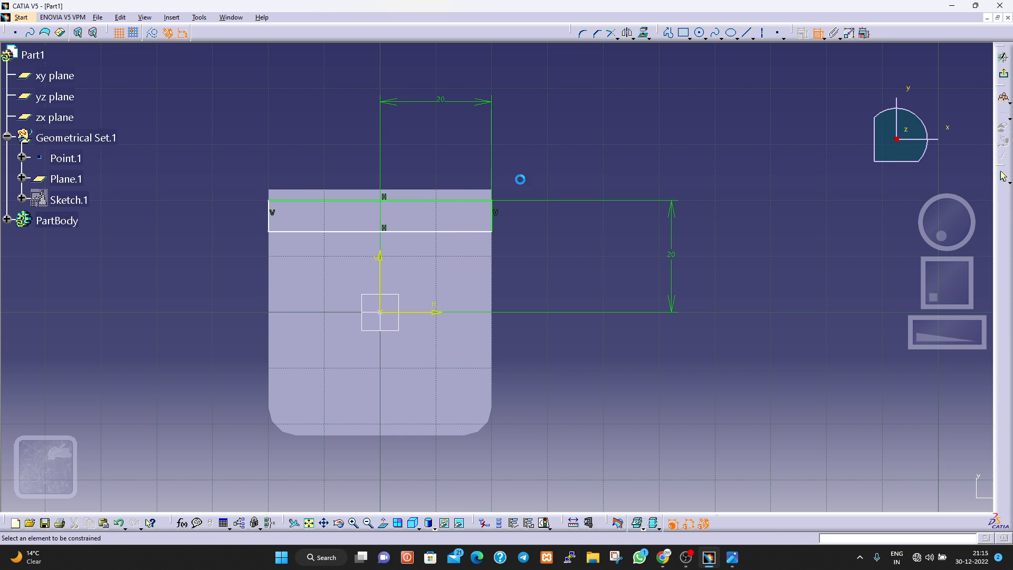
pyautogui.click(271, 221)
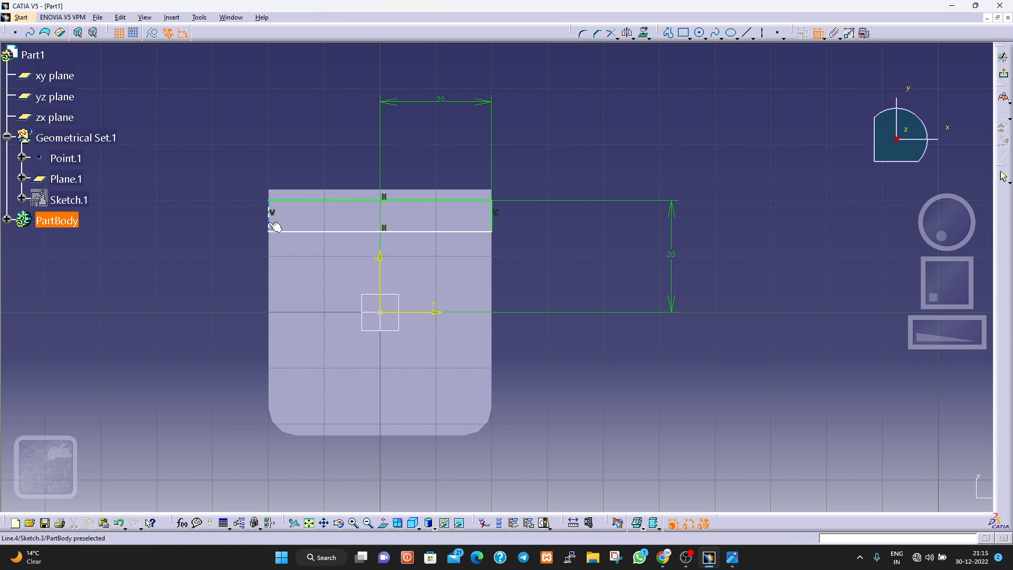
pyautogui.click(383, 261)
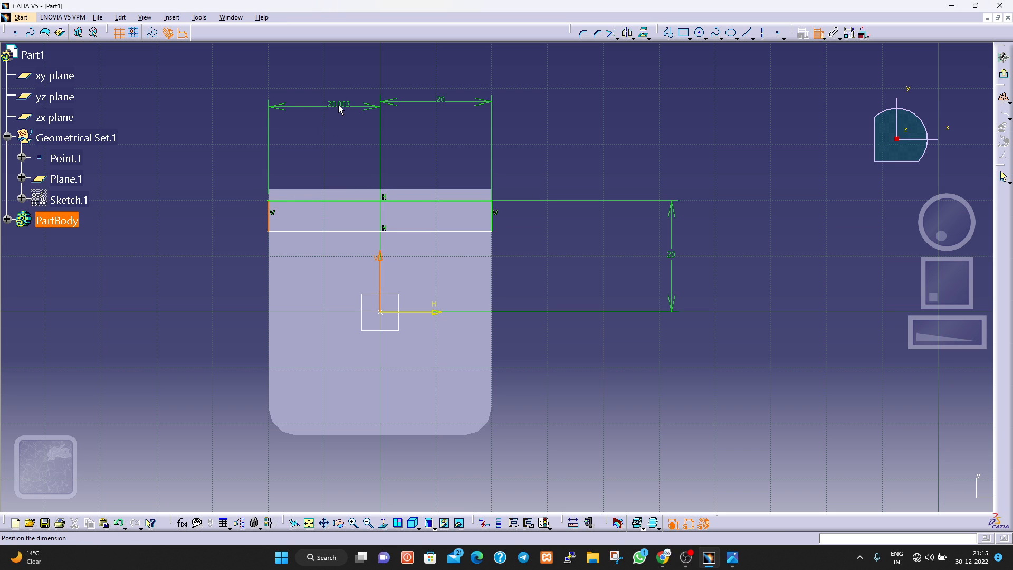
pyautogui.click(334, 100)
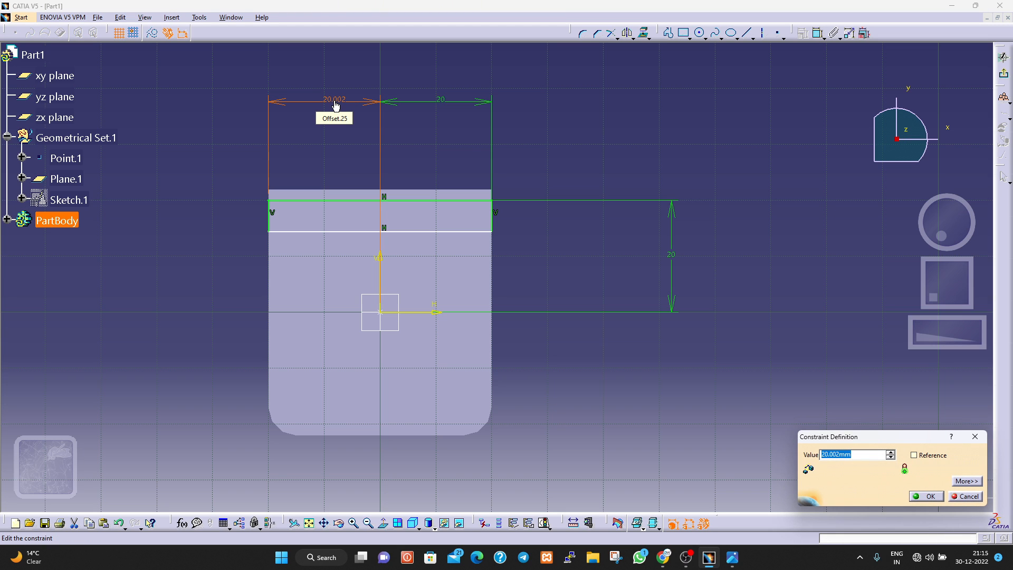
pyautogui.write('20')
pyautogui.press('Return')
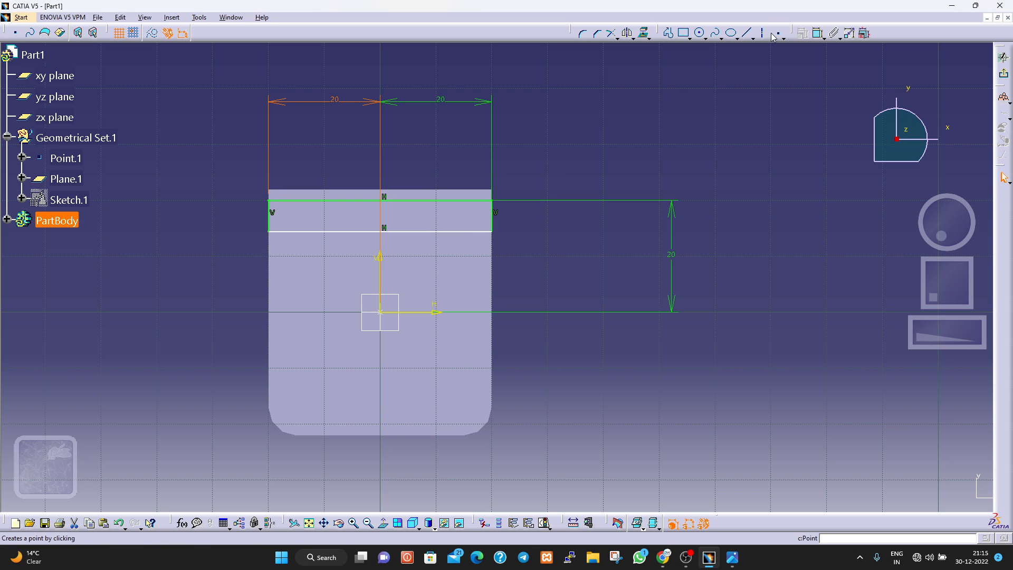
# Add a distance constraint between the rectangle's upper and lower sides and set it to 7 mm.
pyautogui.click(824, 37)
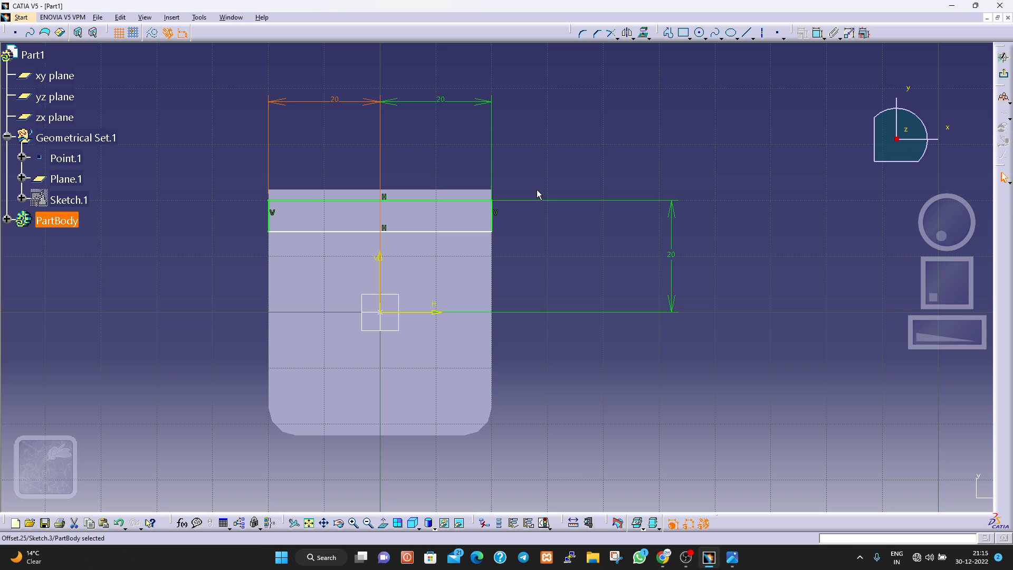
pyautogui.click(817, 33)
pyautogui.click(451, 230)
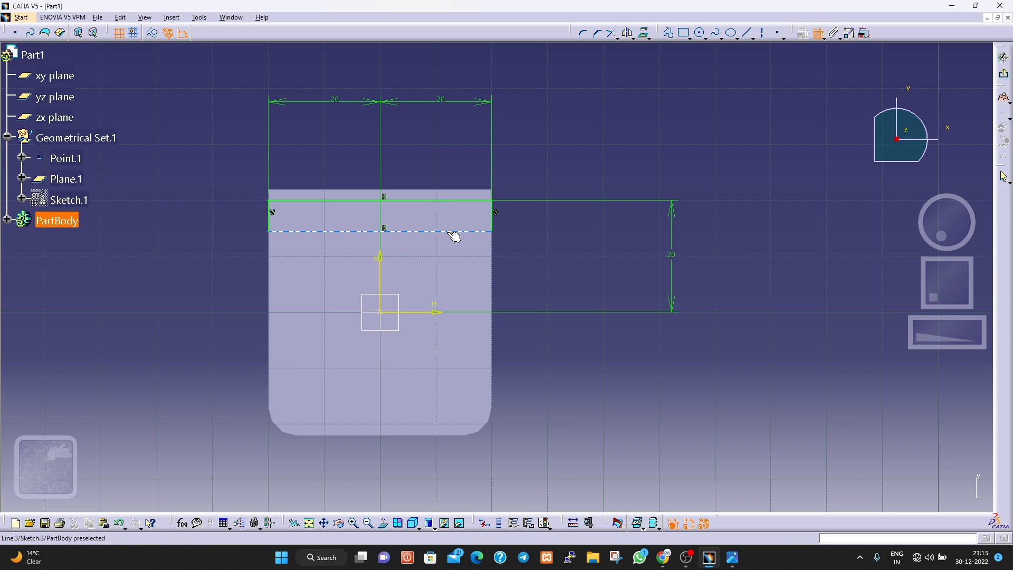
pyautogui.click(455, 206)
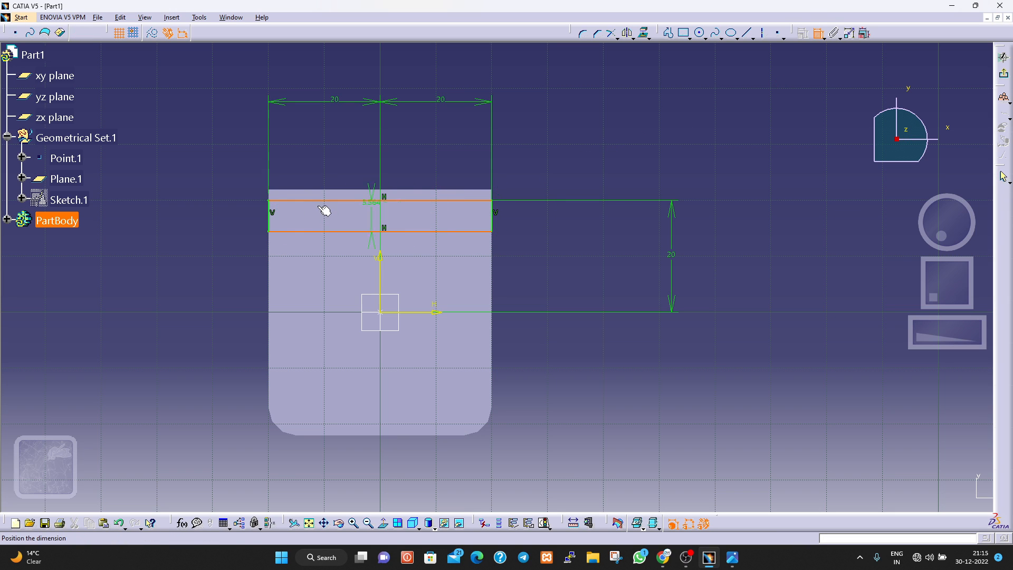
pyautogui.click(233, 222)
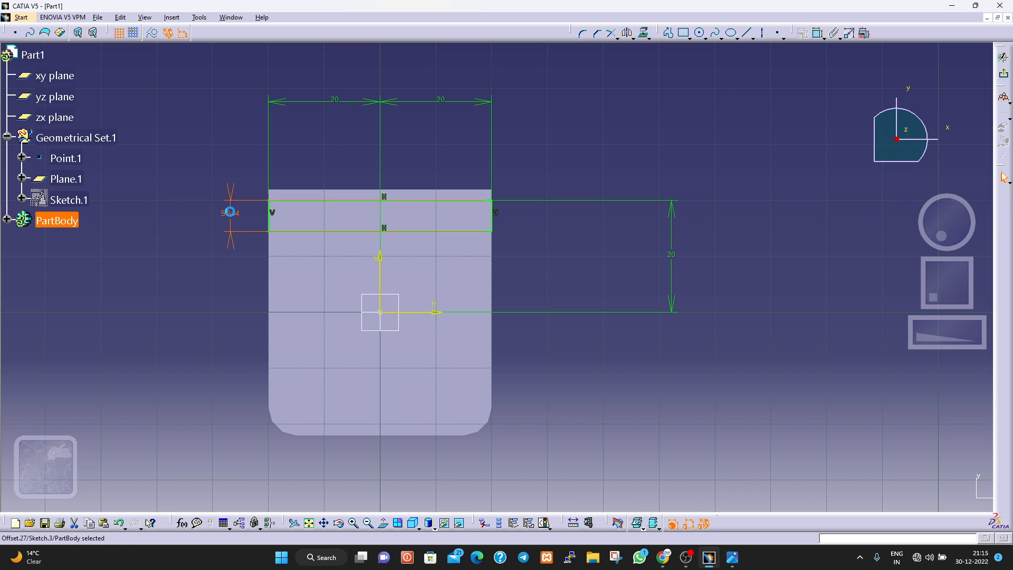
pyautogui.doubleClick(233, 216)
pyautogui.write('7')
pyautogui.press('Return')
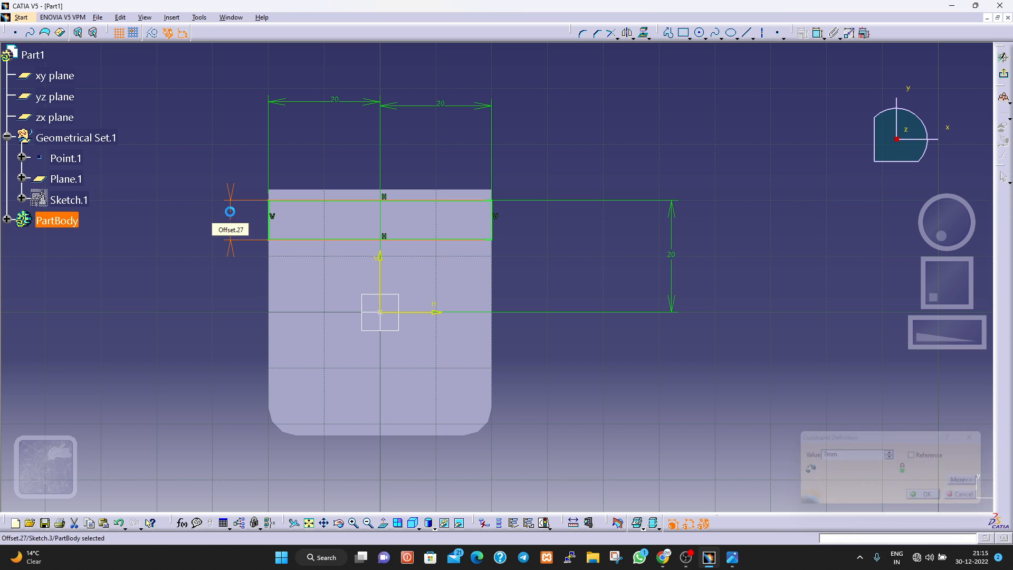
pyautogui.click(828, 262)
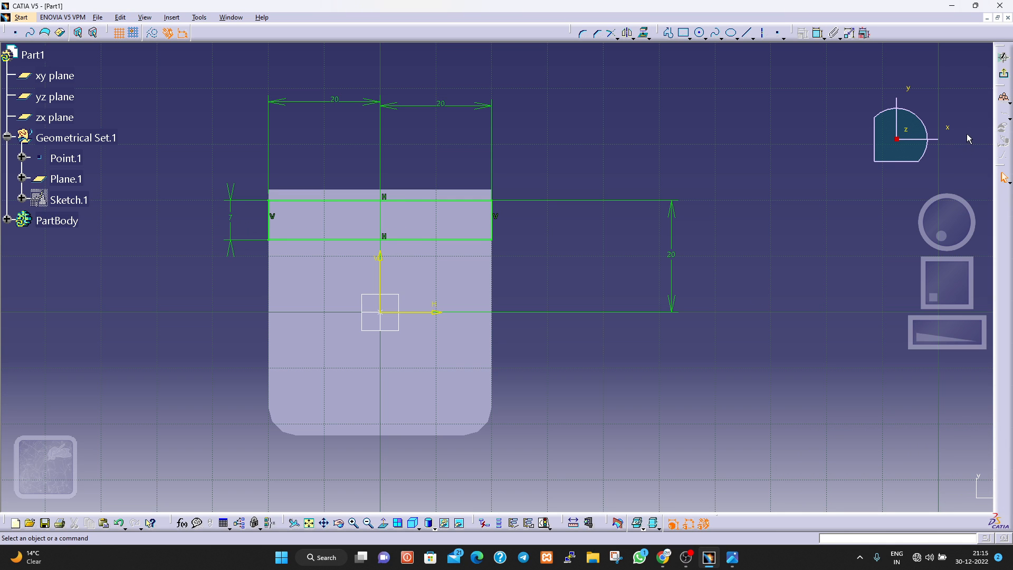
# Exit the rectangle sketch and open the base pad's profile sketch, Sketch.1, for editing.
pyautogui.click(1003, 74)
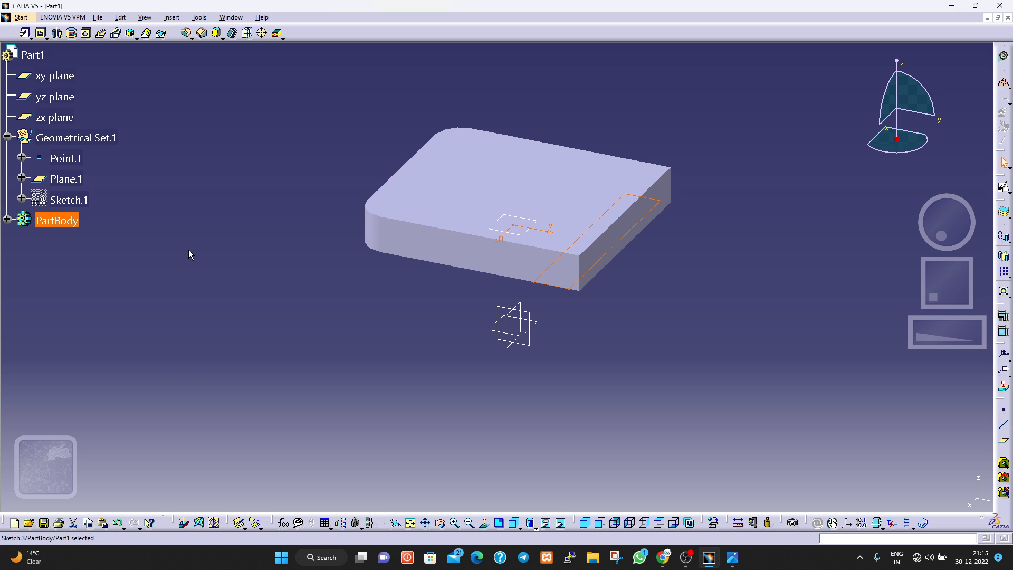
pyautogui.click(446, 211)
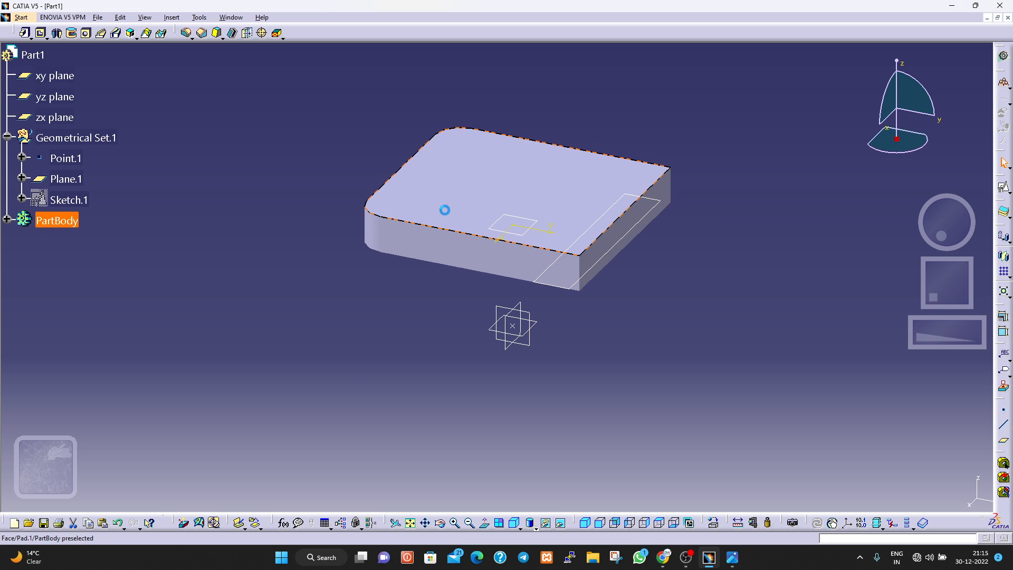
pyautogui.click(11, 224)
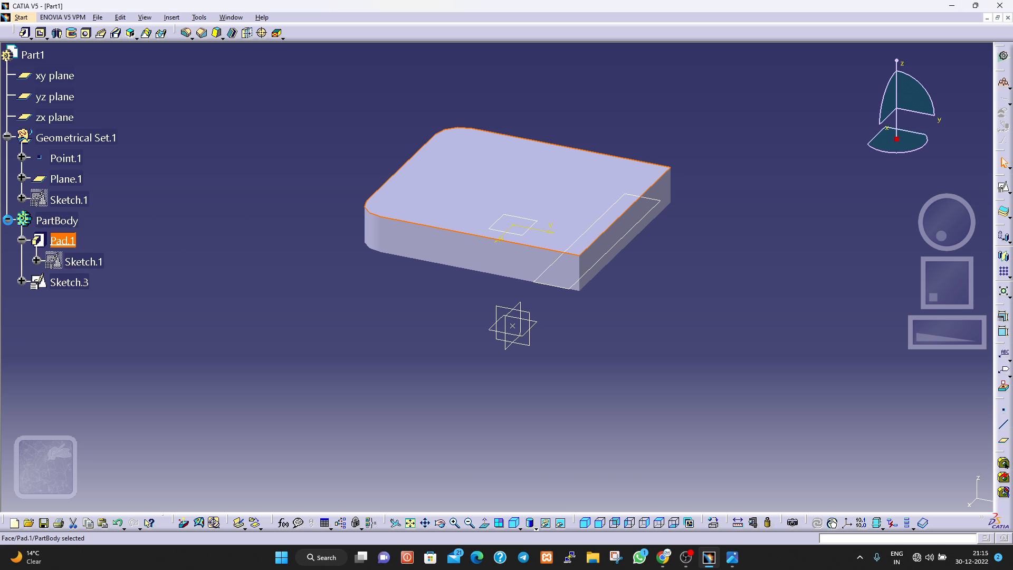
pyautogui.click(74, 261)
pyautogui.rightClick(78, 262)
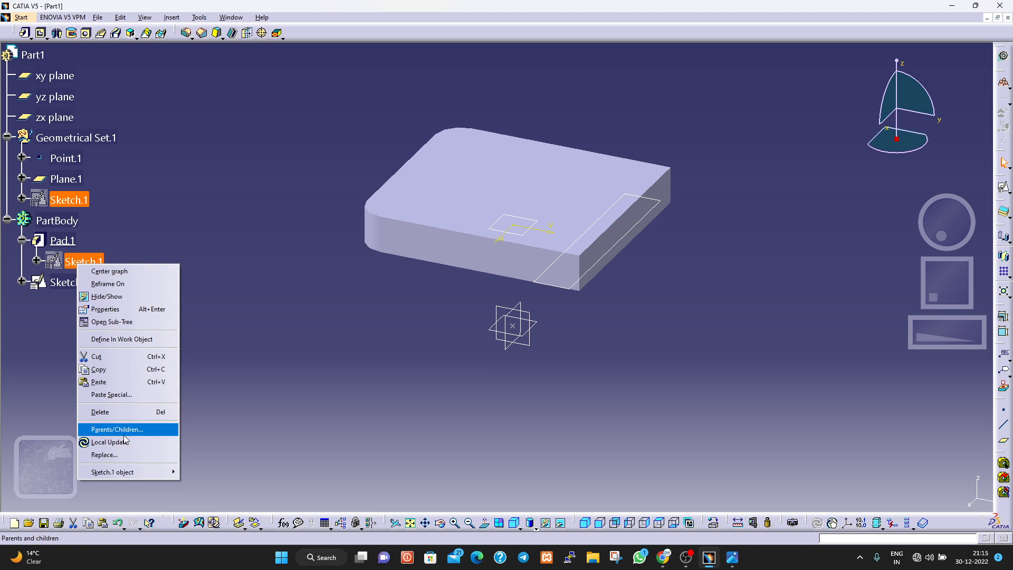
pyautogui.moveTo(128, 473)
pyautogui.click(216, 472)
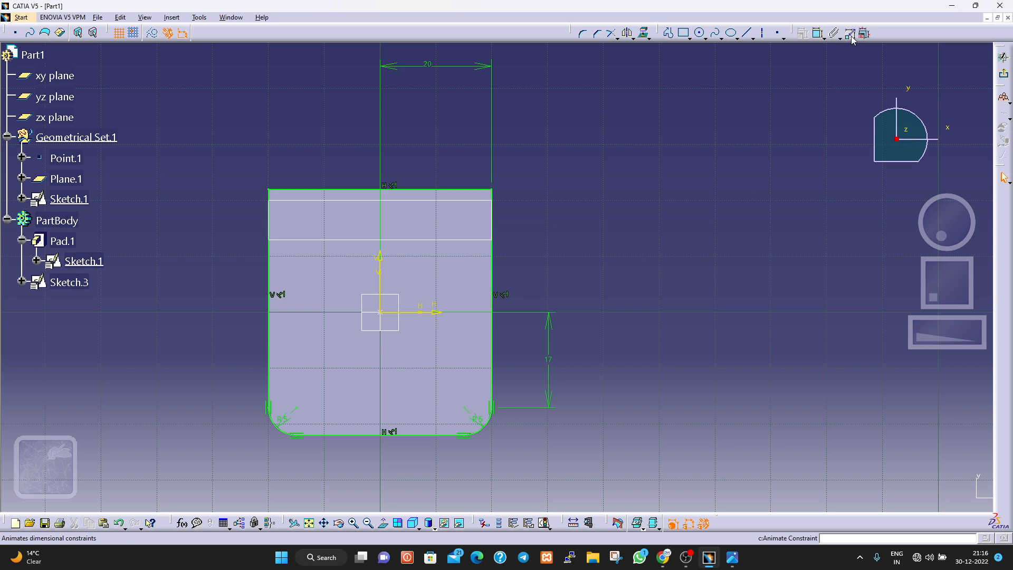
pyautogui.click(434, 194)
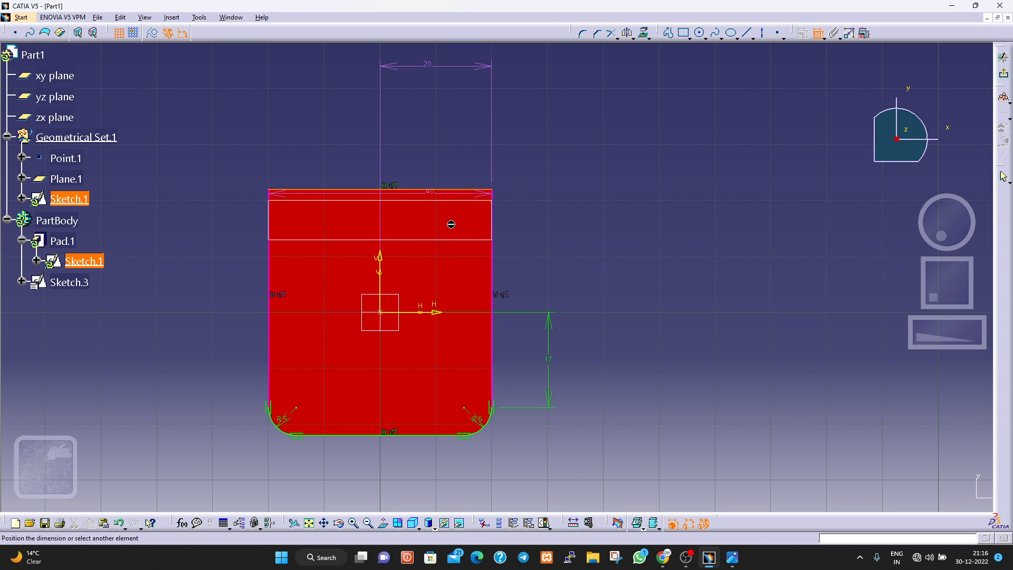
pyautogui.click(448, 311)
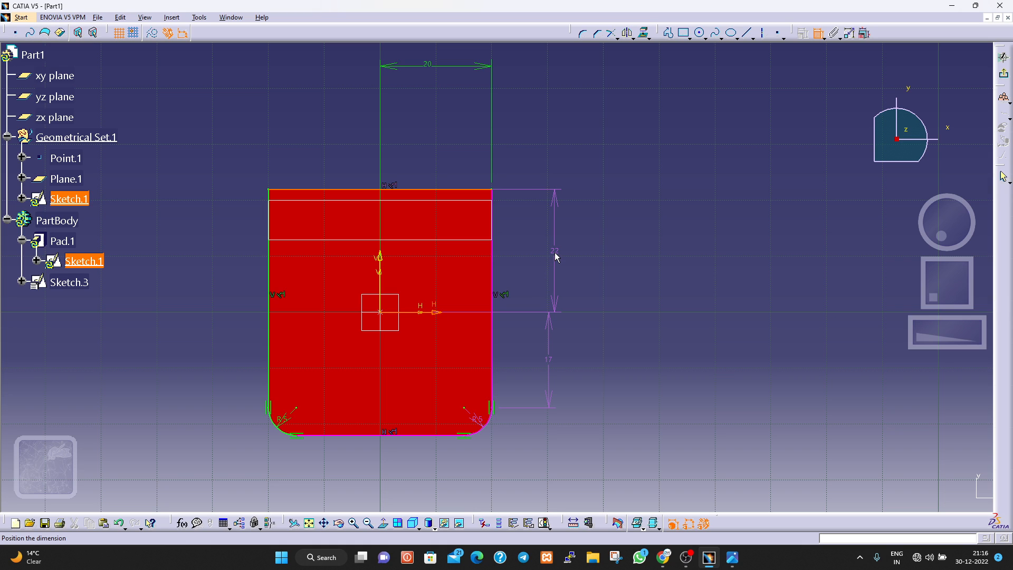
pyautogui.hotkey('ctrl', 'z')
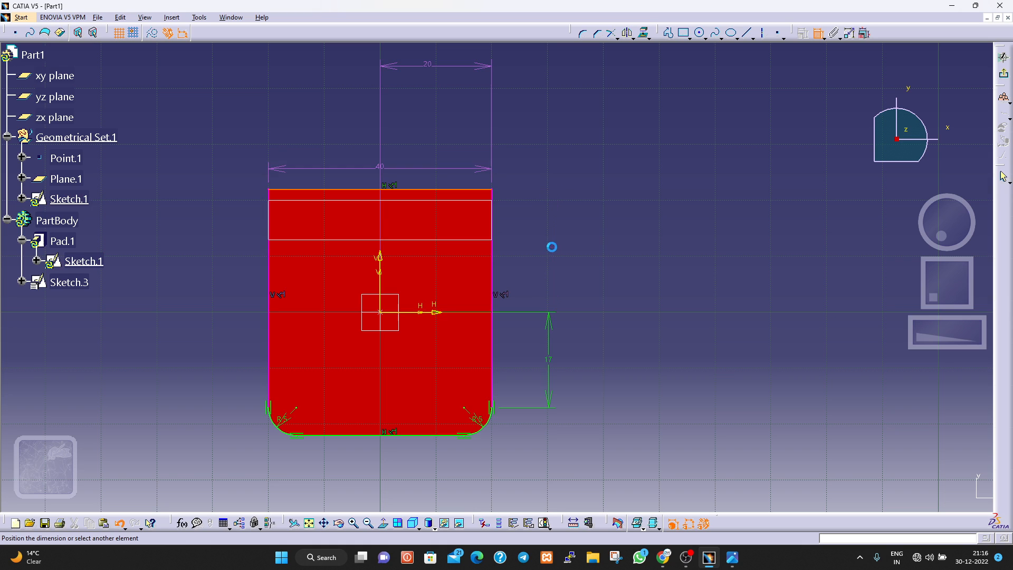
pyautogui.press('Escape')
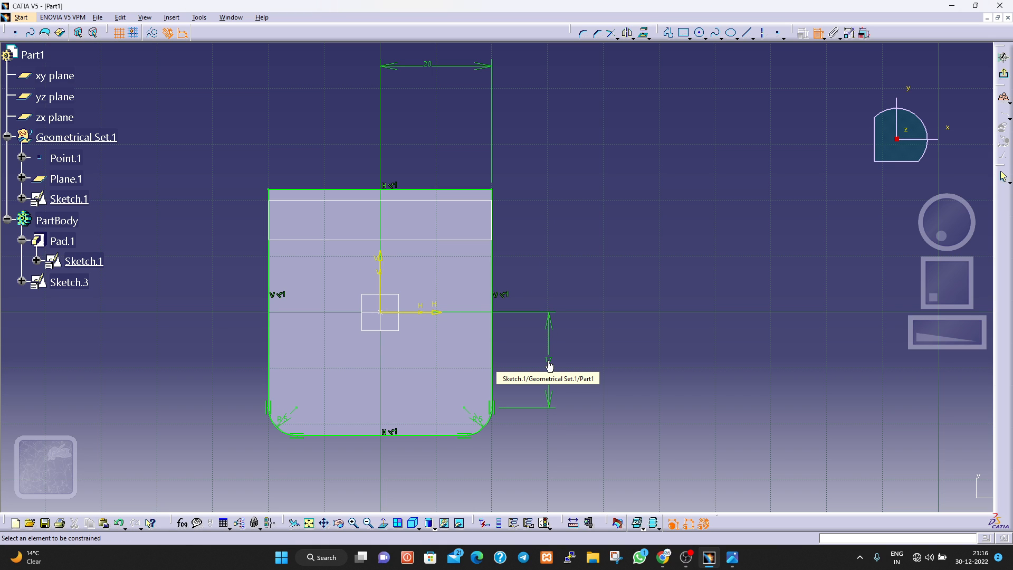
# Delete the 17 mm vertical dimension and constrain the base profile's upper edge to 20 mm from the horizontal axis instead.
pyautogui.rightClick(548, 326)
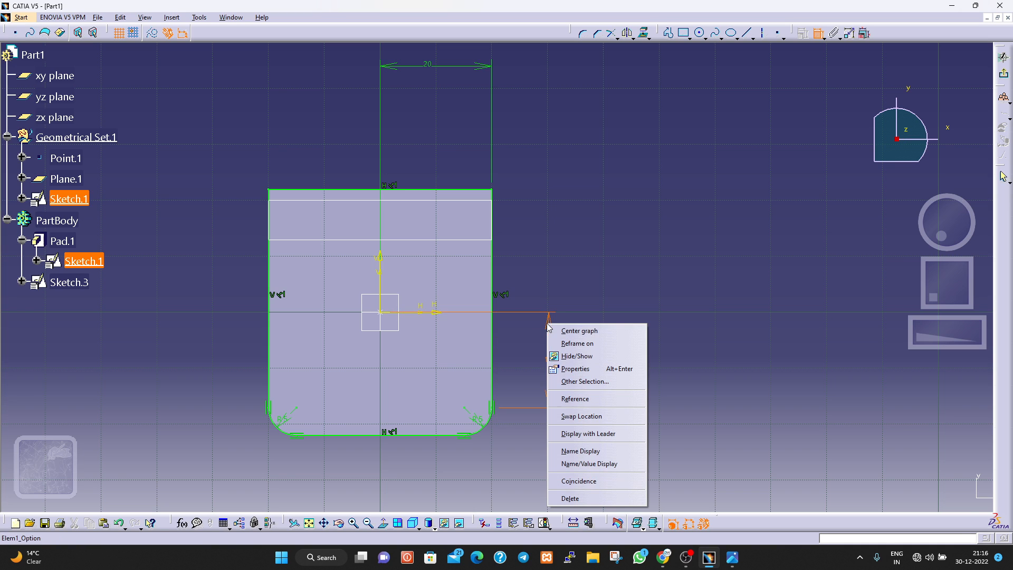
pyautogui.click(569, 499)
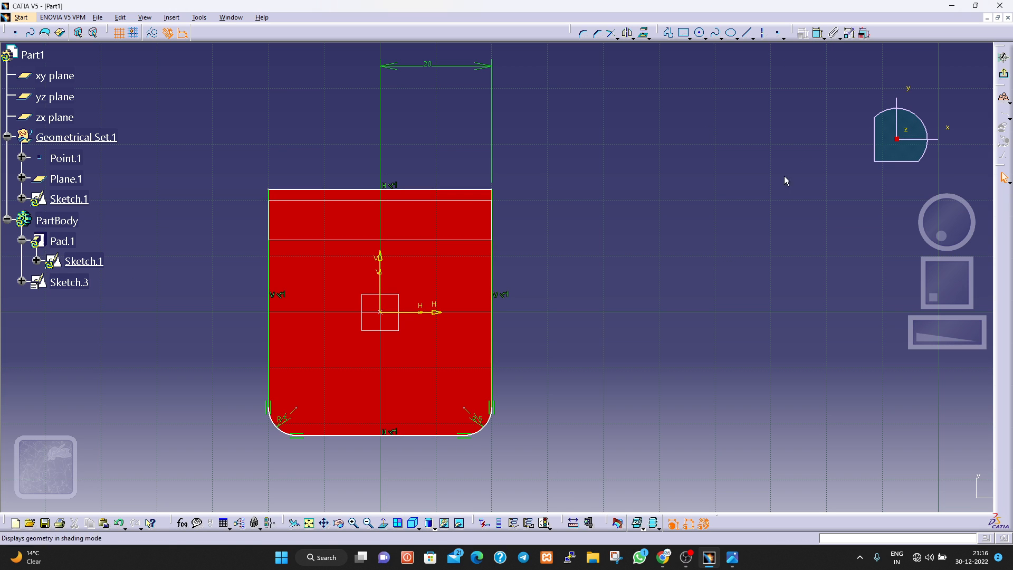
pyautogui.click(812, 33)
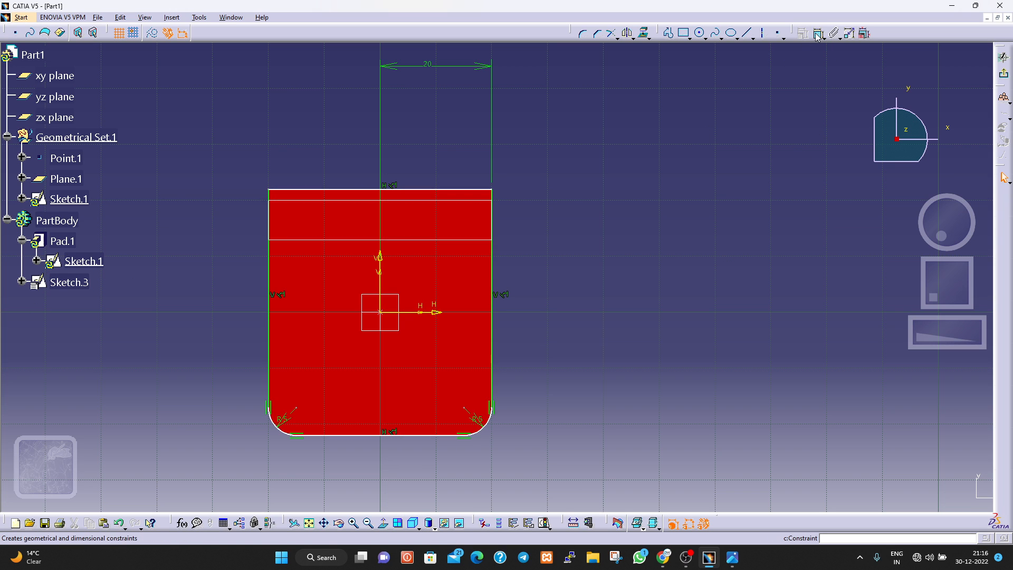
pyautogui.click(451, 190)
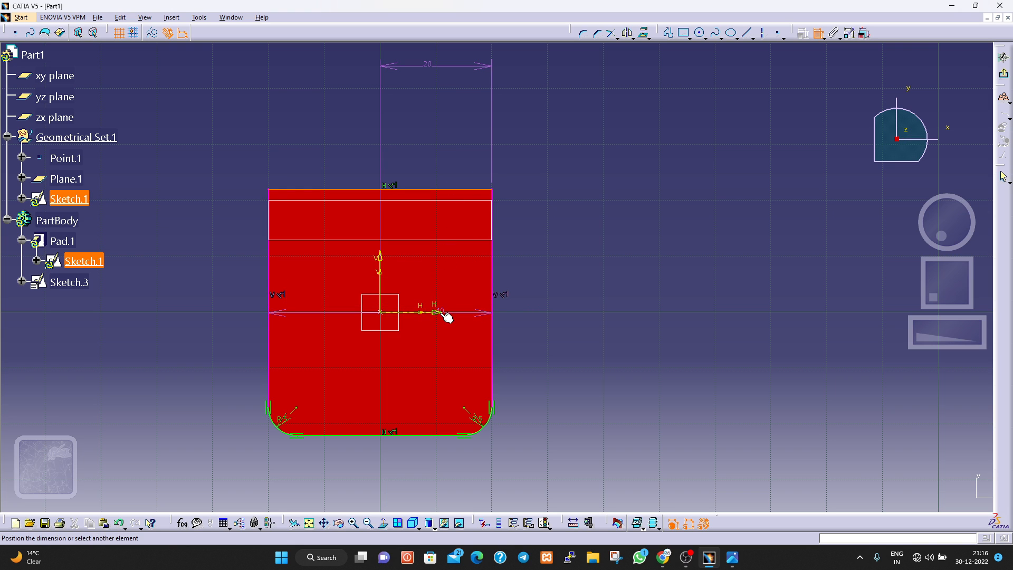
pyautogui.click(438, 312)
pyautogui.click(568, 249)
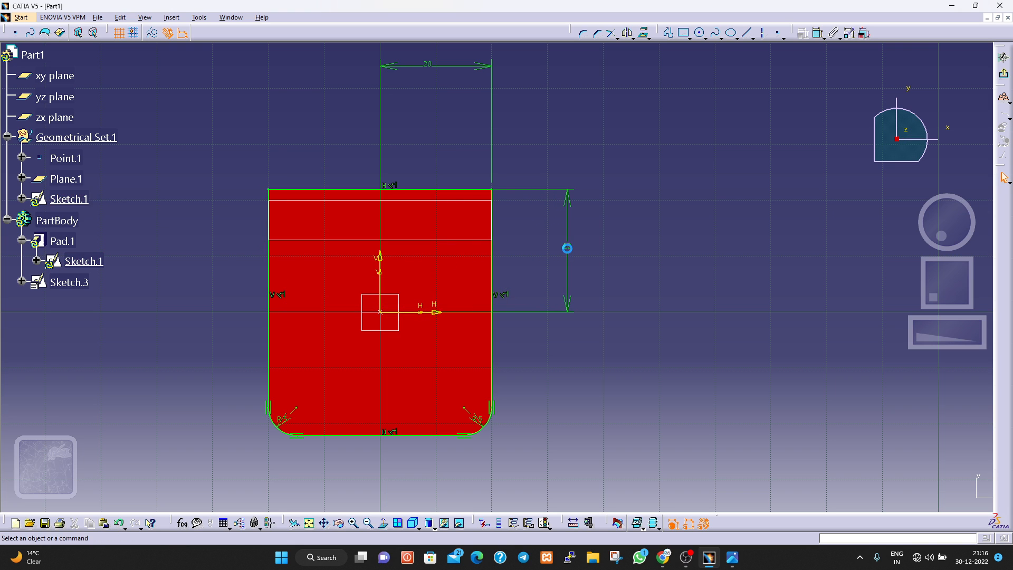
pyautogui.doubleClick(568, 248)
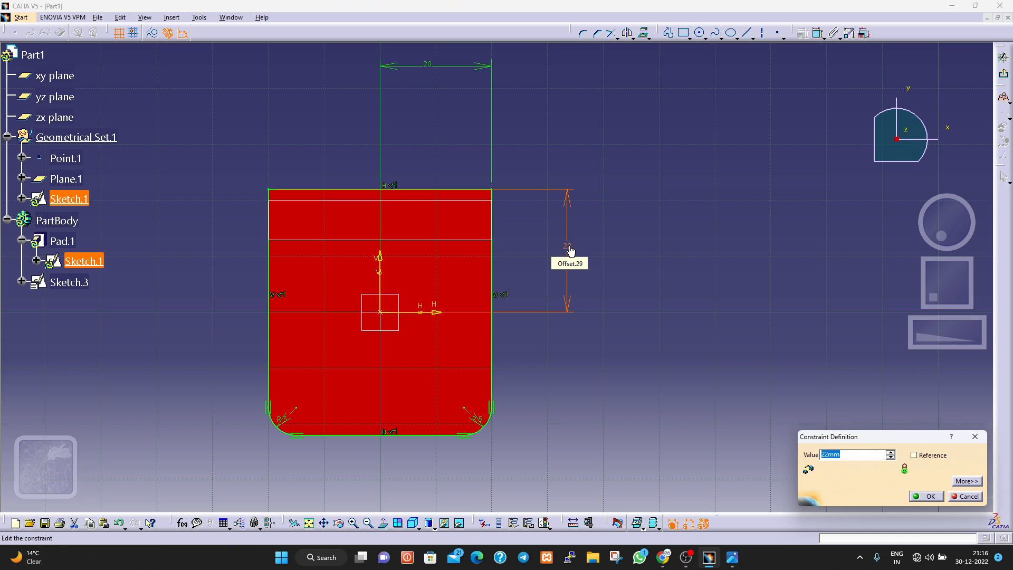
pyautogui.write('20')
pyautogui.press('Return')
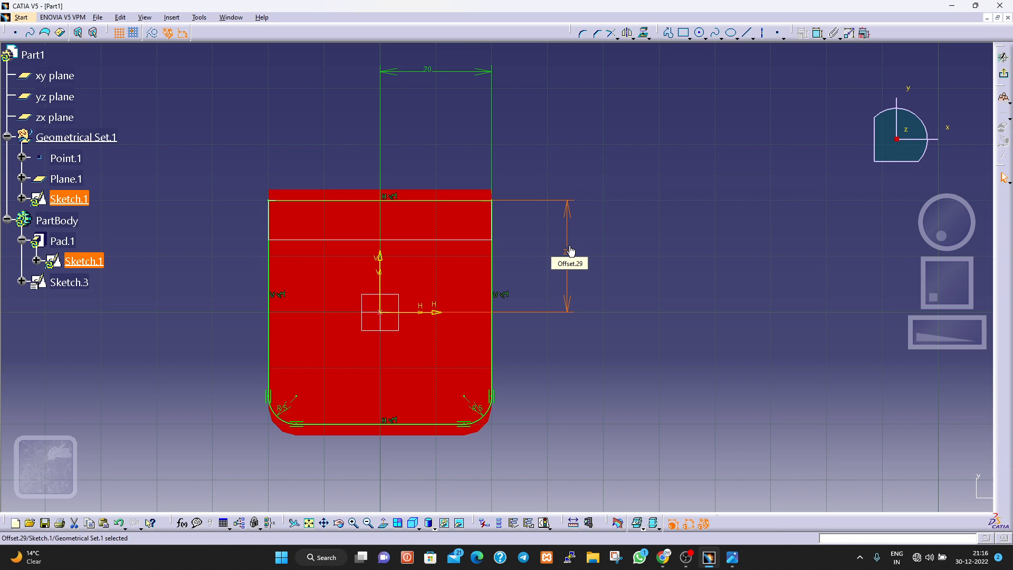
pyautogui.click(591, 368)
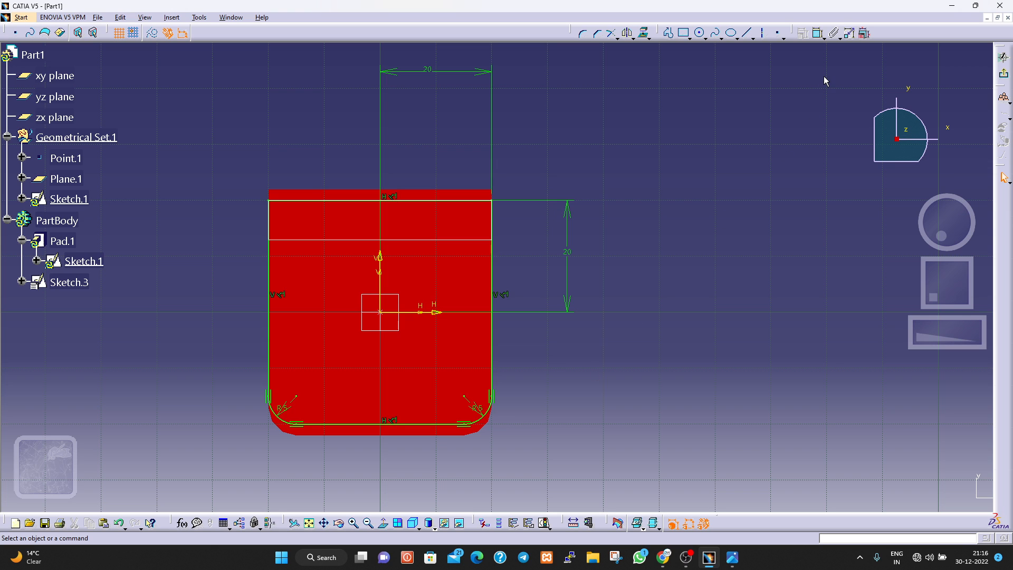
# Exit the base sketch to update the pad and collapse the PartBody branch.
pyautogui.click(1006, 75)
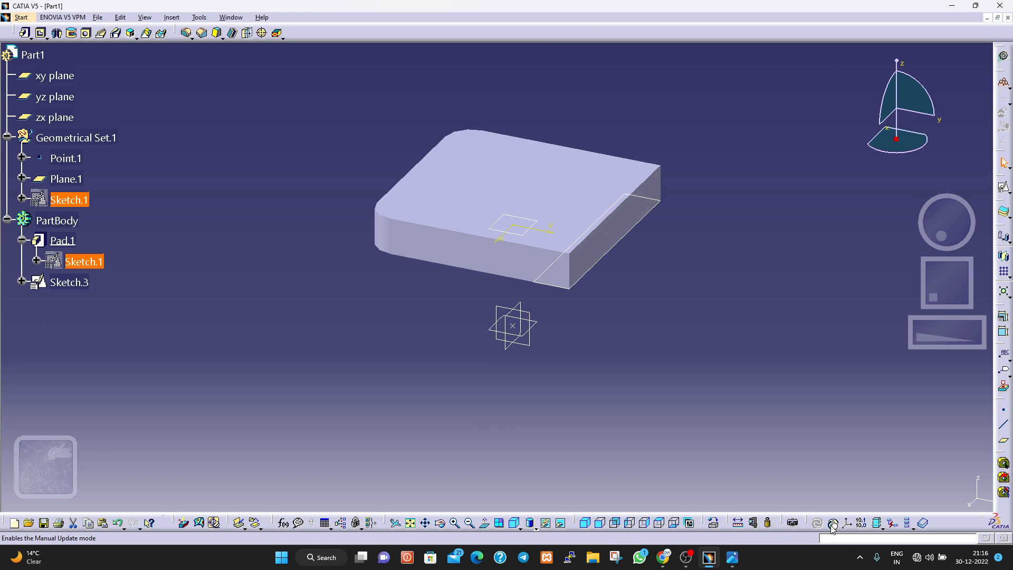
pyautogui.click(23, 241)
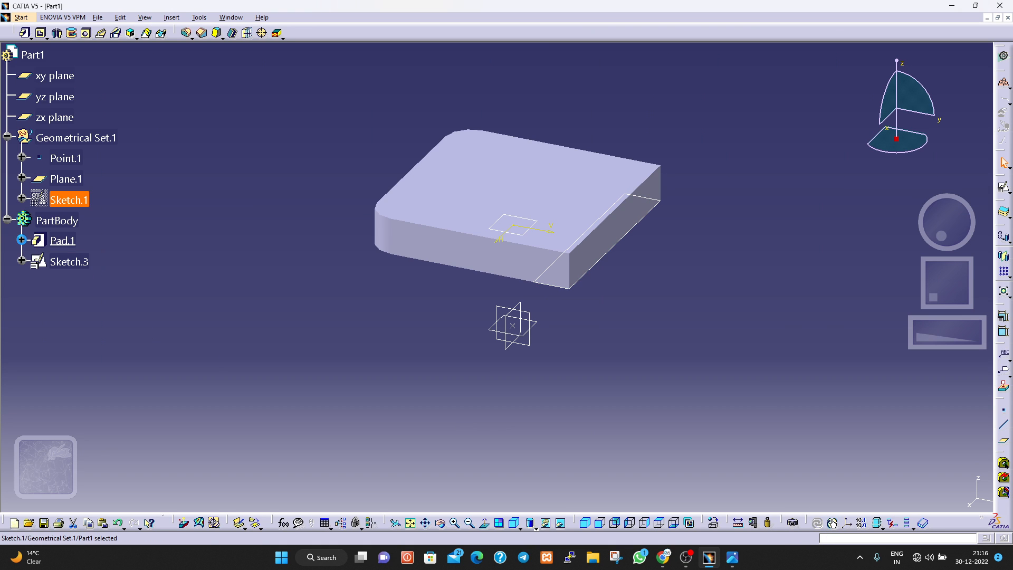
pyautogui.click(8, 219)
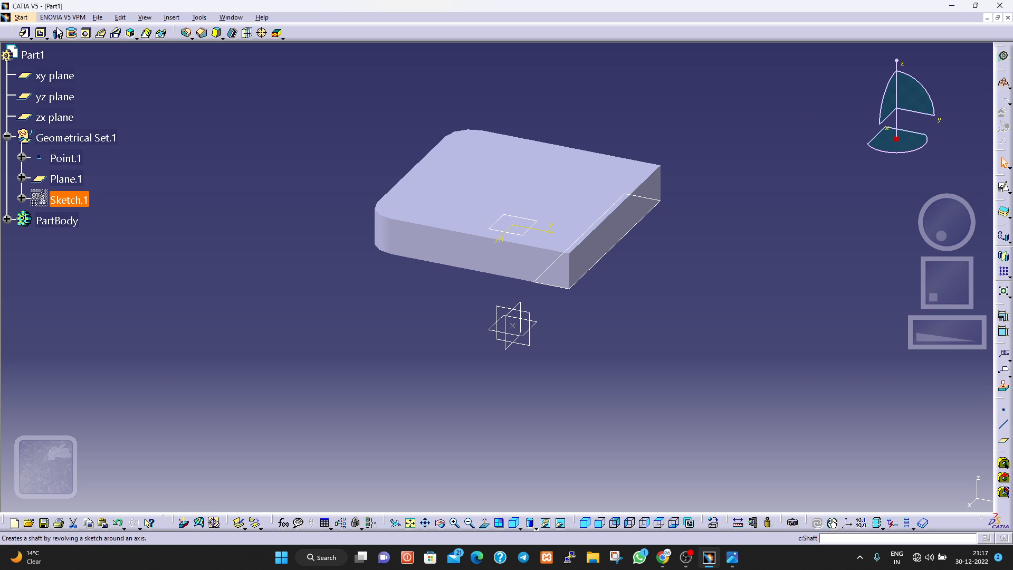
pyautogui.click(605, 262)
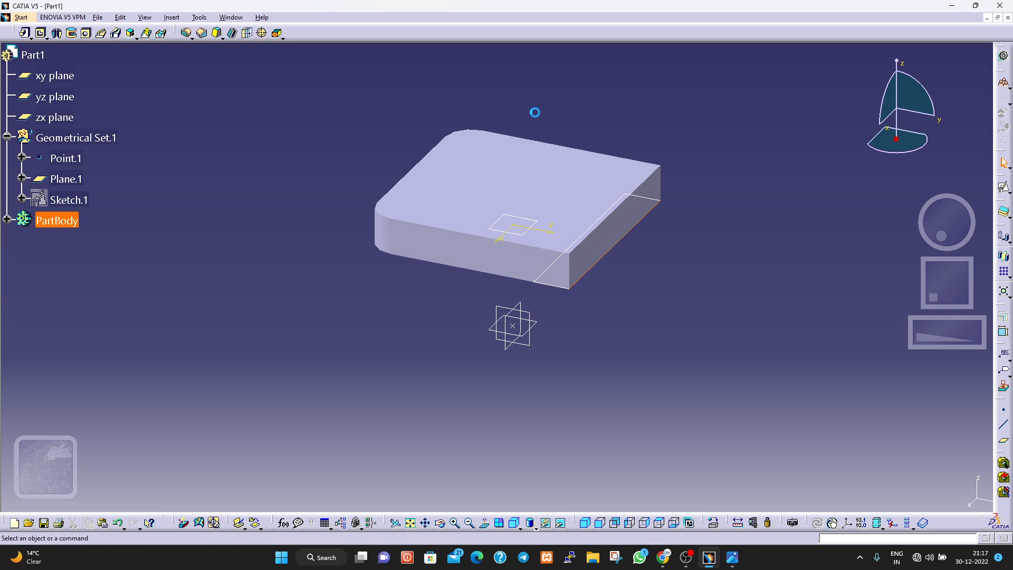
pyautogui.moveTo(531, 110)
pyautogui.mouseDown()
pyautogui.moveTo(701, 387)
pyautogui.moveTo(708, 345)
pyautogui.mouseUp()
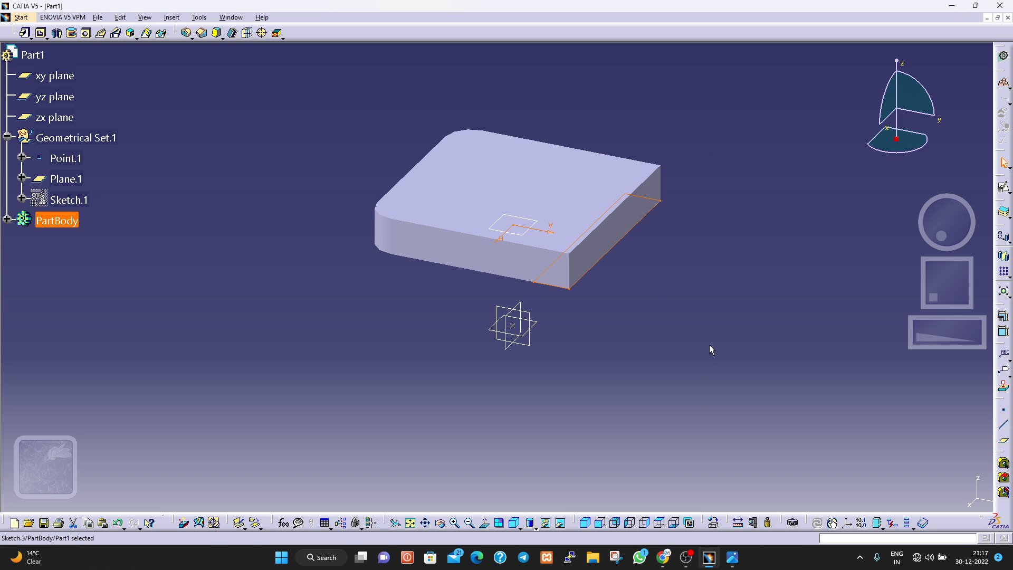
pyautogui.click(612, 289)
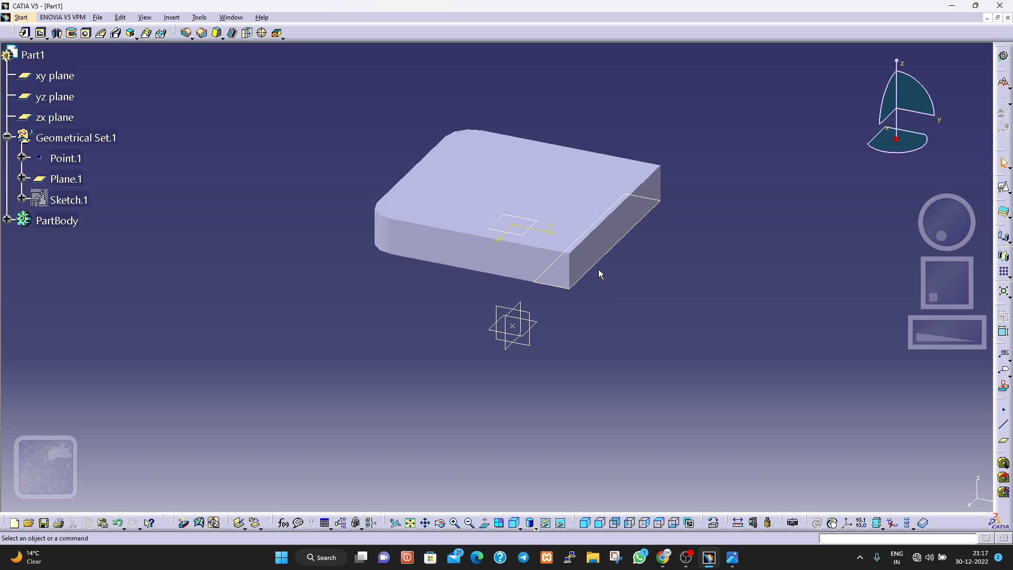
pyautogui.click(598, 268)
pyautogui.rightClick(595, 266)
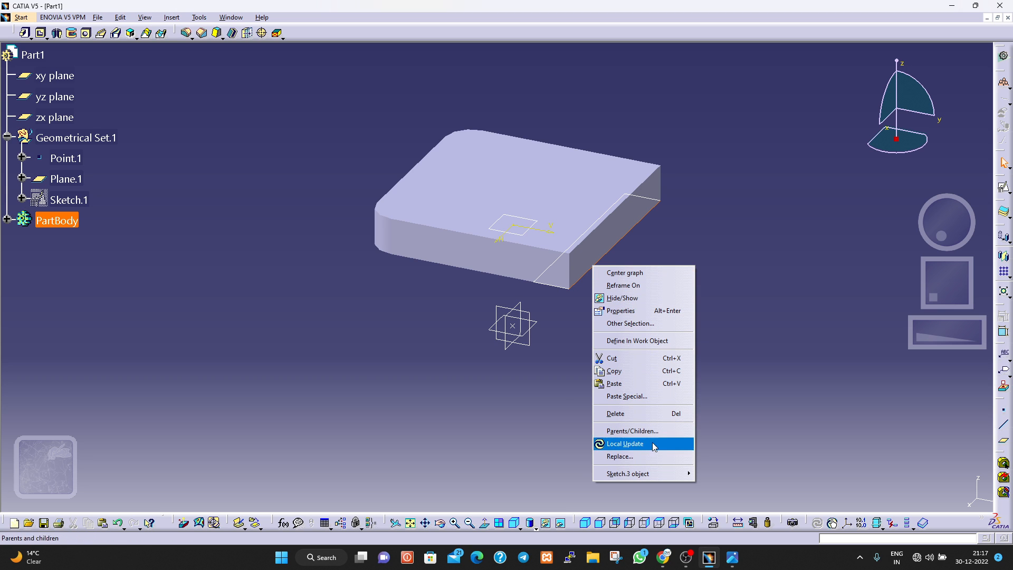
pyautogui.moveTo(663, 473)
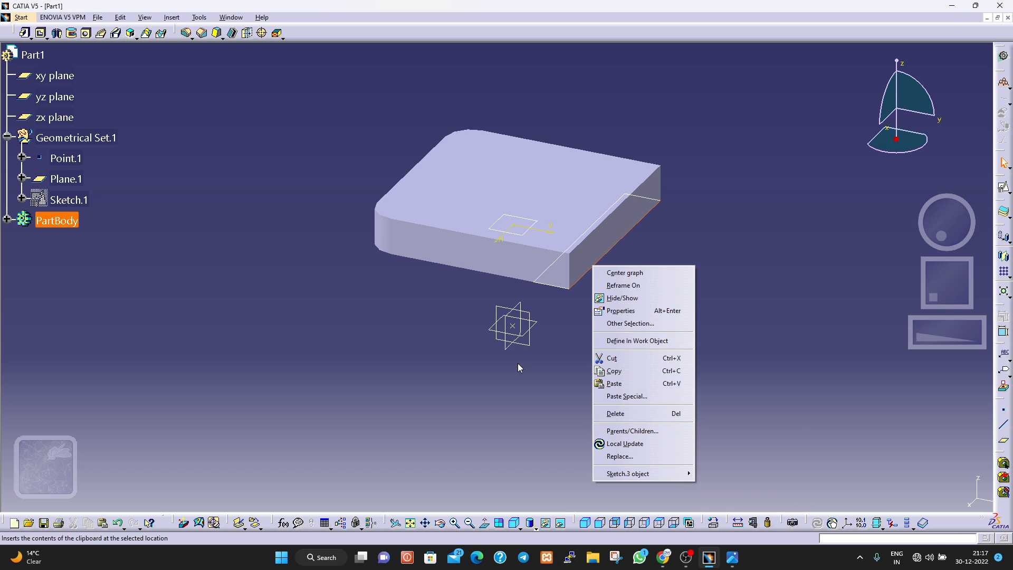
# Reopen Sketch.1 under Geometrical Set.1 for editing.
pyautogui.rightClick(67, 204)
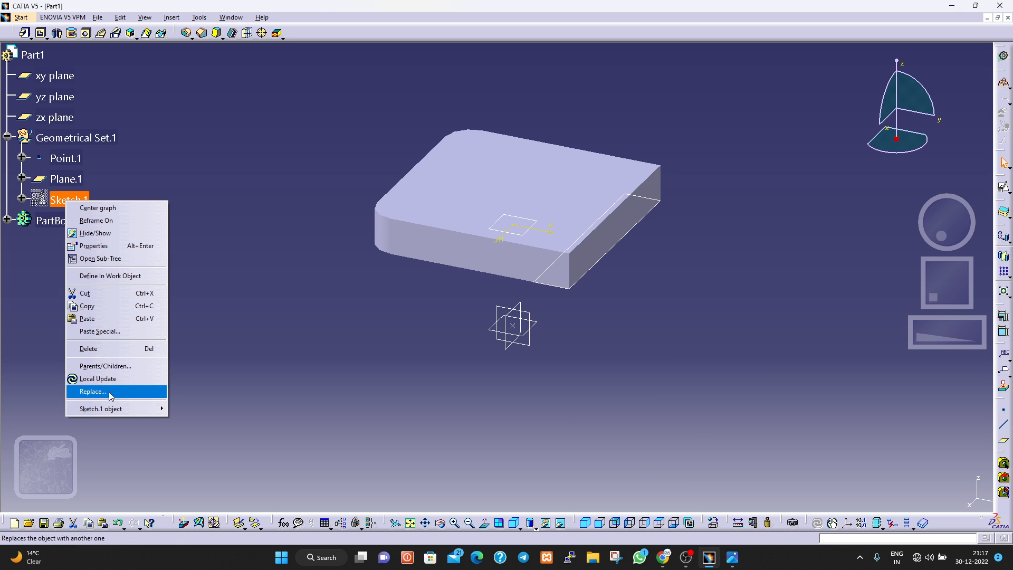
pyautogui.moveTo(117, 410)
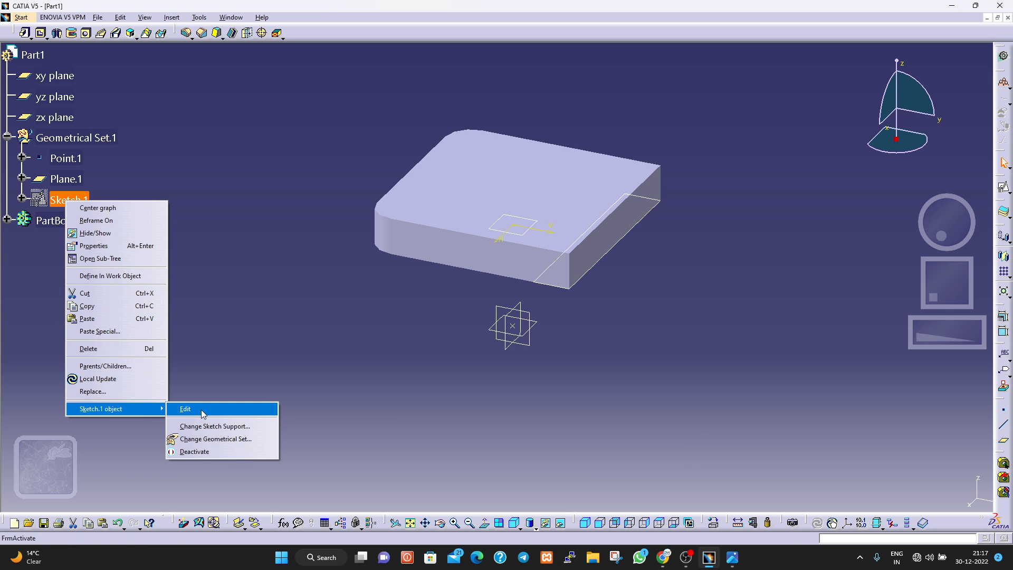
pyautogui.click(182, 408)
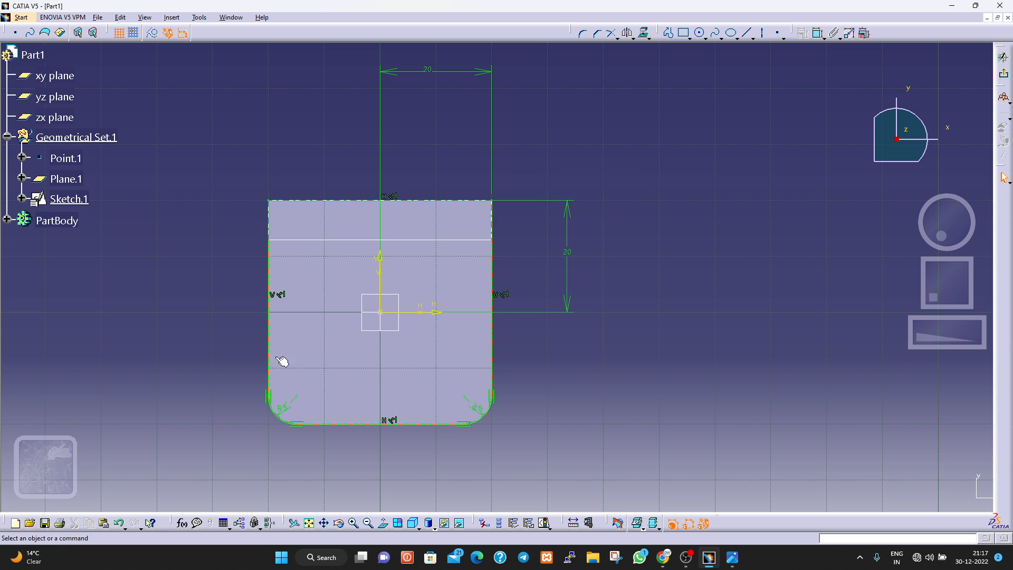
pyautogui.rightClick(328, 239)
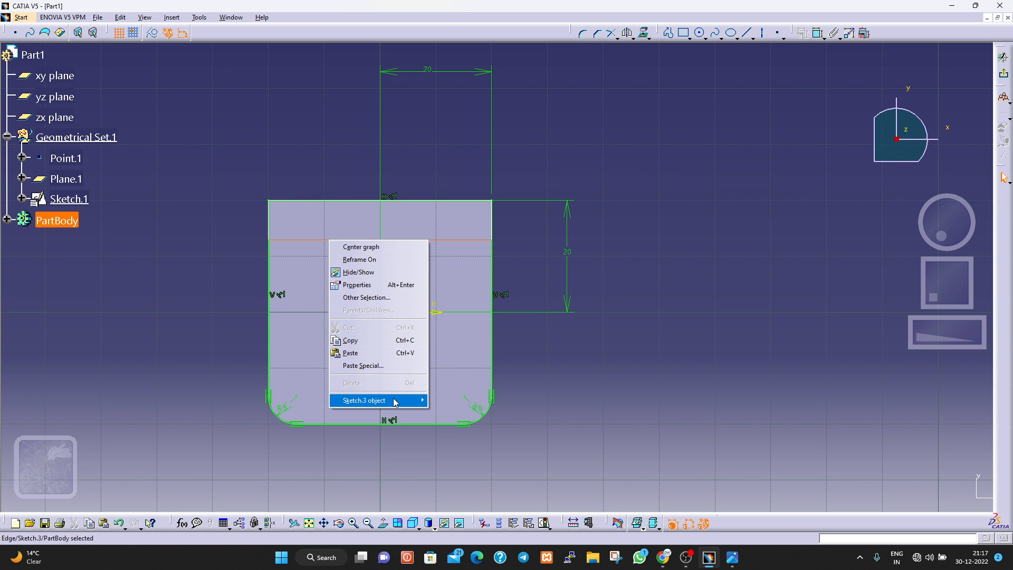
pyautogui.moveTo(396, 401)
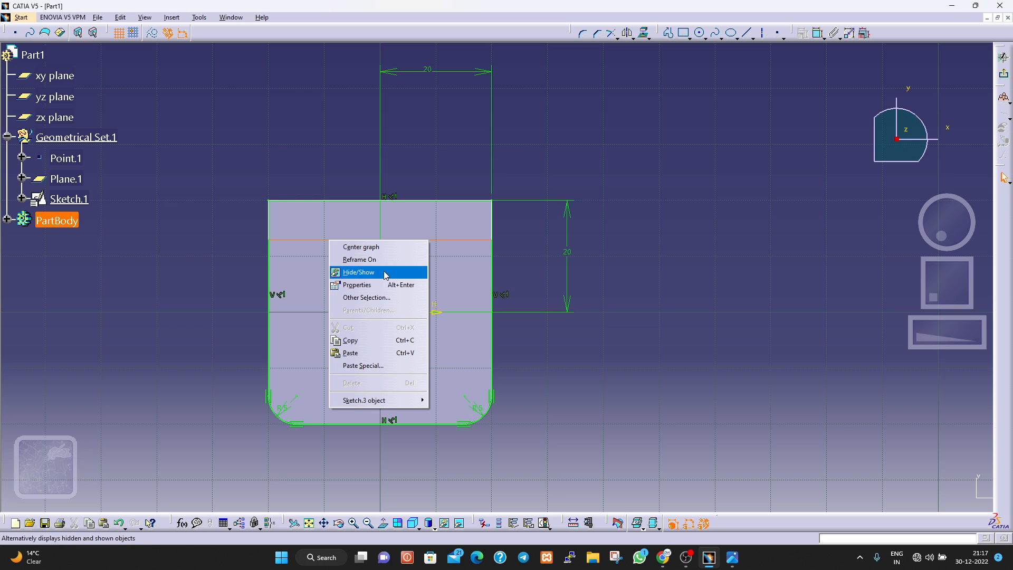
pyautogui.click(352, 354)
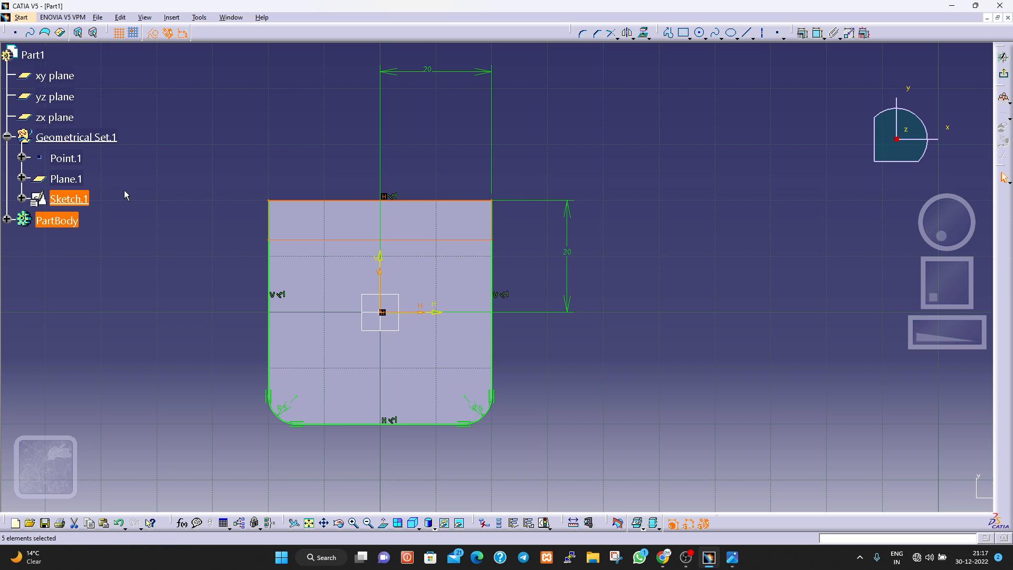
pyautogui.press('Escape')
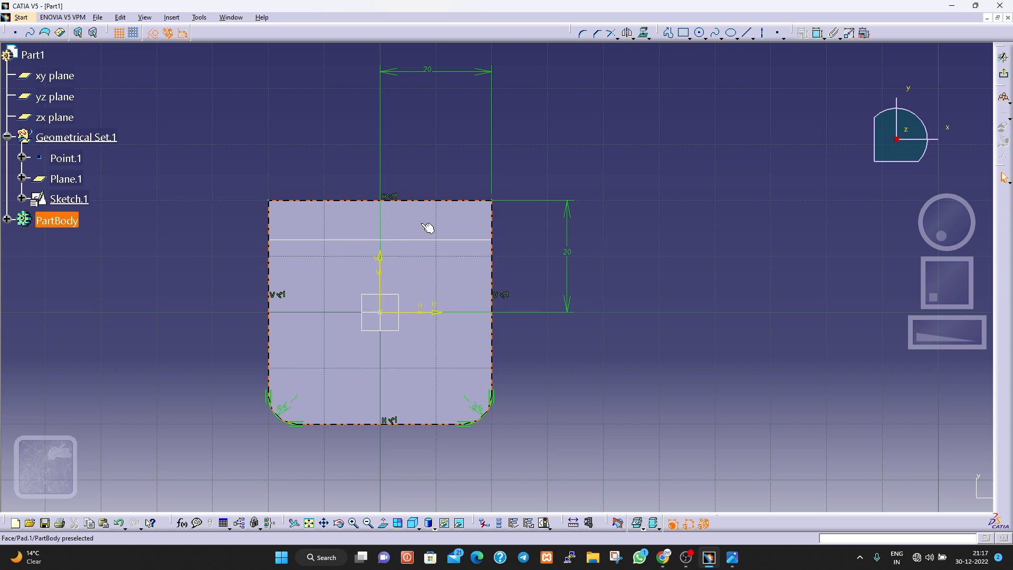
# Select the narrow rectangle sketch along the base's upper edge and exit Sketch.1.
pyautogui.click(383, 240)
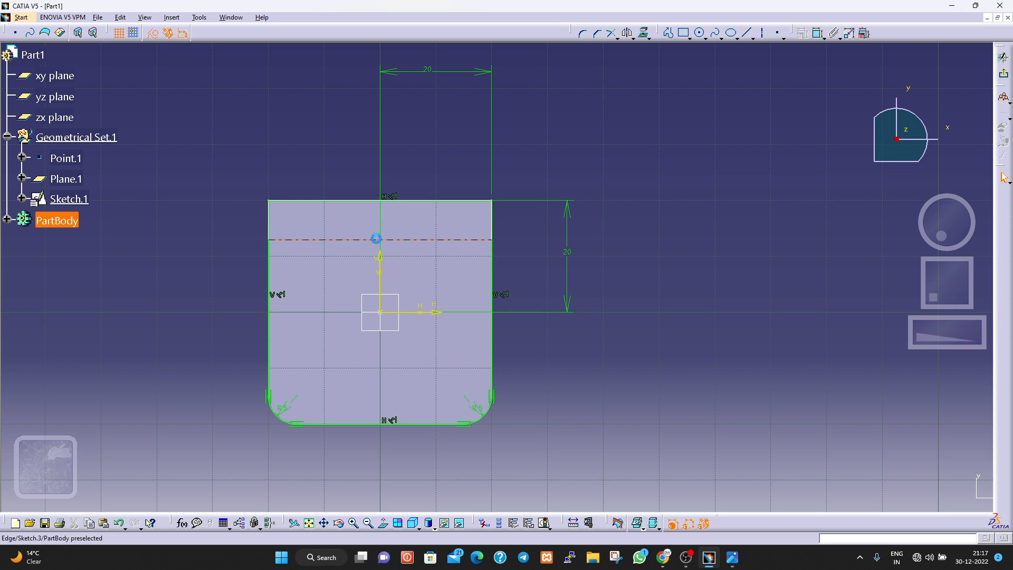
pyautogui.keyDown('ctrl'); pyautogui.click(390, 206); pyautogui.keyUp('ctrl')
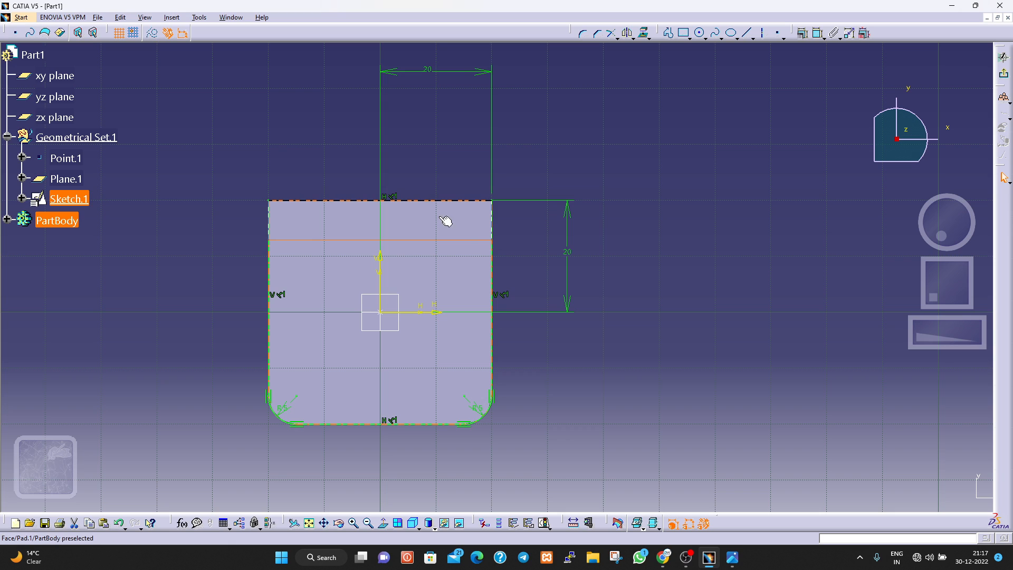
pyautogui.keyDown('ctrl'); pyautogui.click(492, 226); pyautogui.keyUp('ctrl')
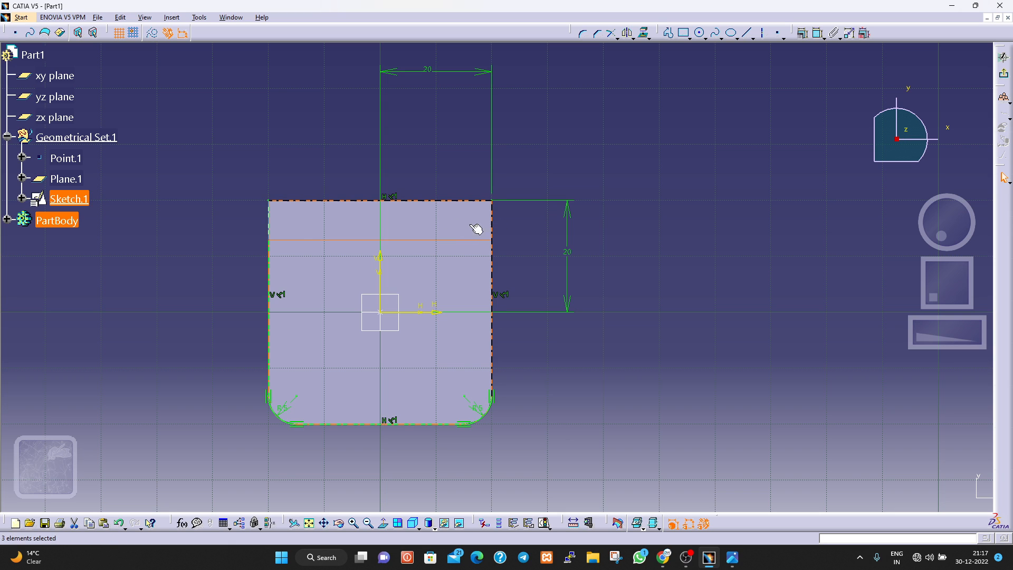
pyautogui.click(536, 247)
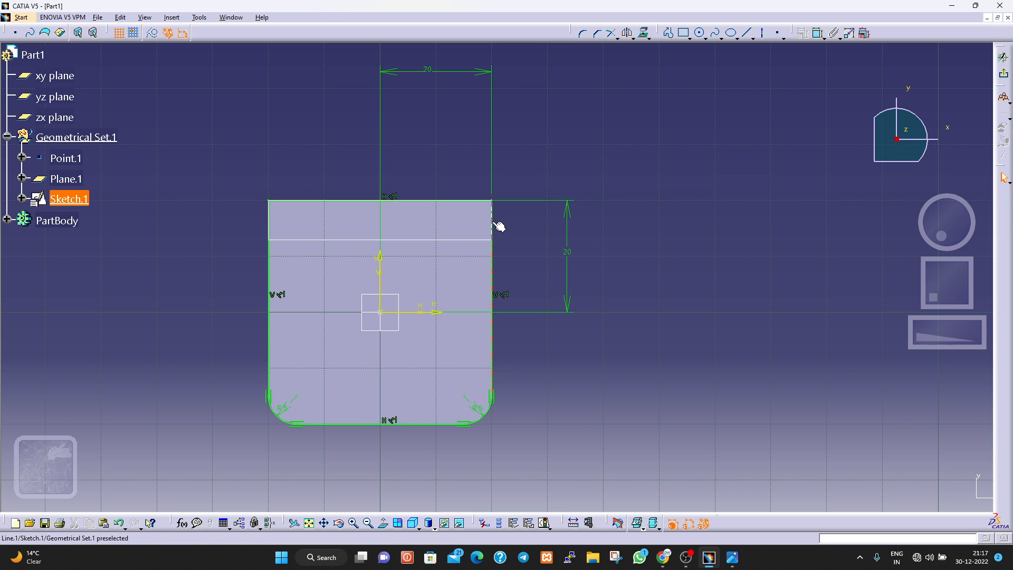
pyautogui.click(498, 226)
pyautogui.moveTo(229, 164); pyautogui.dragTo(512, 258)
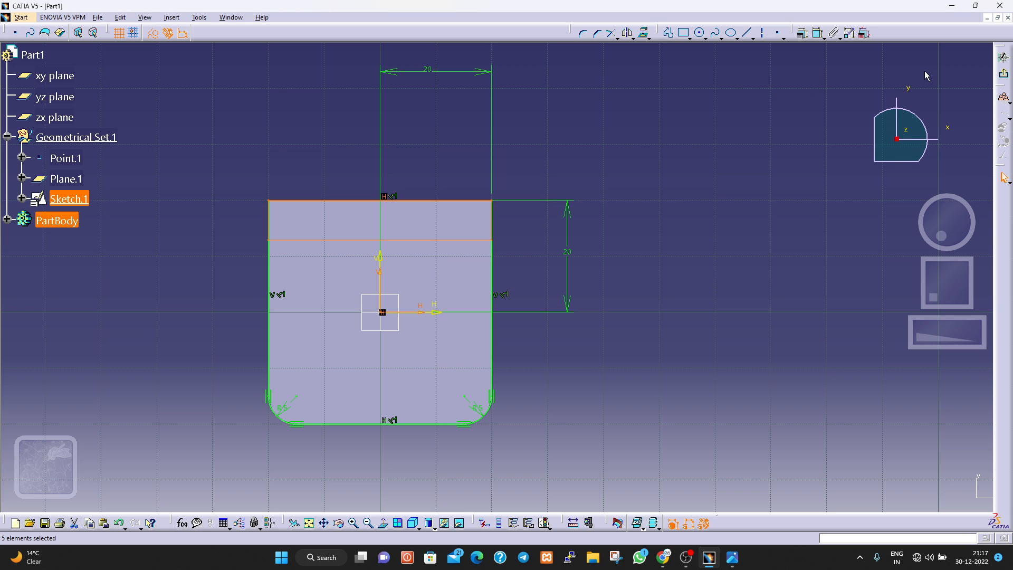
pyautogui.click(1003, 74)
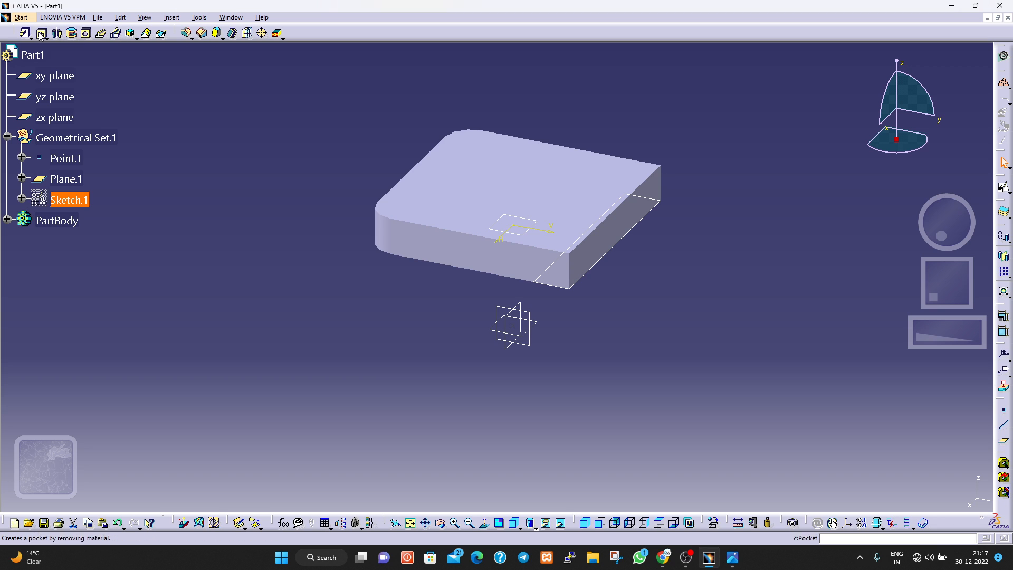
pyautogui.click(40, 33)
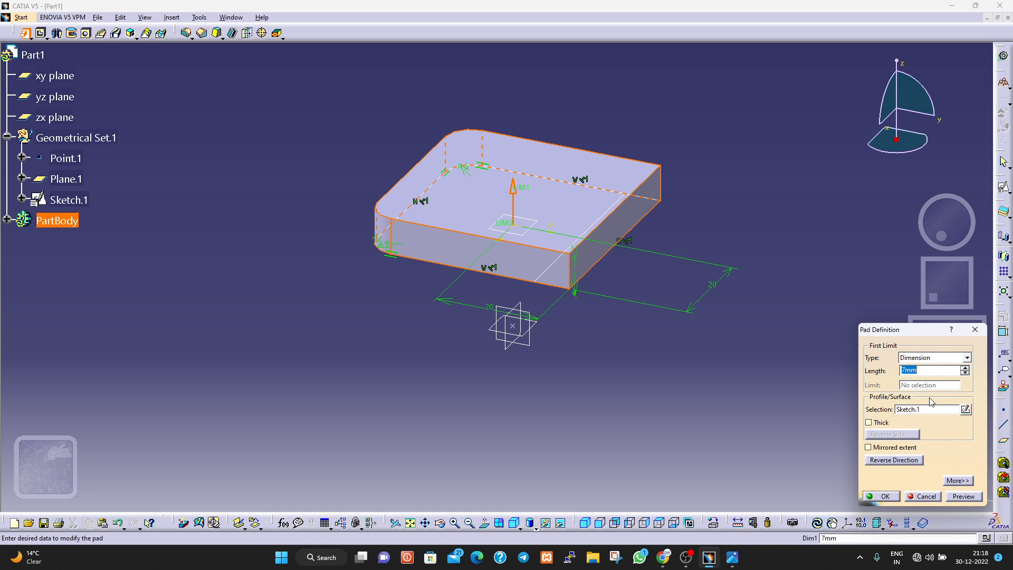
pyautogui.click(965, 410)
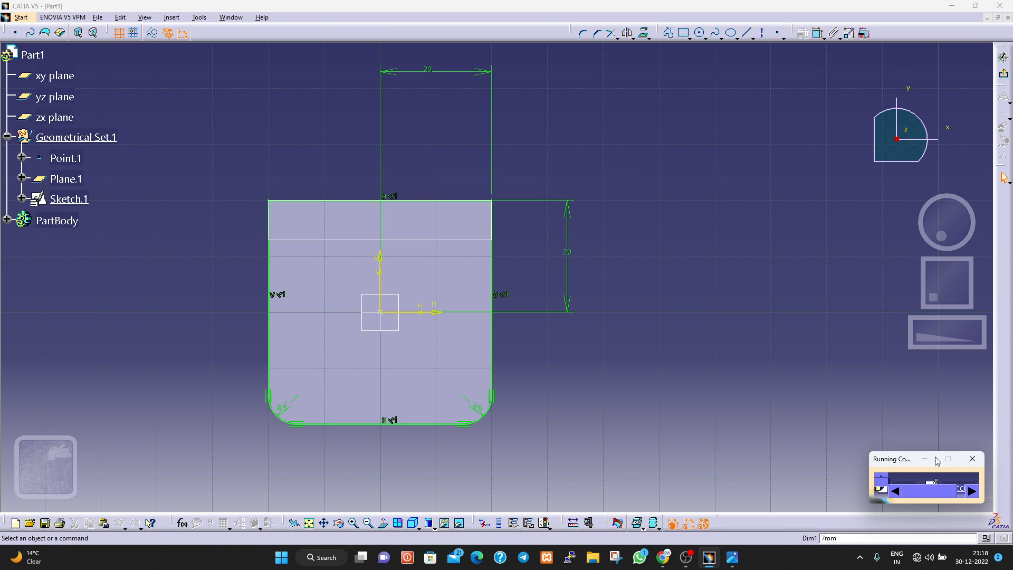
pyautogui.moveTo(904, 451); pyautogui.dragTo(899, 322)
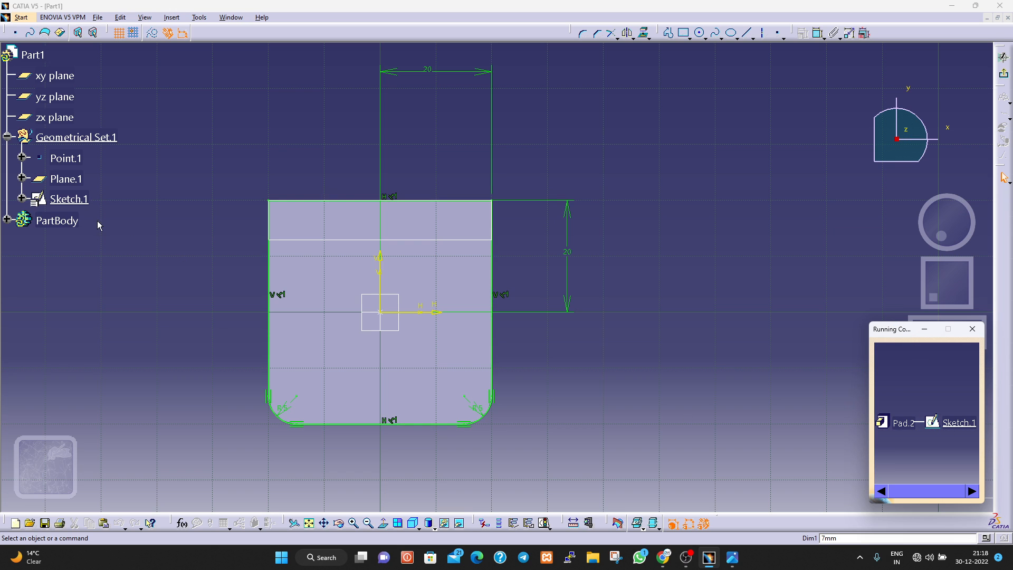
pyautogui.click(66, 201)
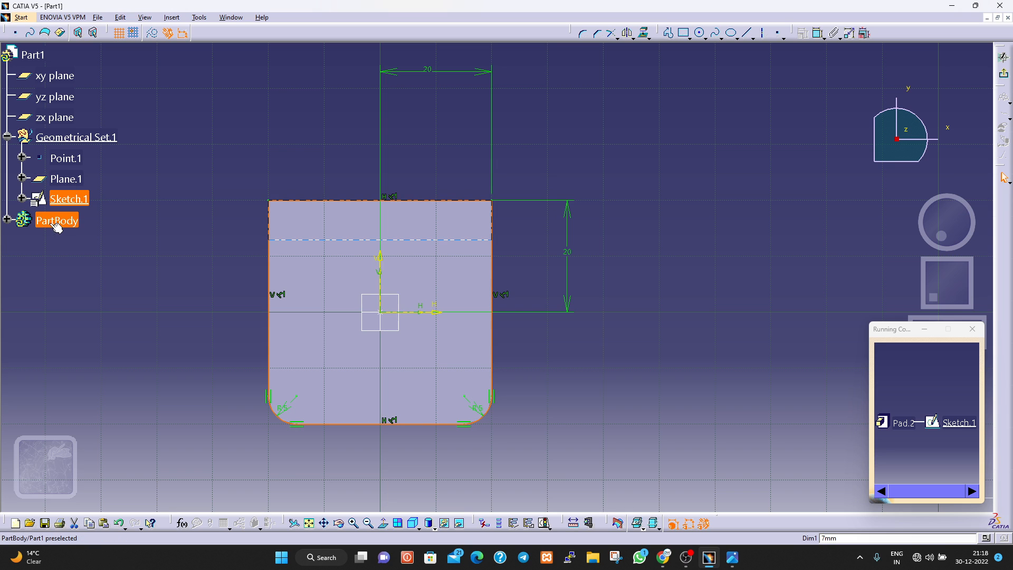
pyautogui.click(7, 220)
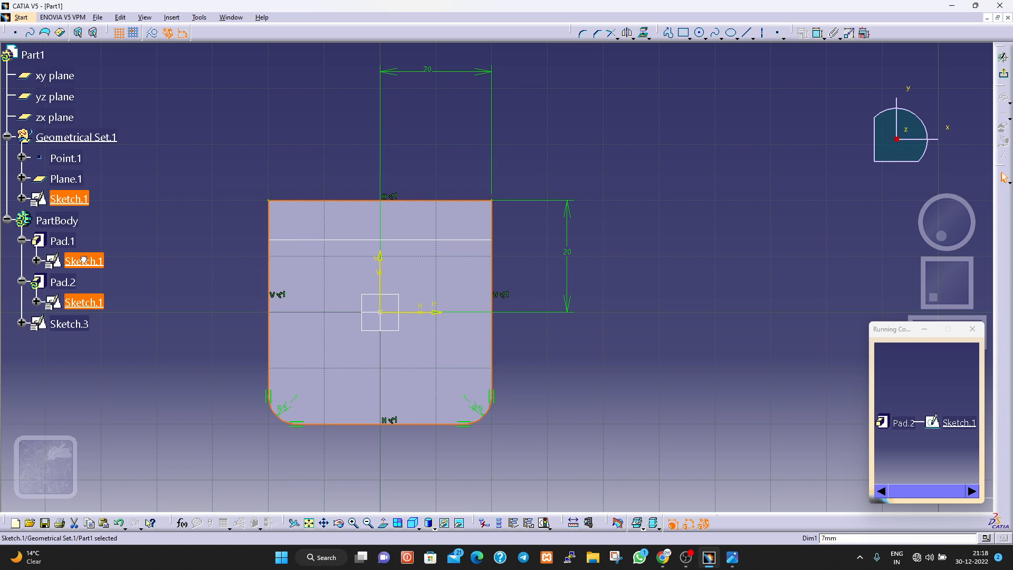
pyautogui.click(972, 329)
pyautogui.click(659, 385)
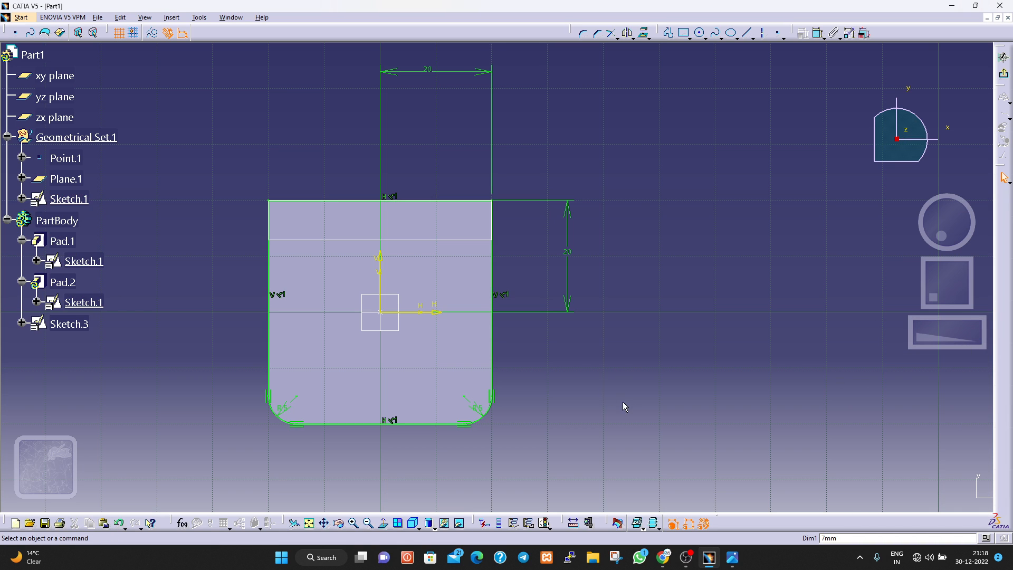
pyautogui.click(350, 242)
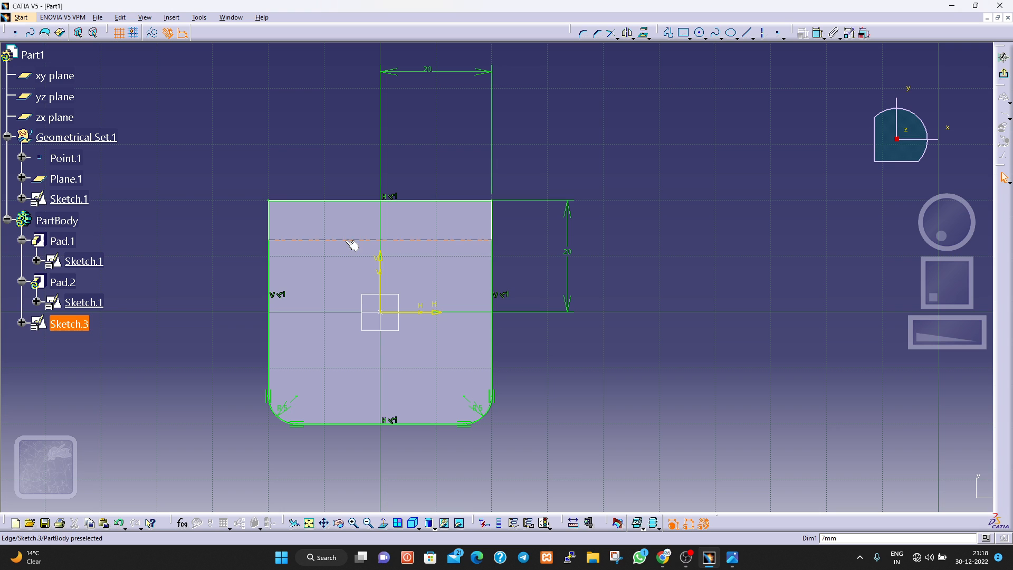
pyautogui.click(80, 199)
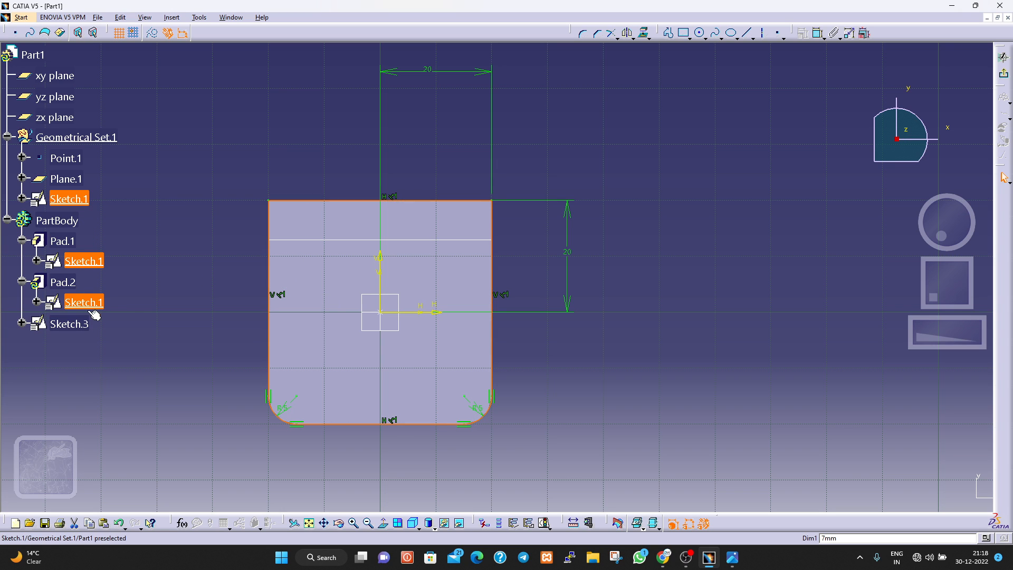
pyautogui.click(120, 273)
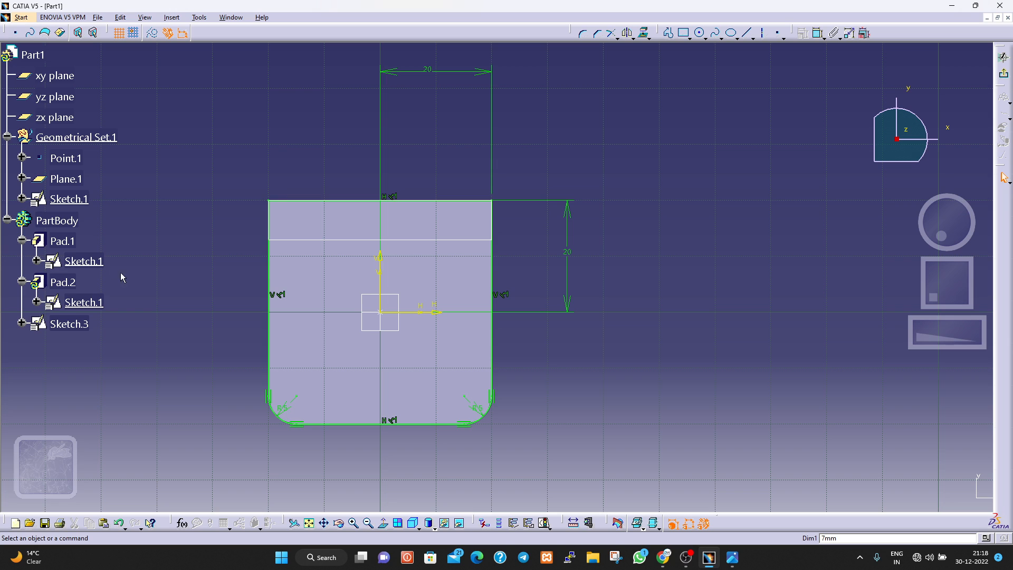
pyautogui.click(95, 260)
pyautogui.click(68, 324)
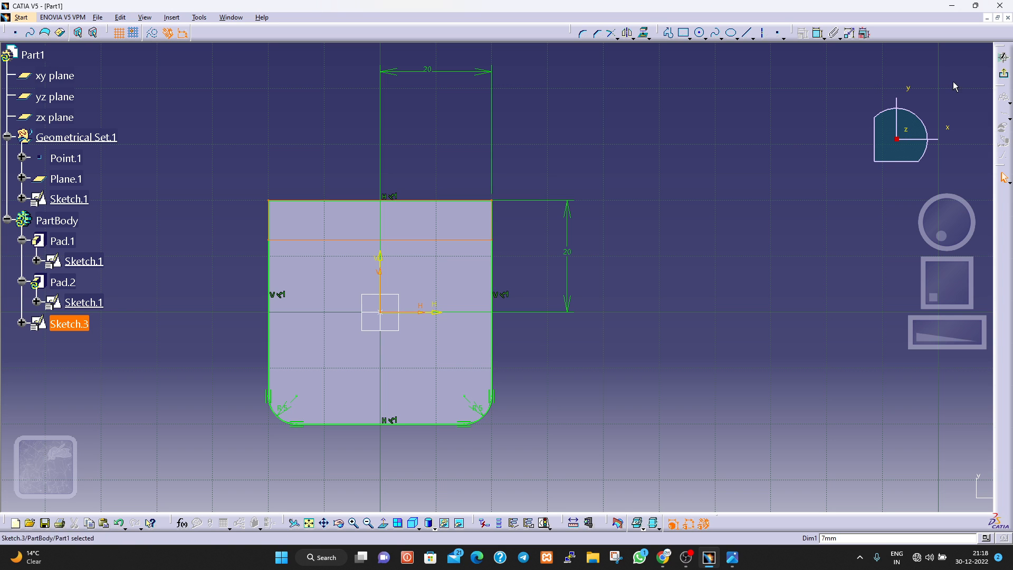
pyautogui.click(1005, 76)
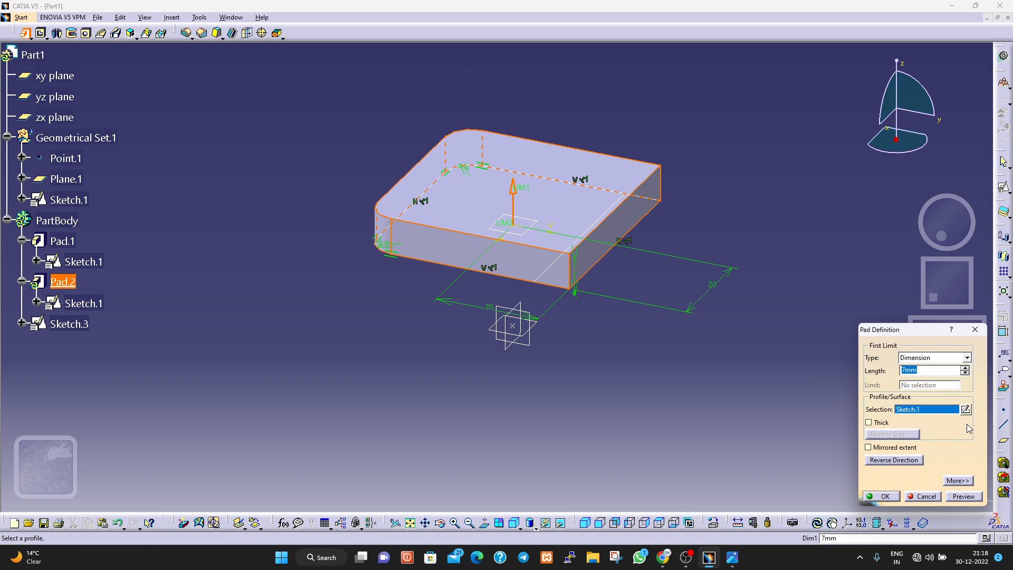
pyautogui.click(965, 410)
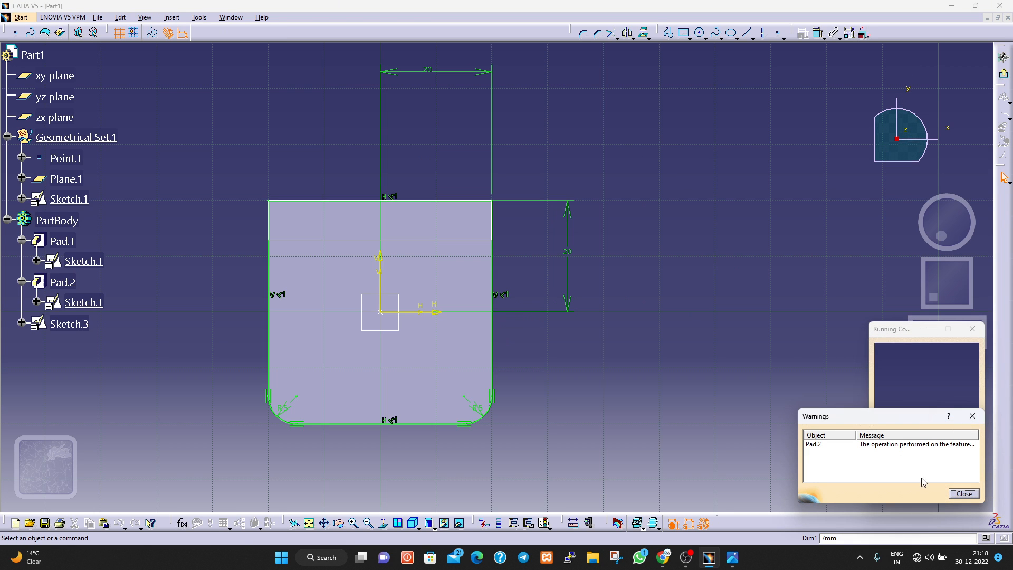
pyautogui.click(970, 493)
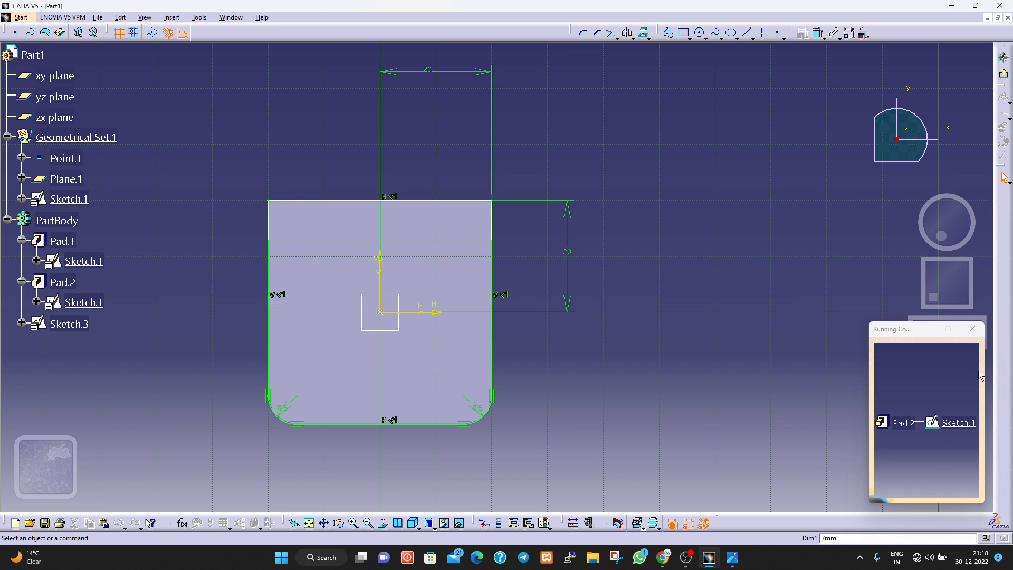
pyautogui.click(973, 329)
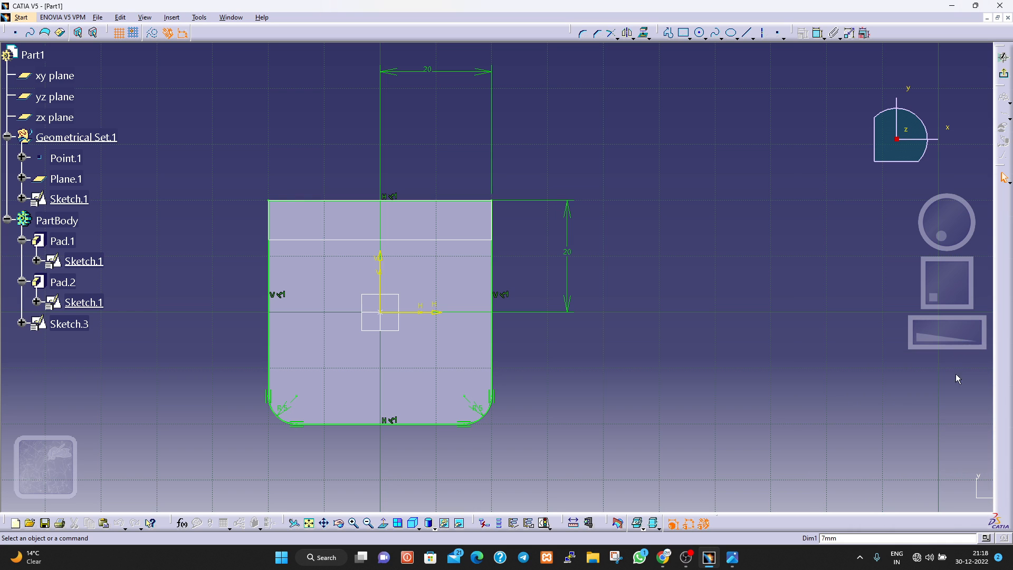
pyautogui.click(1003, 58)
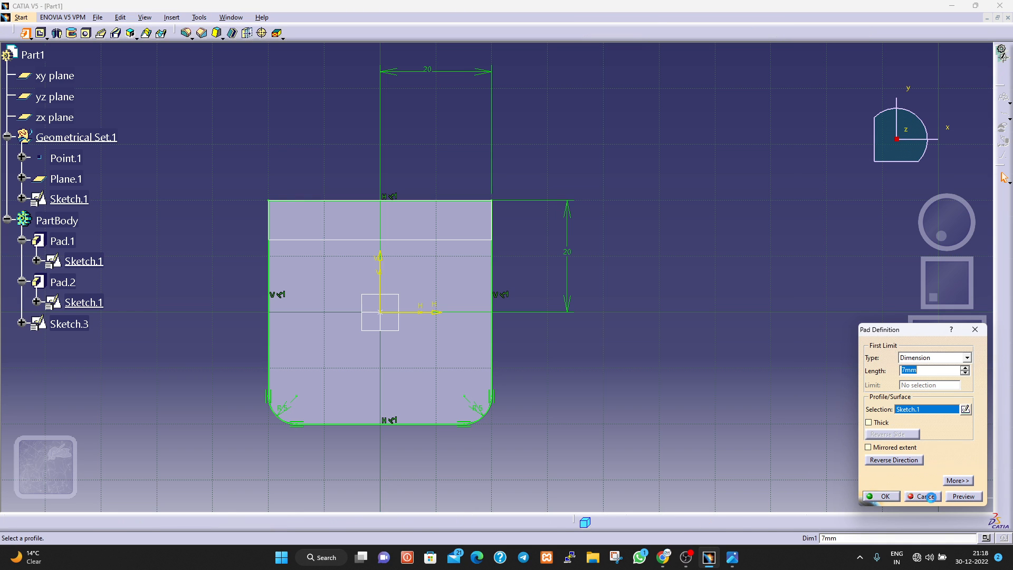
pyautogui.click(924, 496)
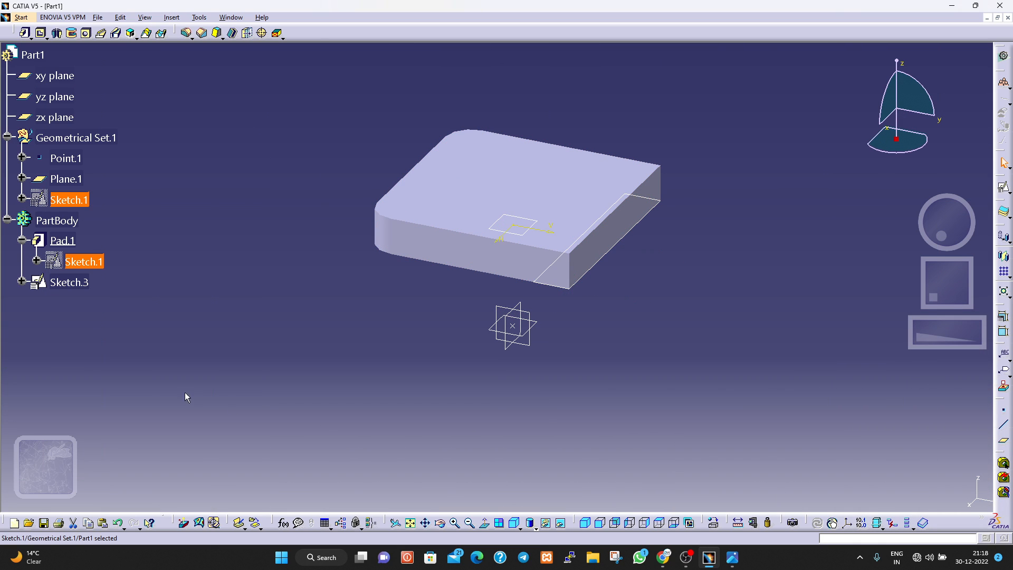
# Extrude the rectangle in Sketch.3 as a pad 60 mm long to form the upright plate.
pyautogui.click(80, 281)
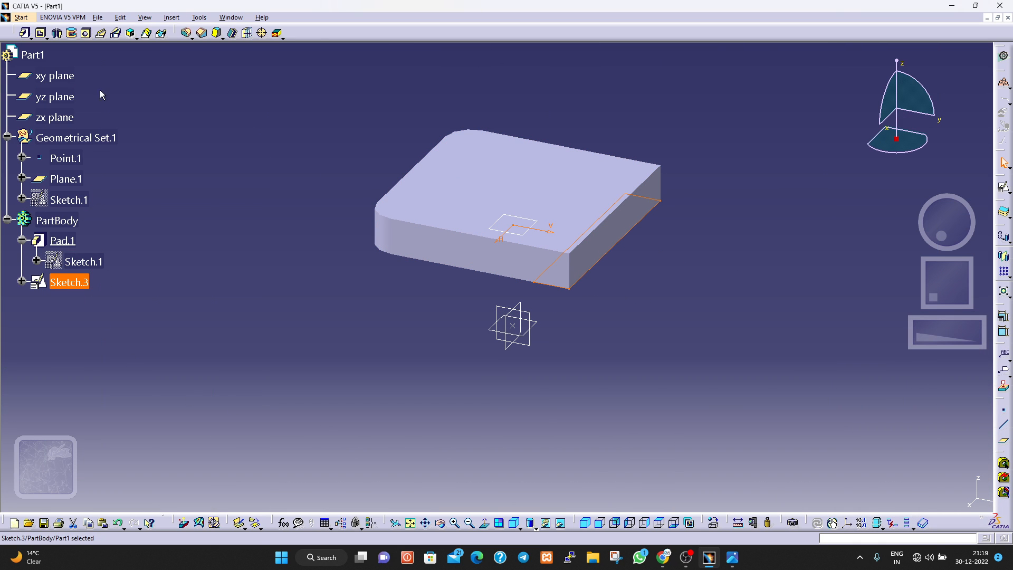
pyautogui.click(25, 33)
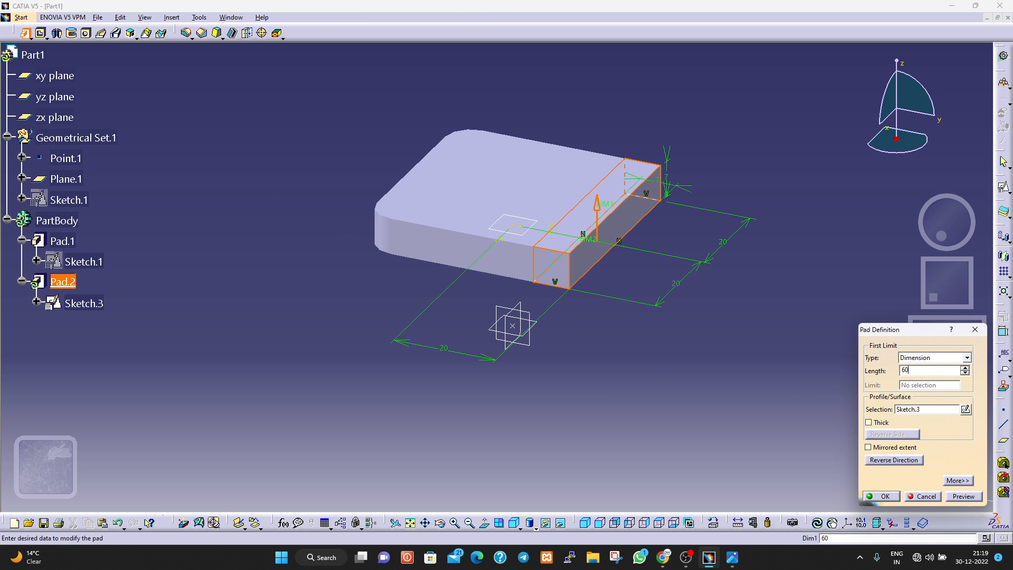
pyautogui.click(960, 496)
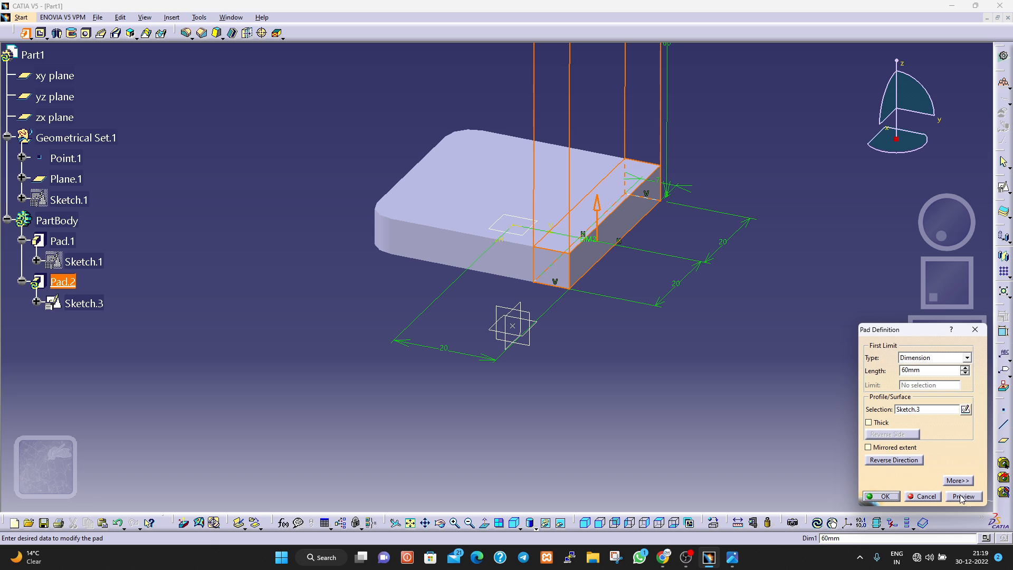
pyautogui.click(885, 496)
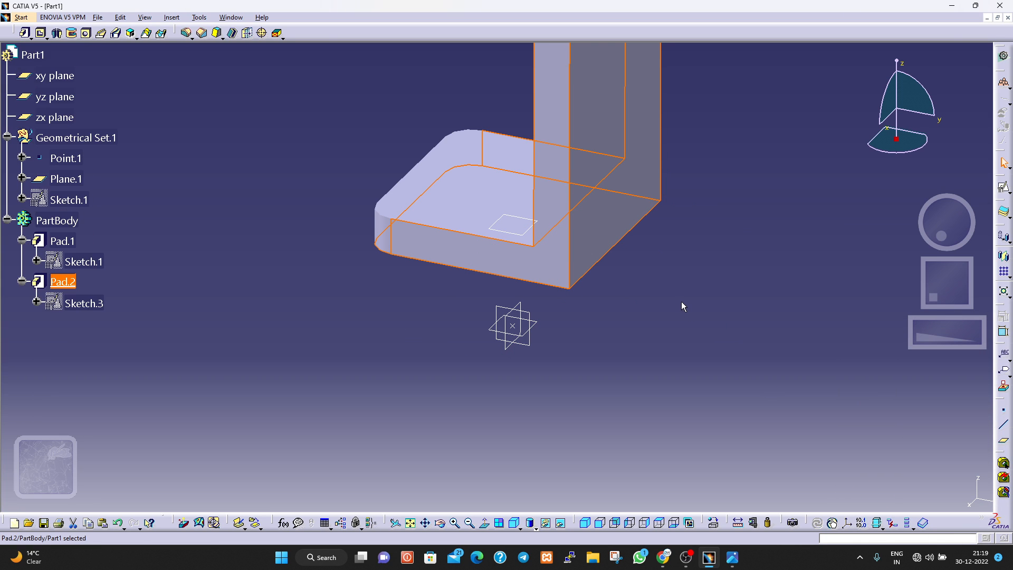
# Inspect the bracket from several sides and check the upright plate's rounded top and cylindrical boss in the reference drawing.
pyautogui.keyDown('ctrl'); pyautogui.moveTo(684, 299); pyautogui.dragTo(694, 355, button='middle'); pyautogui.keyUp('ctrl')
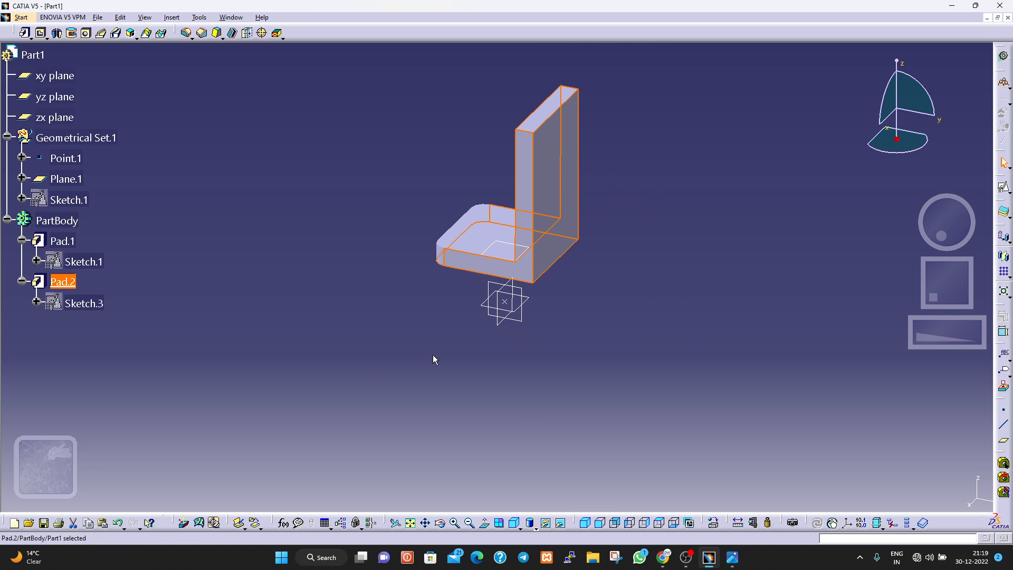
pyautogui.moveTo(432, 354); pyautogui.dragTo(519, 356, button='middle')
pyautogui.scroll(1, 459, 329)
pyautogui.keyDown('ctrl'); pyautogui.moveTo(459, 330); pyautogui.dragTo(528, 333, button='middle'); pyautogui.keyUp('ctrl')
pyautogui.moveTo(593, 325); pyautogui.dragTo(742, 282, button='middle')
pyautogui.click(608, 295)
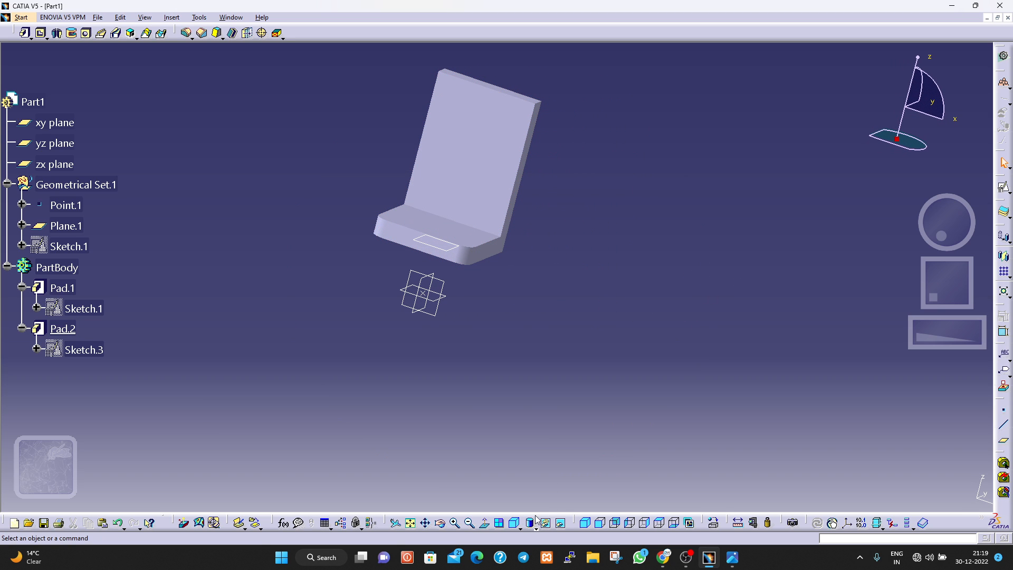
pyautogui.click(486, 523)
pyautogui.click(487, 527)
pyautogui.moveTo(510, 348); pyautogui.dragTo(285, 323, button='middle')
pyautogui.click(732, 558)
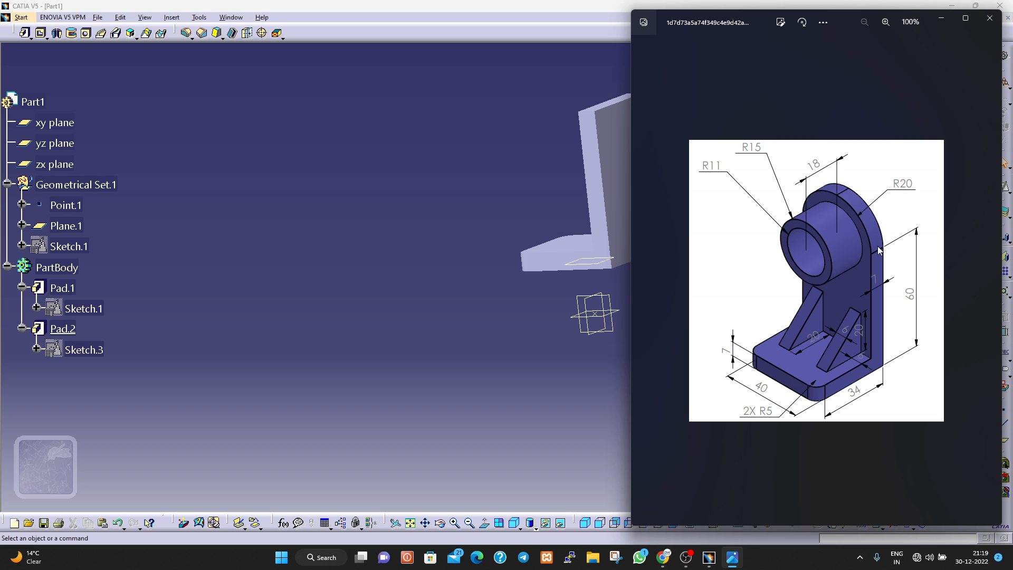
pyautogui.click(502, 280)
# Start a new sketch on the upright plate's large face above the base.
pyautogui.moveTo(456, 265); pyautogui.dragTo(559, 259, button='middle')
pyautogui.click(486, 251)
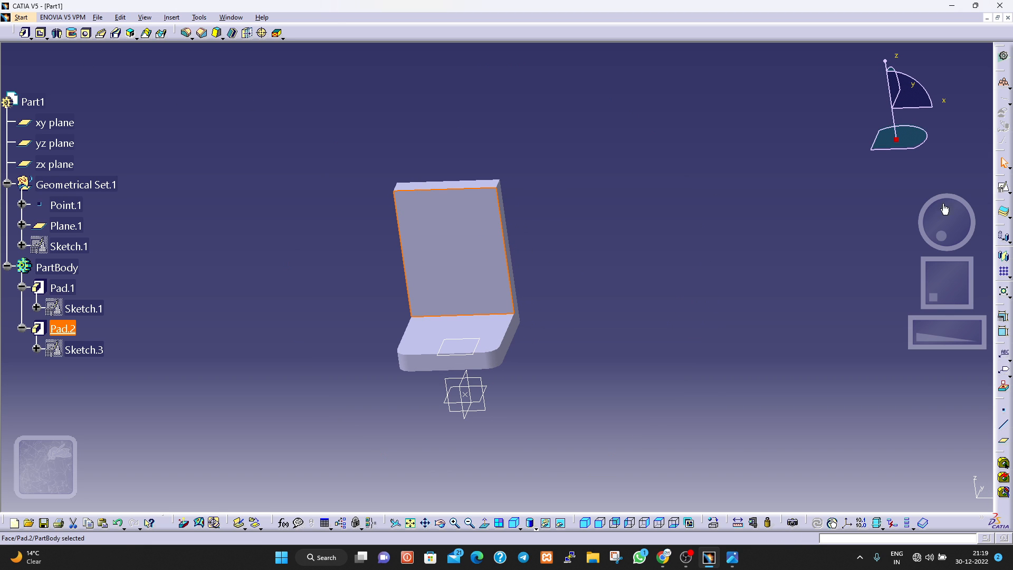
pyautogui.click(1007, 193)
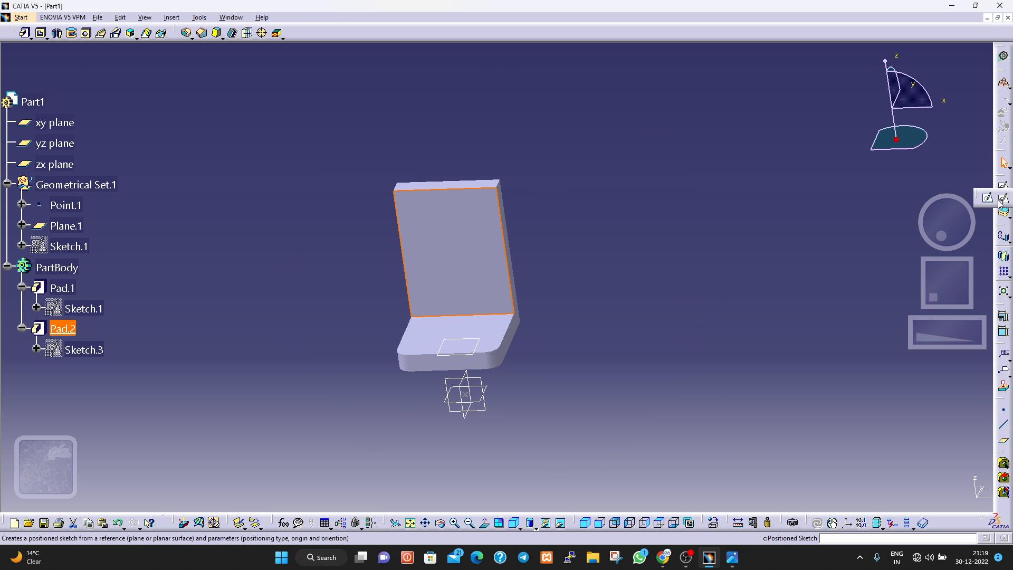
pyautogui.click(990, 202)
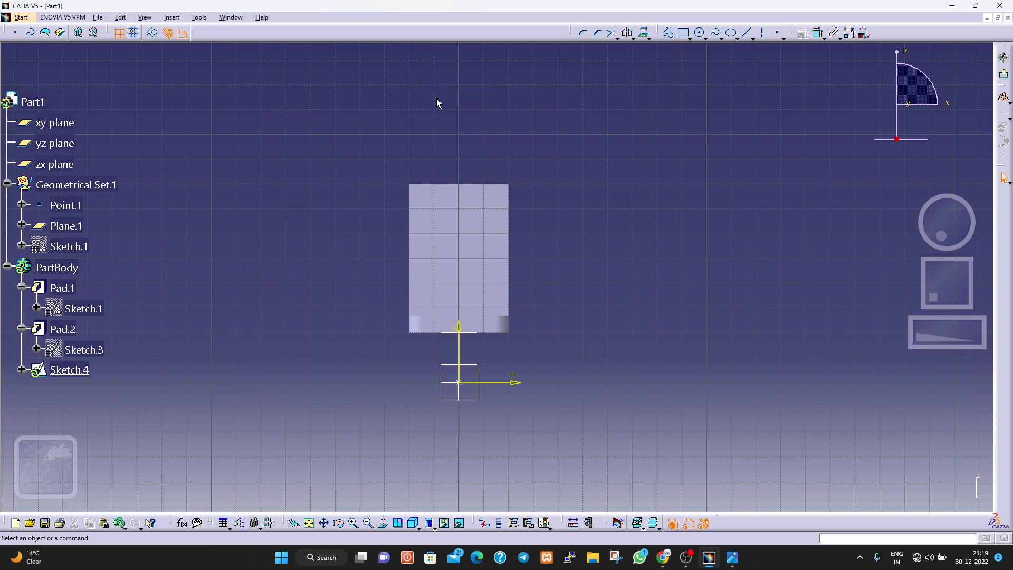
# Turn on grid snapping, draw a 20 mm radius semicircular arc above the plate, centred on its upper edge, and exit the sketch.
pyautogui.click(705, 37)
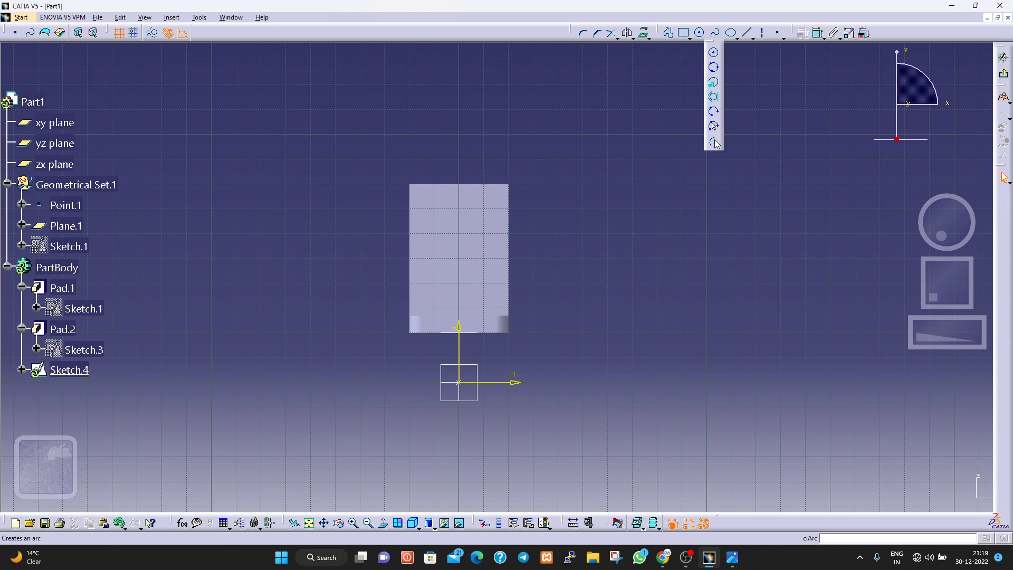
pyautogui.click(714, 141)
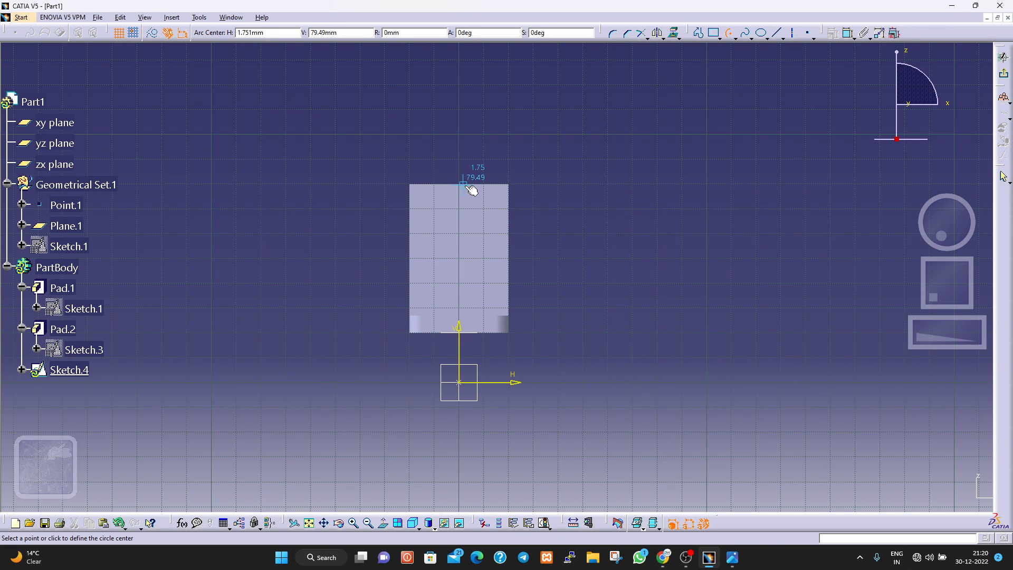
pyautogui.click(134, 33)
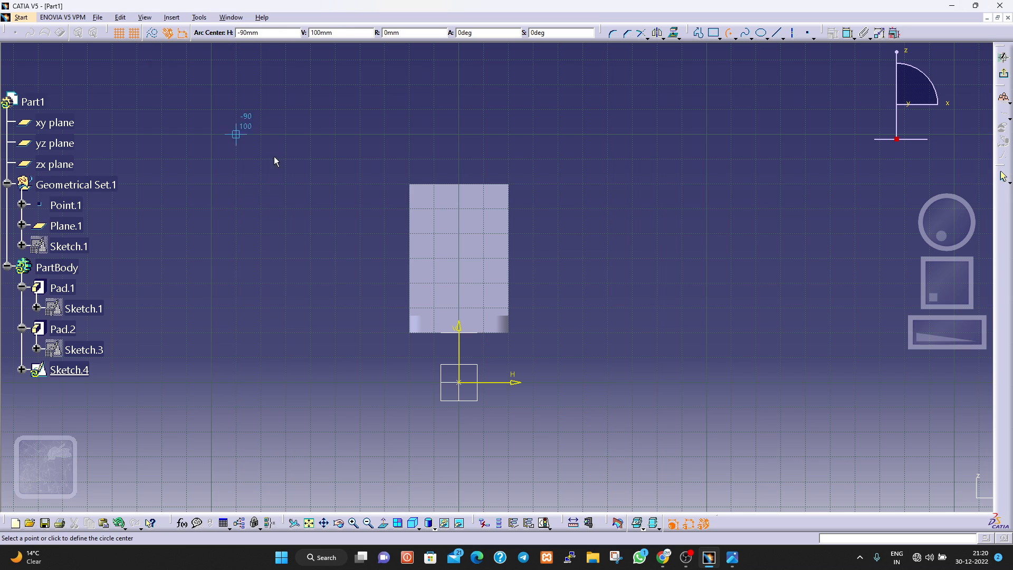
pyautogui.click(459, 185)
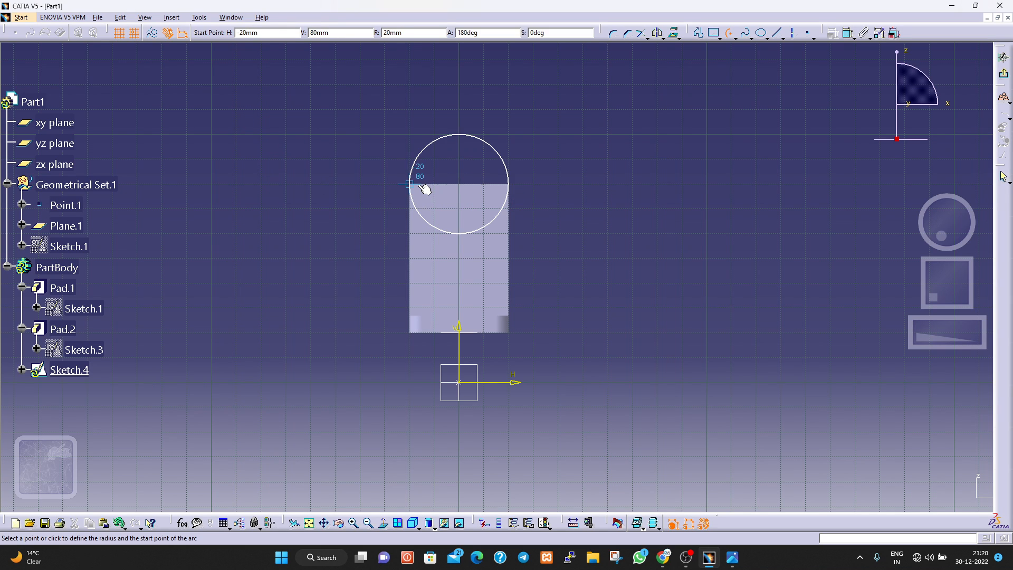
pyautogui.click(411, 185)
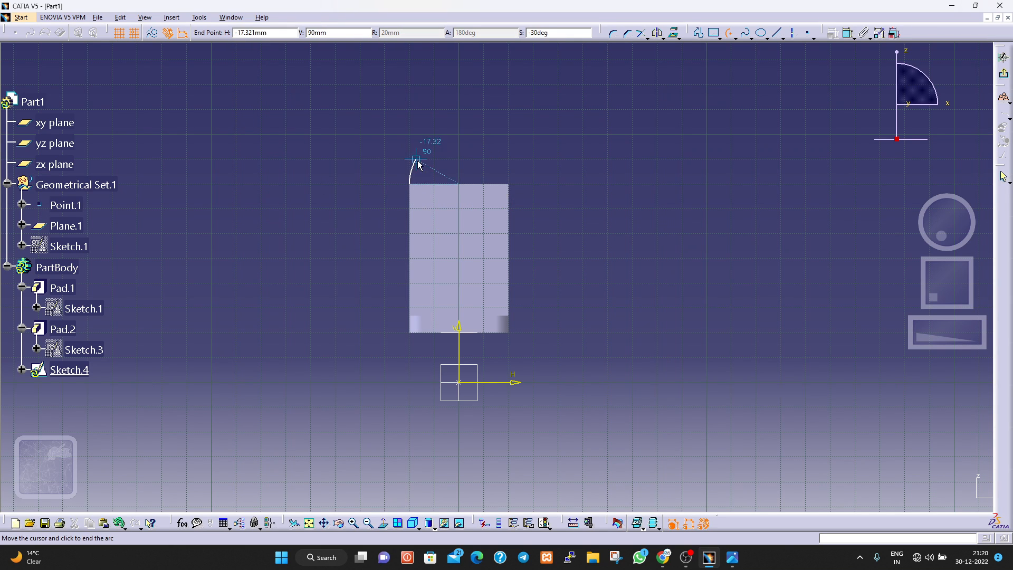
pyautogui.click(509, 184)
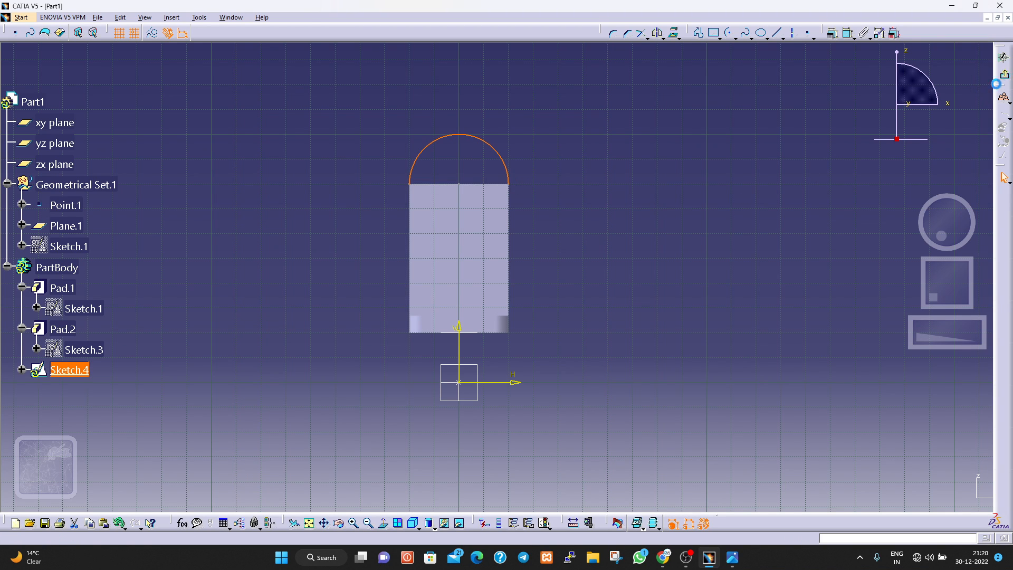
pyautogui.click(1003, 57)
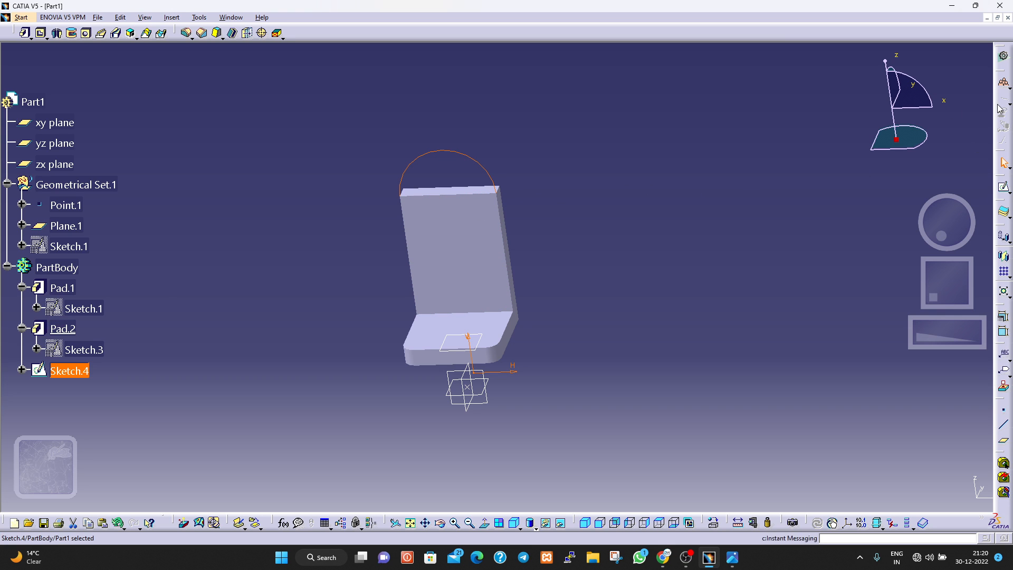
# Reopen Sketch.4, close the semicircle with a horizontal line between the arc's endpoints along the plate's upper edge, and exit the sketch.
pyautogui.rightClick(76, 371)
pyautogui.moveTo(108, 371)
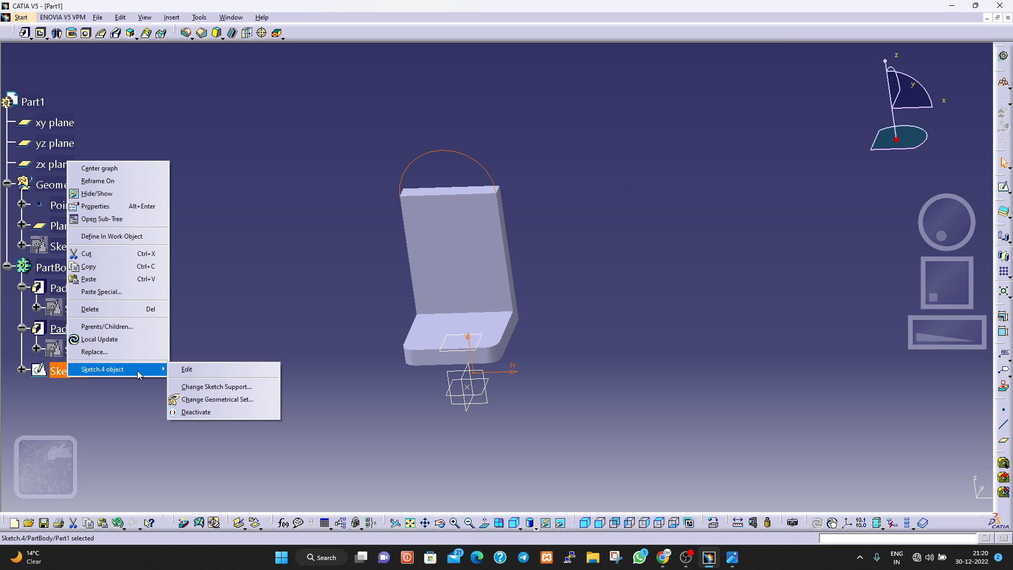
pyautogui.click(186, 369)
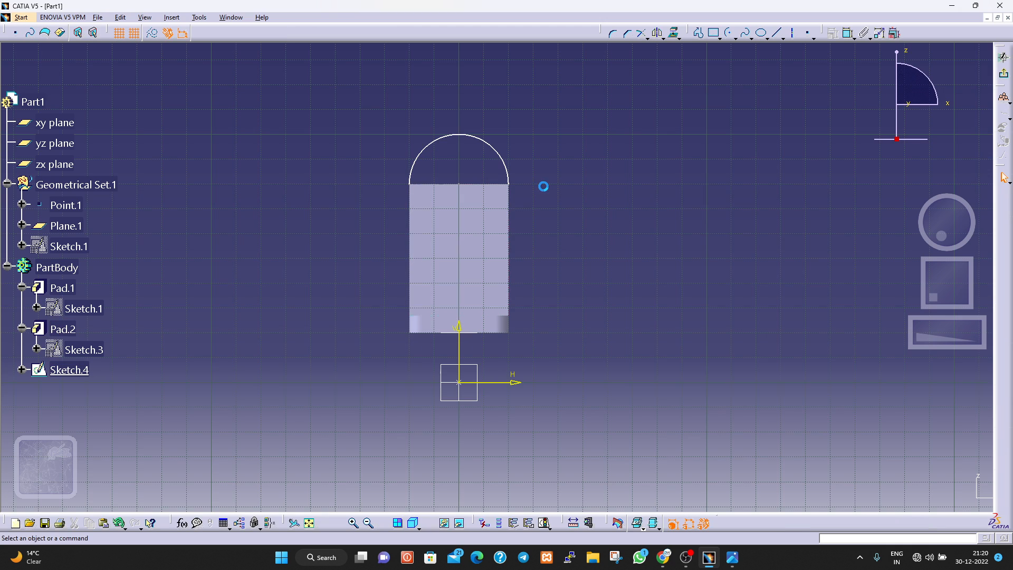
pyautogui.click(776, 33)
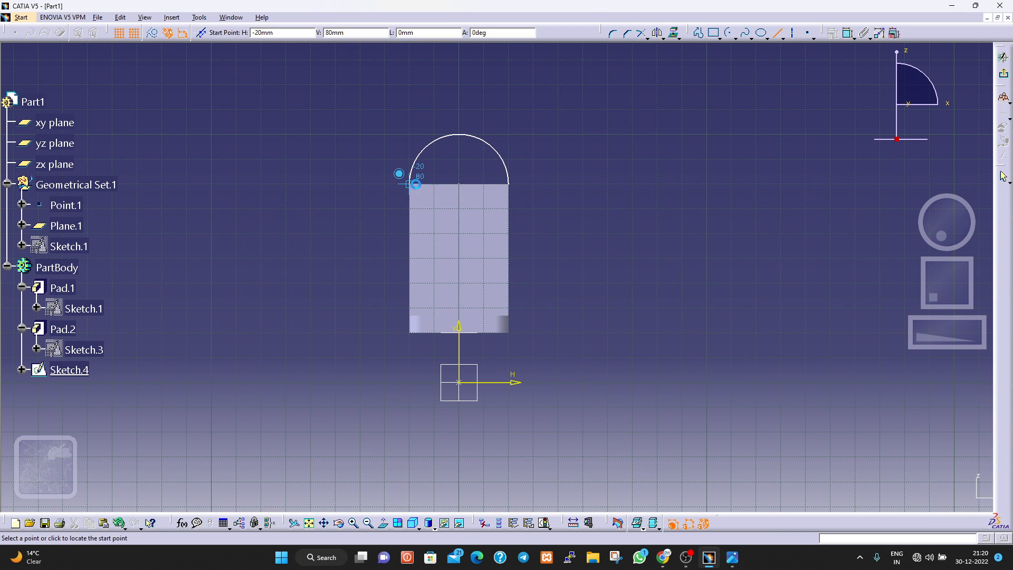
pyautogui.click(415, 184)
pyautogui.click(518, 176)
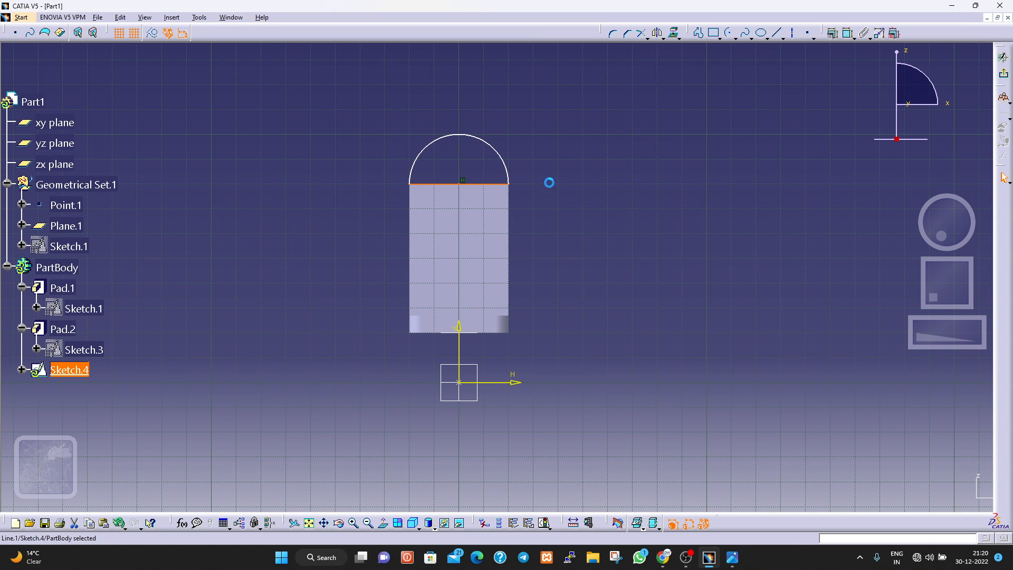
pyautogui.click(1003, 73)
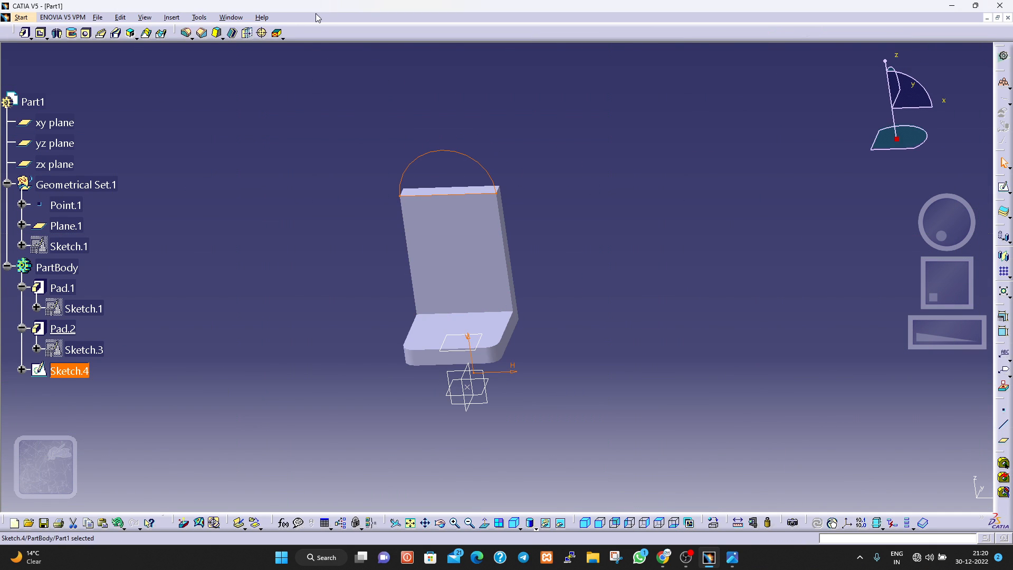
# Extrude the closed semicircle as a pad 7 mm long, with the direction reversed to run through the plate's thickness.
pyautogui.click(23, 36)
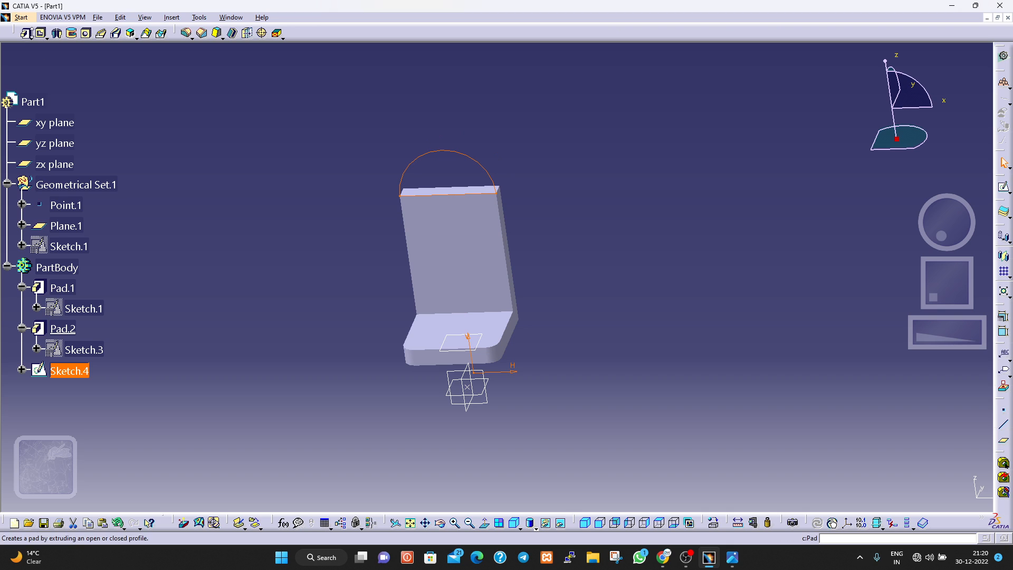
pyautogui.click(24, 36)
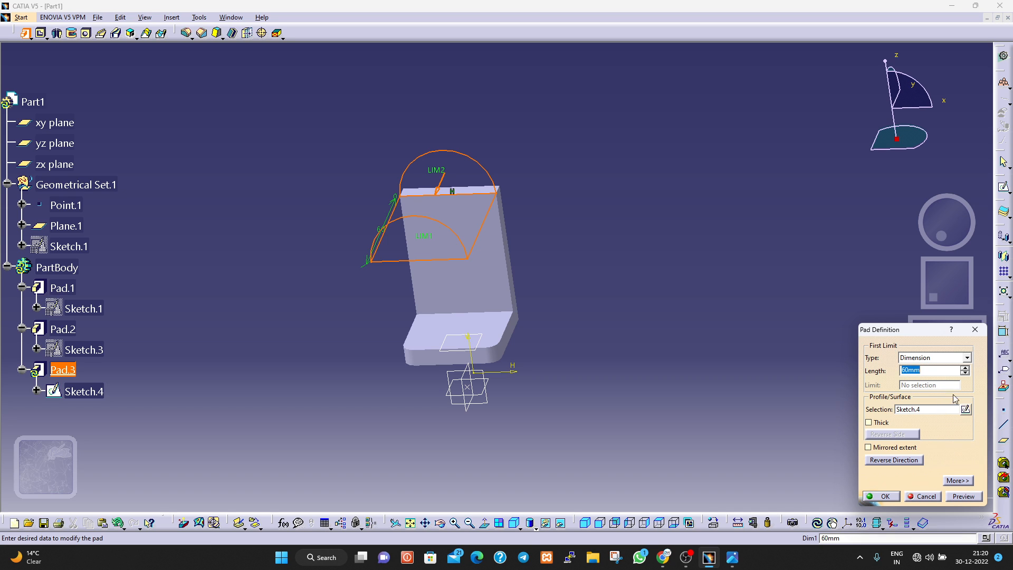
pyautogui.click(874, 460)
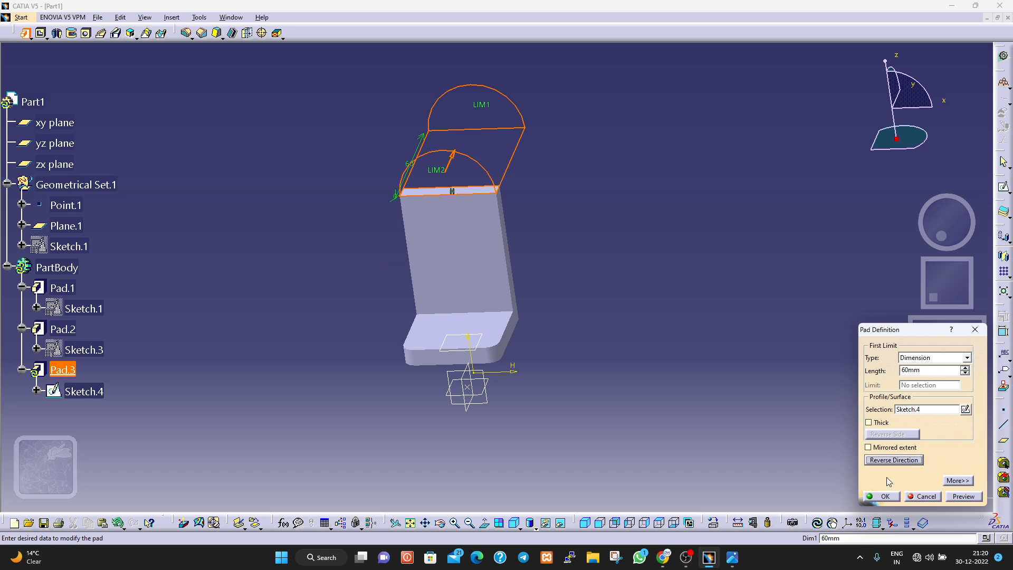
pyautogui.doubleClick(920, 370)
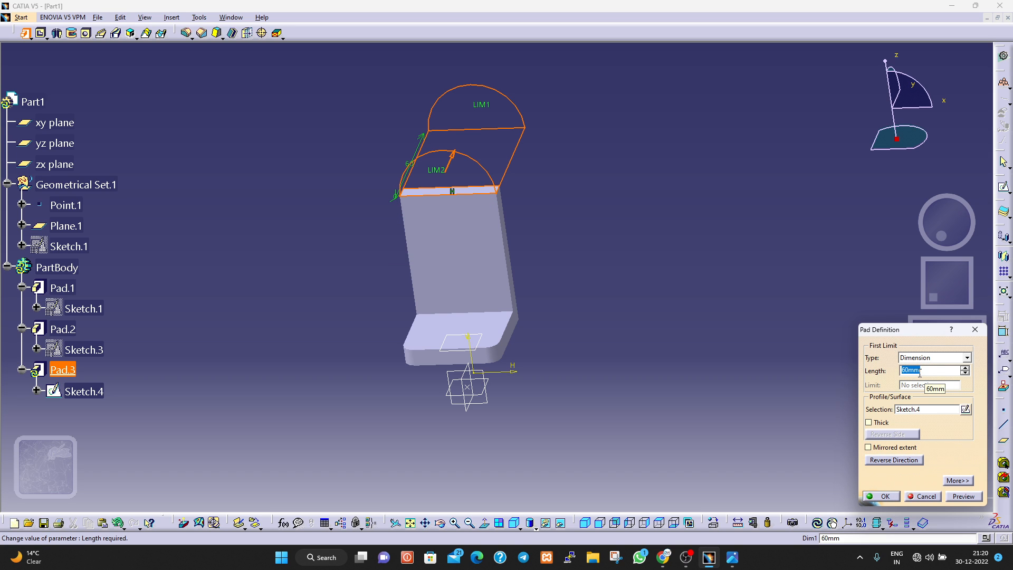
pyautogui.write('7')
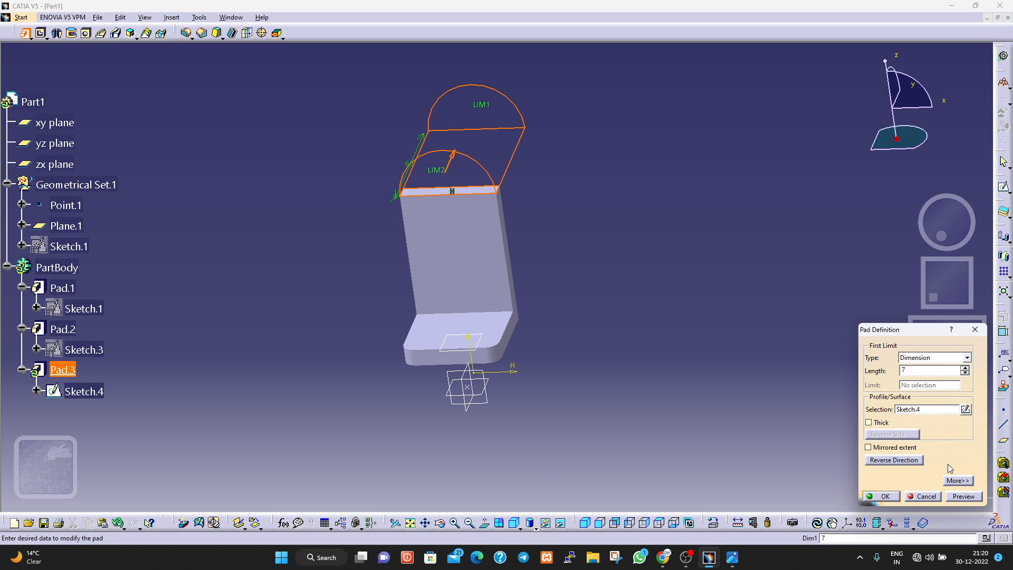
pyautogui.click(964, 497)
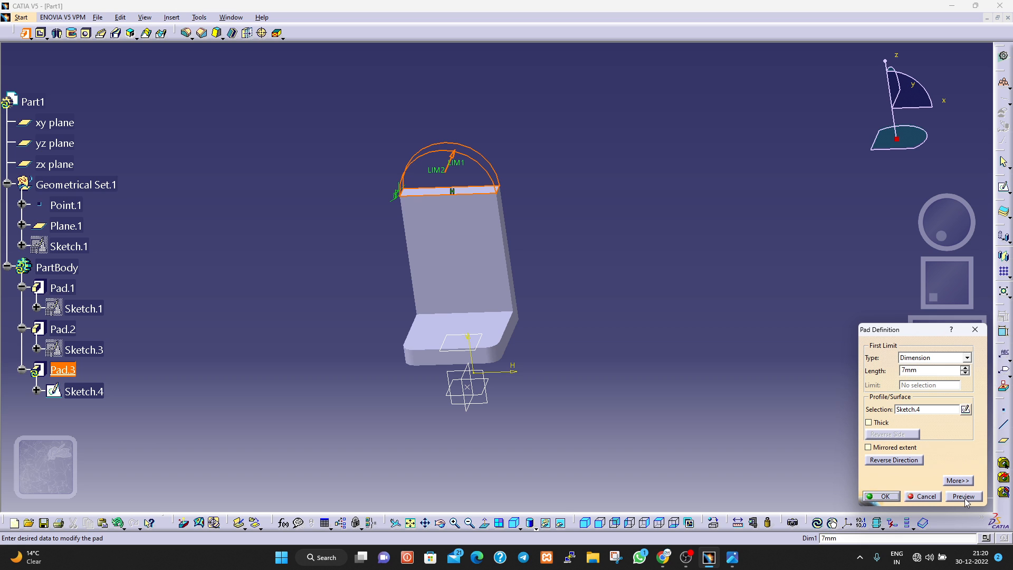
pyautogui.click(892, 499)
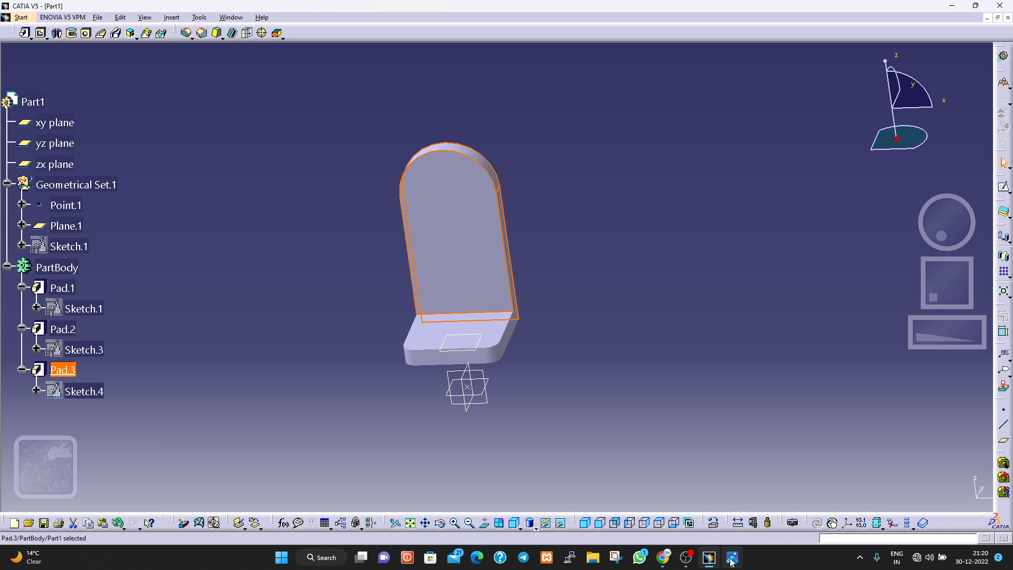
# Bring up the reference drawing to check the cylindrical boss on the upright plate.
pyautogui.click(732, 560)
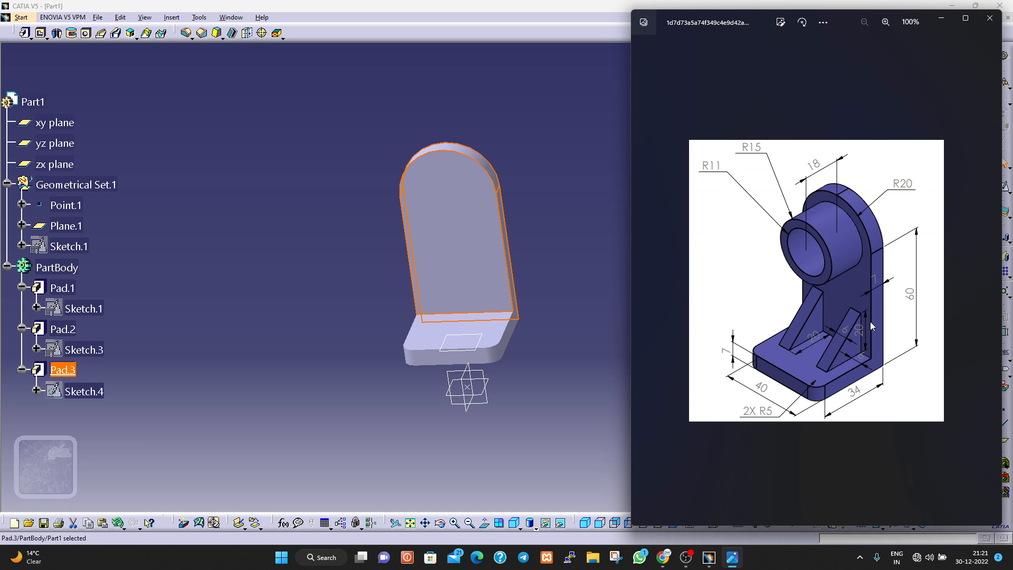
# Sketch two concentric circles of about 14 mm and 10 mm radius on the upright plate's front face, centred on its rounded top.
pyautogui.click(423, 190)
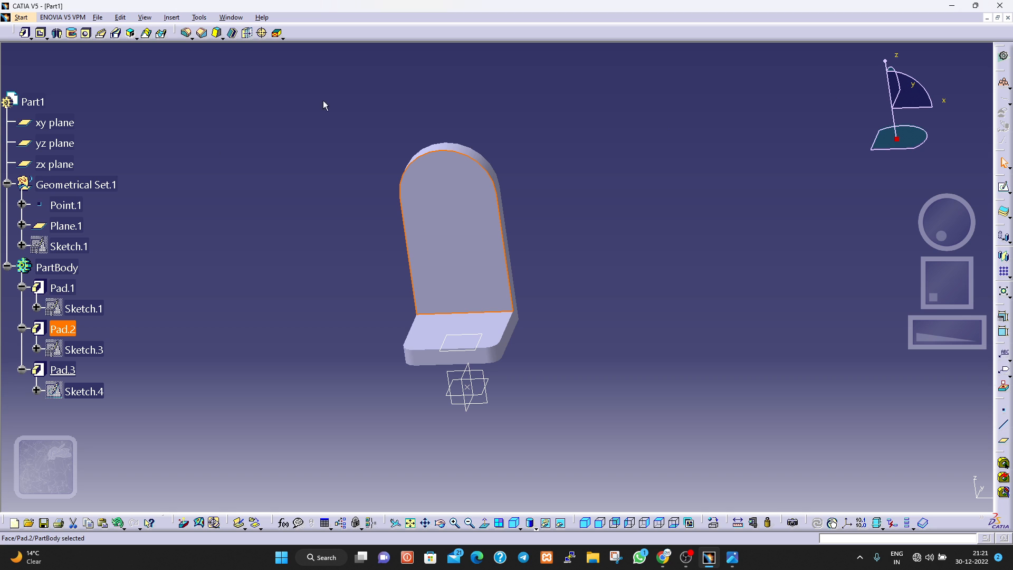
pyautogui.click(1004, 189)
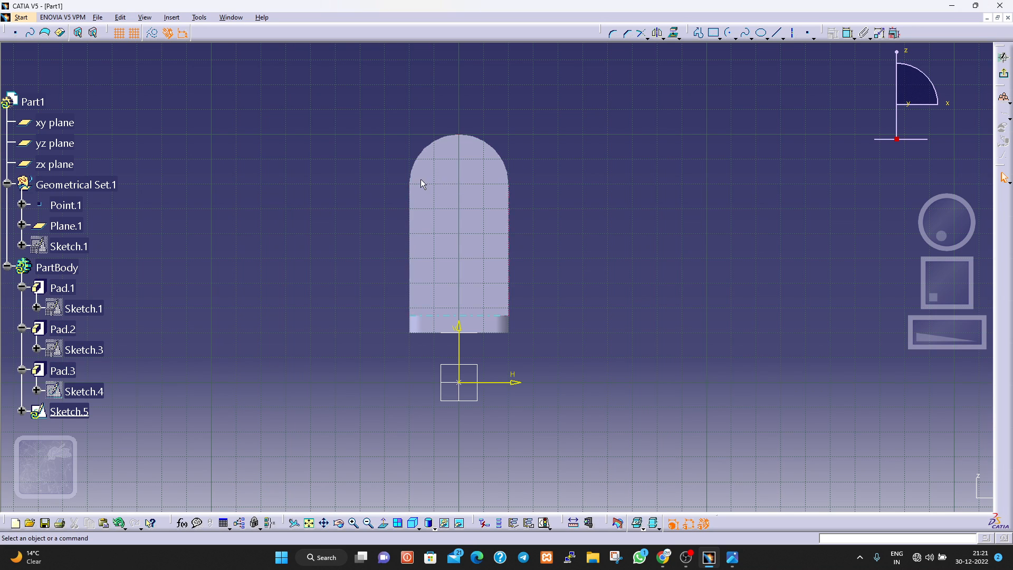
pyautogui.click(736, 38)
pyautogui.click(746, 57)
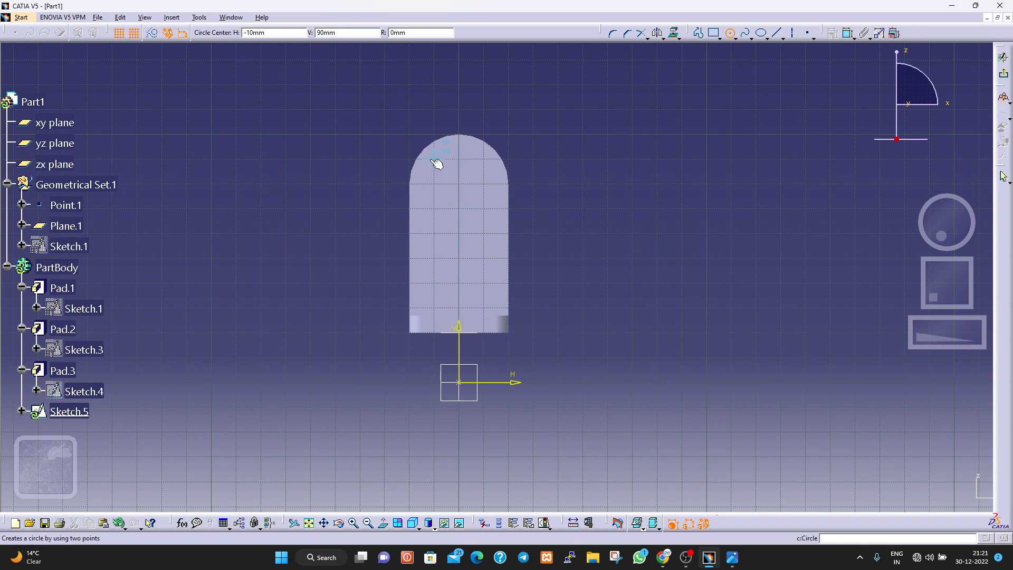
pyautogui.click(464, 178)
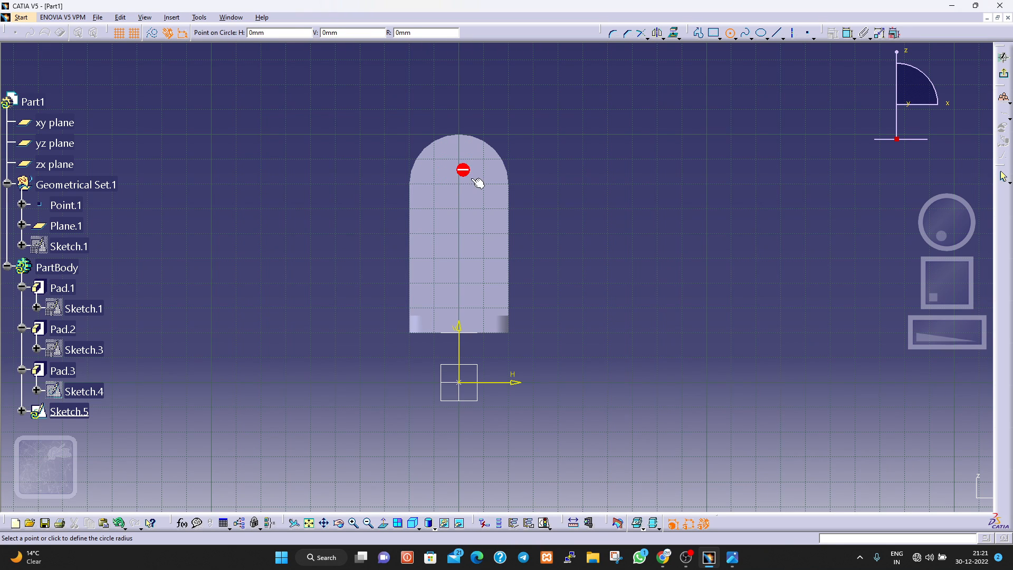
pyautogui.click(493, 200)
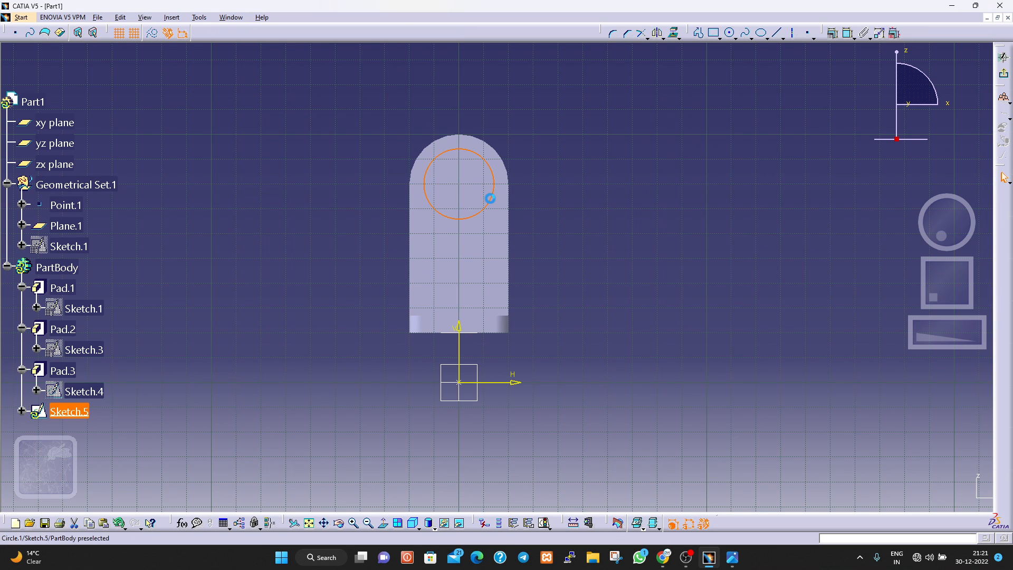
pyautogui.click(730, 33)
pyautogui.click(459, 183)
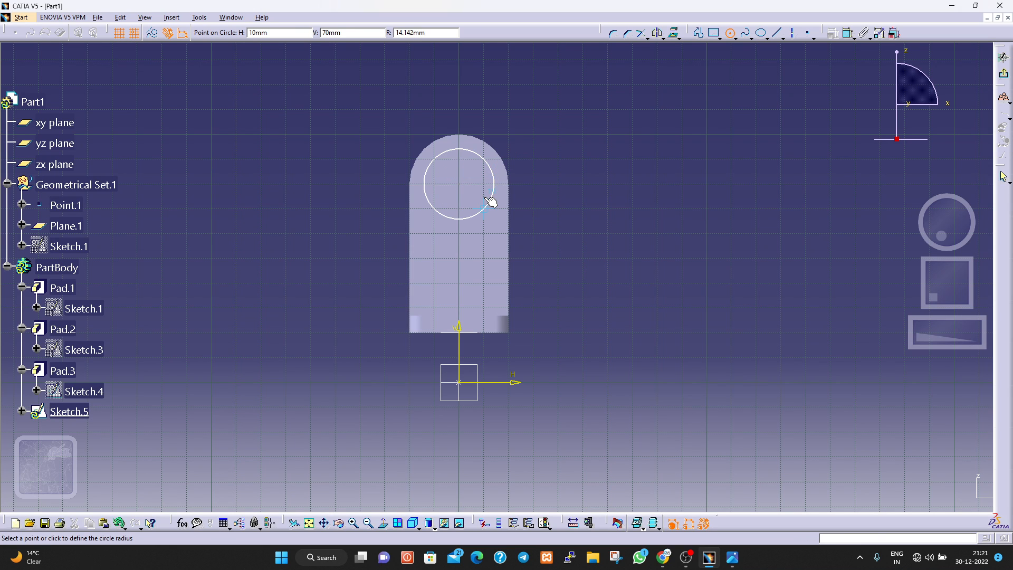
pyautogui.click(482, 195)
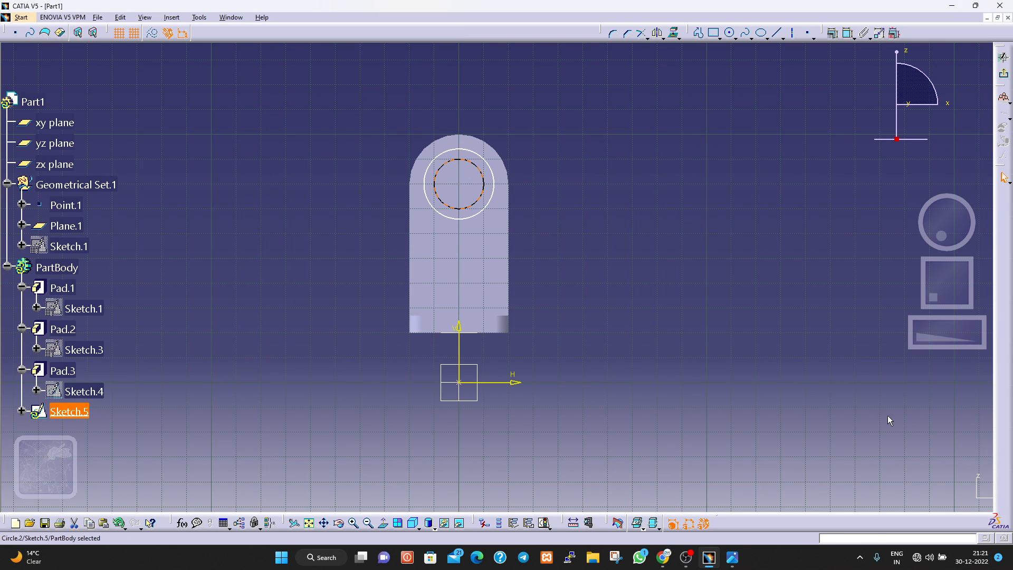
# Check the boss radii on the reference drawing, dimension the outer circle as a radius and set it to 15 mm.
pyautogui.click(732, 557)
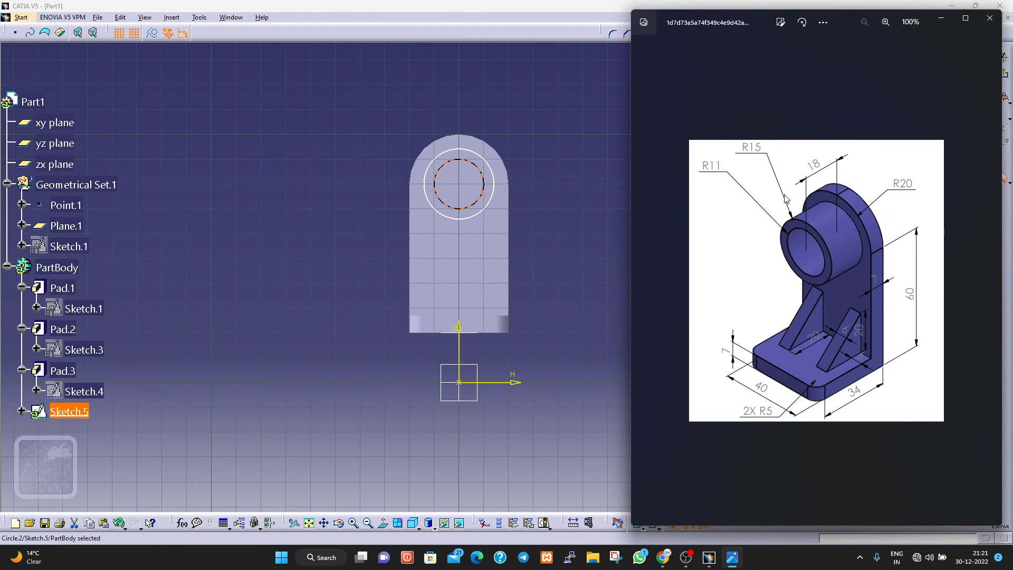
pyautogui.click(558, 280)
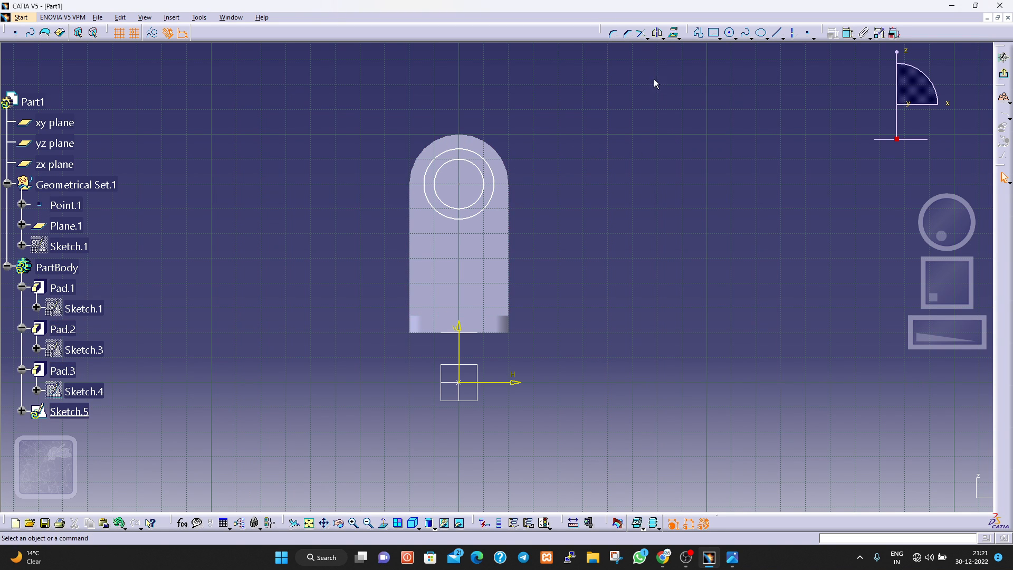
pyautogui.click(847, 33)
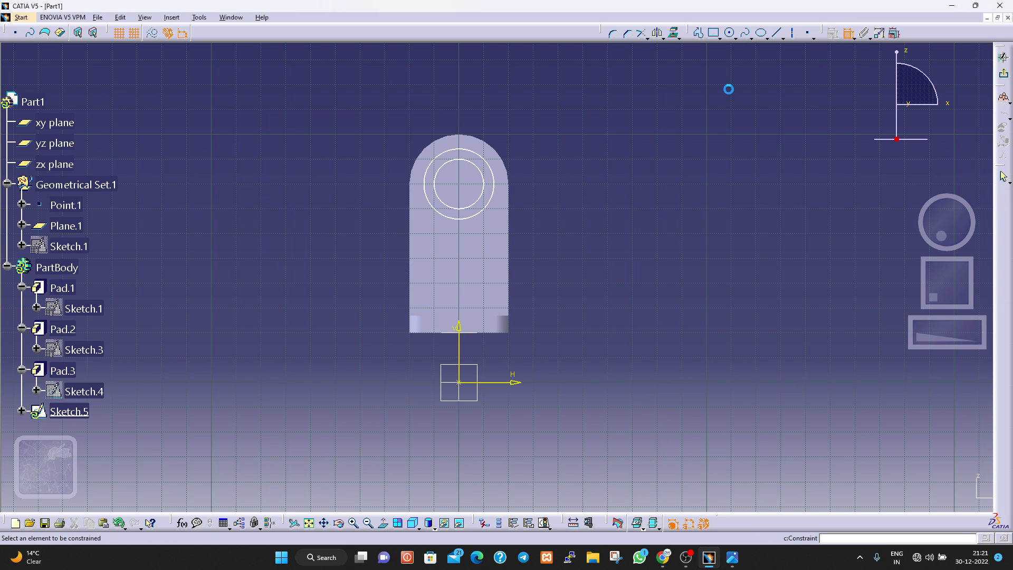
pyautogui.click(484, 159)
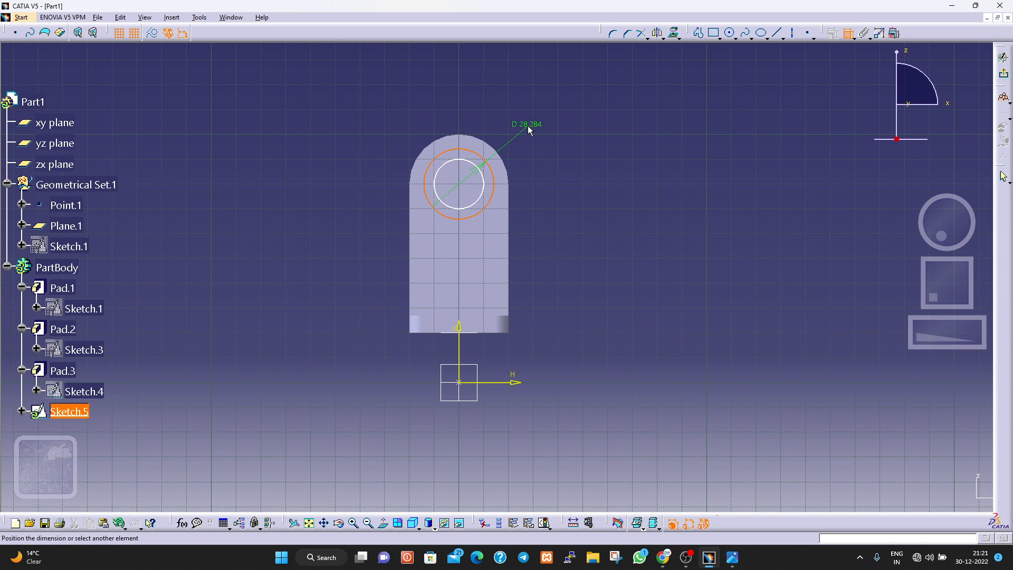
pyautogui.click(528, 96)
pyautogui.click(529, 97)
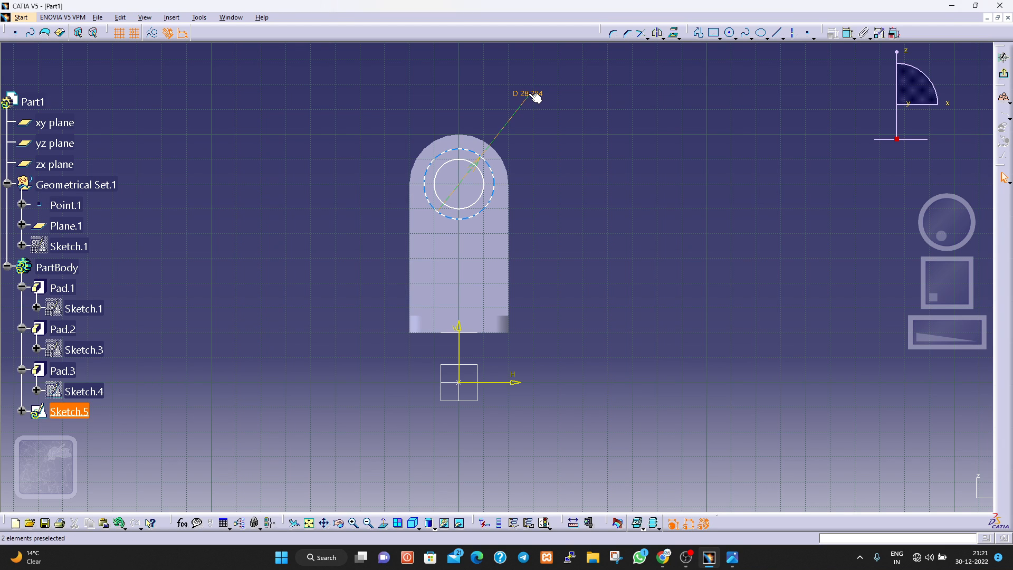
pyautogui.doubleClick(528, 94)
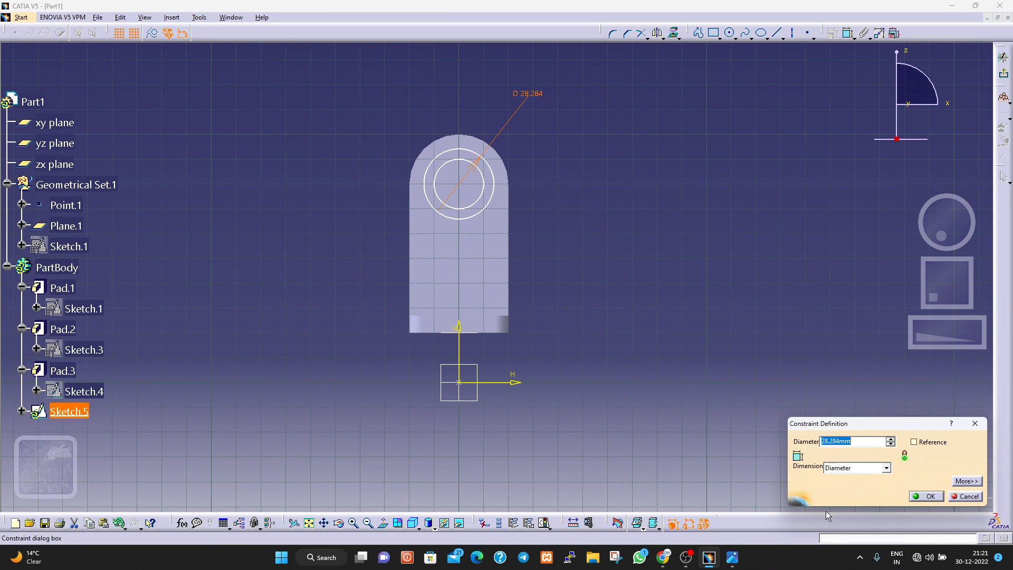
pyautogui.click(846, 469)
pyautogui.click(843, 479)
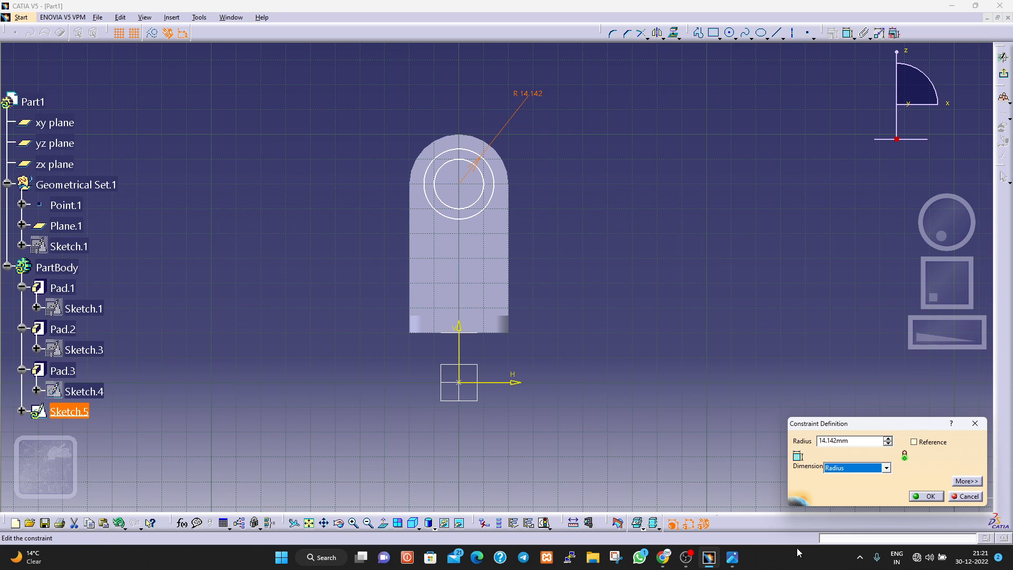
pyautogui.click(734, 561)
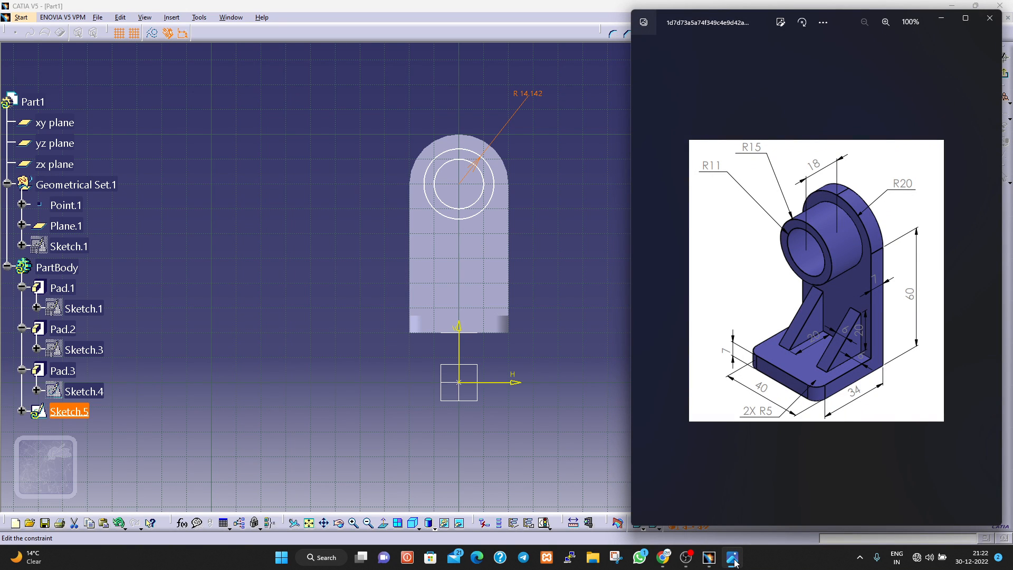
pyautogui.click(734, 561)
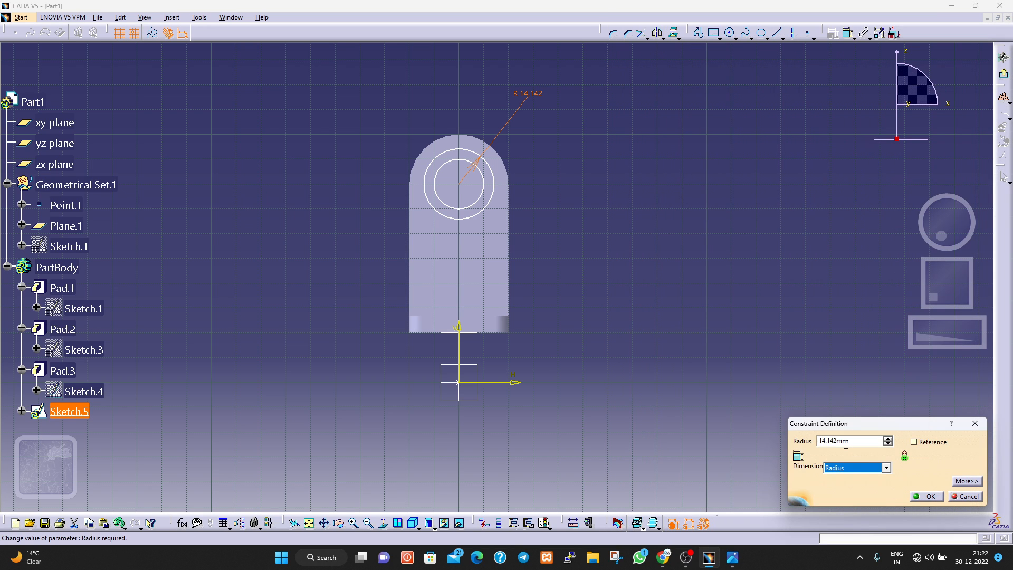
pyautogui.write('15')
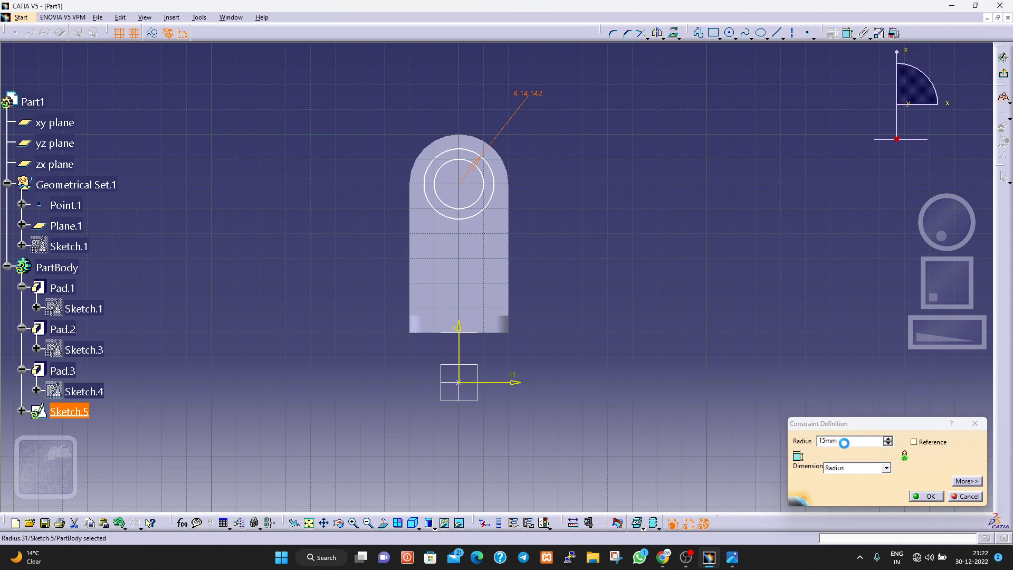
pyautogui.press('Return')
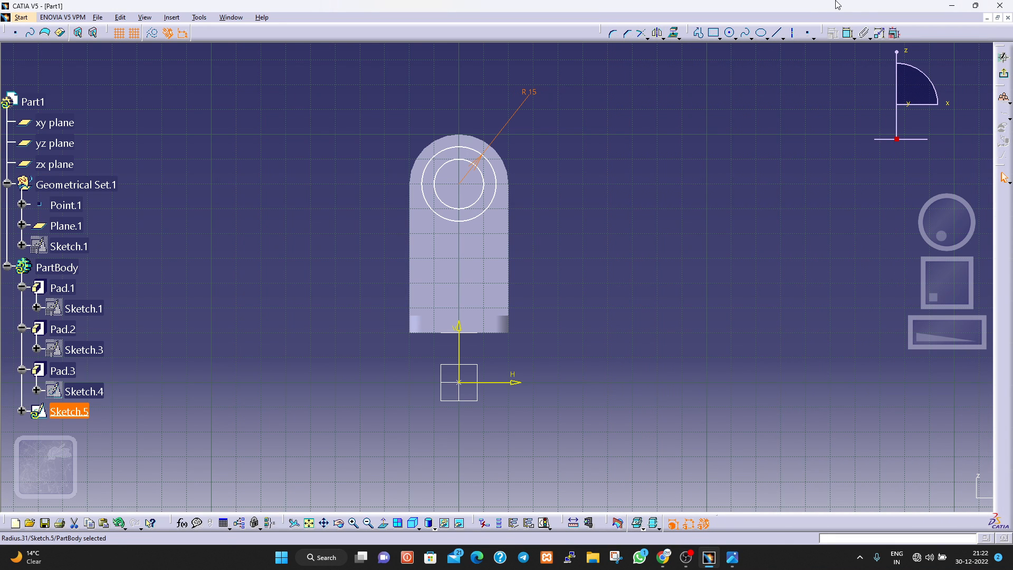
# Dimension the inner circle's radius, set it to 11 mm, and exit the sketch.
pyautogui.click(848, 32)
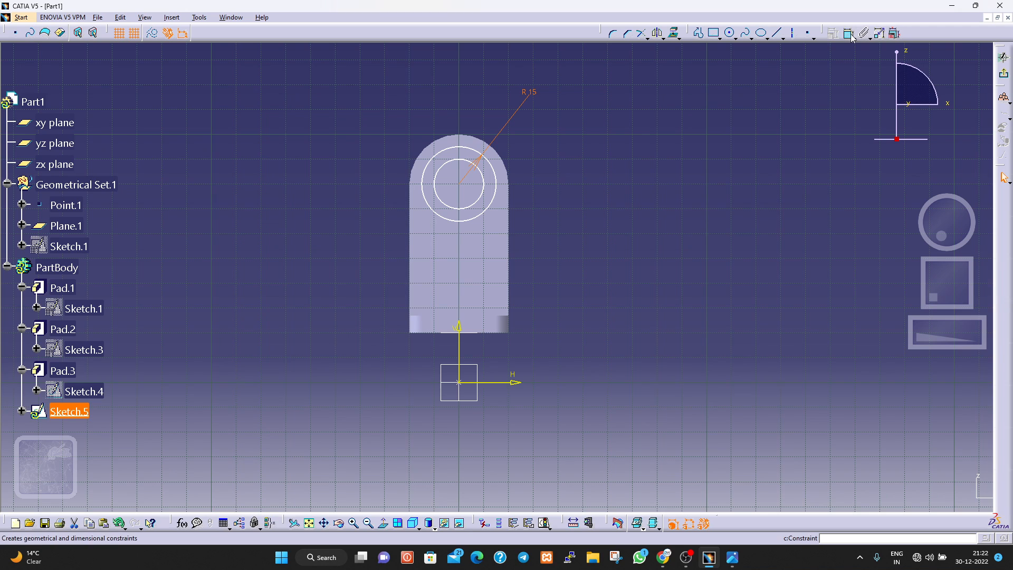
pyautogui.click(473, 203)
pyautogui.click(559, 218)
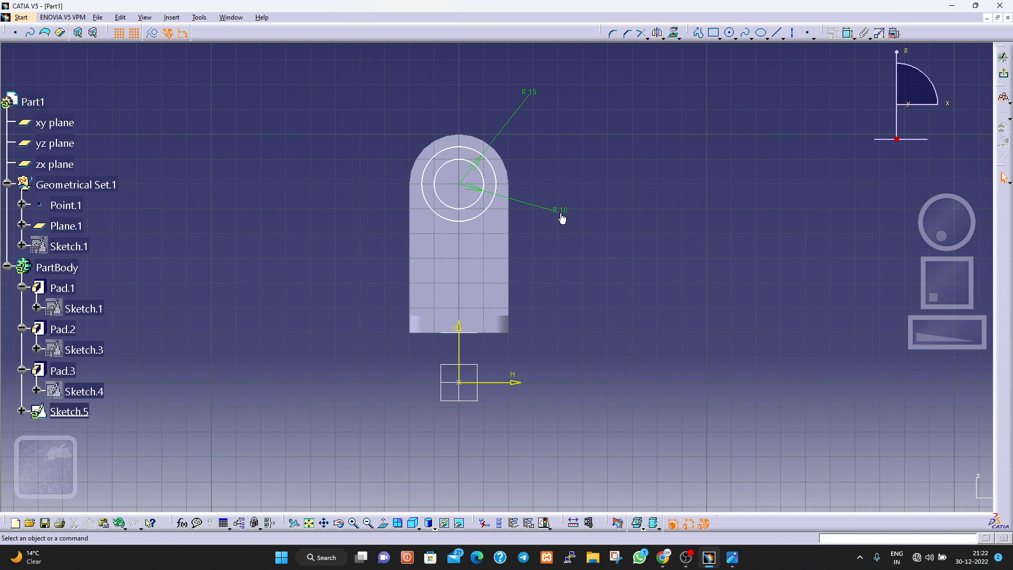
pyautogui.doubleClick(561, 212)
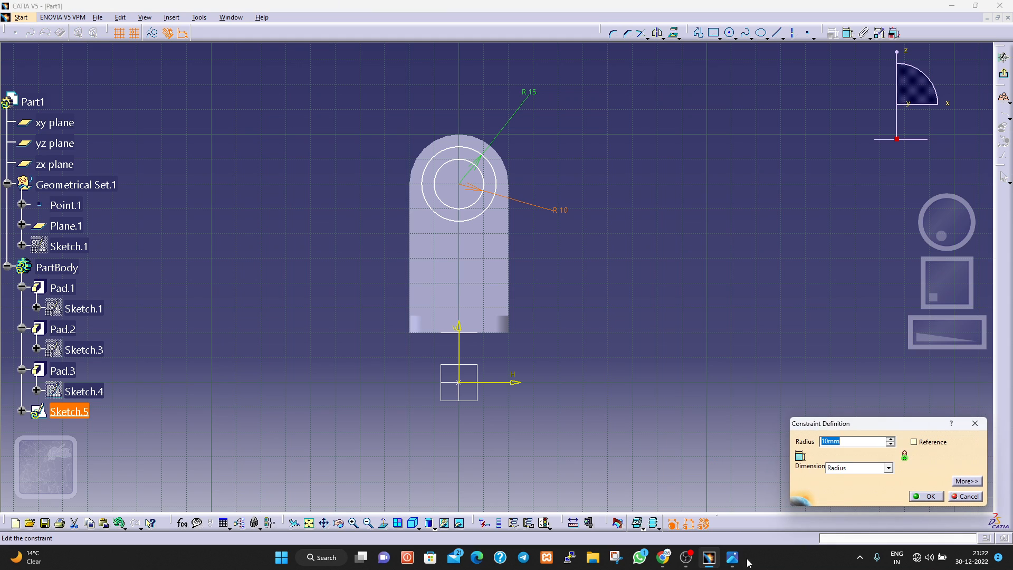
pyautogui.write('11')
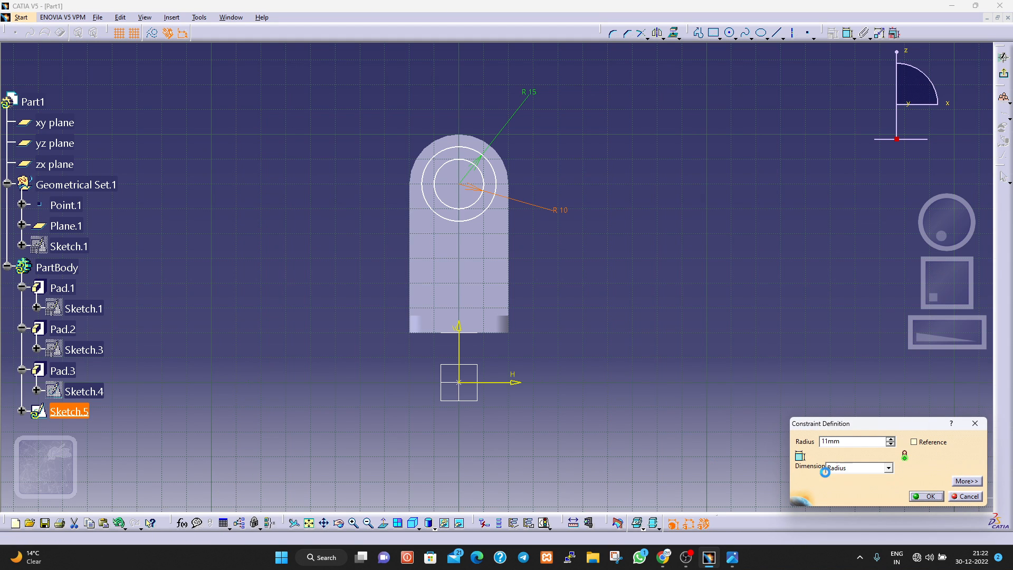
pyautogui.press('Return')
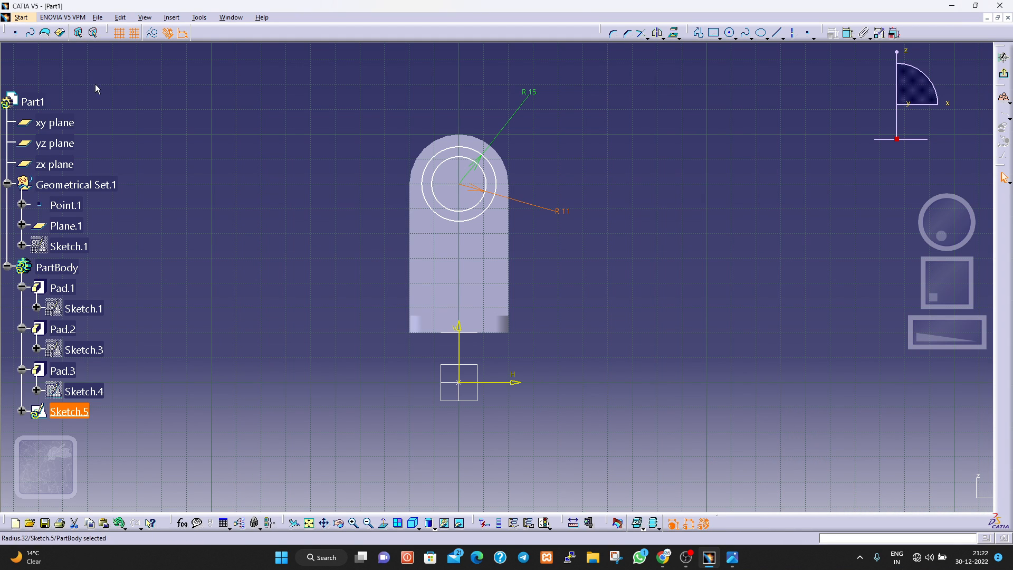
pyautogui.click(1003, 74)
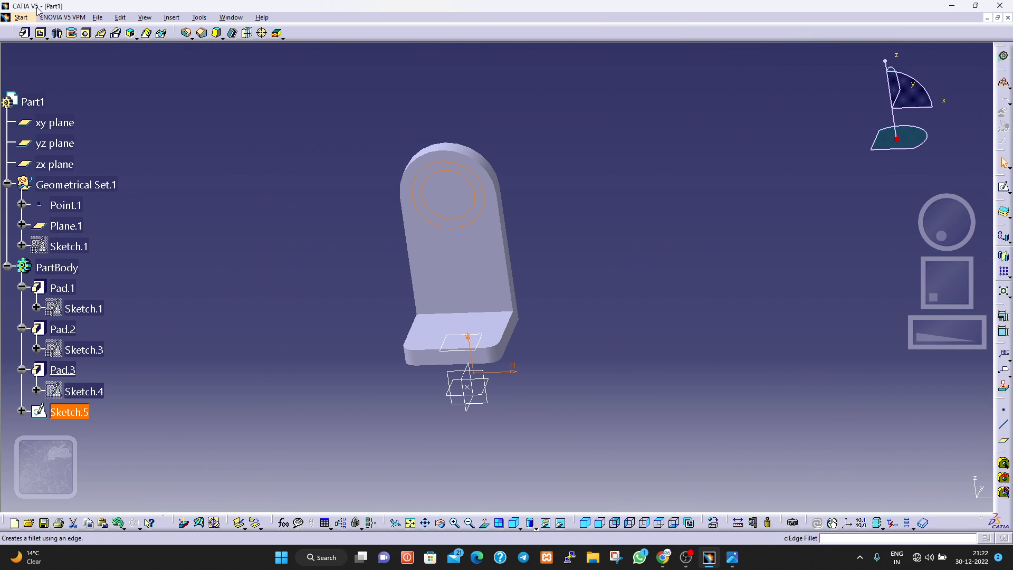
# Extrude the two-circle profile as a pad 18 mm long, checking the boss length against the reference drawing.
pyautogui.click(24, 33)
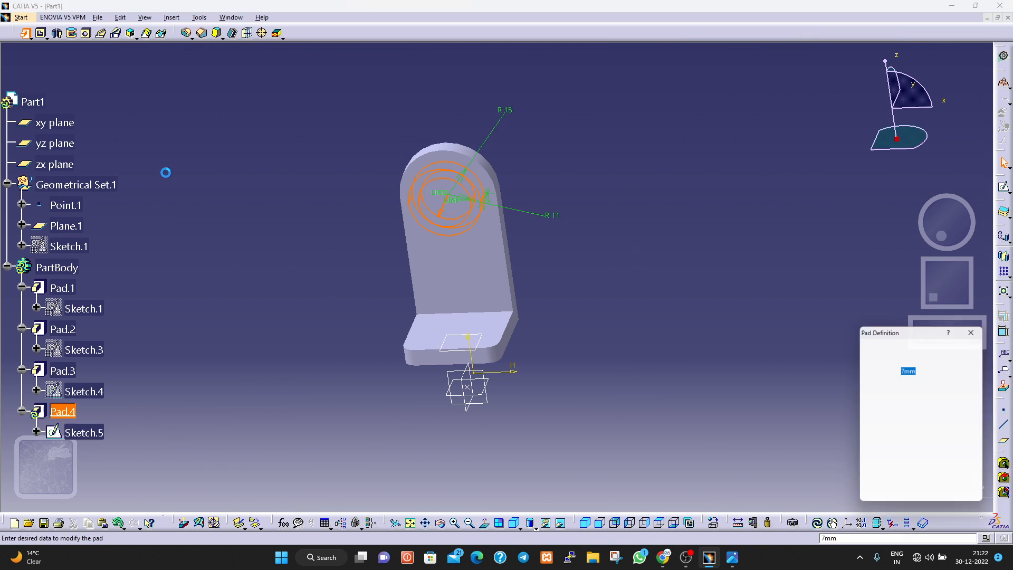
pyautogui.write('18')
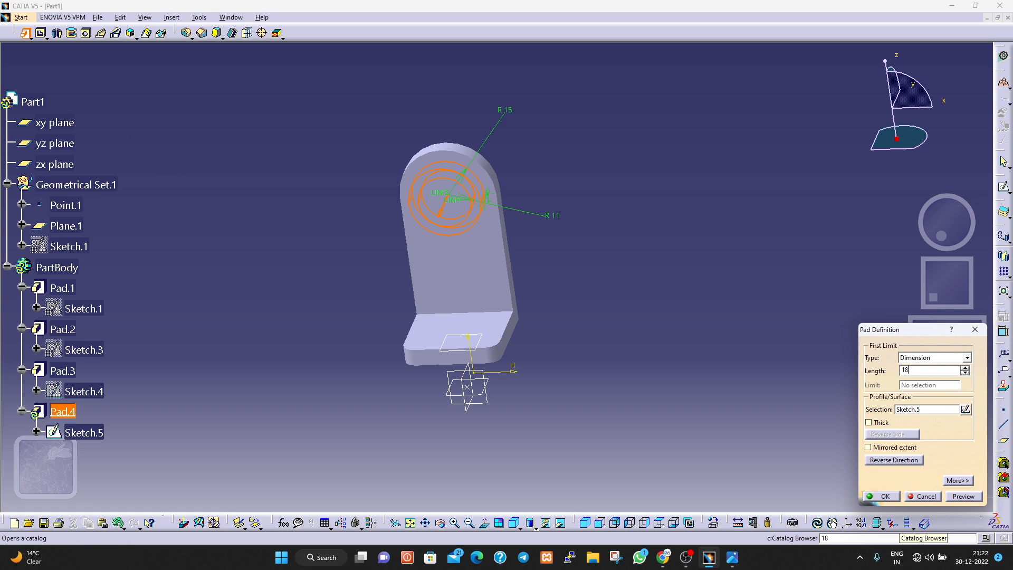
pyautogui.click(972, 495)
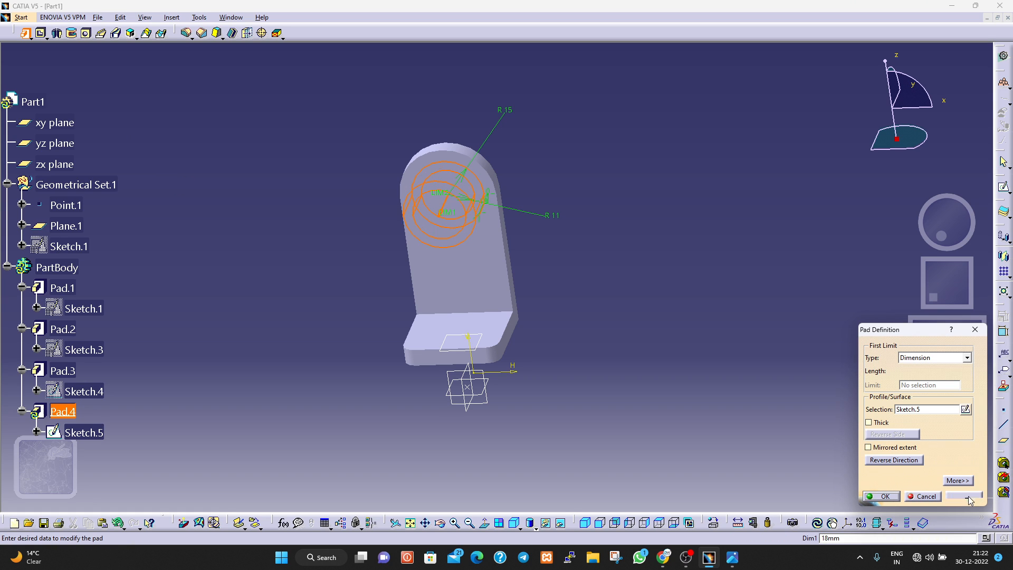
pyautogui.click(733, 559)
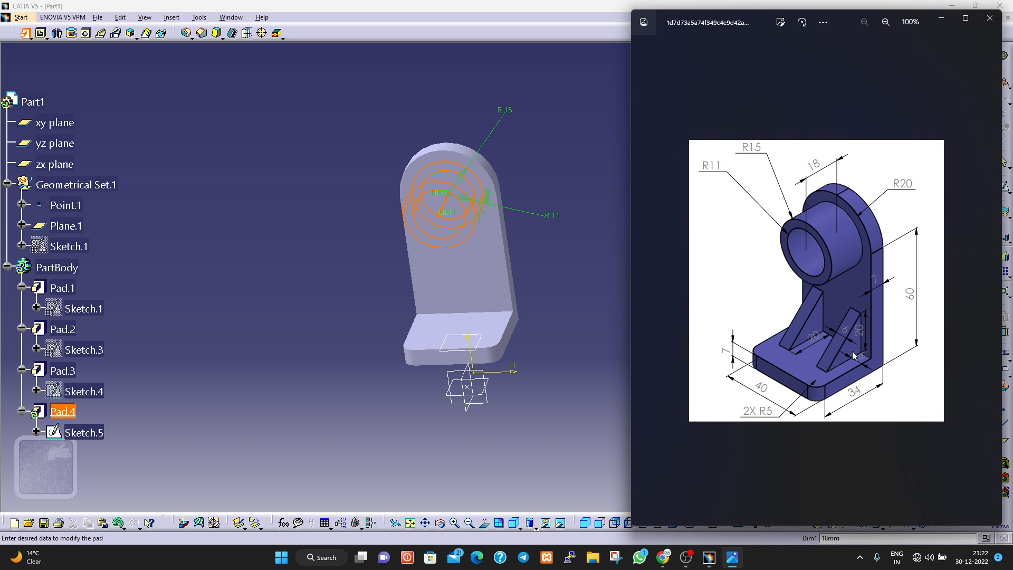
pyautogui.click(589, 475)
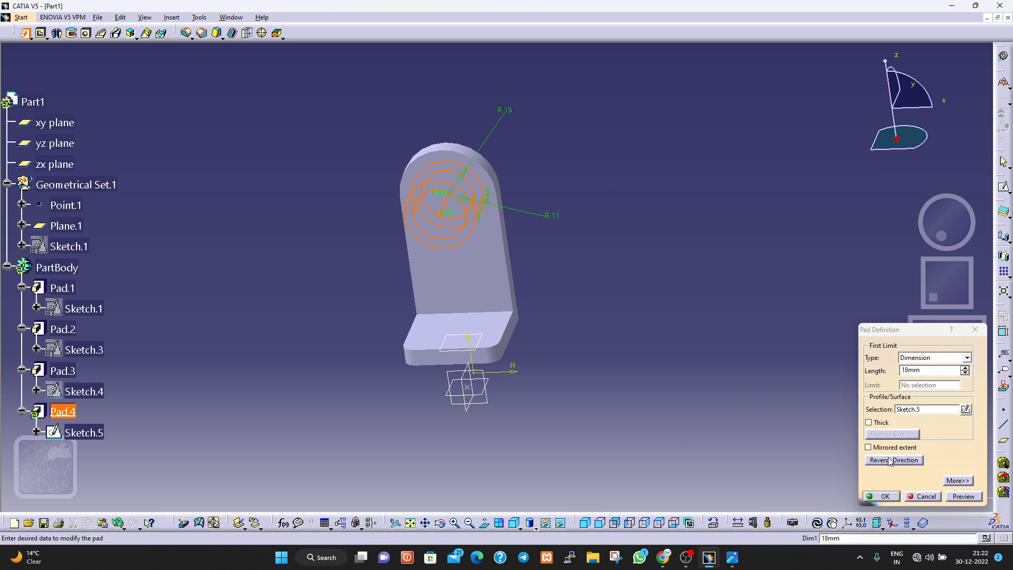
pyautogui.click(884, 497)
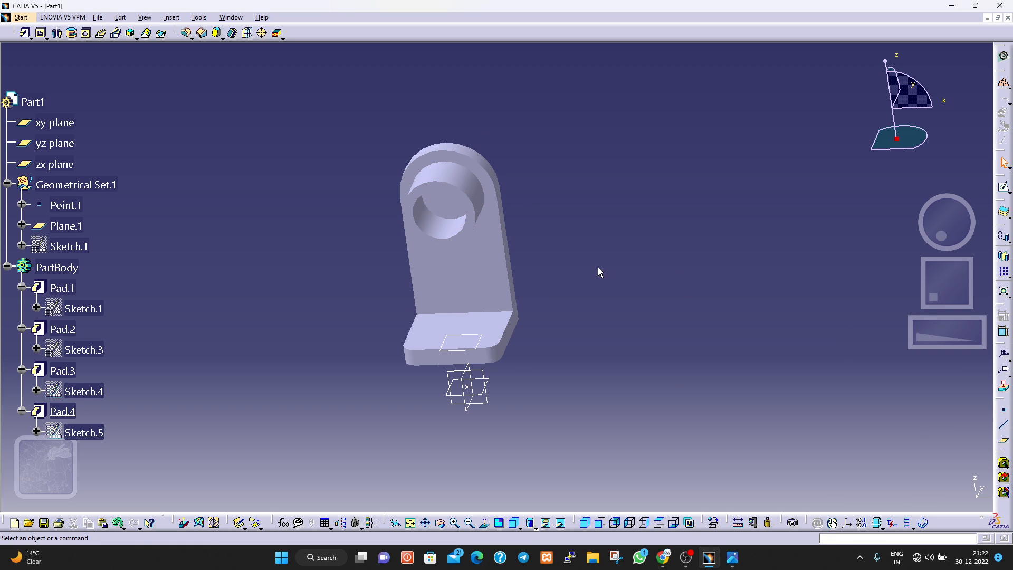
# Add a blind hole 22 mm in diameter and 10 mm deep on the plate face inside the boss.
pyautogui.moveTo(599, 272)
pyautogui.mouseDown(button='middle')
pyautogui.moveTo(615, 226)
pyautogui.moveTo(600, 318)
pyautogui.moveTo(611, 285)
pyautogui.moveTo(612, 298)
pyautogui.moveTo(579, 354)
pyautogui.moveTo(603, 313)
pyautogui.moveTo(604, 261)
pyautogui.mouseUp(button='middle')
pyautogui.click(427, 236)
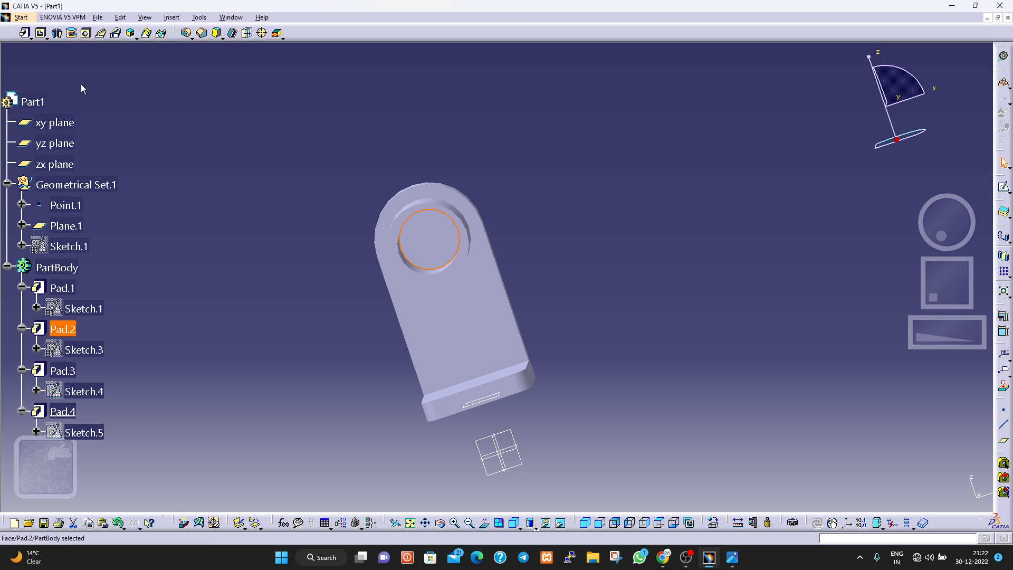
pyautogui.click(85, 33)
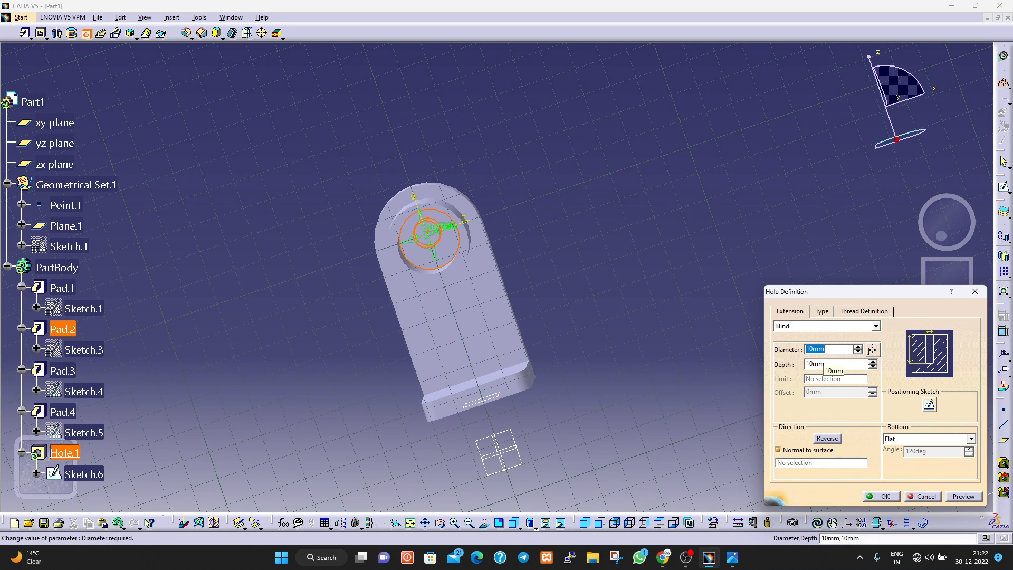
pyautogui.write('22')
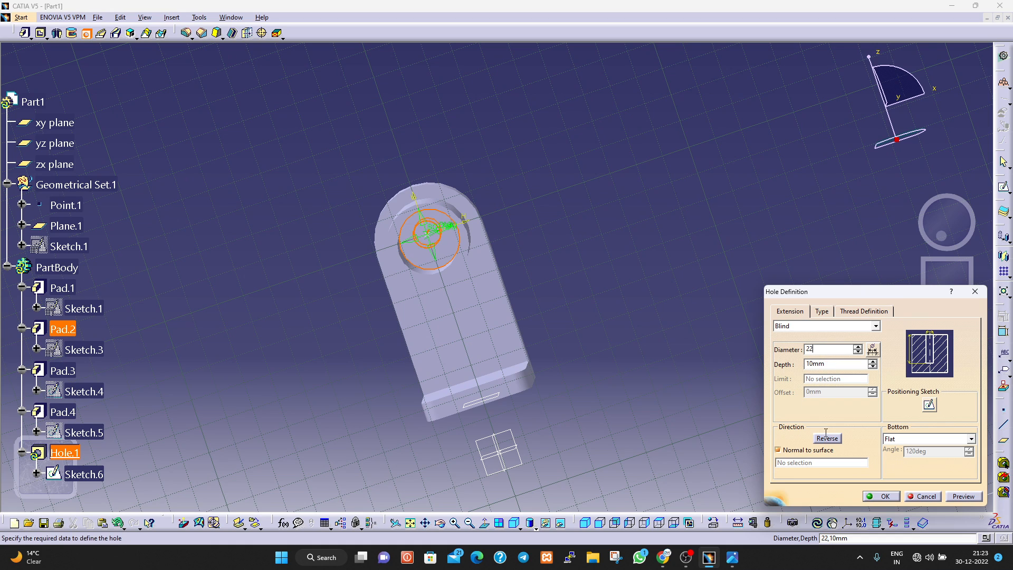
pyautogui.click(954, 500)
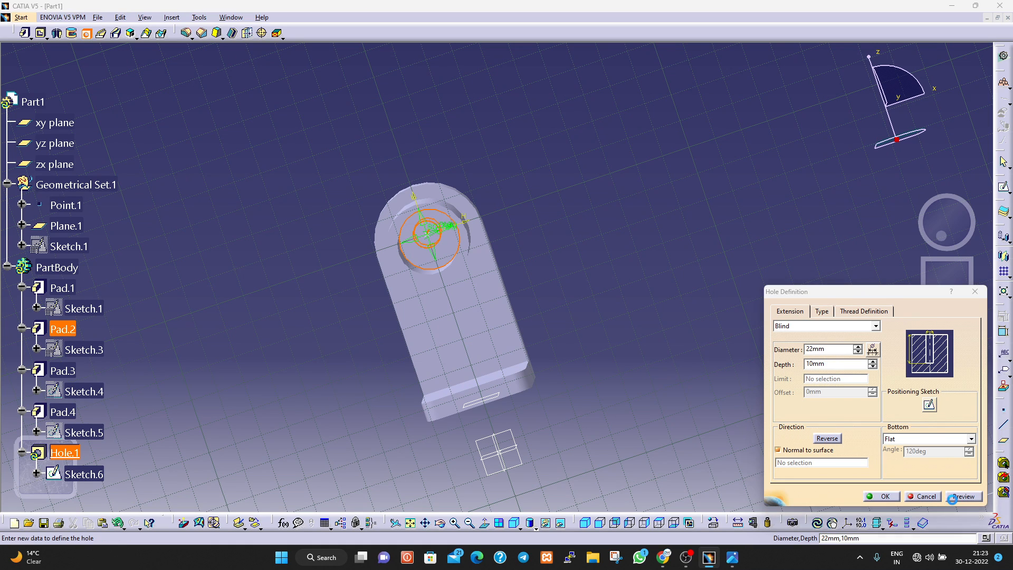
pyautogui.click(879, 496)
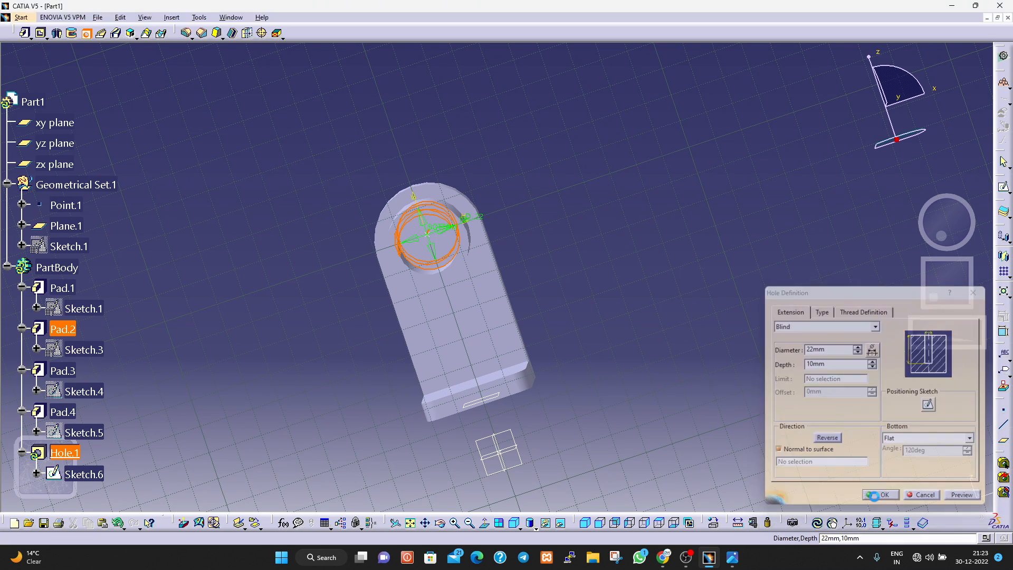
# Undo the 22 mm blind hole inside the boss.
pyautogui.moveTo(582, 296)
pyautogui.mouseDown(button='middle')
pyautogui.moveTo(570, 251)
pyautogui.moveTo(592, 309)
pyautogui.mouseUp(button='middle')
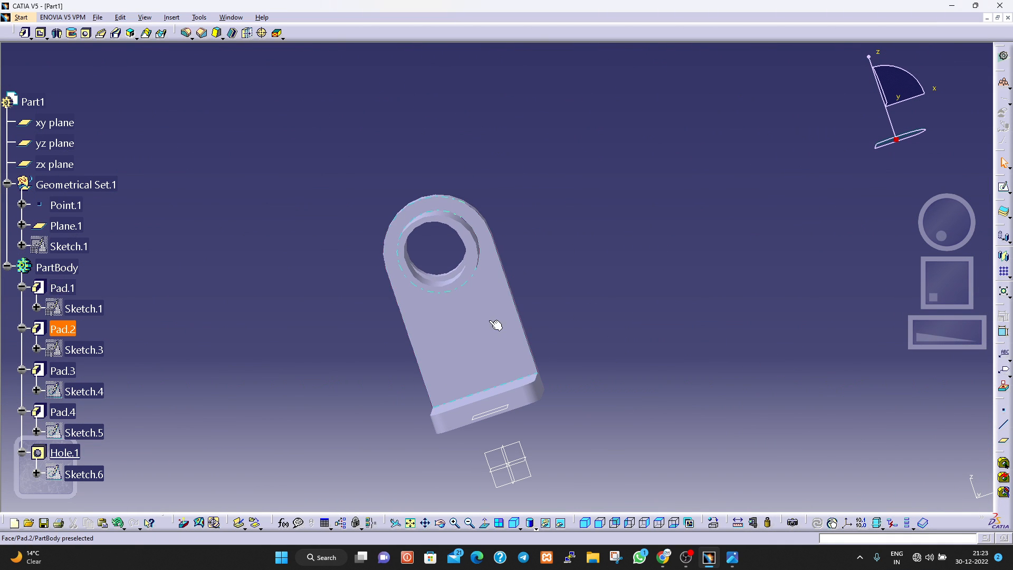
pyautogui.hotkey('ctrl', 'z')
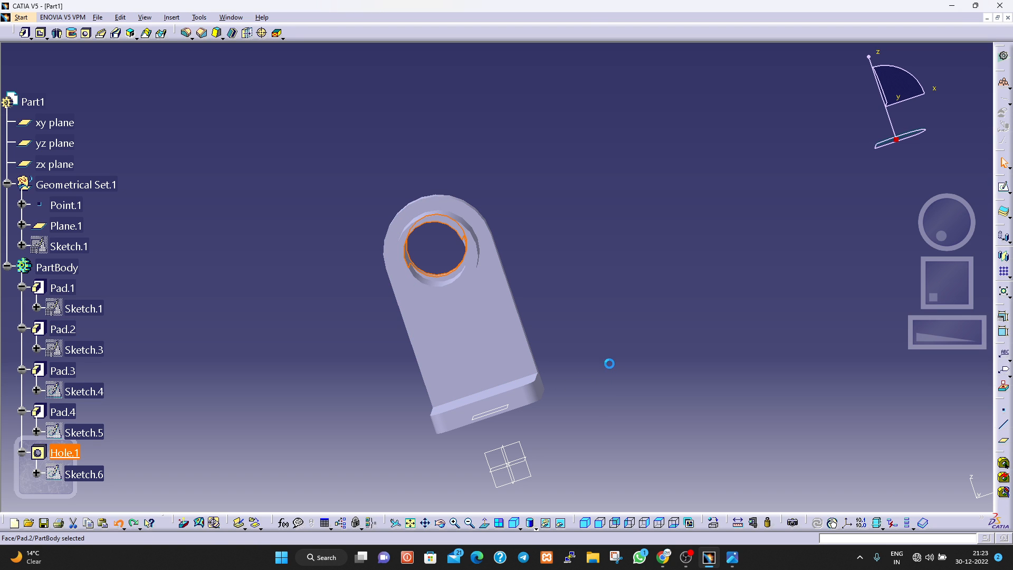
pyautogui.hotkey('ctrl', 'z')
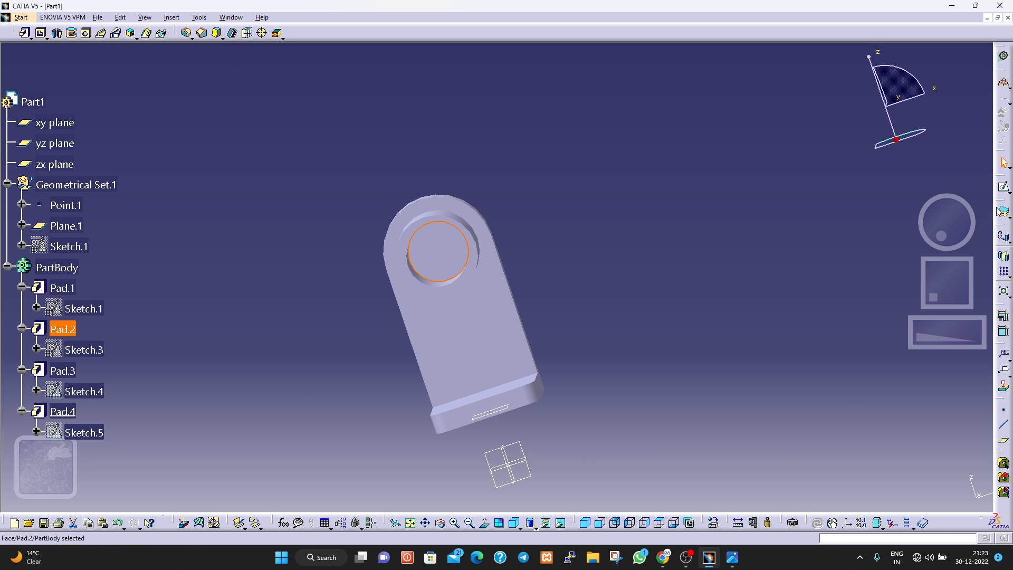
# Sketch a circle of about 10 mm radius on the plate face inside the boss, centred on the boss axis.
pyautogui.click(1004, 188)
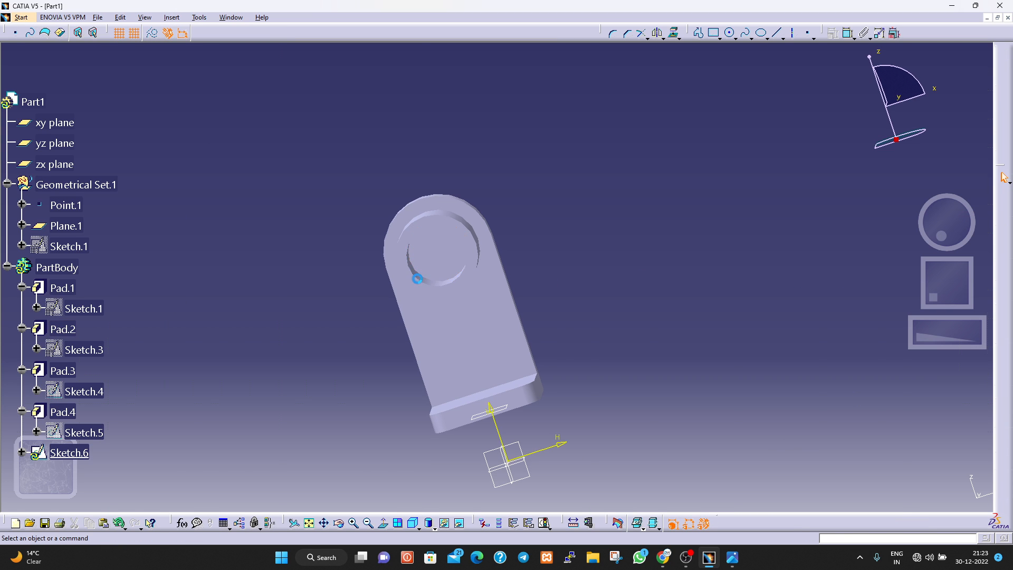
pyautogui.click(448, 234)
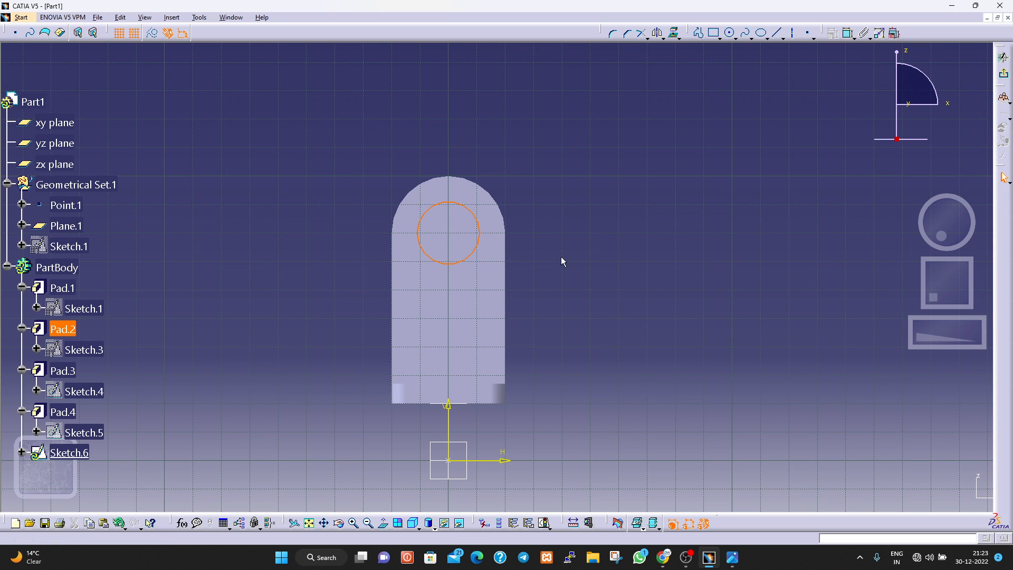
pyautogui.click(731, 34)
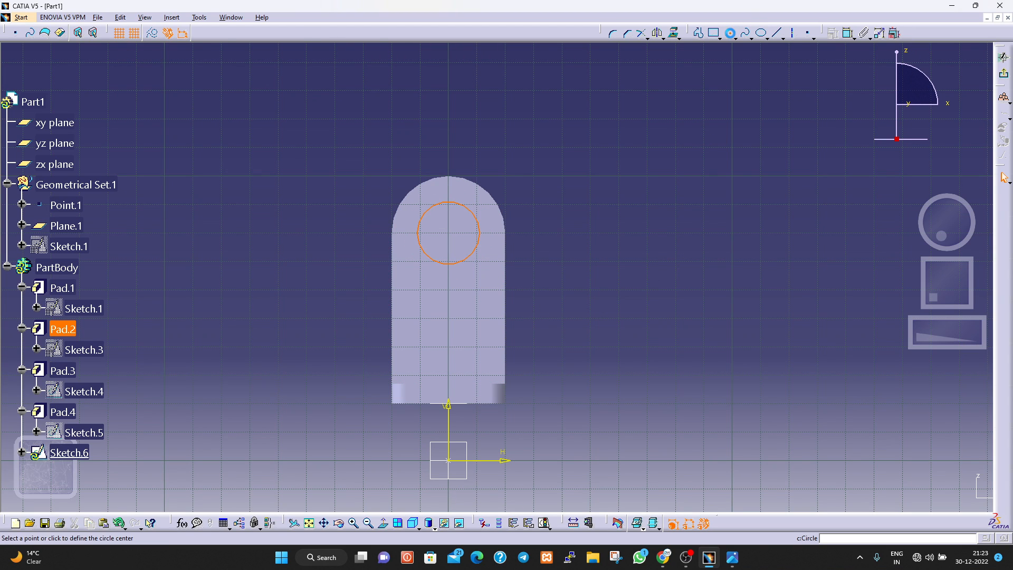
pyautogui.click(450, 232)
pyautogui.click(477, 233)
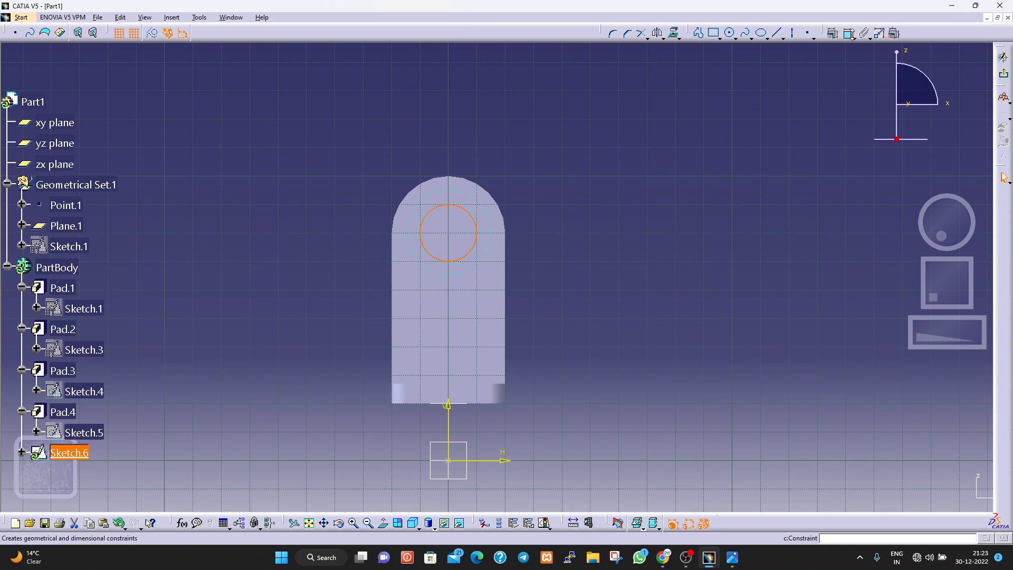
# Dimension the circle's radius, set it to 11 mm, and exit the sketch.
pyautogui.click(849, 33)
pyautogui.click(474, 249)
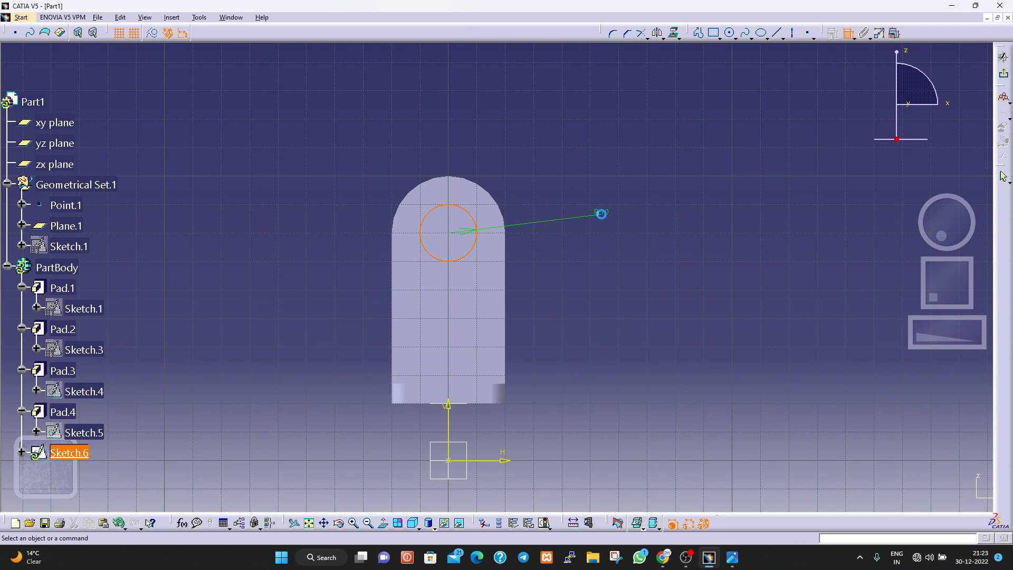
pyautogui.click(602, 214)
pyautogui.doubleClick(602, 212)
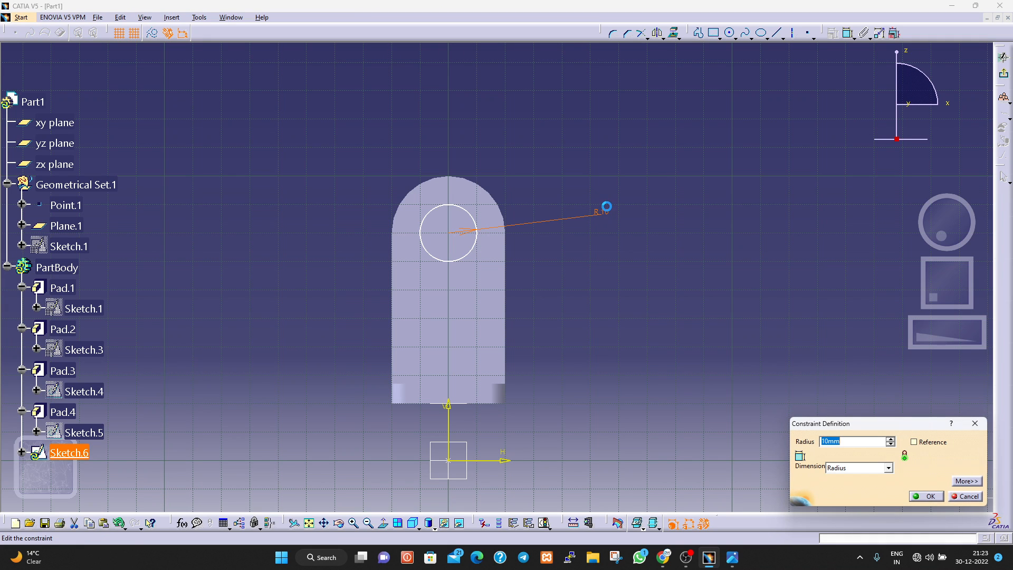
pyautogui.write('11')
pyautogui.press('Return')
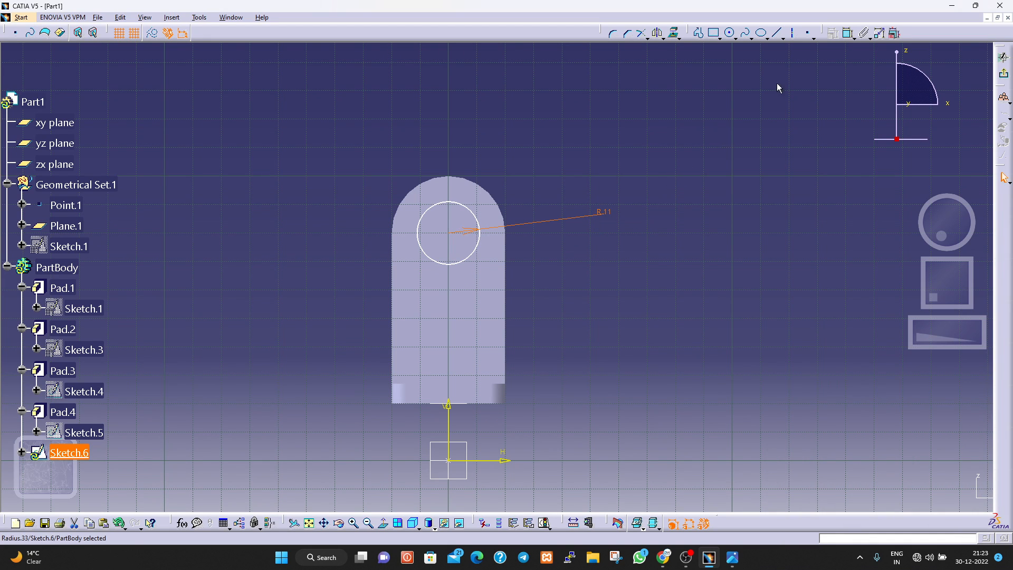
pyautogui.click(1003, 57)
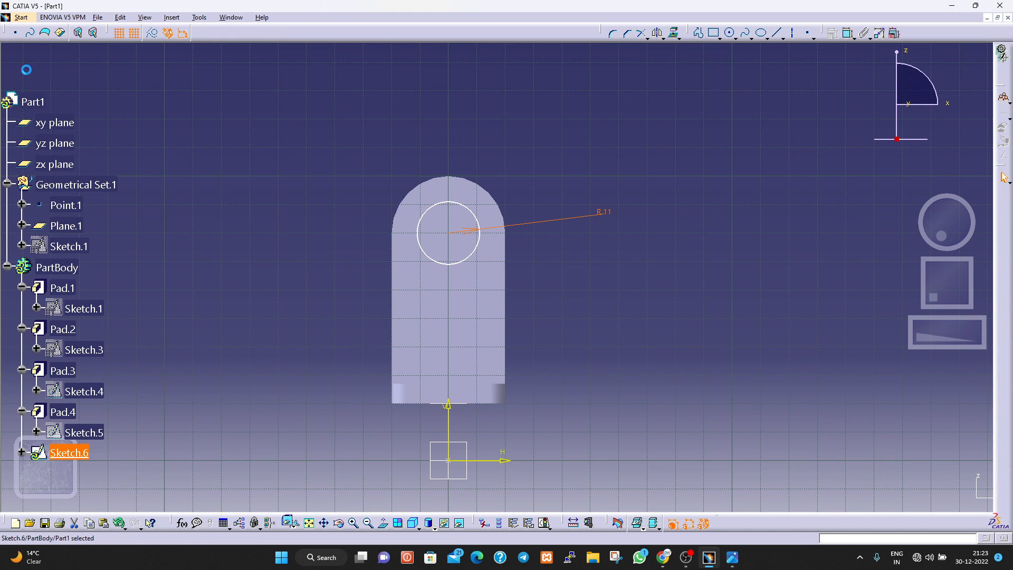
# Cut the R11 circle profile as a pocket 18 mm deep through the plate inside the boss.
pyautogui.click(42, 34)
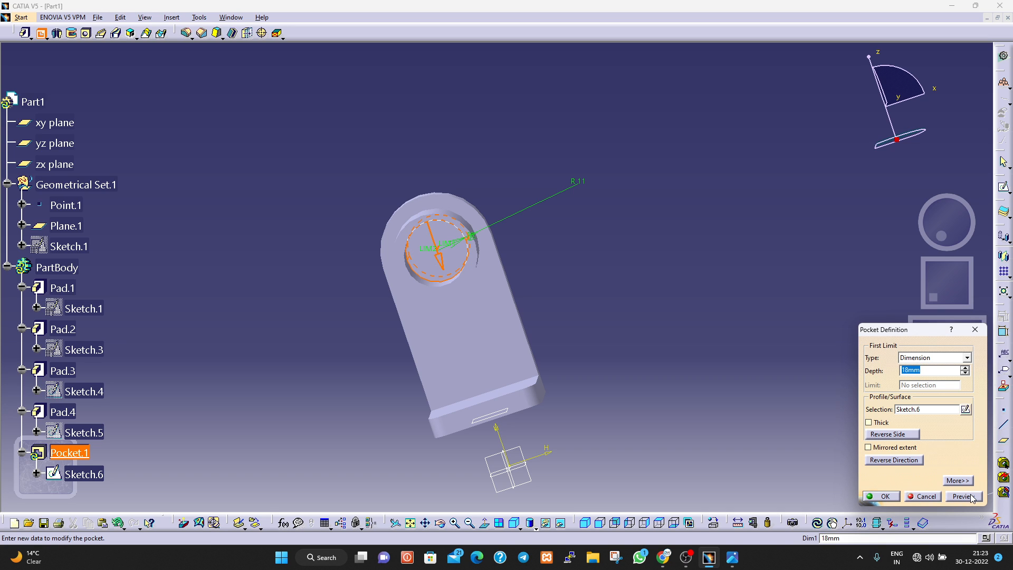
pyautogui.click(971, 498)
pyautogui.click(885, 496)
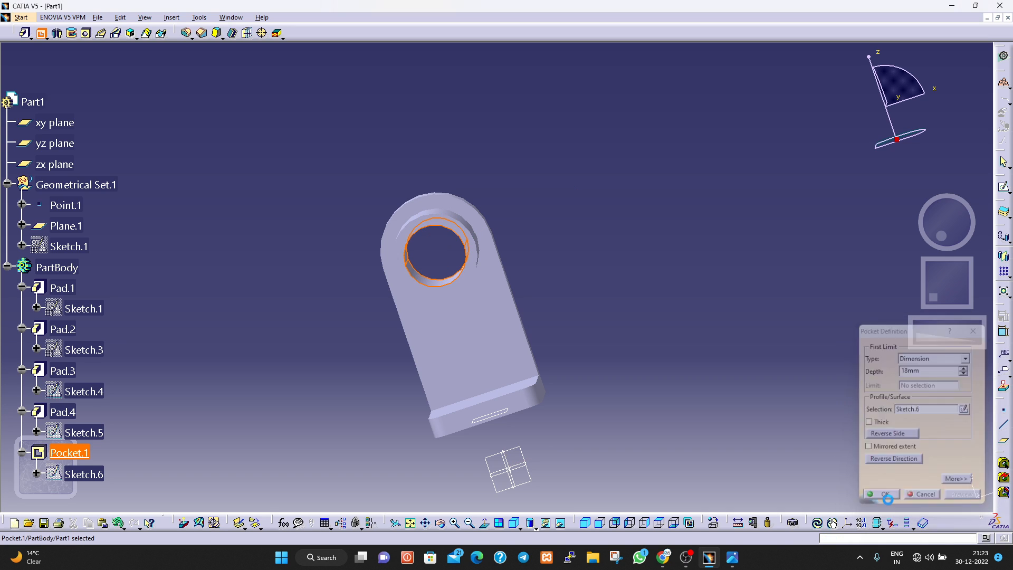
# Examine the rib placement and dimensions on the reference drawing against the model's plate and base faces.
pyautogui.moveTo(609, 375); pyautogui.dragTo(688, 370, button='middle')
pyautogui.moveTo(415, 411); pyautogui.dragTo(379, 396, button='middle')
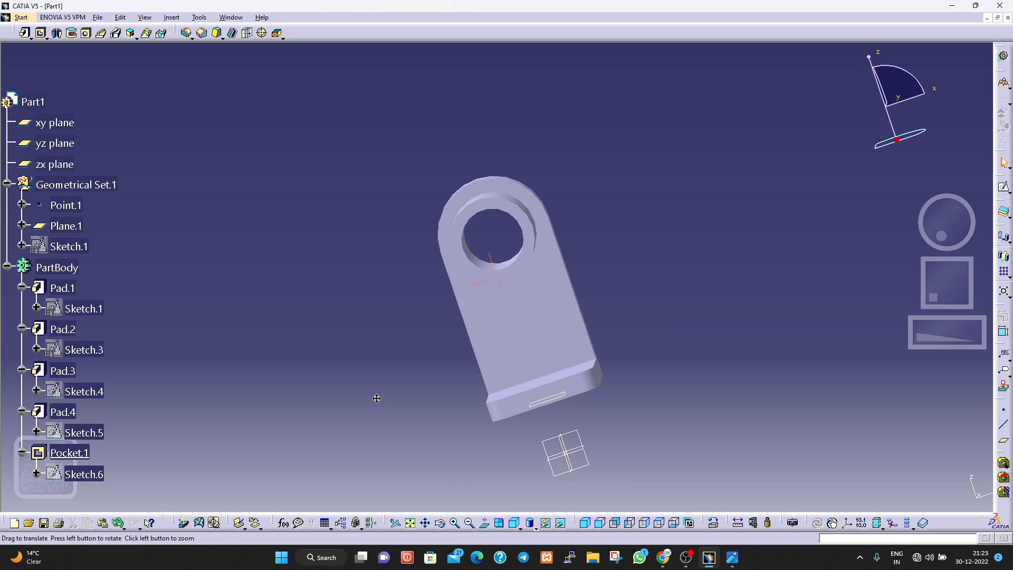
pyautogui.click(562, 352)
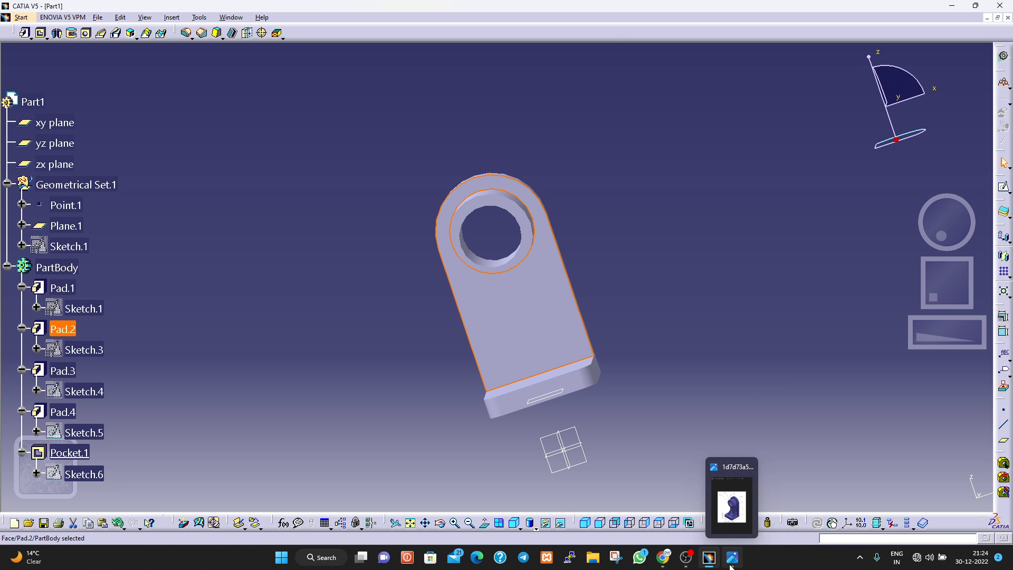
pyautogui.click(731, 500)
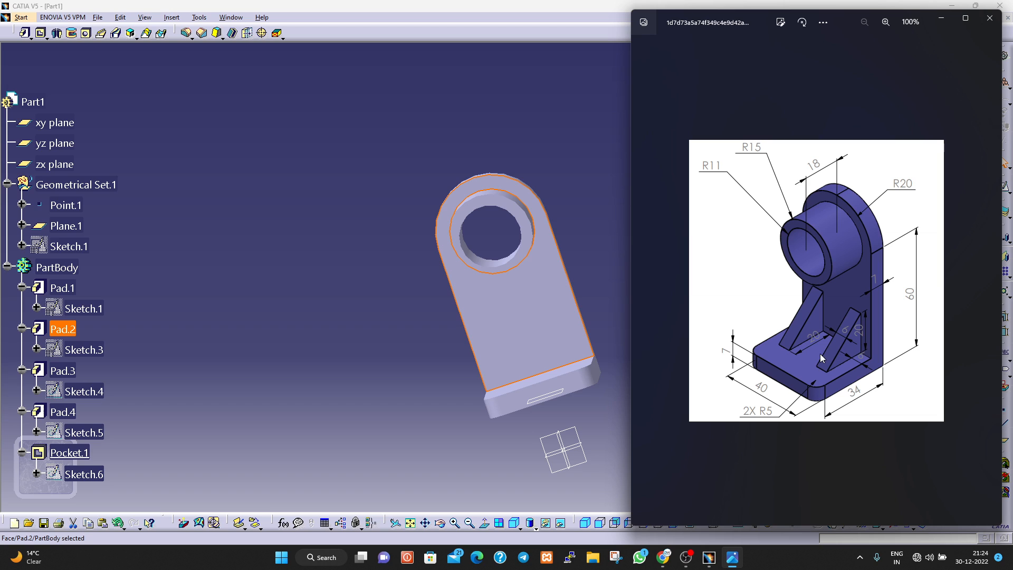
pyautogui.click(561, 379)
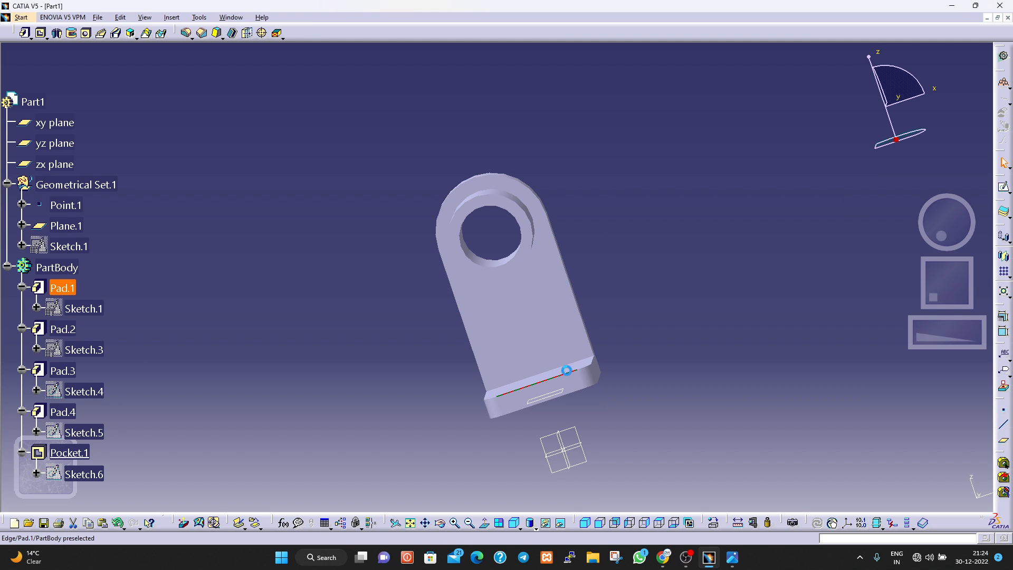
pyautogui.moveTo(399, 389); pyautogui.dragTo(441, 434, button='middle')
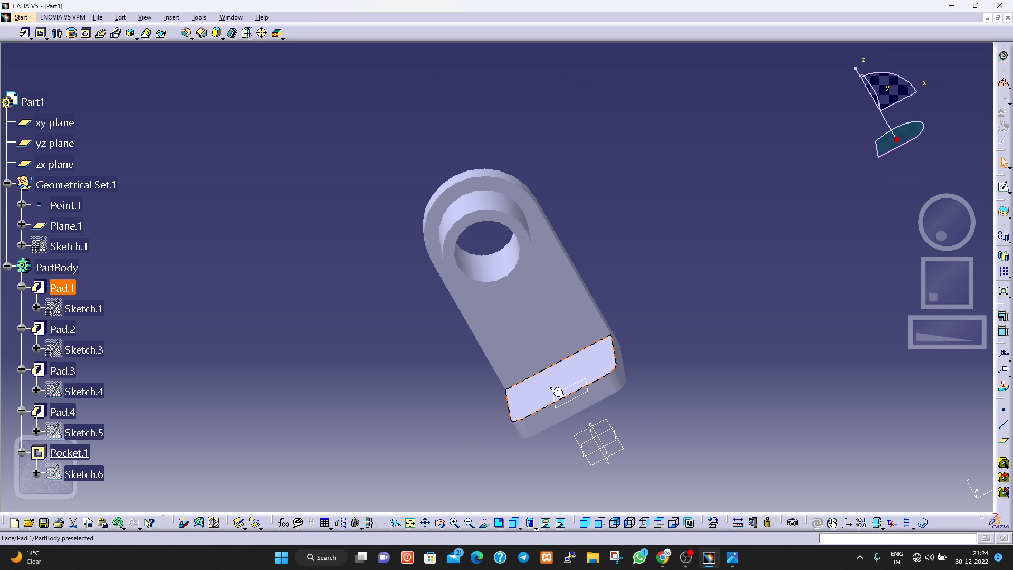
pyautogui.click(580, 330)
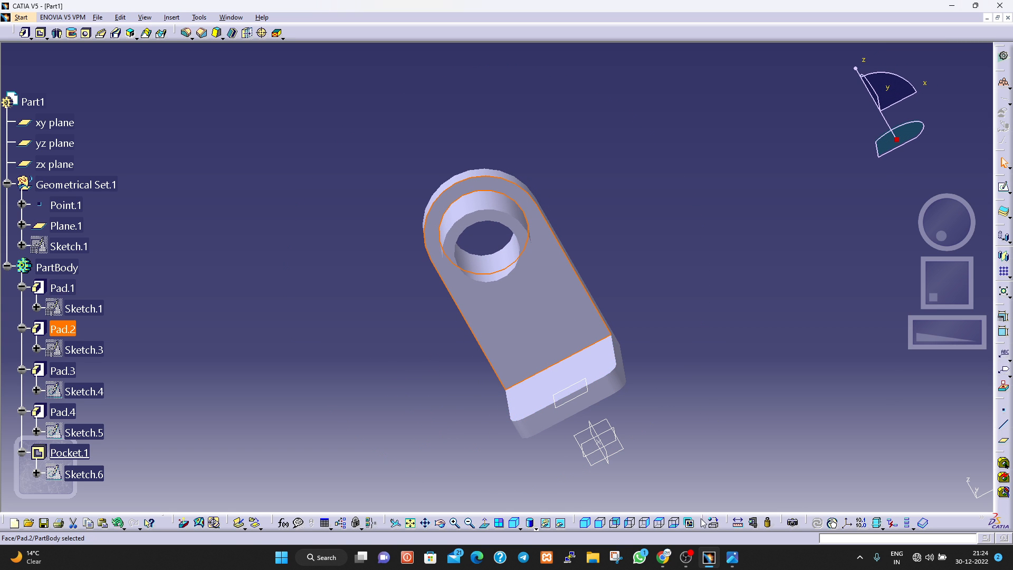
pyautogui.click(738, 563)
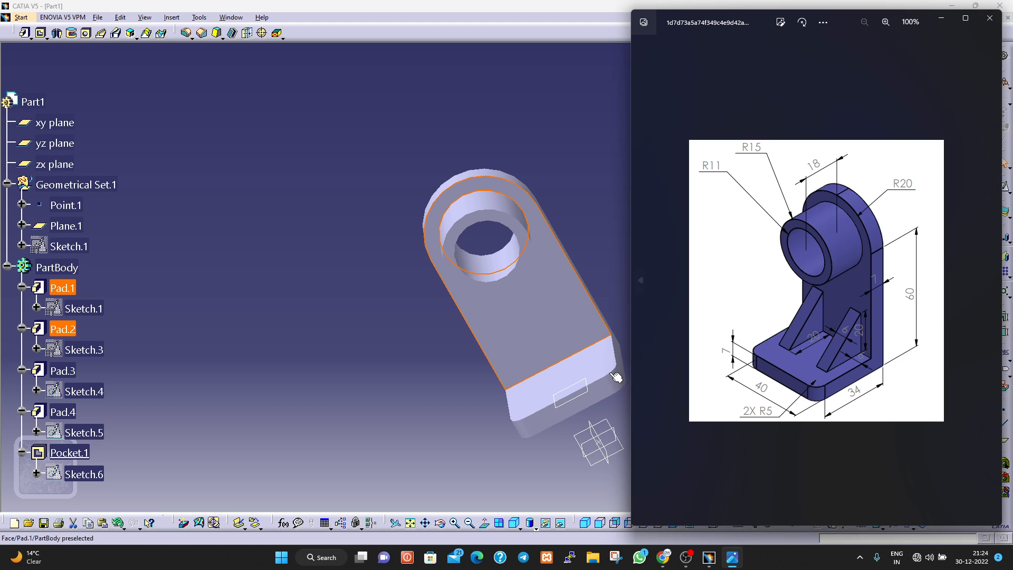
# Start a sketch on the top face of the base, with the base outline in view.
pyautogui.click(595, 360)
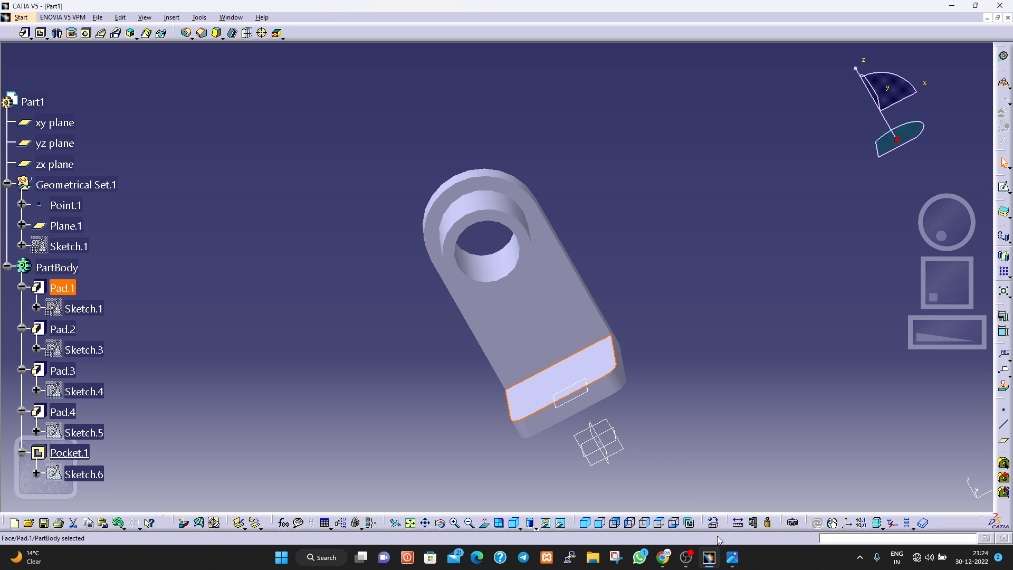
pyautogui.moveTo(737, 557)
pyautogui.scroll(-2, 97, 139)
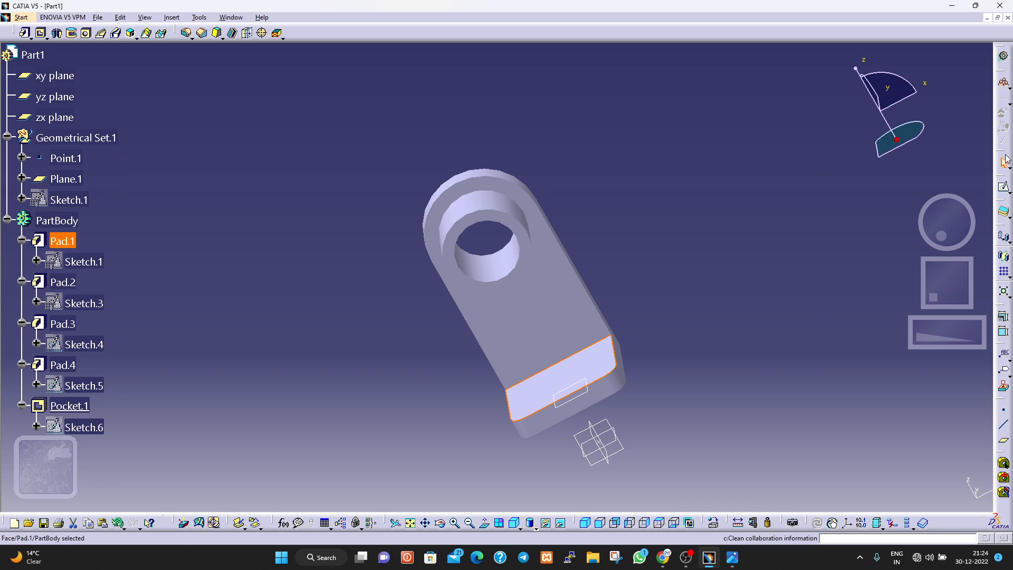
pyautogui.click(1003, 188)
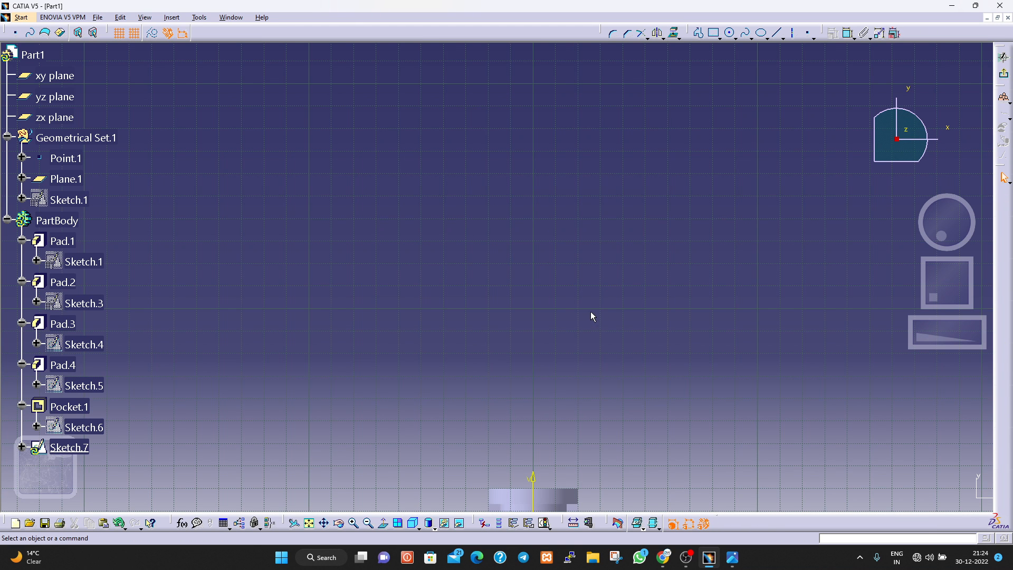
pyautogui.moveTo(591, 311); pyautogui.dragTo(592, 111, button='middle')
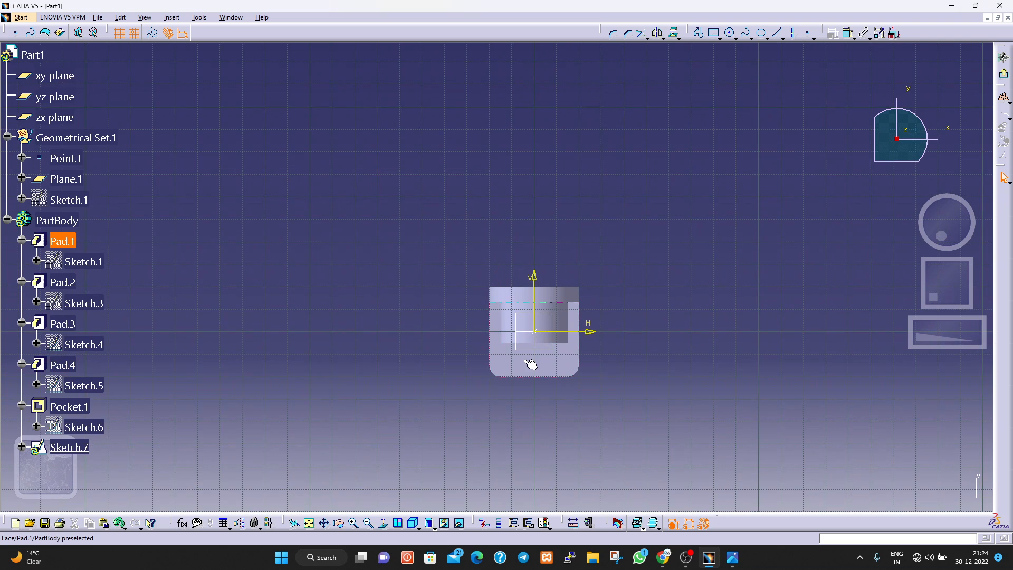
pyautogui.moveTo(530, 364); pyautogui.dragTo(538, 305, button='middle')
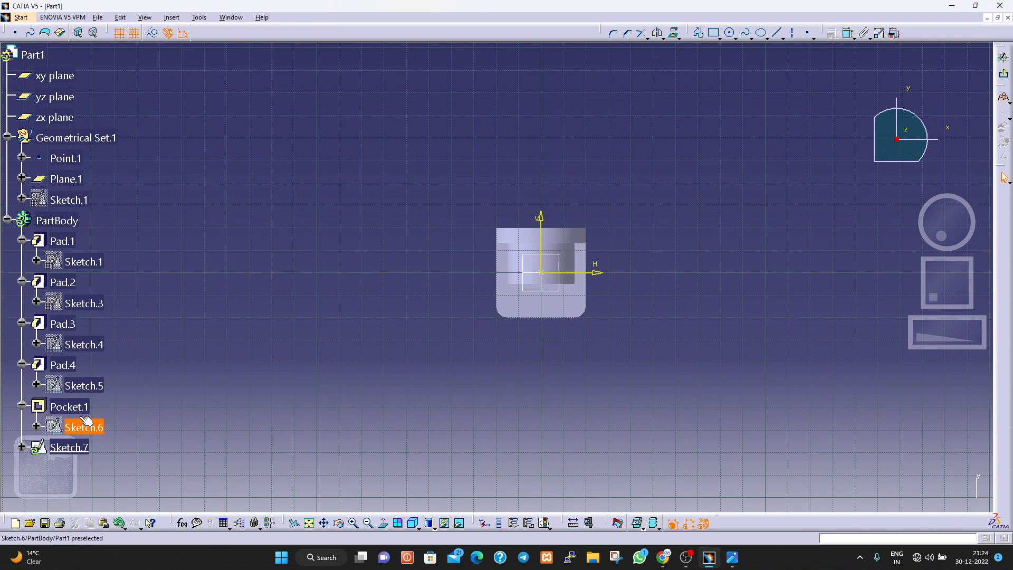
# Try hiding the Pad.4 boss to clear the sketch view, restore its visibility, and exit the empty sketch.
pyautogui.rightClick(69, 370)
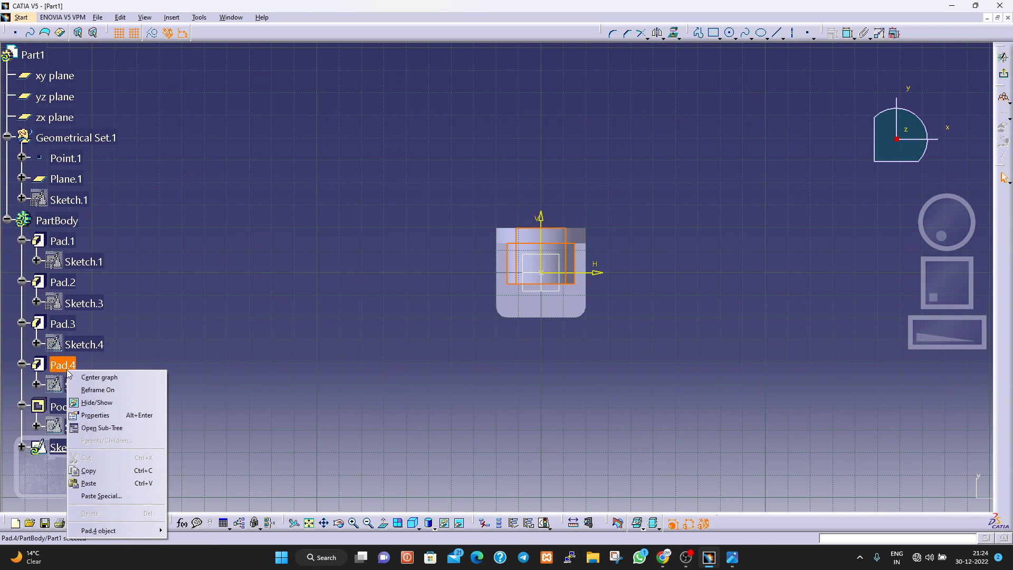
pyautogui.click(90, 402)
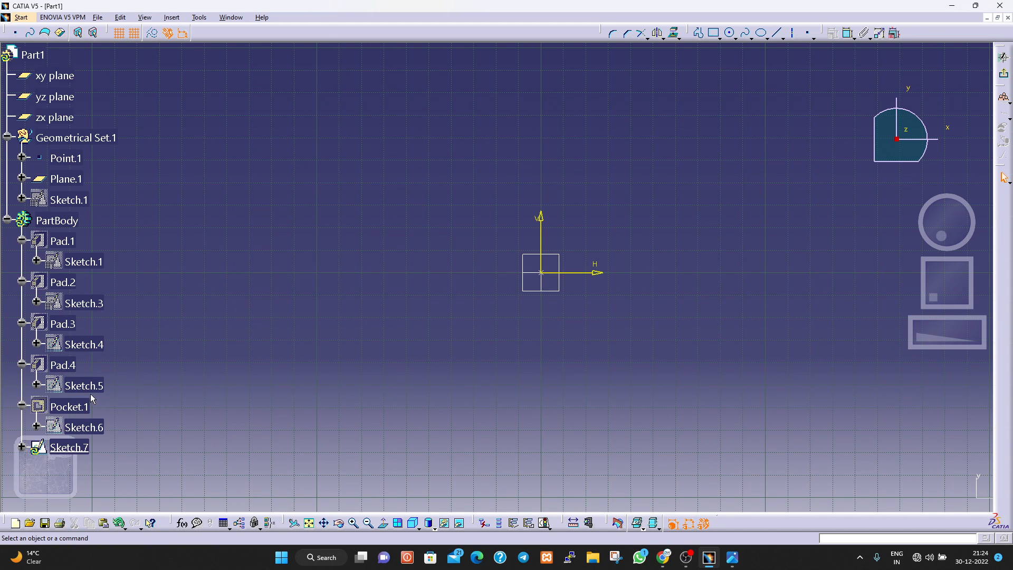
pyautogui.rightClick(60, 364)
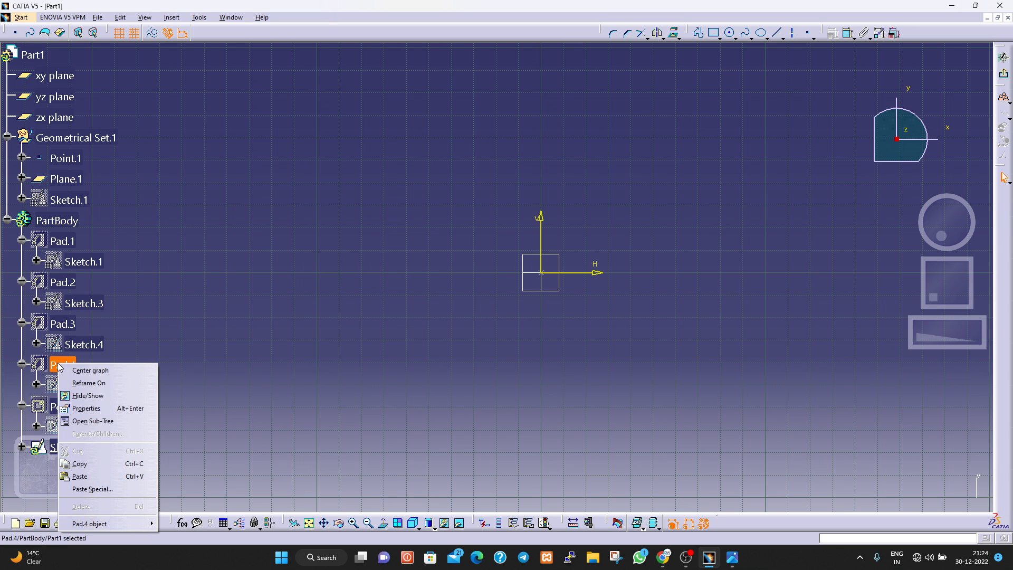
pyautogui.click(90, 396)
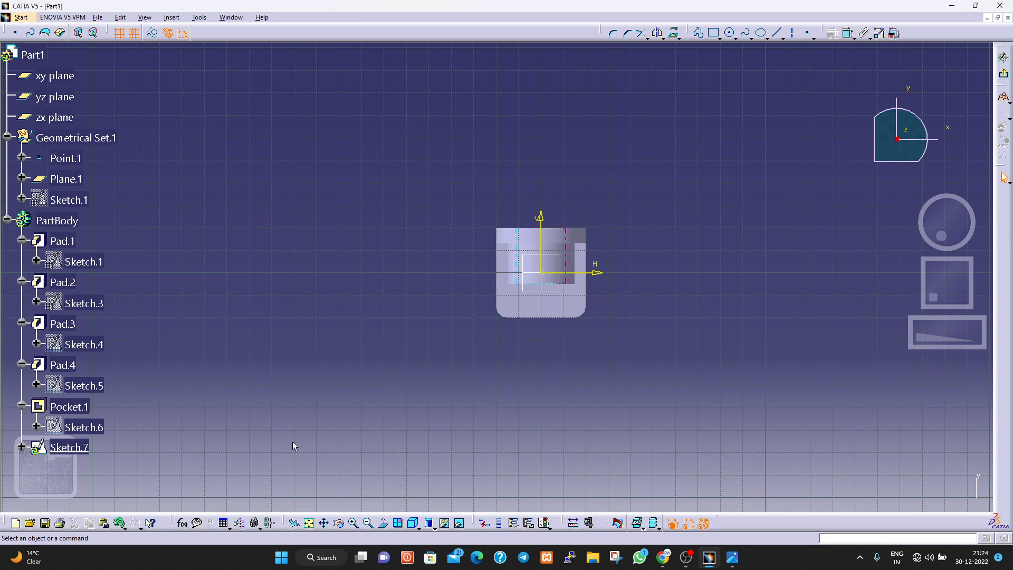
pyautogui.click(572, 267)
pyautogui.rightClick(70, 368)
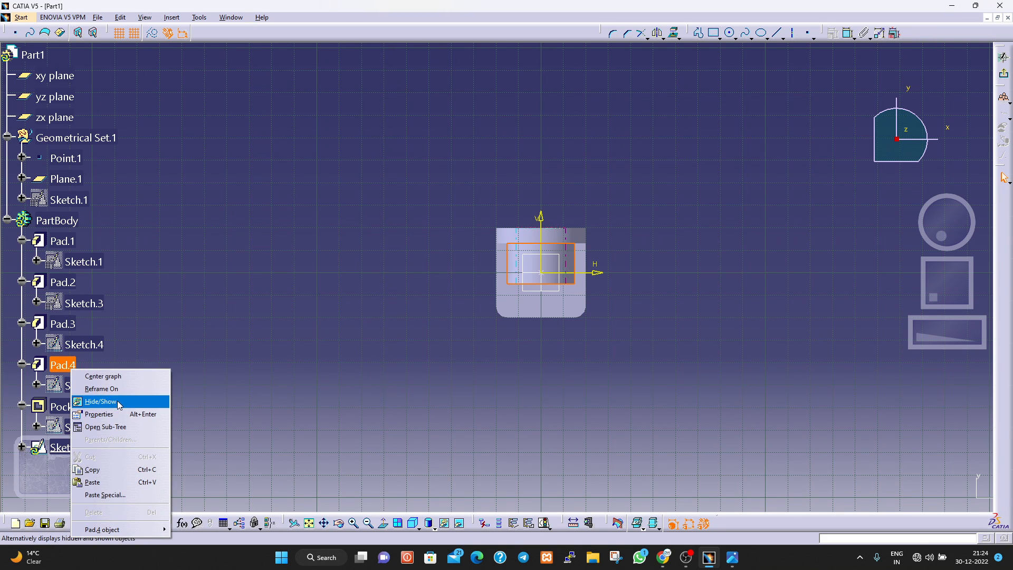
pyautogui.click(117, 401)
pyautogui.click(62, 364)
pyautogui.rightClick(58, 366)
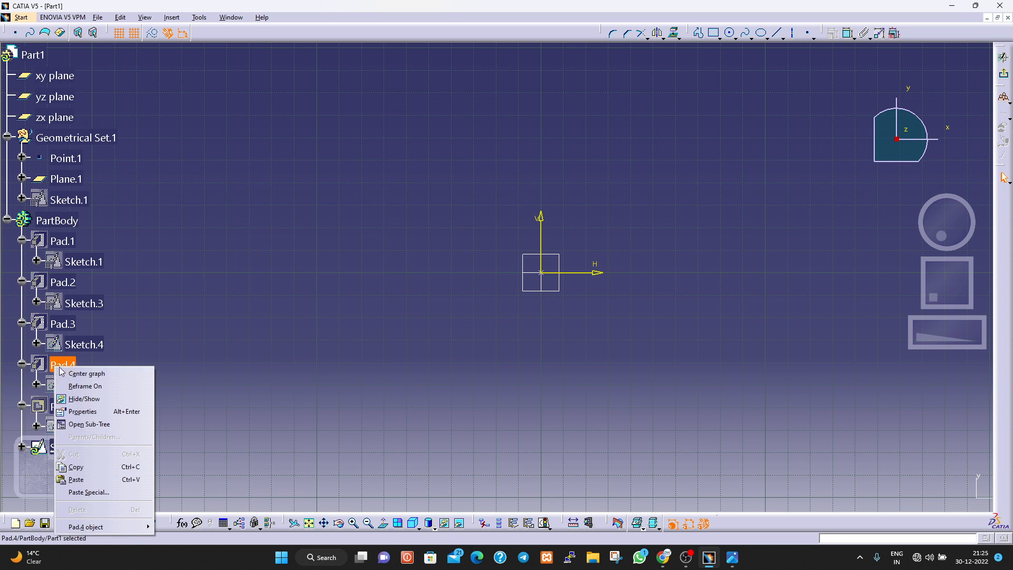
pyautogui.click(95, 400)
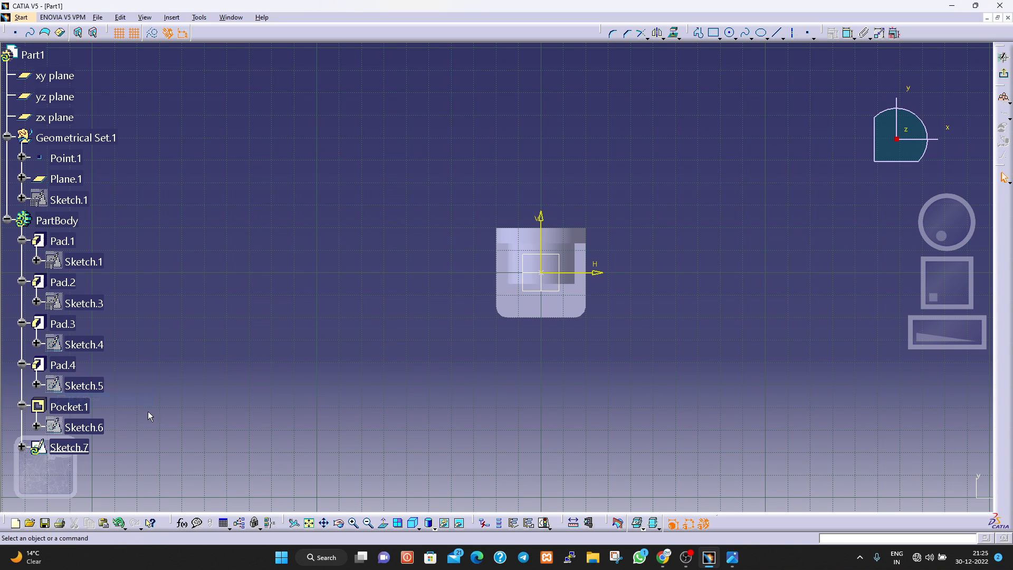
pyautogui.click(1003, 74)
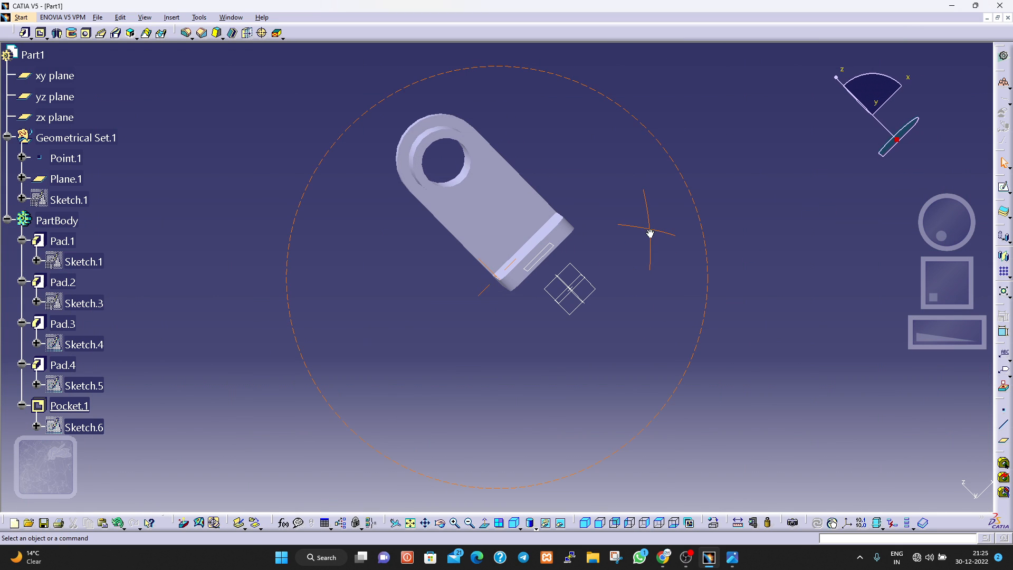
# Start a sketch on the upright plate's boss-side face and check the rib dimensions on the reference drawing.
pyautogui.click(534, 217)
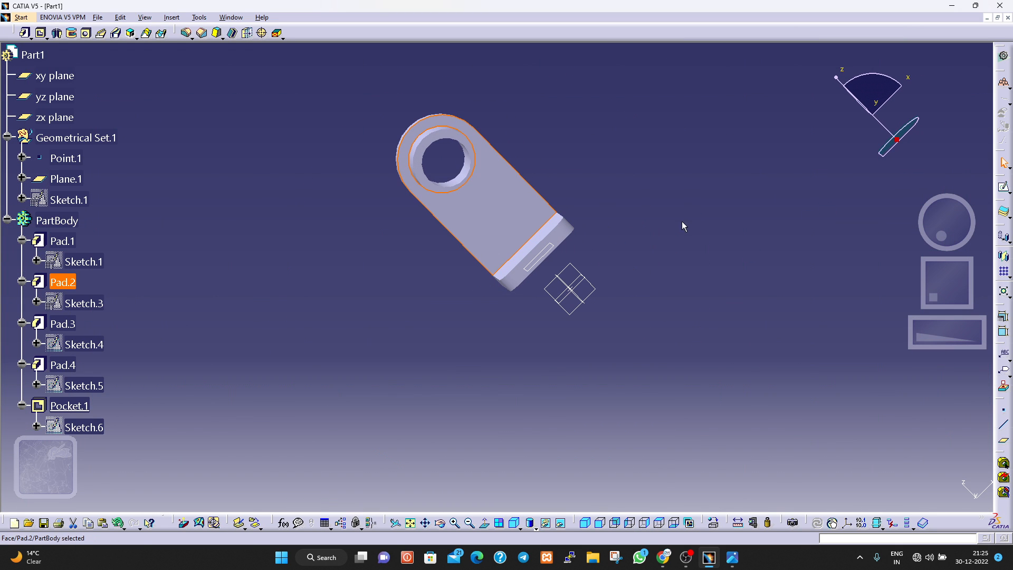
pyautogui.click(1004, 188)
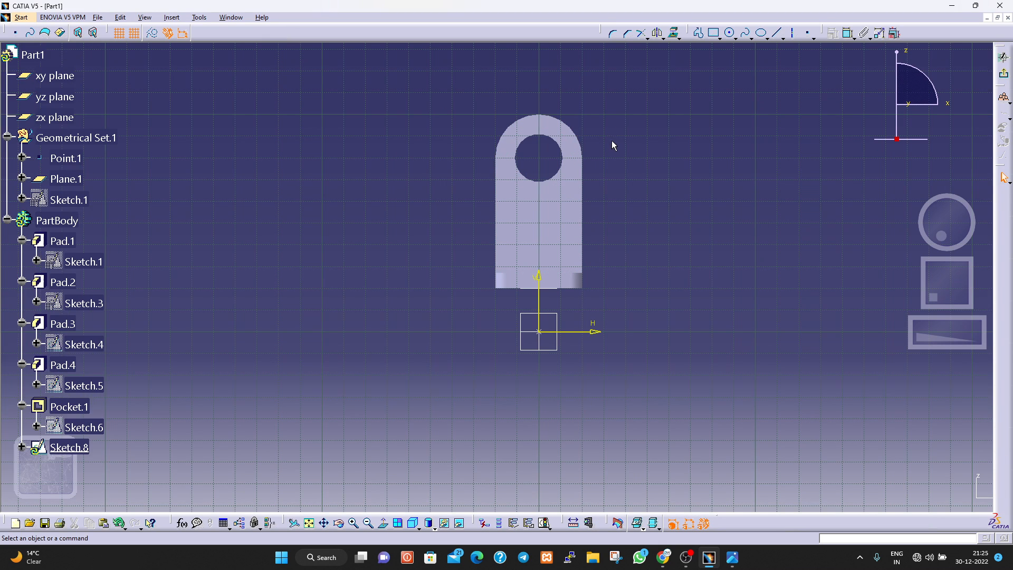
pyautogui.moveTo(611, 161); pyautogui.dragTo(606, 81, button='middle')
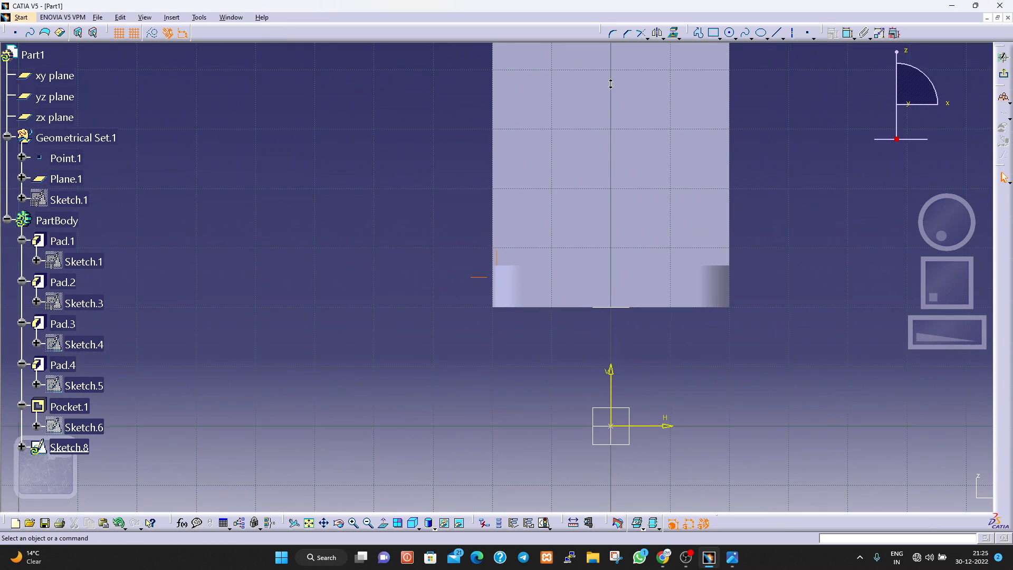
pyautogui.click(736, 560)
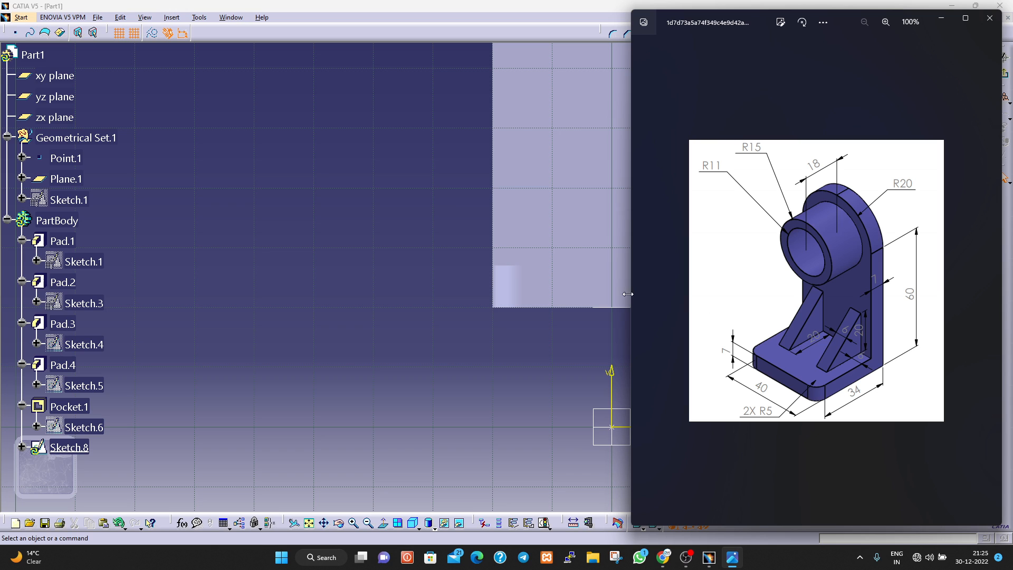
pyautogui.click(552, 252)
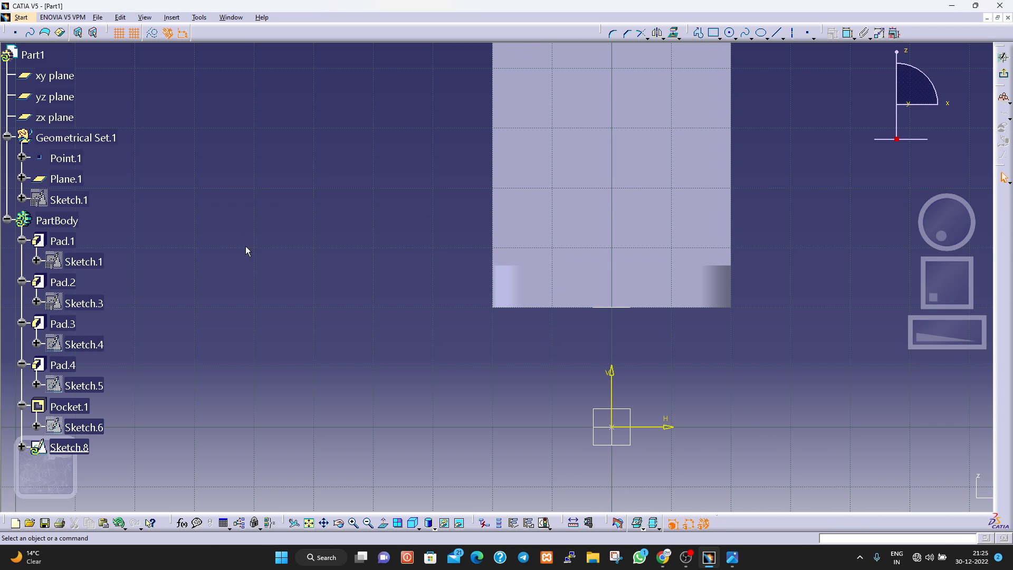
pyautogui.click(732, 557)
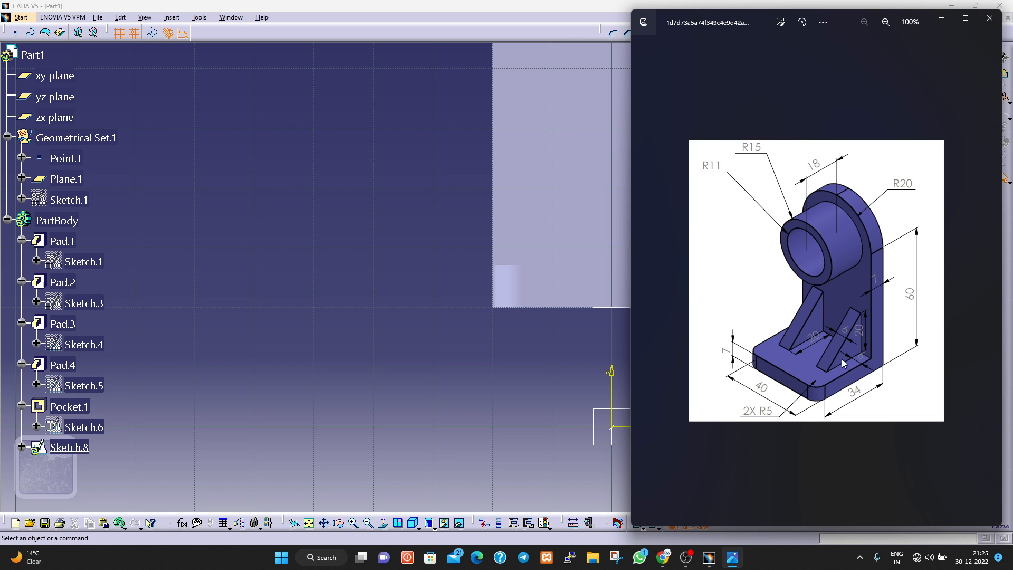
pyautogui.click(537, 359)
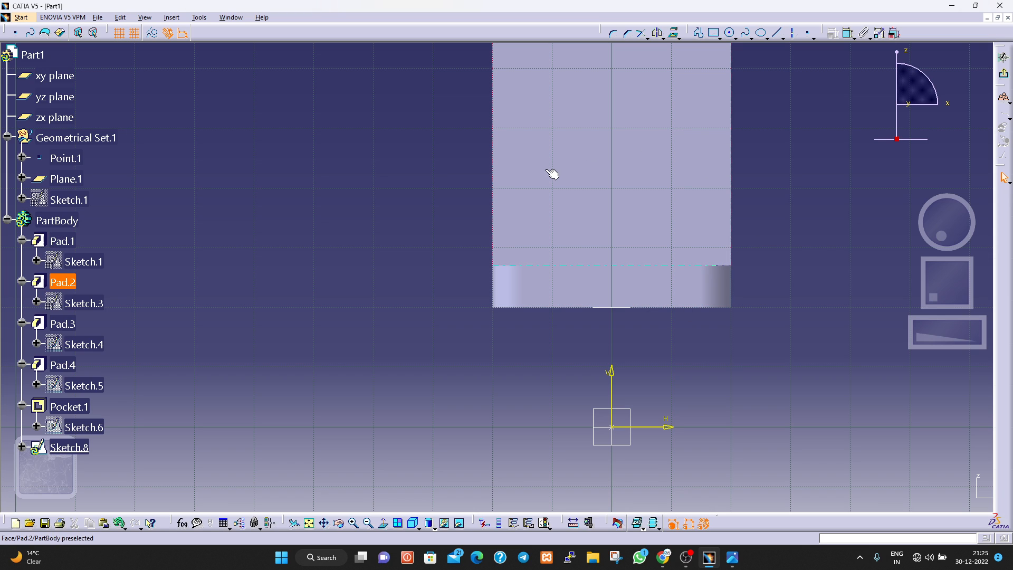
pyautogui.click(850, 37)
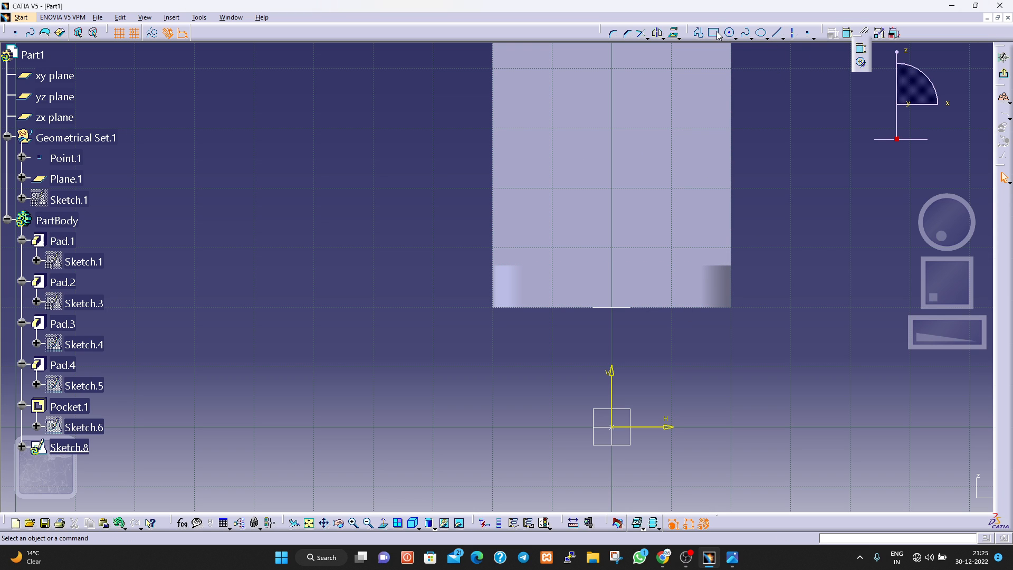
pyautogui.click(671, 132)
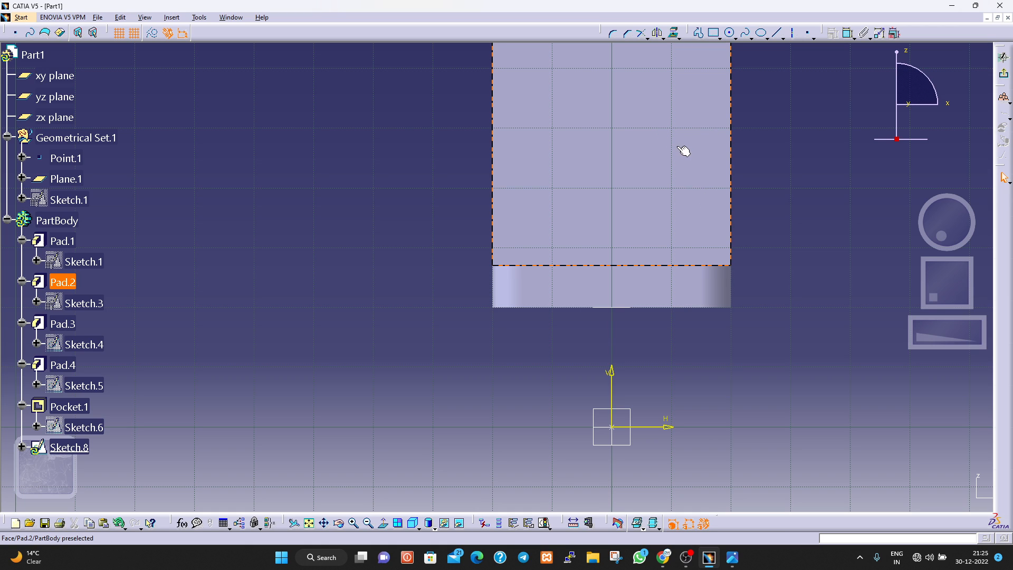
# With grid snapping off, sketch a vertical rectangle about 7 mm wide and 20 mm high on the right half of the plate, just above the base.
pyautogui.click(714, 34)
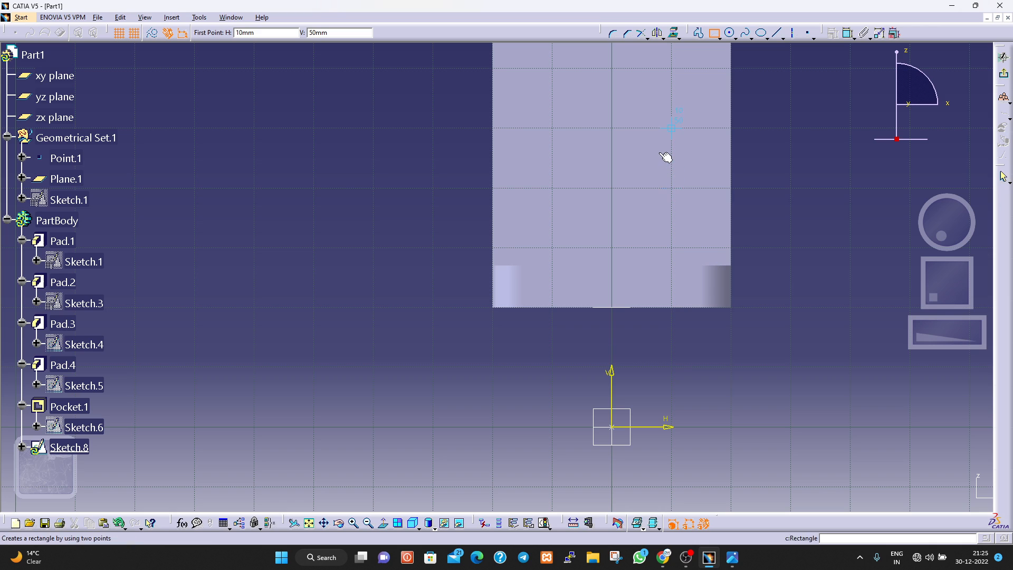
pyautogui.click(133, 33)
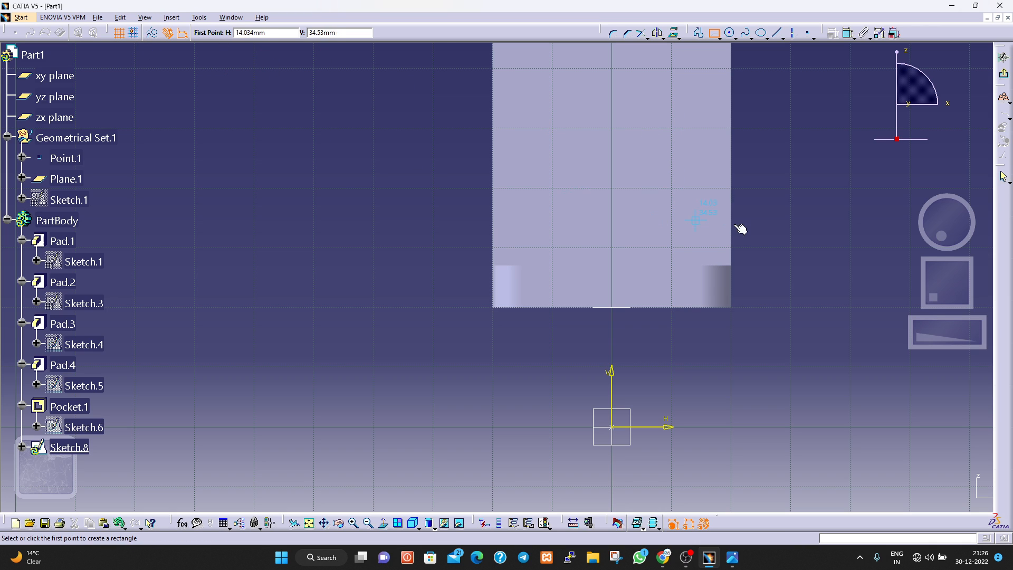
pyautogui.click(646, 140)
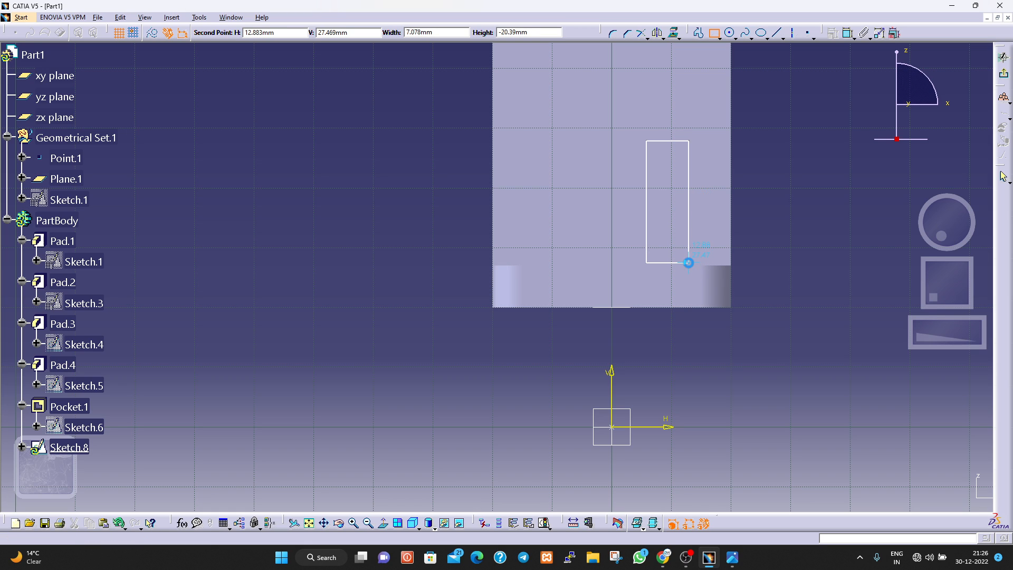
pyautogui.click(689, 262)
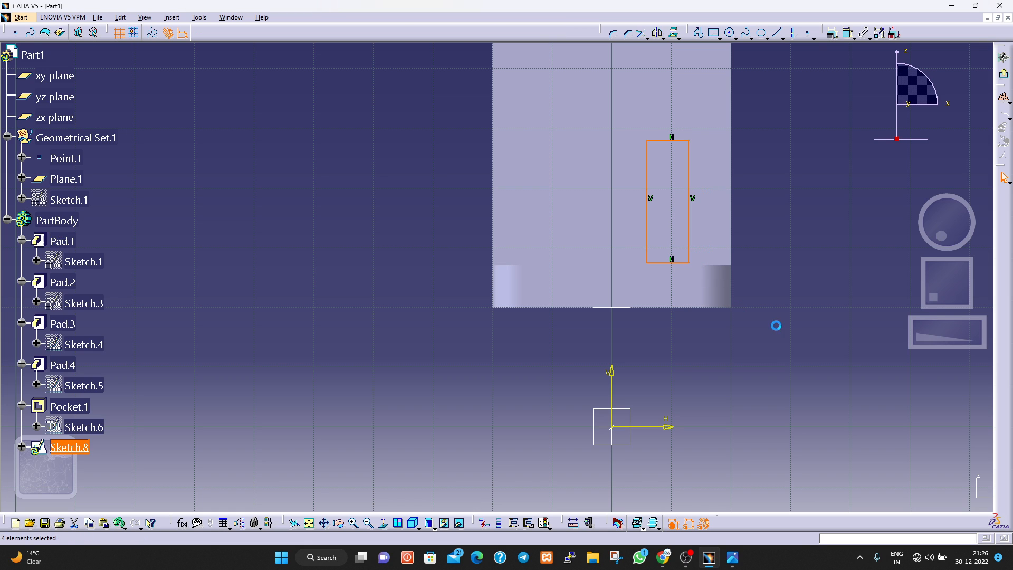
# Sketch a second vertical rectangle about 6 mm wide and 21 mm high on the left half of the plate.
pyautogui.click(713, 33)
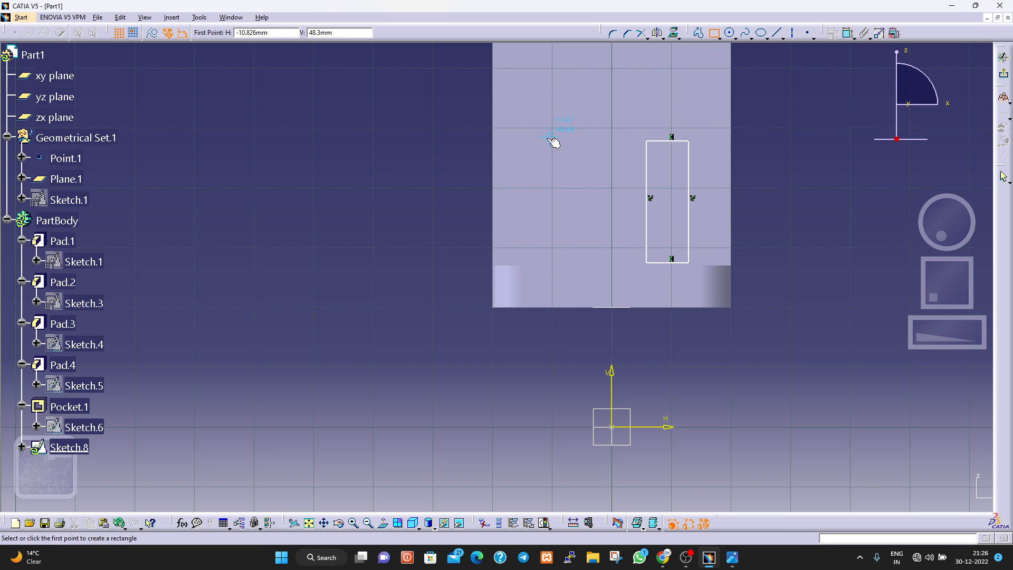
pyautogui.click(545, 138)
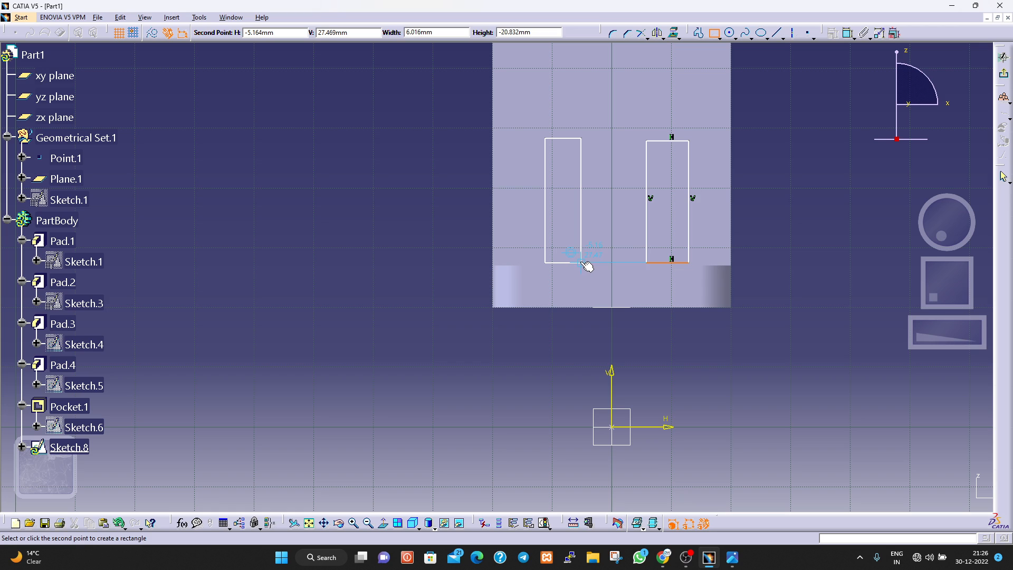
pyautogui.click(581, 261)
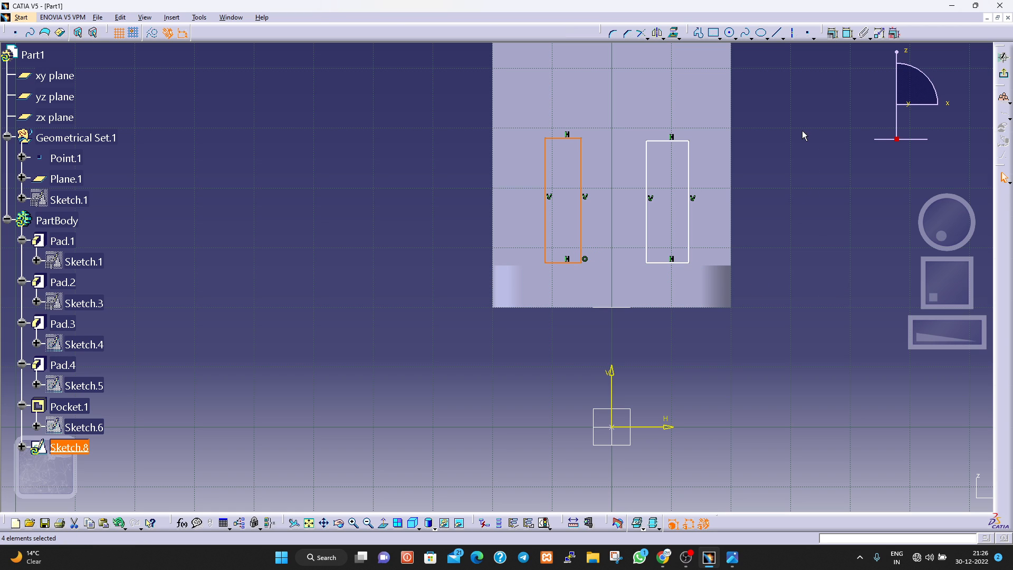
pyautogui.click(842, 152)
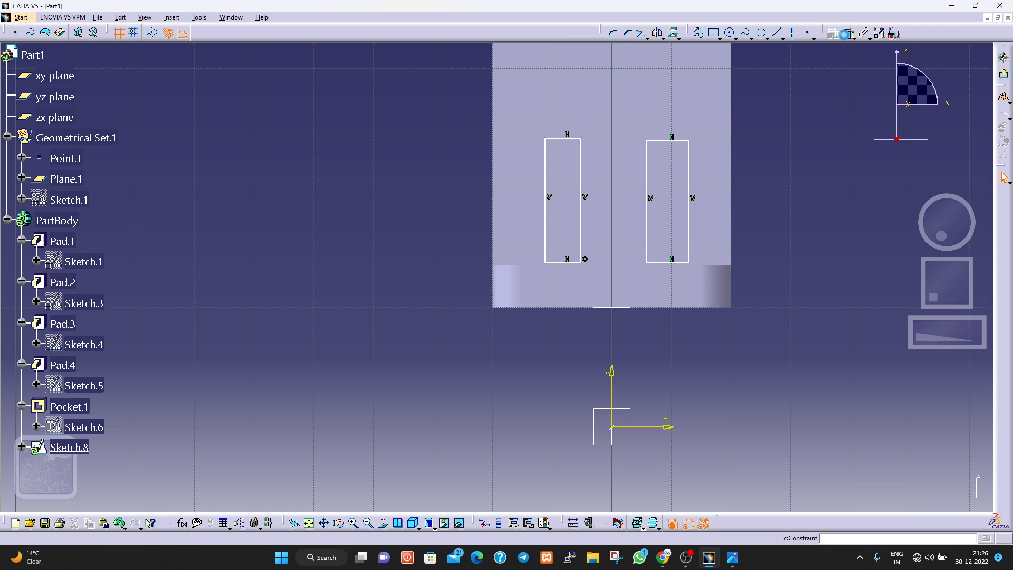
# Constrain the right rectangle's outer side to a 6 mm offset from the plate's right edge.
pyautogui.click(848, 35)
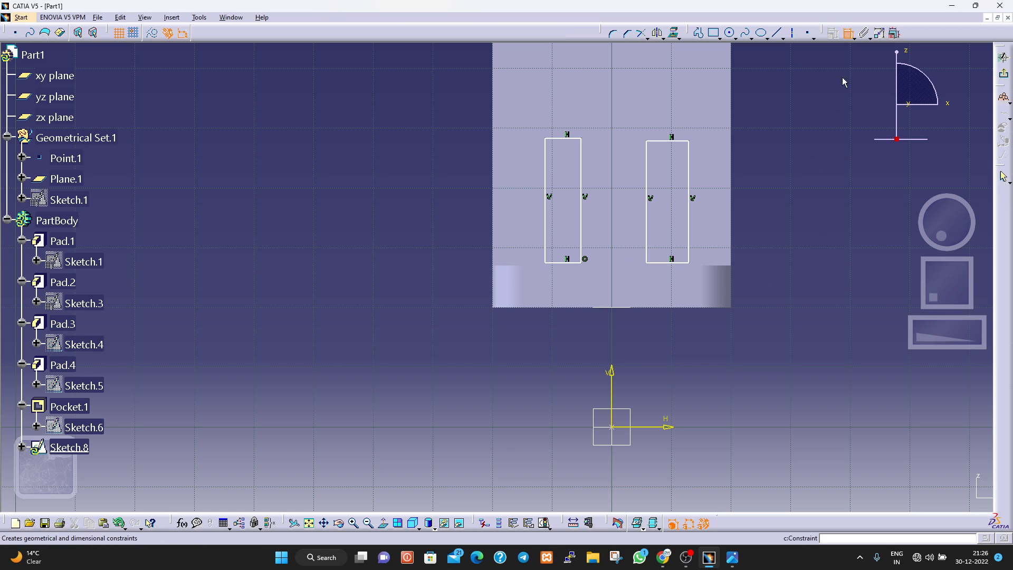
pyautogui.click(689, 239)
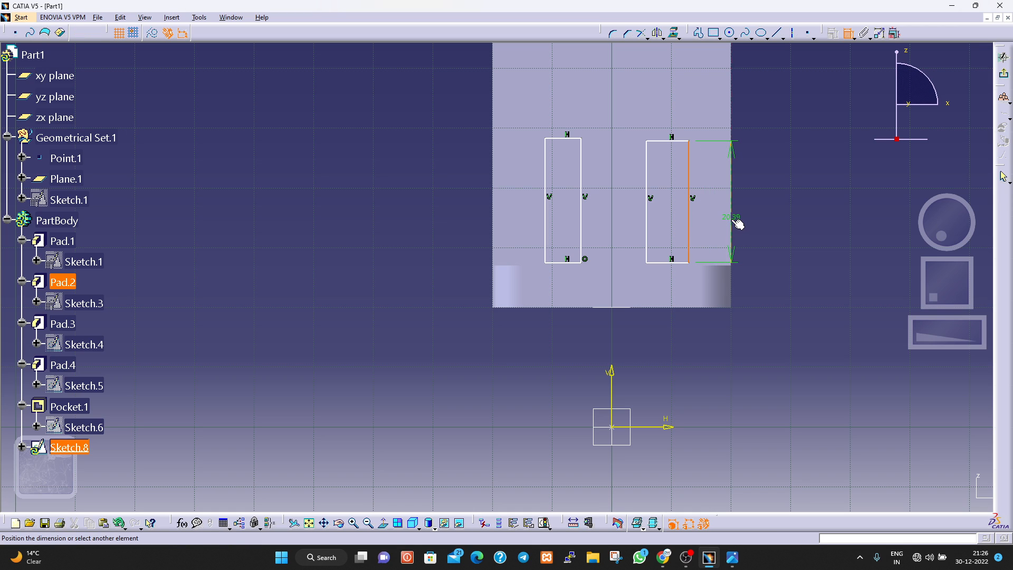
pyautogui.click(735, 213)
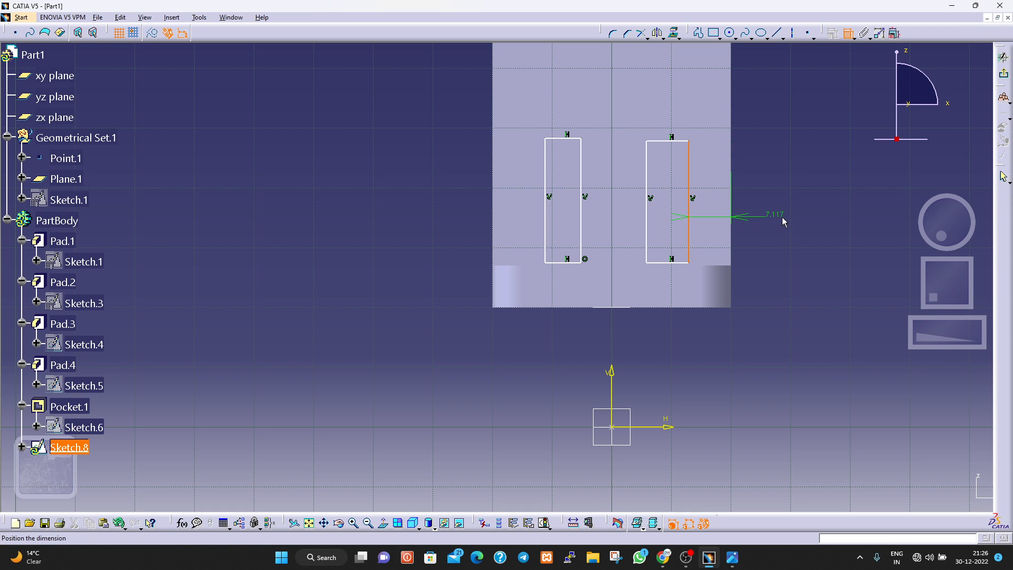
pyautogui.click(783, 219)
pyautogui.doubleClick(780, 215)
pyautogui.write('6')
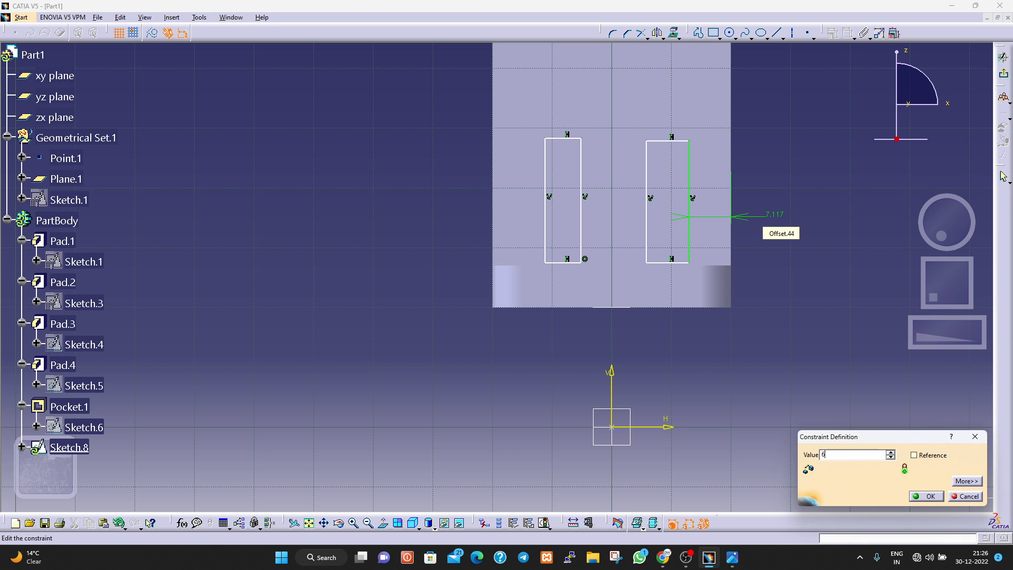
pyautogui.press('Return')
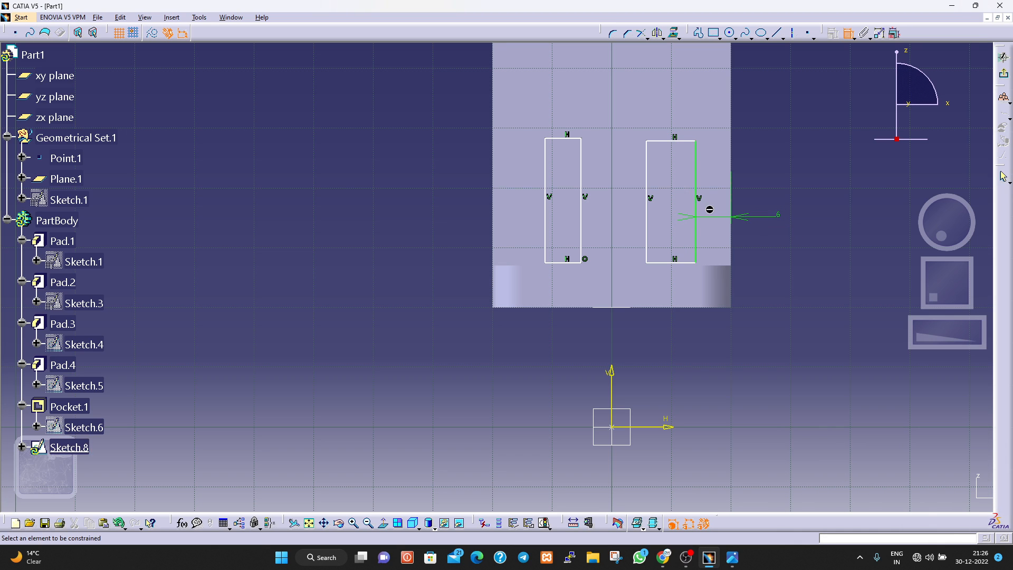
# Dimension the right rectangle's top line and set its width to 6 mm.
pyautogui.click(675, 141)
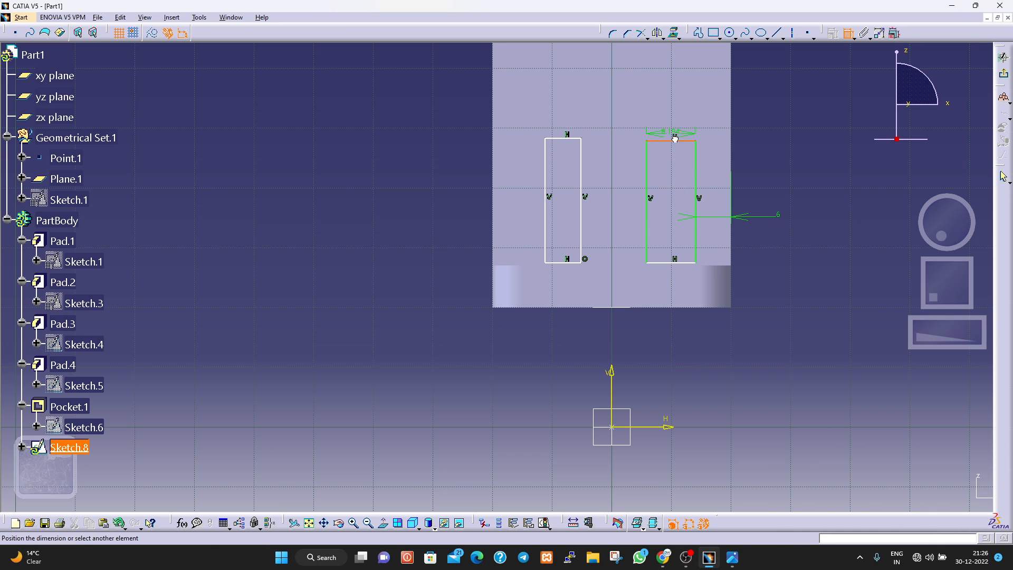
pyautogui.click(773, 145)
pyautogui.doubleClick(774, 144)
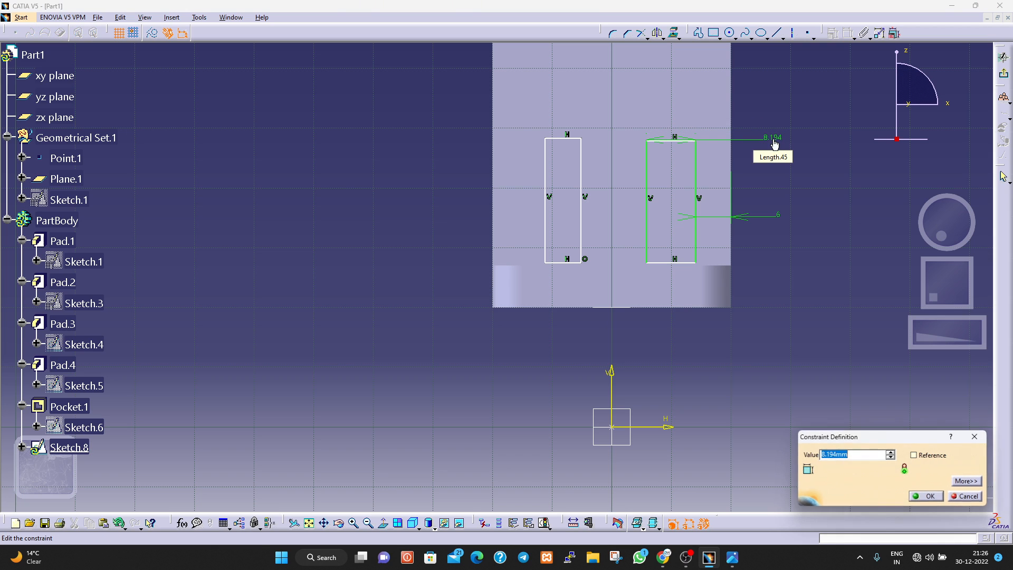
pyautogui.write('6')
pyautogui.press('Return')
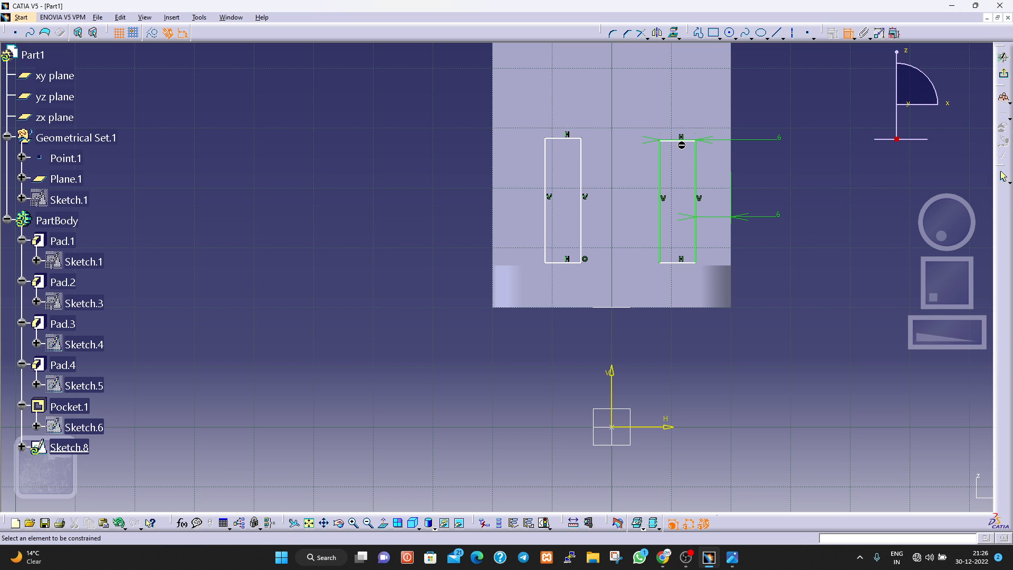
# Dimension the distance between the right rectangle's top and bottom lines and set its height to 20 mm.
pyautogui.click(680, 141)
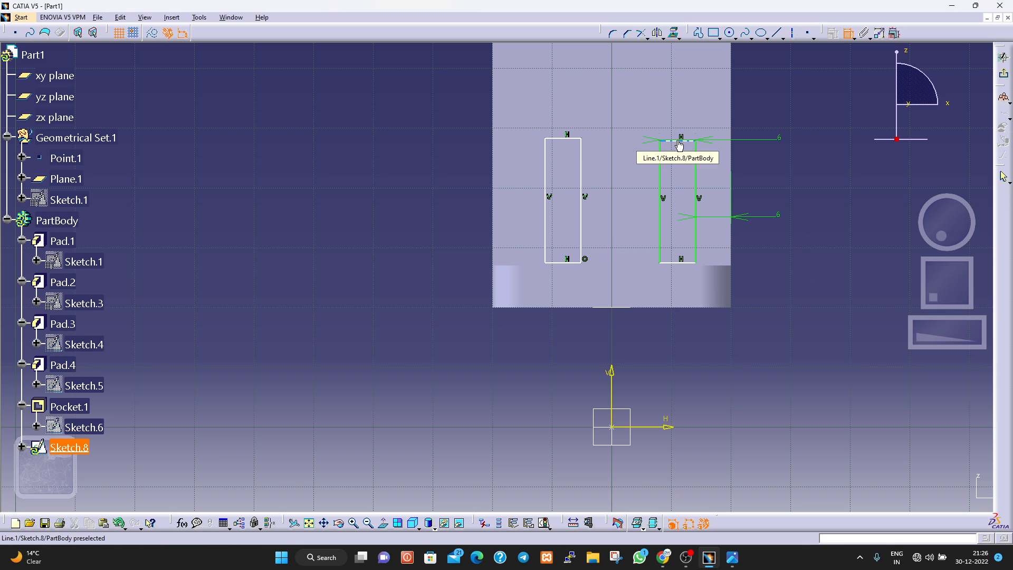
pyautogui.click(684, 262)
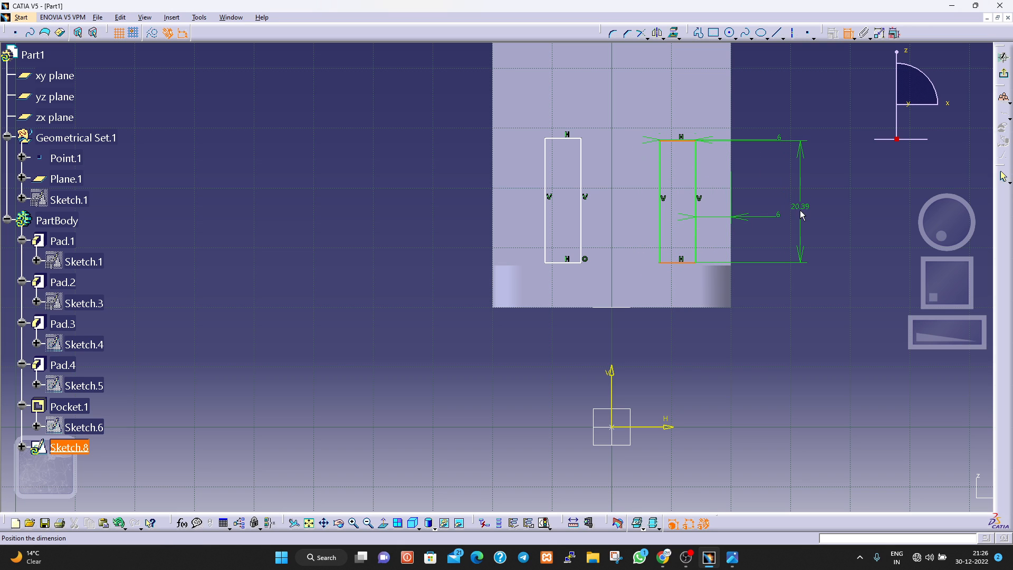
pyautogui.click(804, 213)
pyautogui.doubleClick(803, 206)
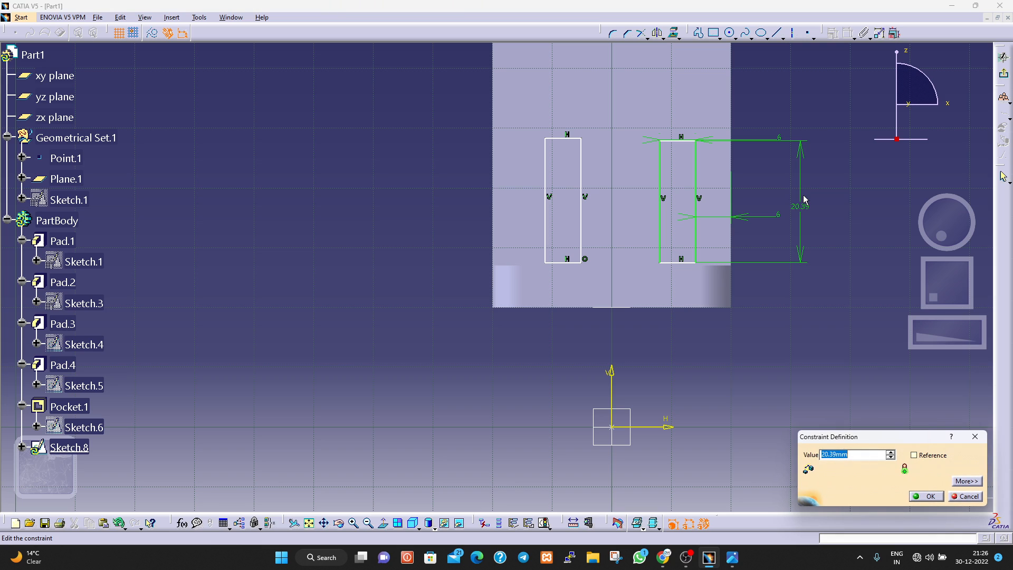
pyautogui.press('Return')
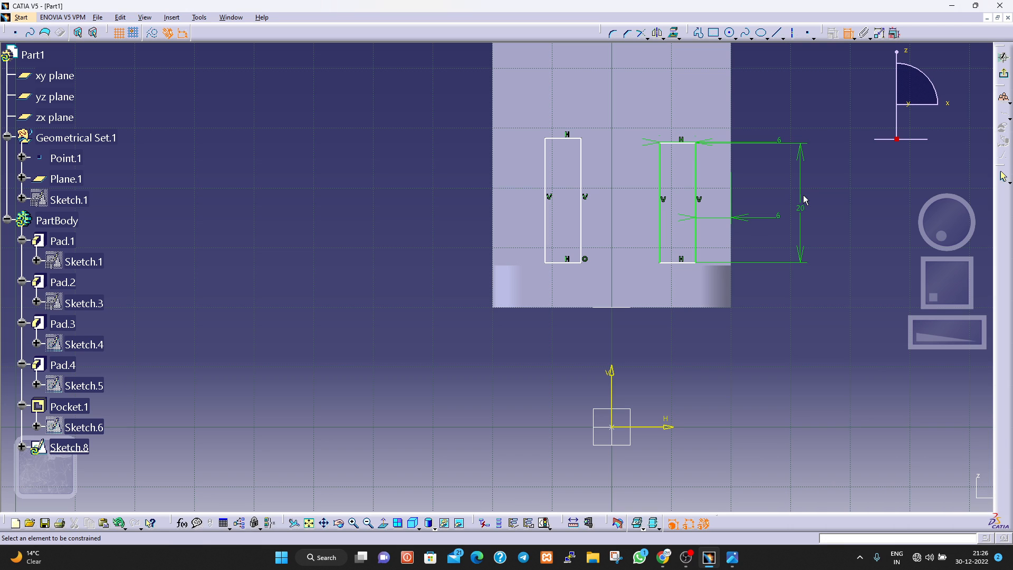
pyautogui.click(844, 35)
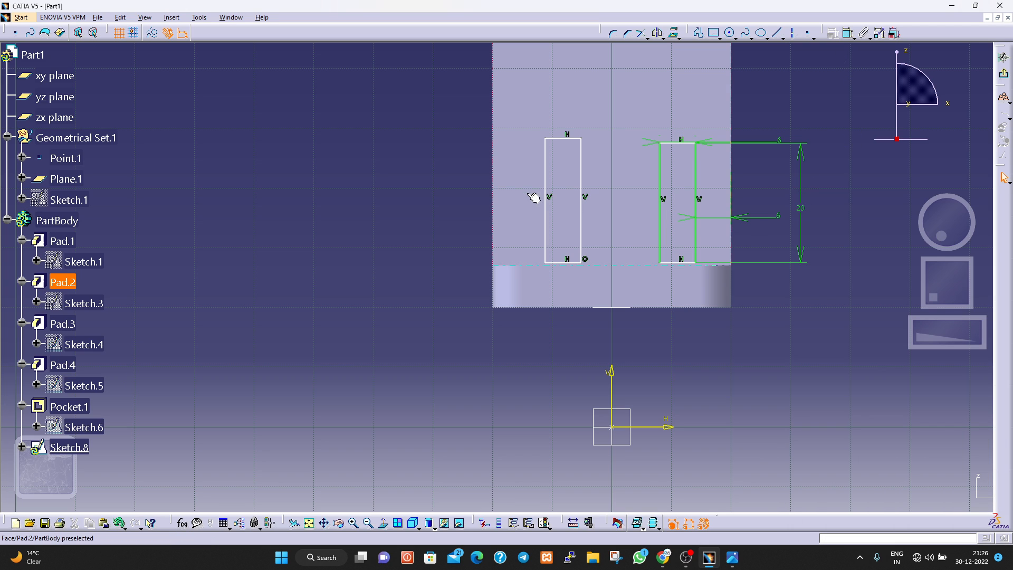
# Delete the unconstrained left rectangle from the rib sketch, keeping only the dimensioned right one.
pyautogui.click(493, 130)
pyautogui.moveTo(544, 137); pyautogui.dragTo(549, 154)
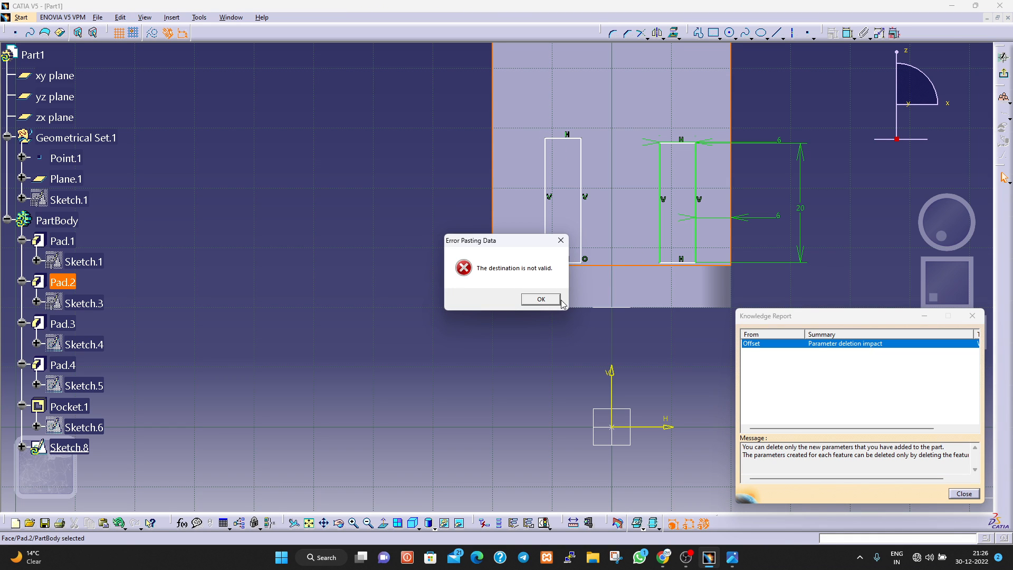
pyautogui.click(559, 299)
pyautogui.click(963, 493)
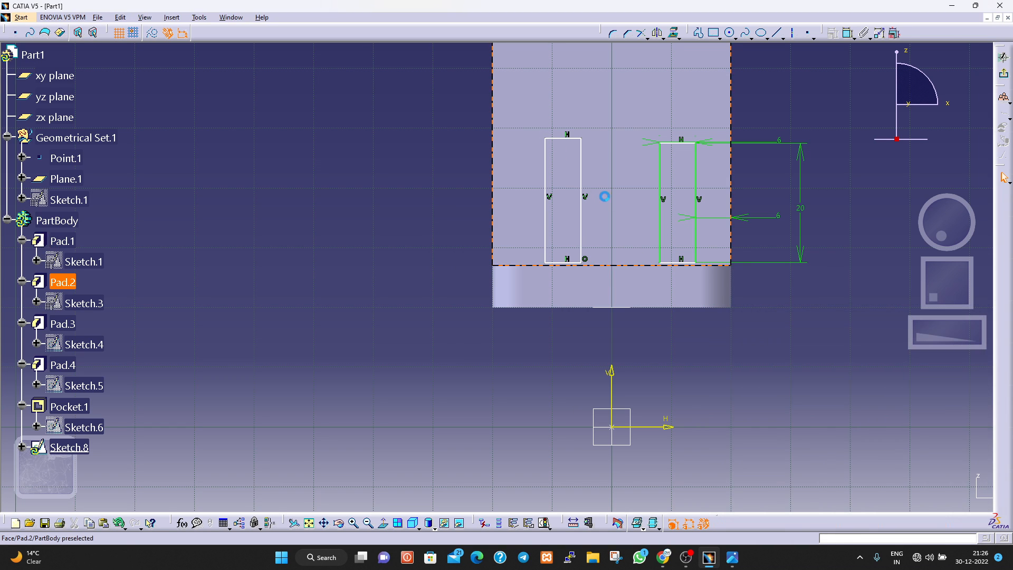
pyautogui.click(581, 190)
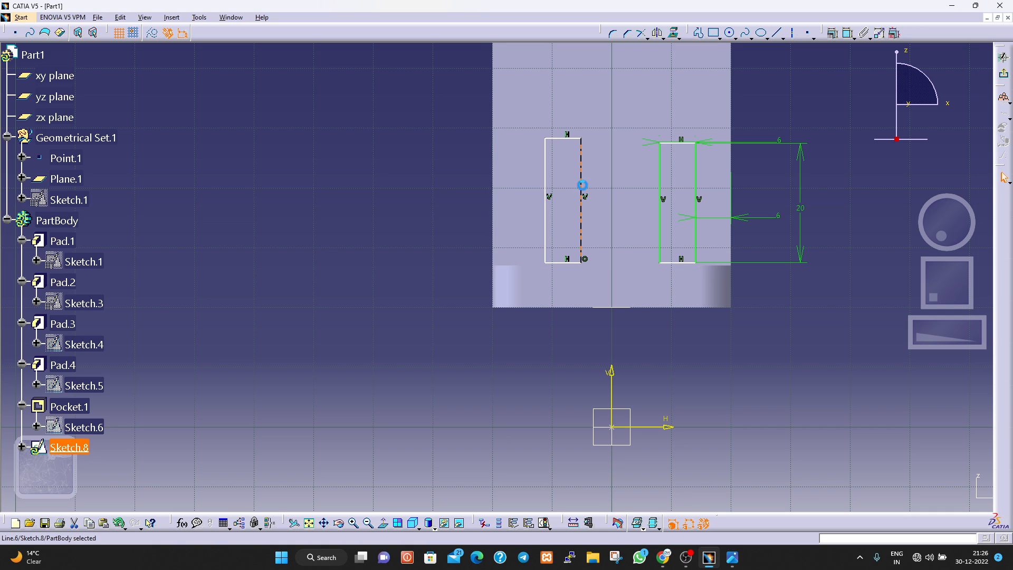
pyautogui.click(531, 131)
pyautogui.click(434, 194)
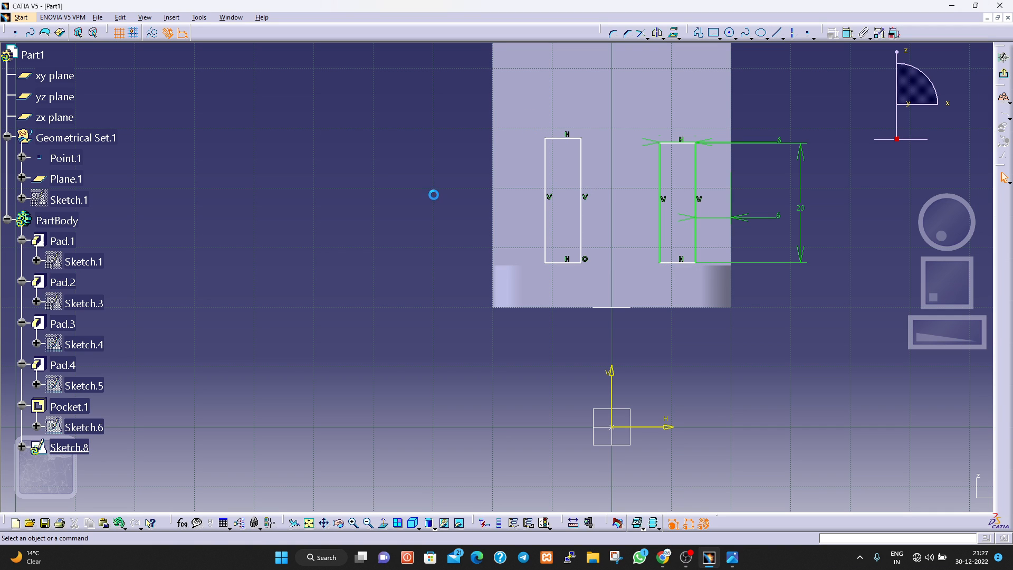
pyautogui.moveTo(458, 102); pyautogui.dragTo(592, 271)
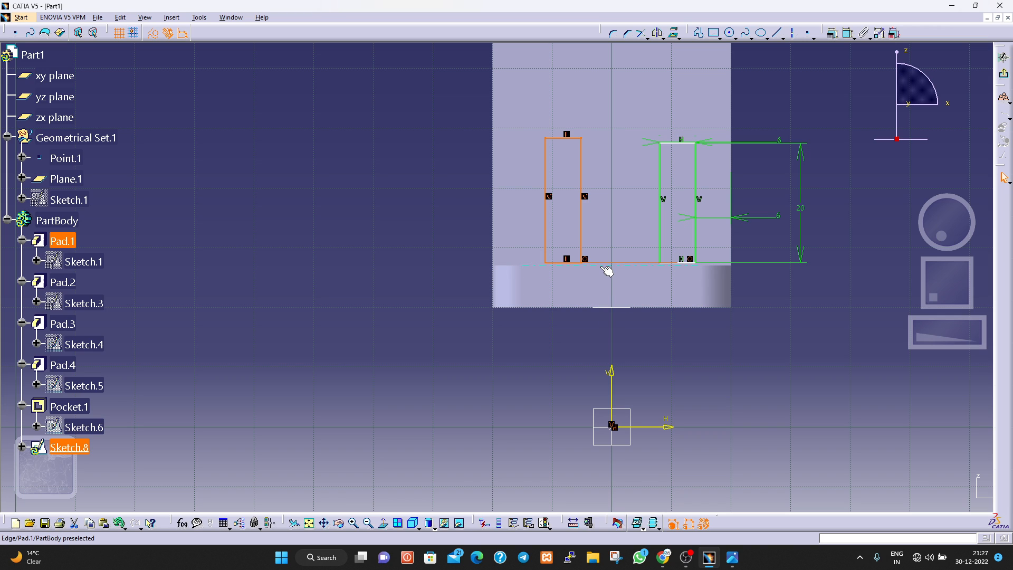
pyautogui.press('Delete')
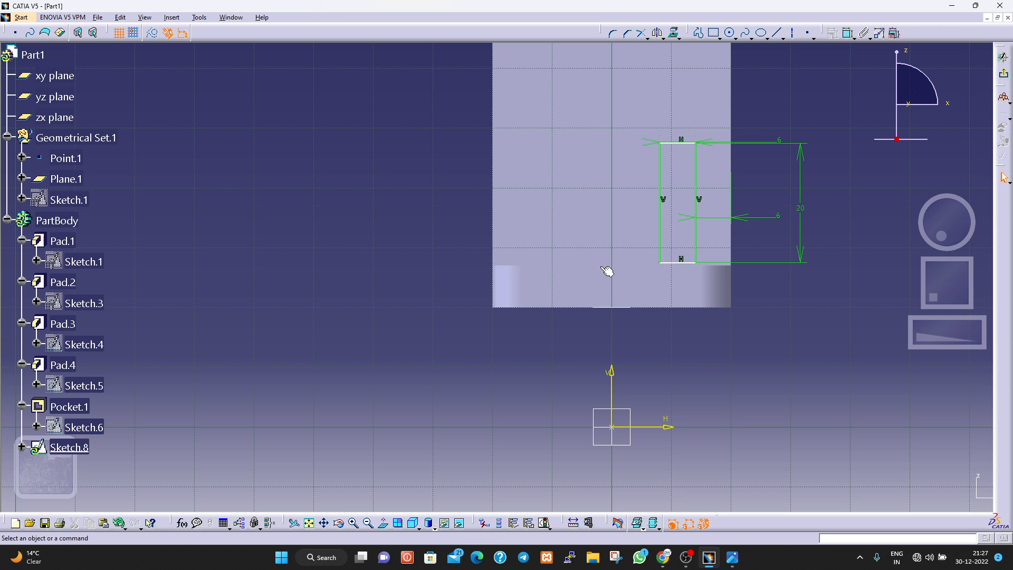
# Draw a vertical axis line along the plate's centreline, running from above the rectangle down past the sketch origin.
pyautogui.click(789, 41)
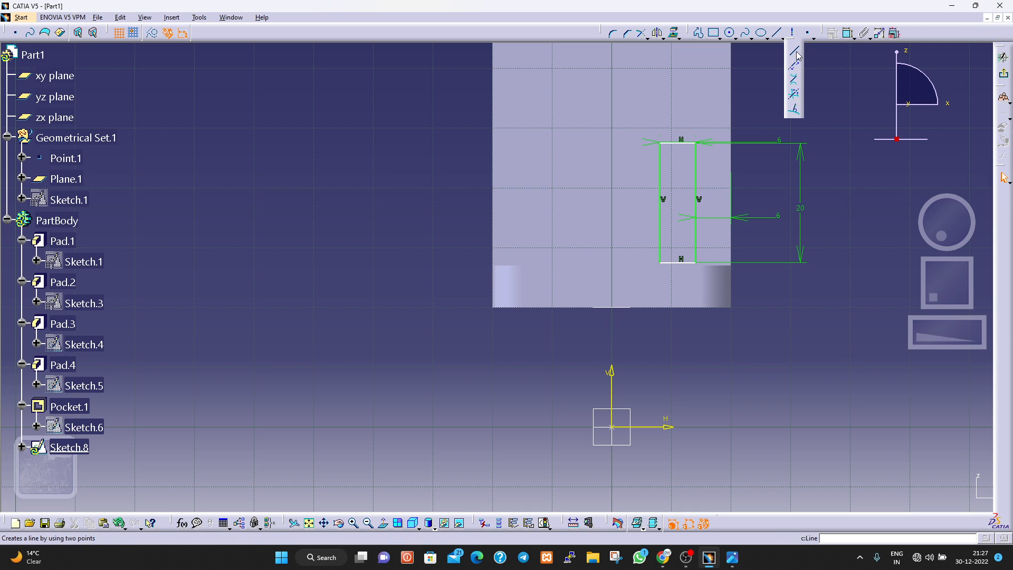
pyautogui.click(793, 38)
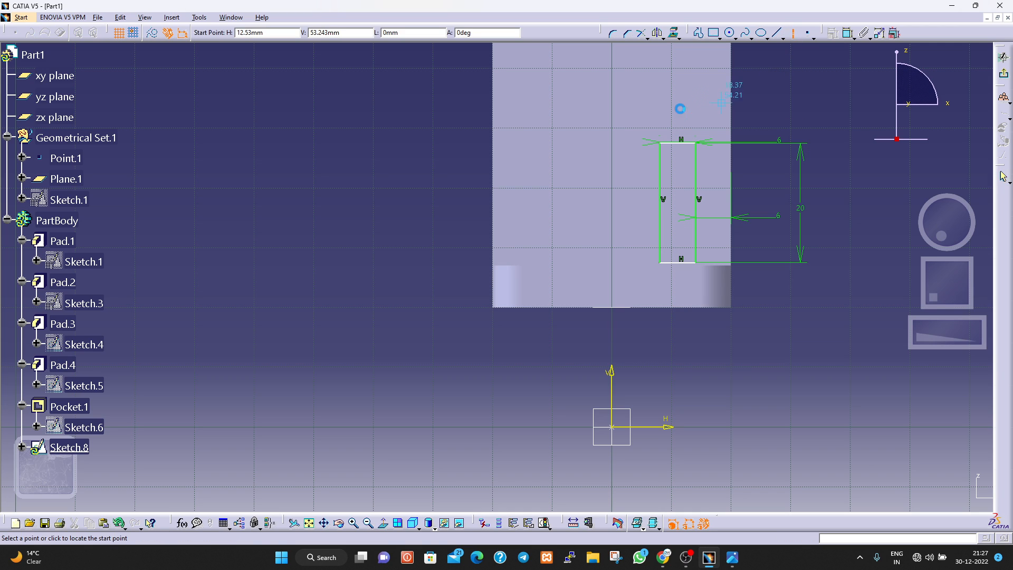
pyautogui.click(618, 109)
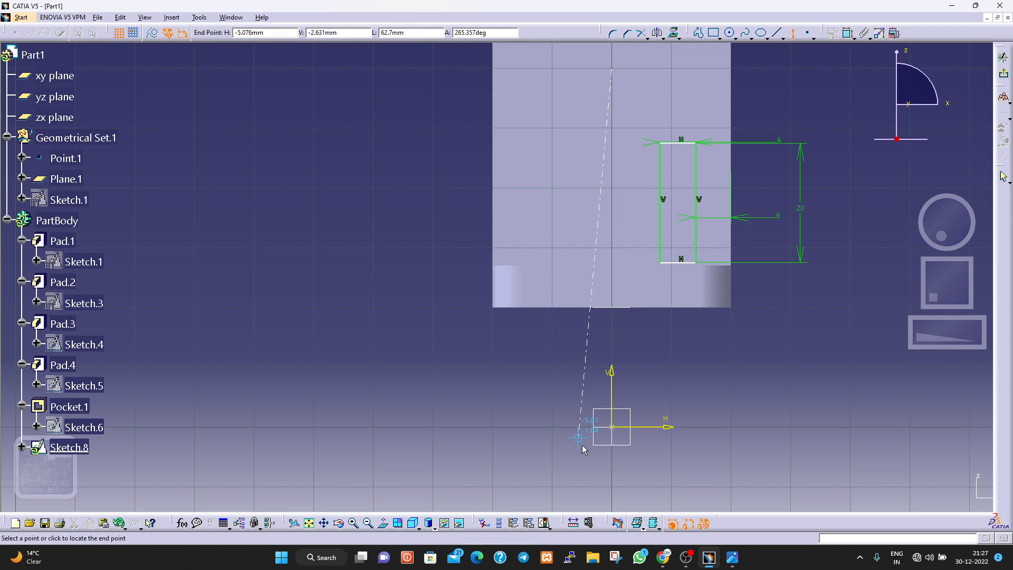
pyautogui.click(613, 470)
pyautogui.click(817, 363)
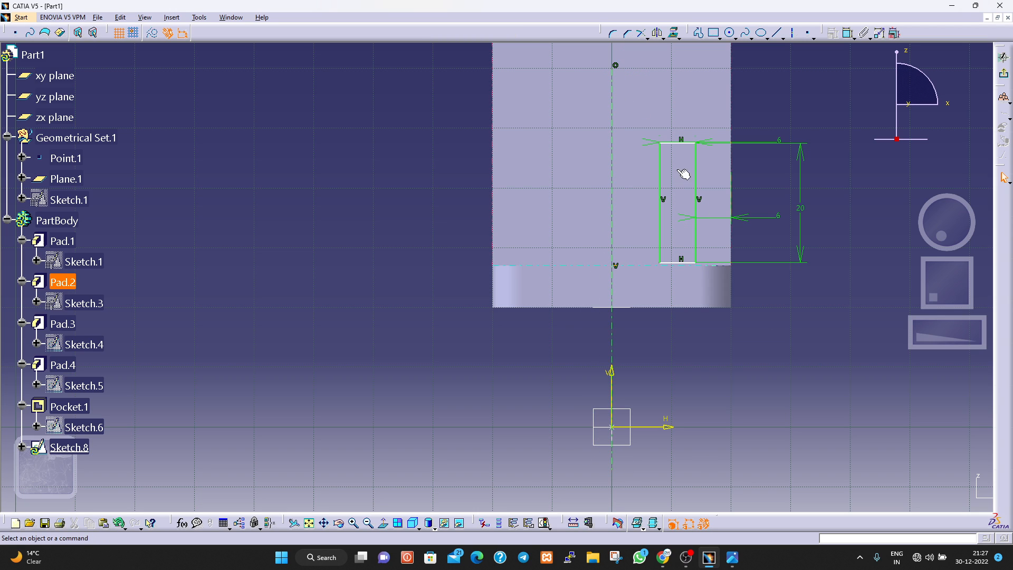
# Mirror the dimensioned right rectangle about the vertical axis to create the matching left rectangle.
pyautogui.moveTo(656, 352)
pyautogui.mouseDown()
pyautogui.moveTo(714, 219)
pyautogui.moveTo(722, 135)
pyautogui.mouseUp()
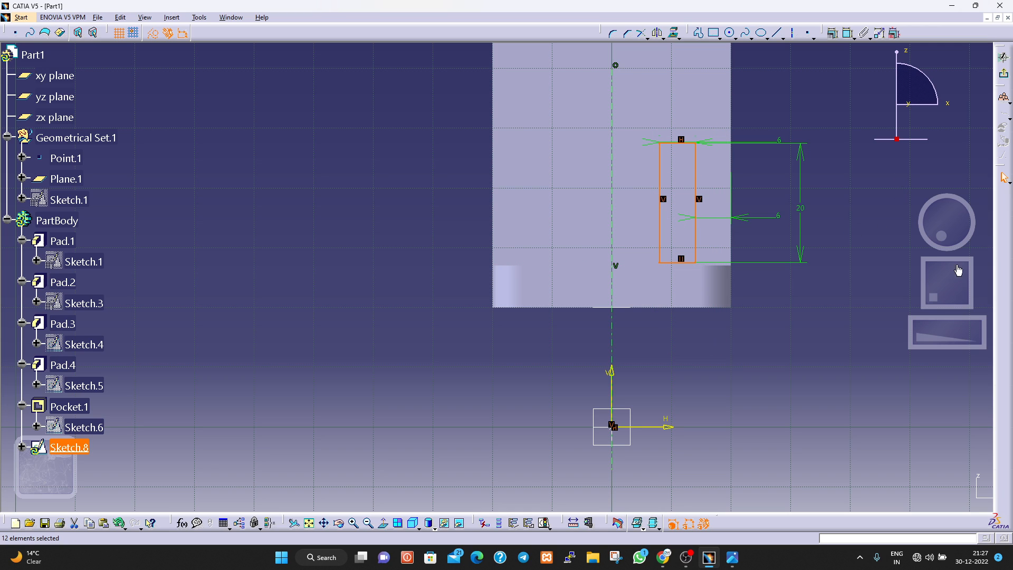
pyautogui.click(657, 35)
pyautogui.click(610, 126)
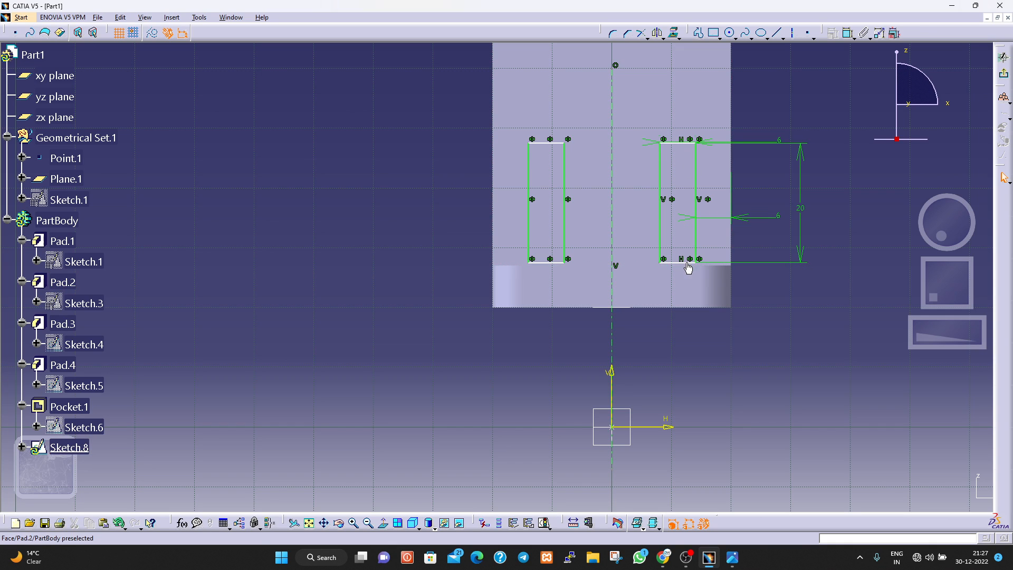
# Dimension the right rectangle's top line from the horizontal sketch axis and set the distance to 47 mm.
pyautogui.click(850, 36)
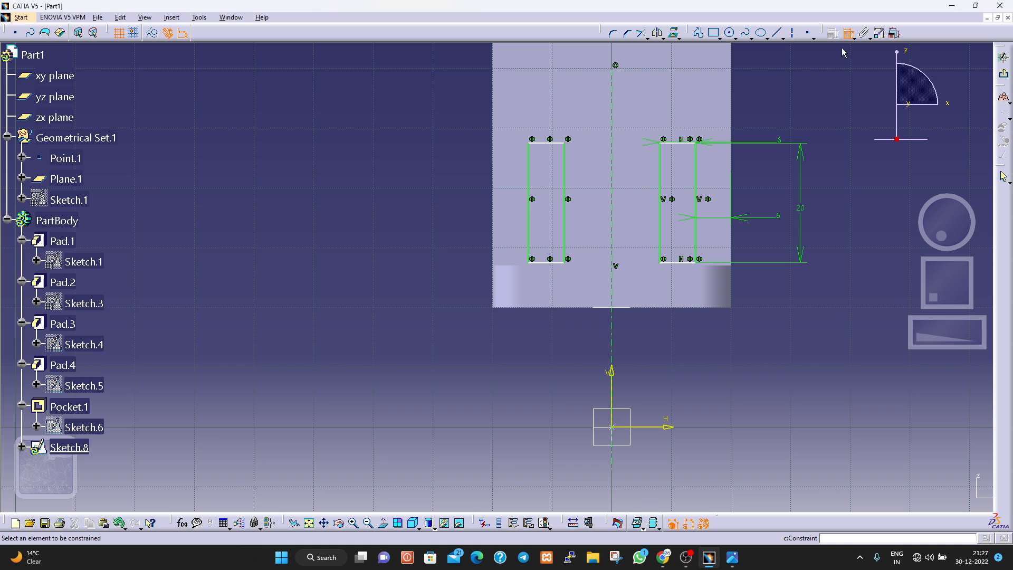
pyautogui.click(682, 143)
pyautogui.click(641, 426)
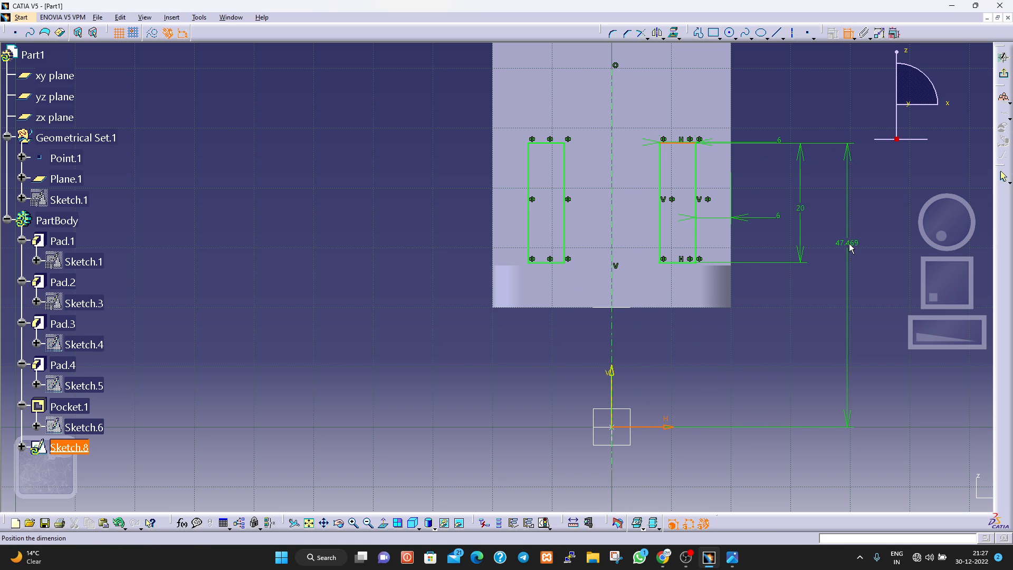
pyautogui.click(851, 249)
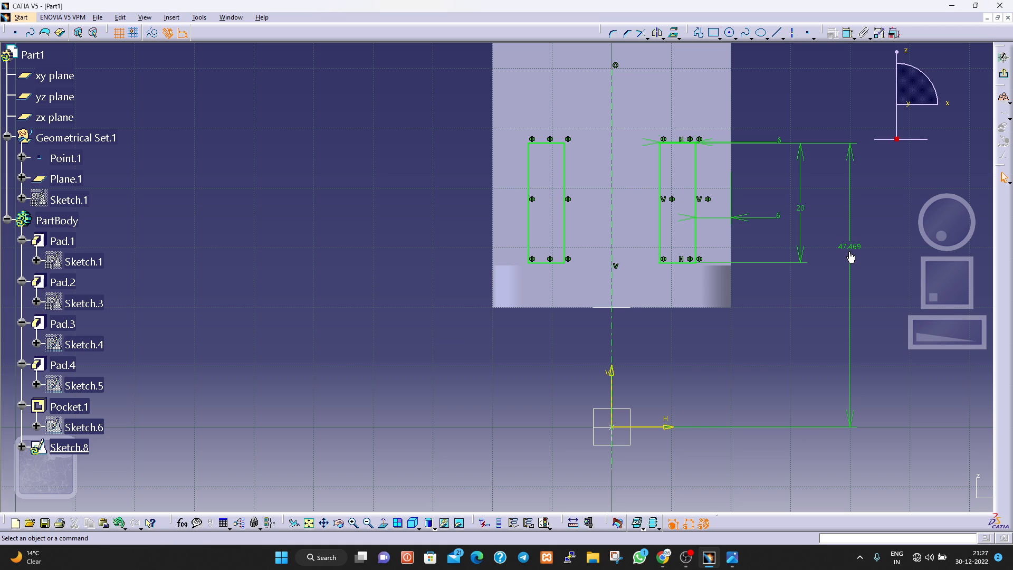
pyautogui.doubleClick(849, 245)
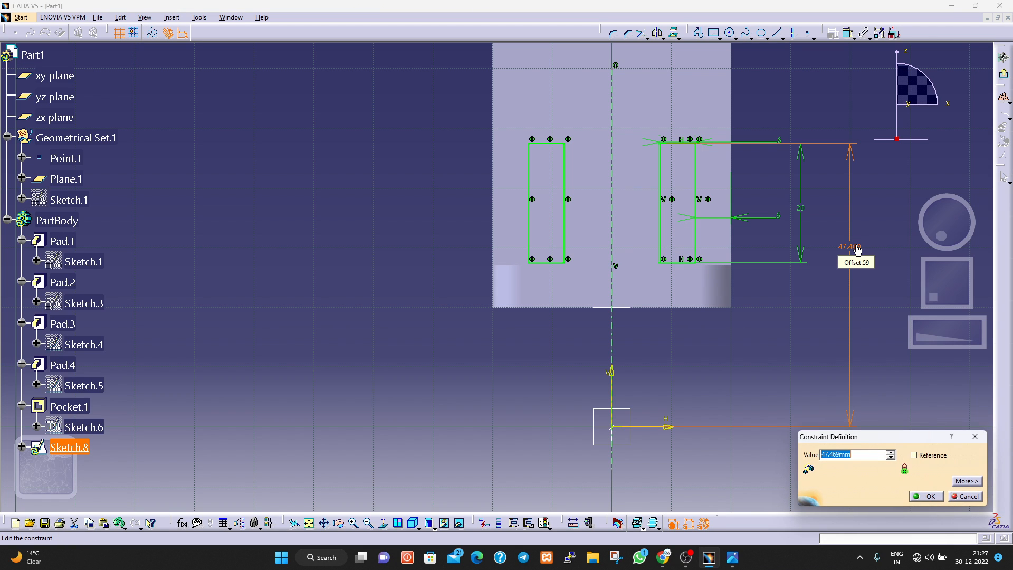
pyautogui.write('47')
pyautogui.press('Return')
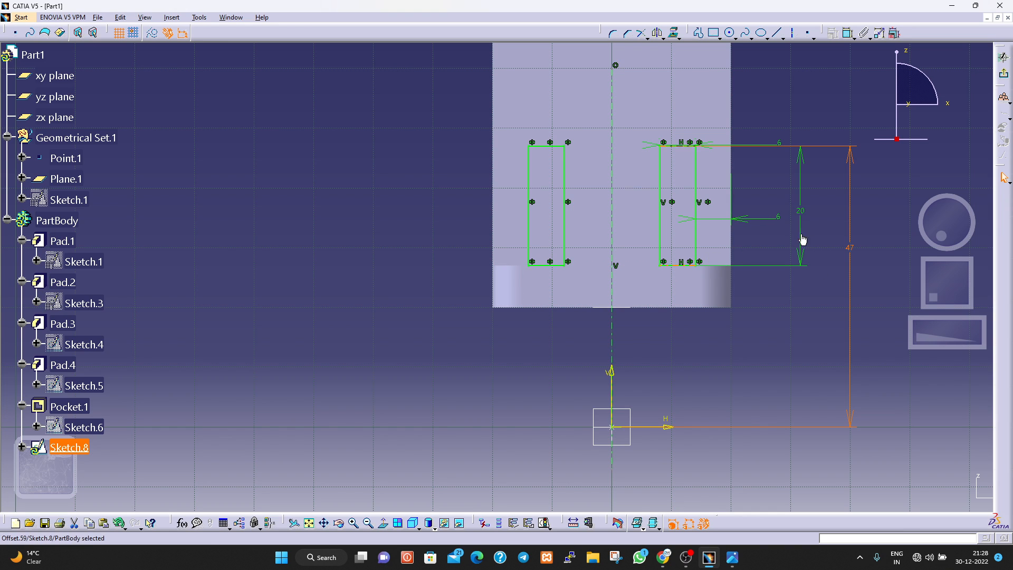
# Replace the 47 mm dimension with one between the right rectangle's bottom line and the horizontal sketch axis.
pyautogui.click(858, 251)
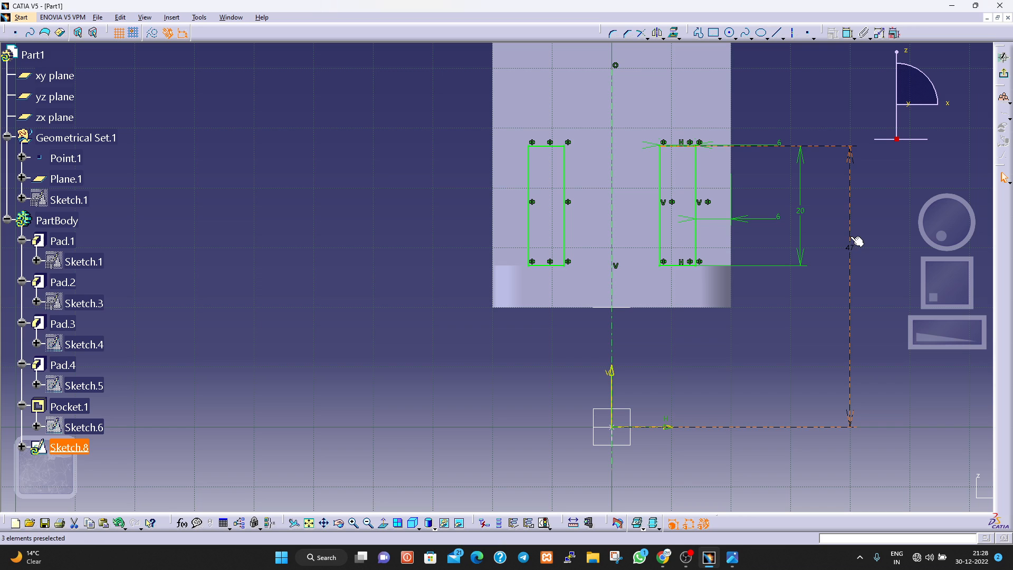
pyautogui.press('Delete')
pyautogui.click(849, 33)
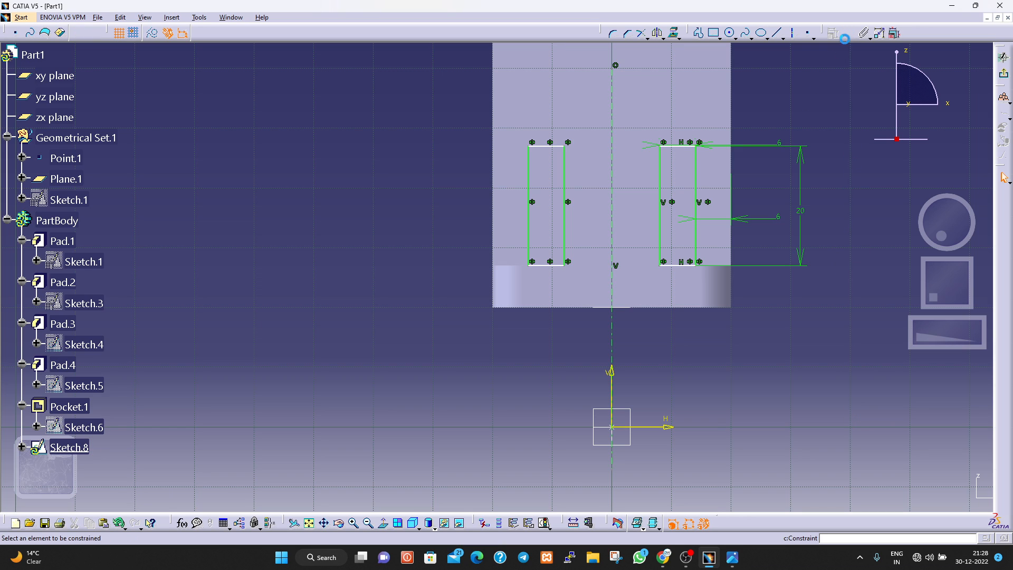
pyautogui.click(674, 266)
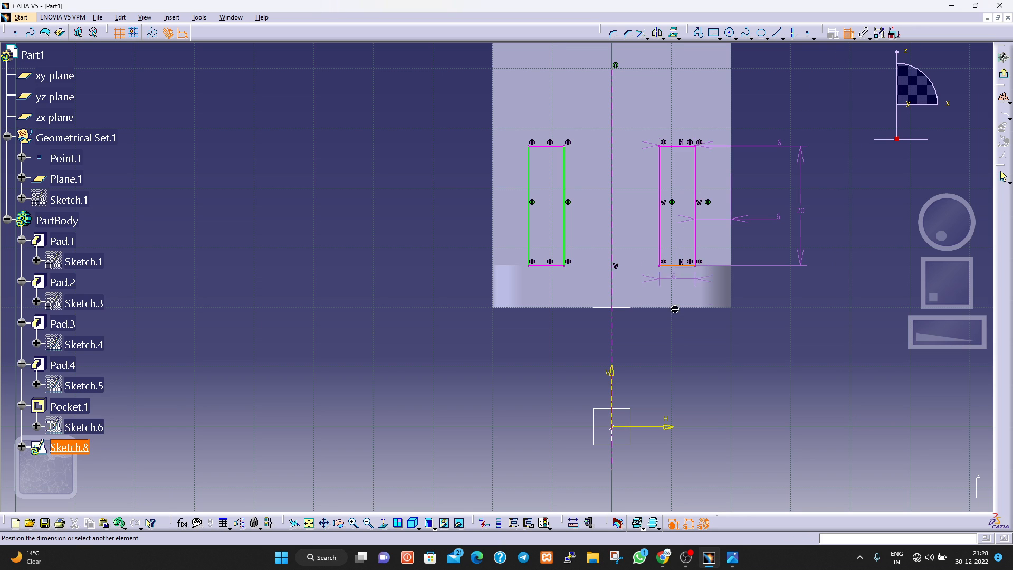
pyautogui.click(667, 429)
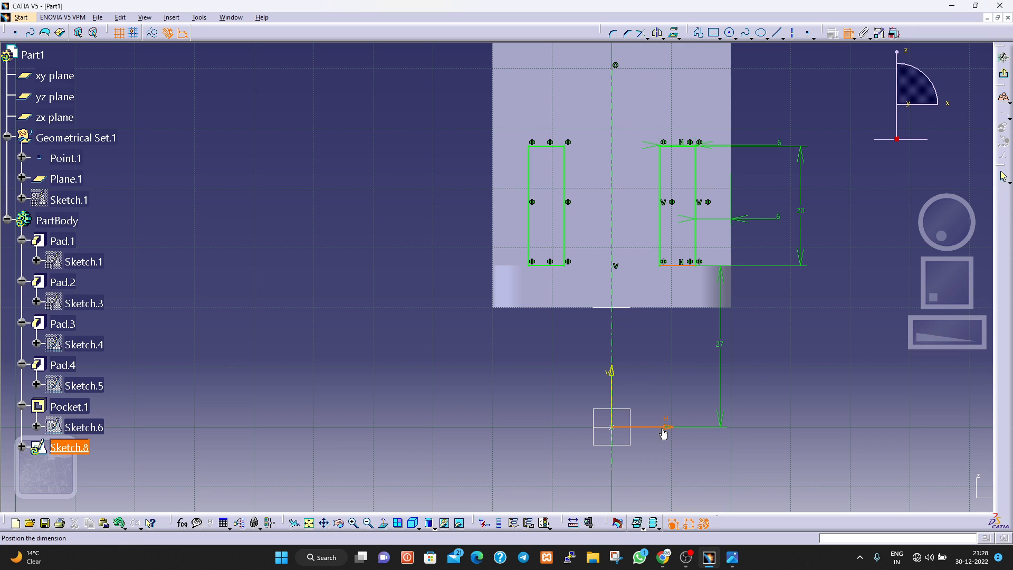
pyautogui.click(792, 359)
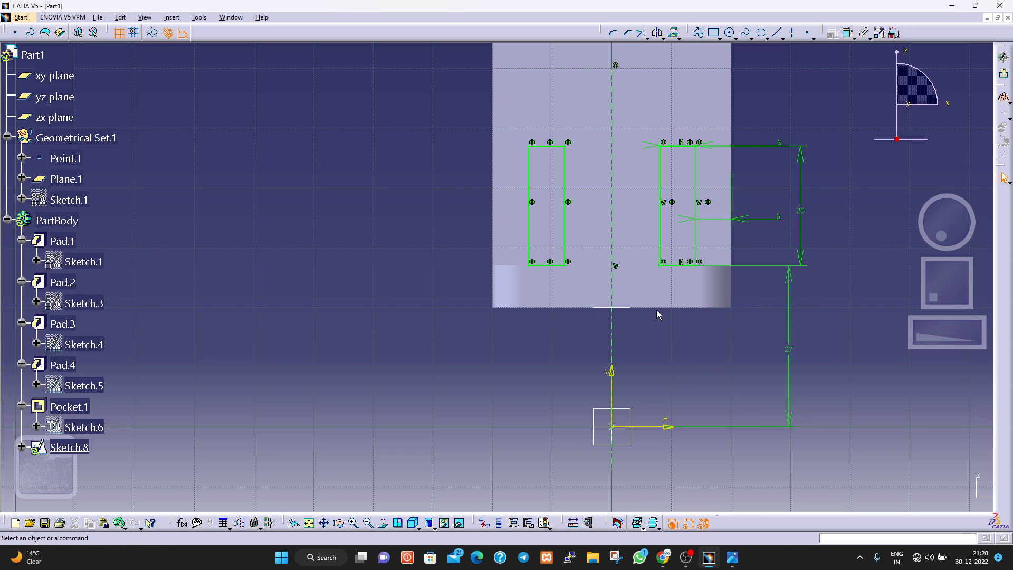
# Exit the rib sketch and pad both rectangles to a length of 20 mm.
pyautogui.click(1004, 77)
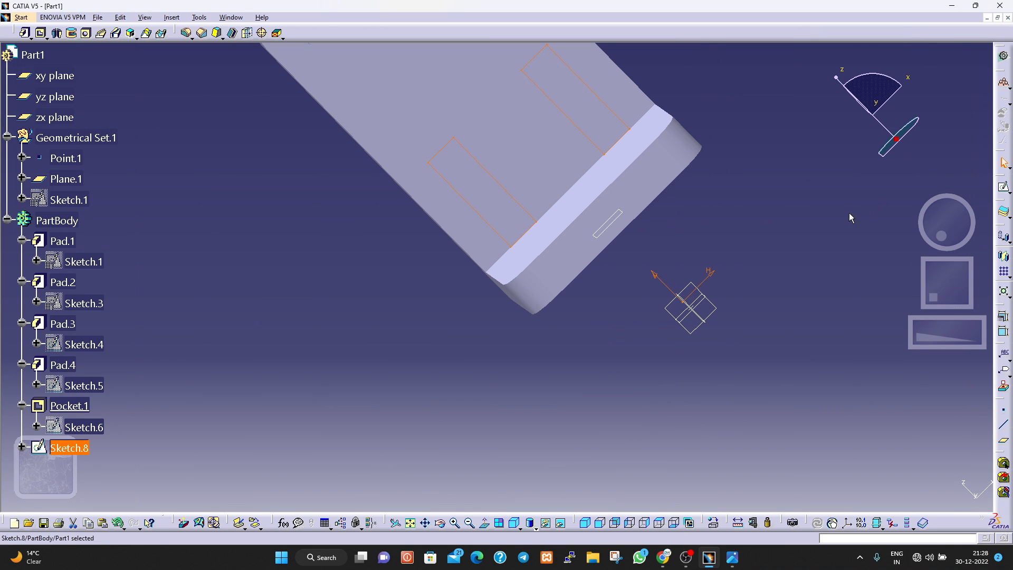
pyautogui.click(26, 34)
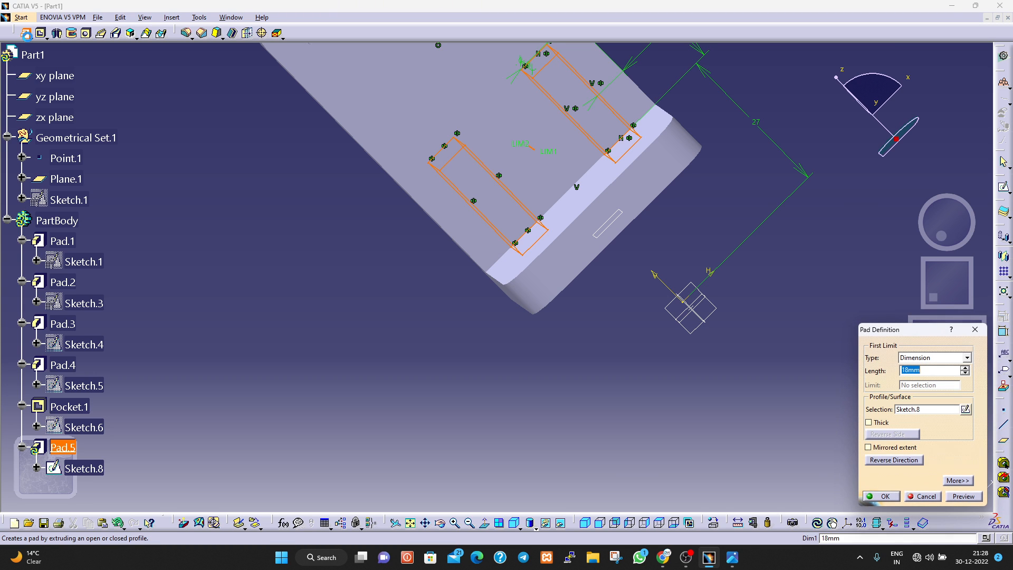
pyautogui.write('20')
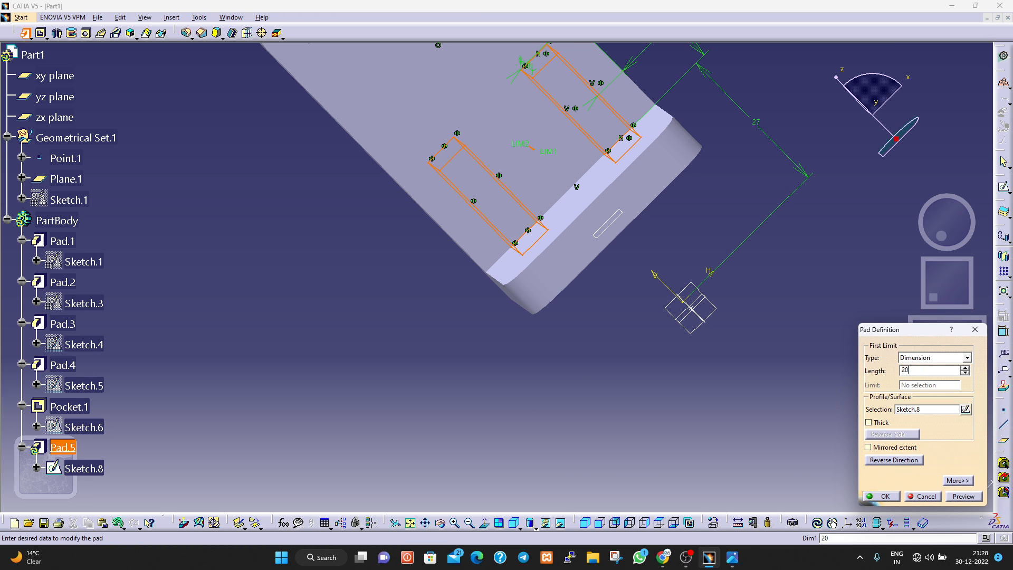
pyautogui.press('Return')
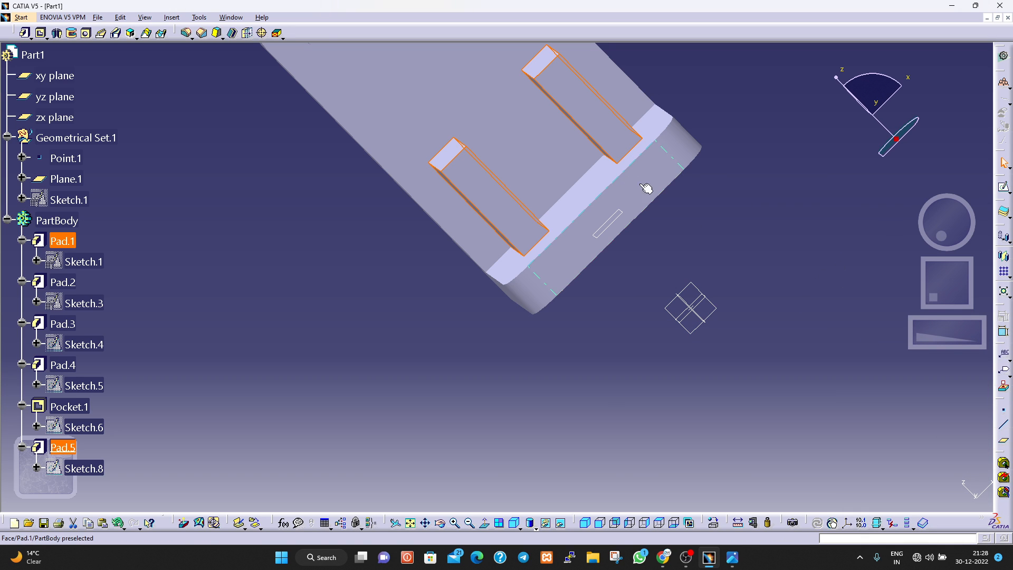
pyautogui.click(797, 275)
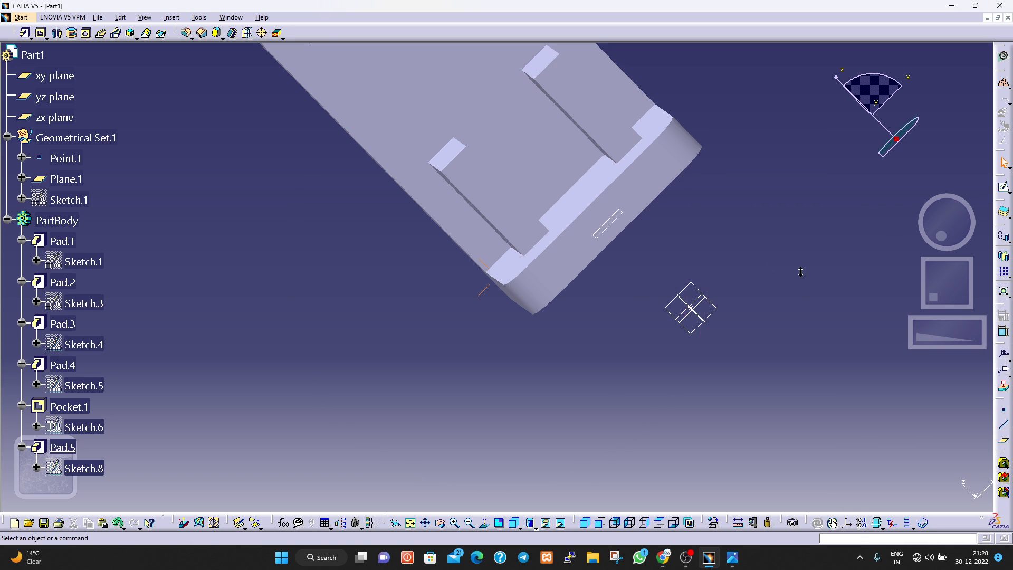
# Start a new sketch on the outer side face of the rib block.
pyautogui.moveTo(802, 277); pyautogui.dragTo(414, 436, button='middle')
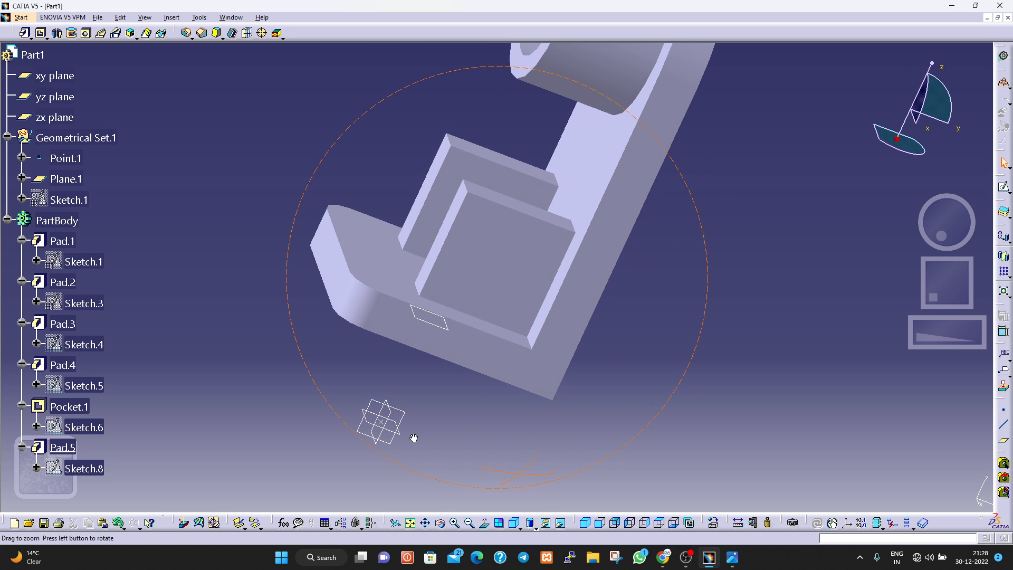
pyautogui.click(486, 269)
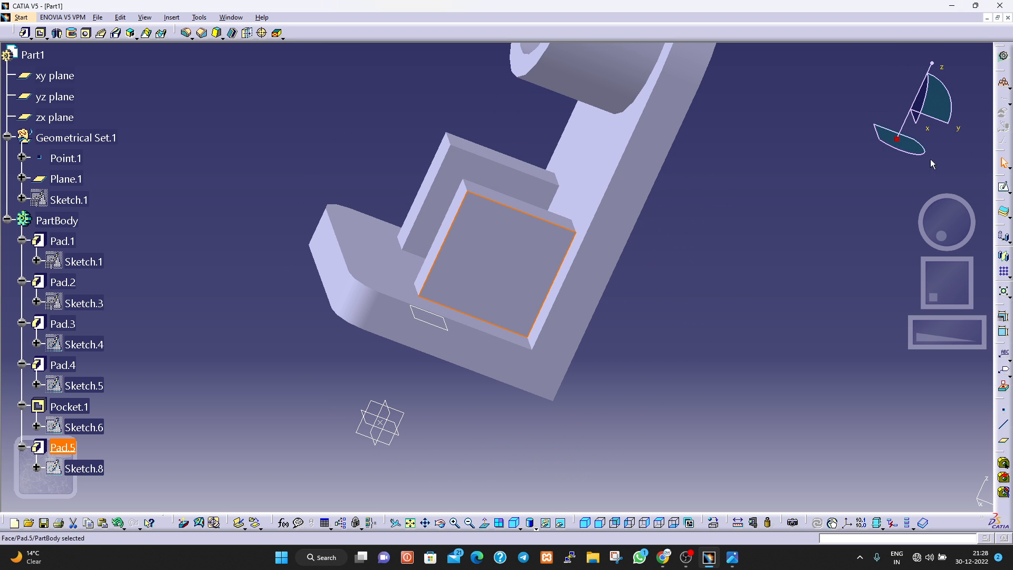
pyautogui.click(1003, 188)
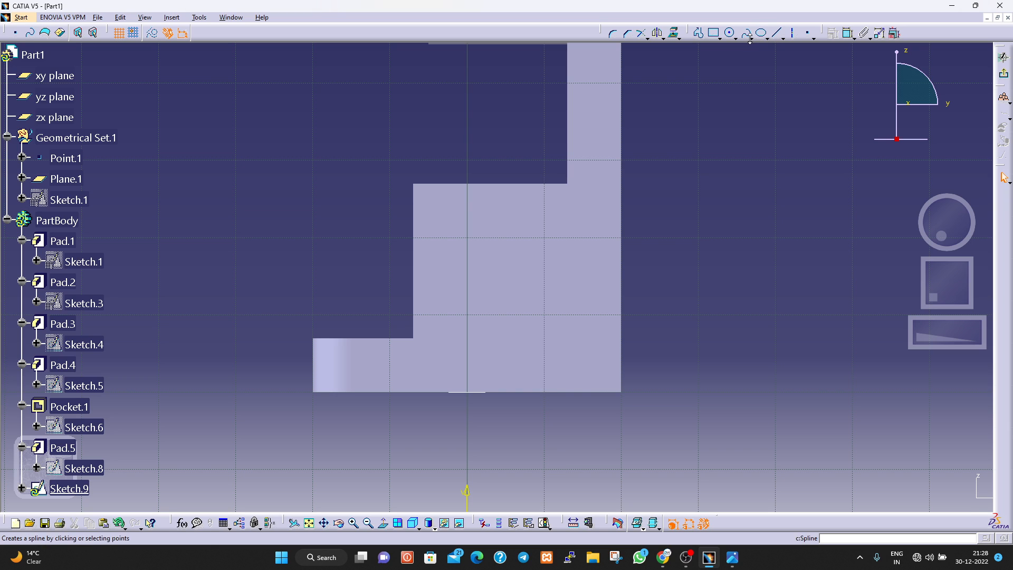
# Sketch a triangle over the rib's outer upper half, with a corner-to-corner diagonal and vertical and horizontal legs about 20 mm long.
pyautogui.click(782, 37)
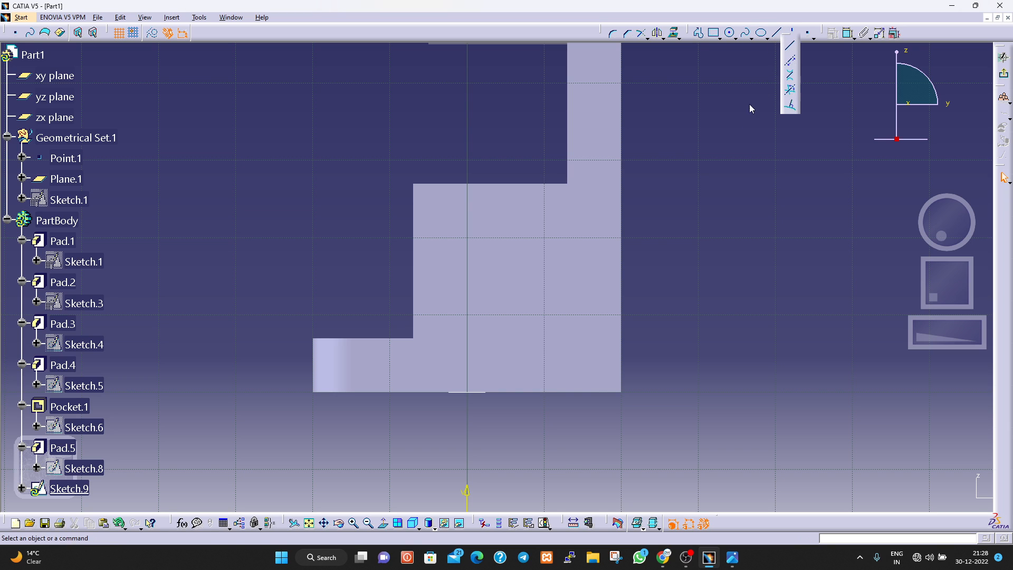
pyautogui.click(790, 46)
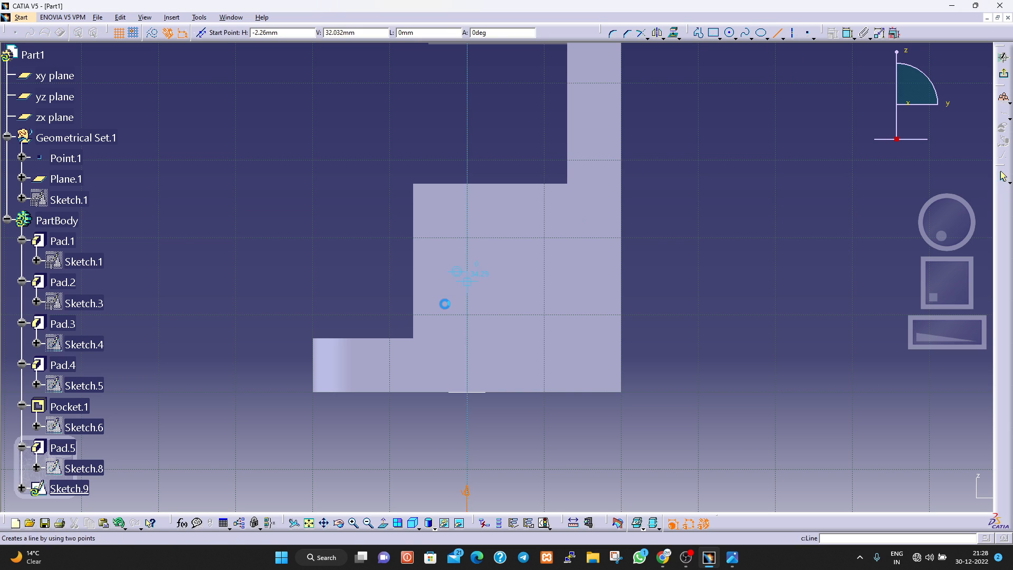
pyautogui.click(412, 338)
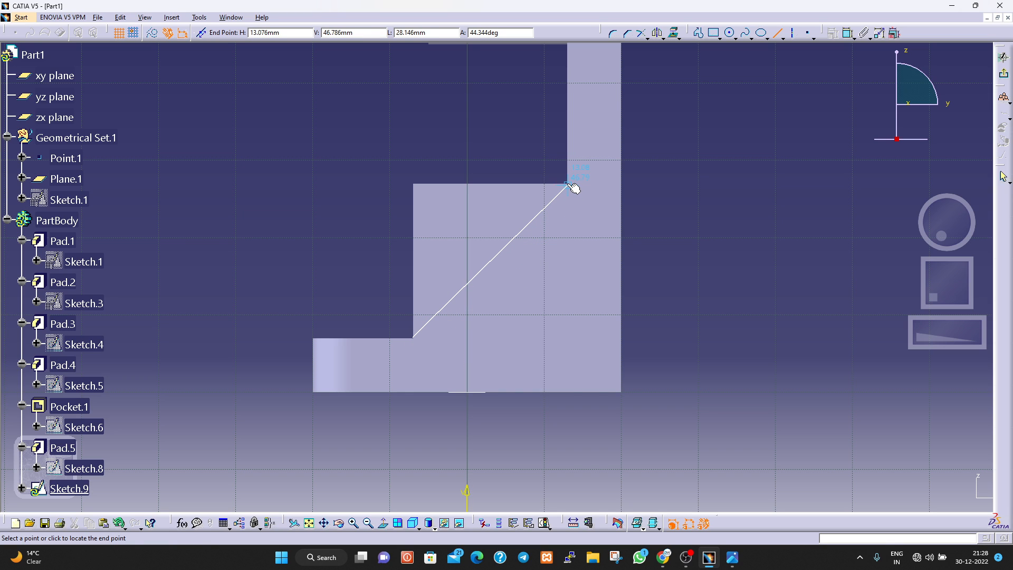
pyautogui.click(566, 183)
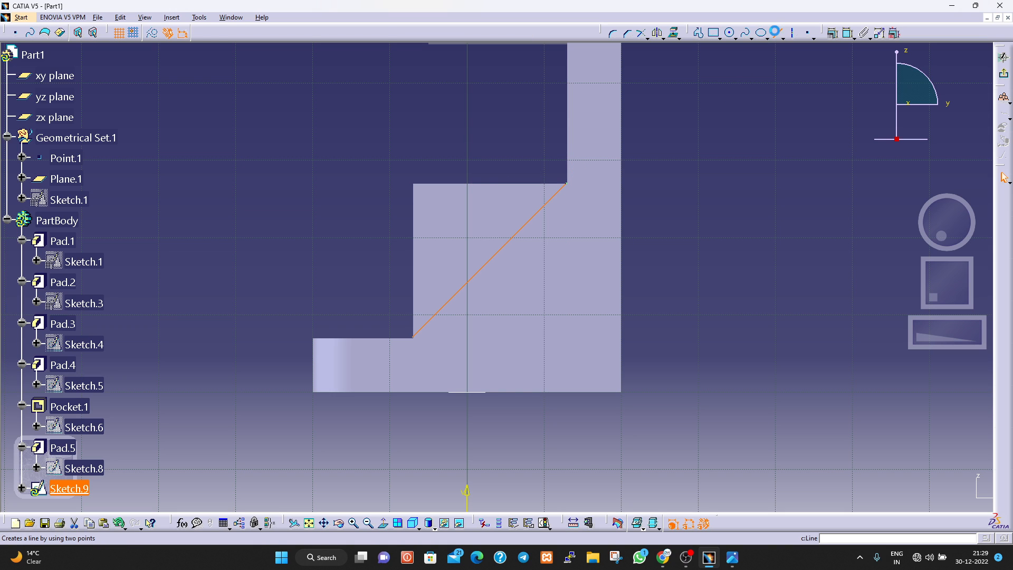
pyautogui.click(775, 33)
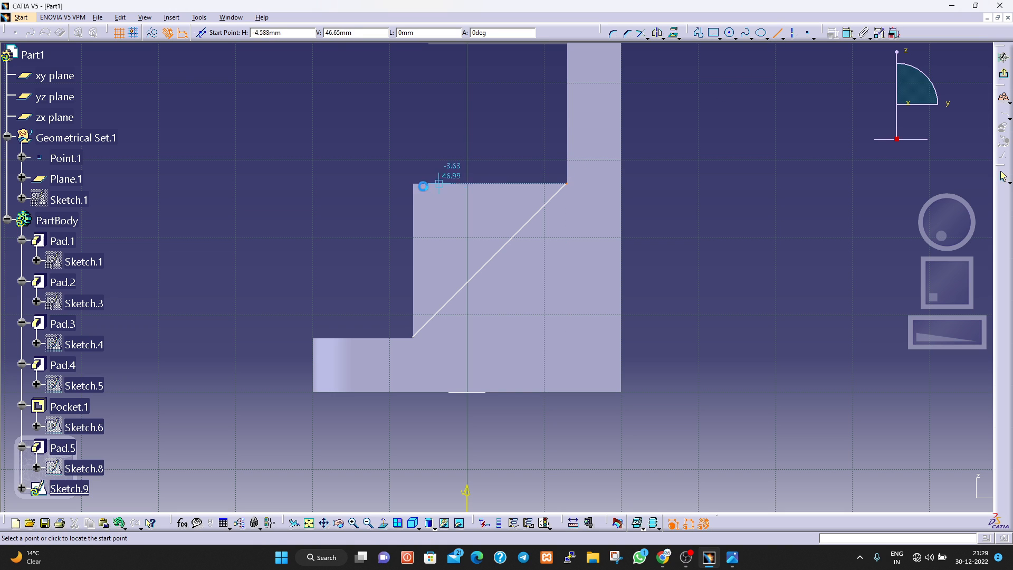
pyautogui.click(413, 338)
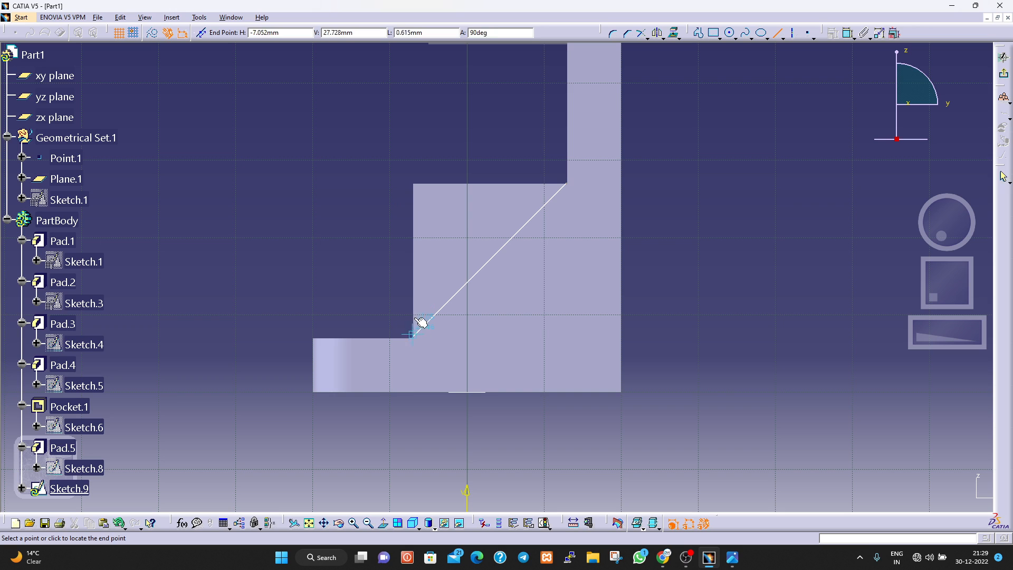
pyautogui.click(413, 183)
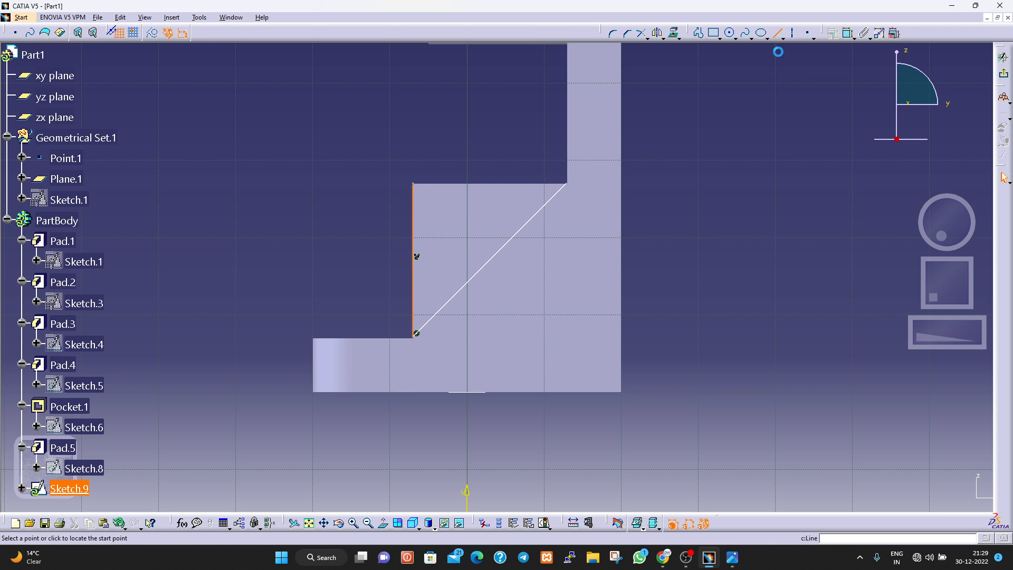
pyautogui.click(413, 184)
pyautogui.click(567, 184)
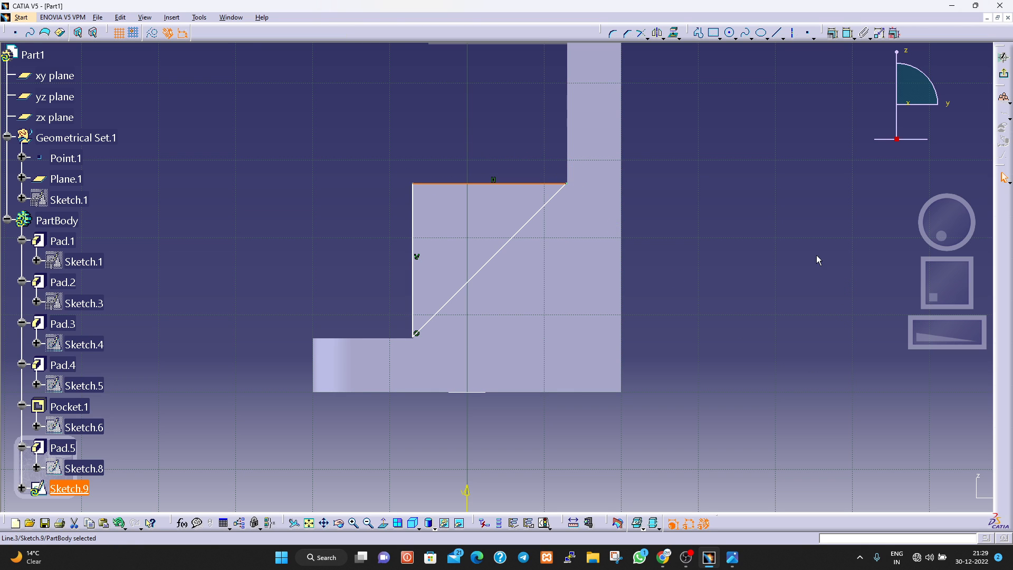
# Dimension the triangle's horizontal line from the horizontal sketch axis and set the distance to 47 mm.
pyautogui.click(848, 33)
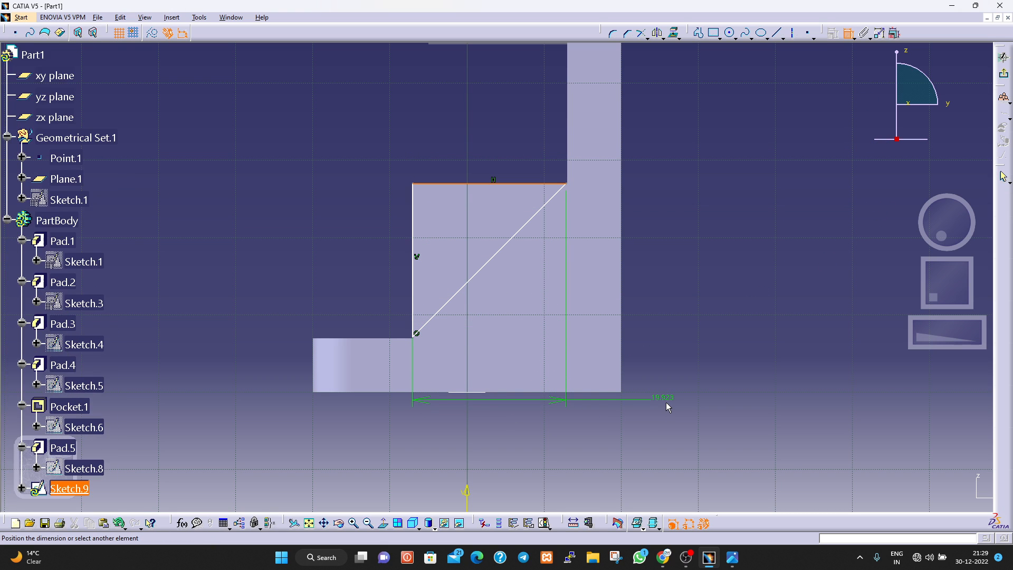
pyautogui.moveTo(666, 402)
pyautogui.mouseDown(button='middle')
pyautogui.moveTo(659, 393)
pyautogui.moveTo(652, 438)
pyautogui.mouseUp(button='middle')
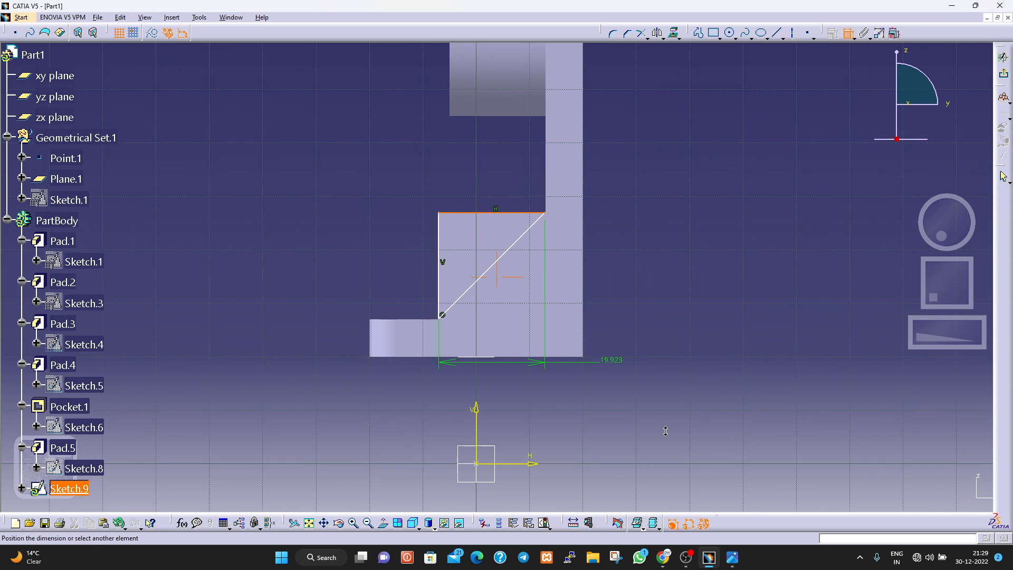
pyautogui.click(529, 462)
pyautogui.click(305, 324)
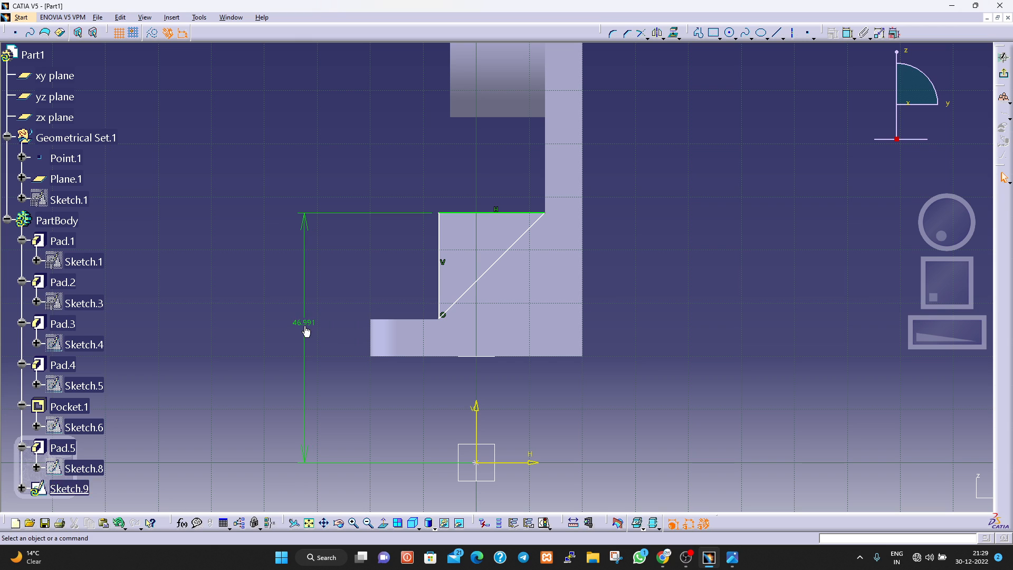
pyautogui.doubleClick(305, 323)
pyautogui.write('47')
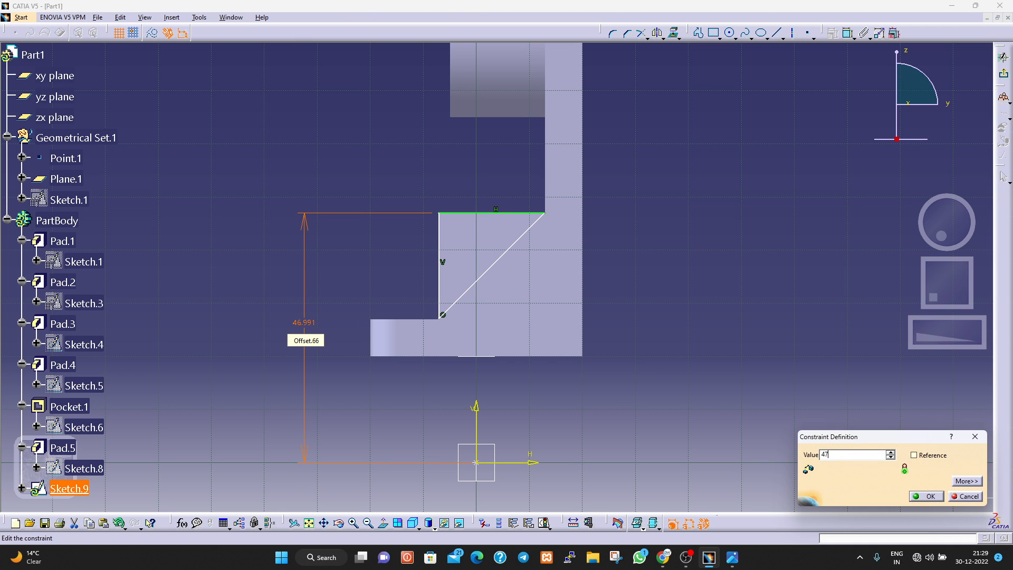
pyautogui.press('Return')
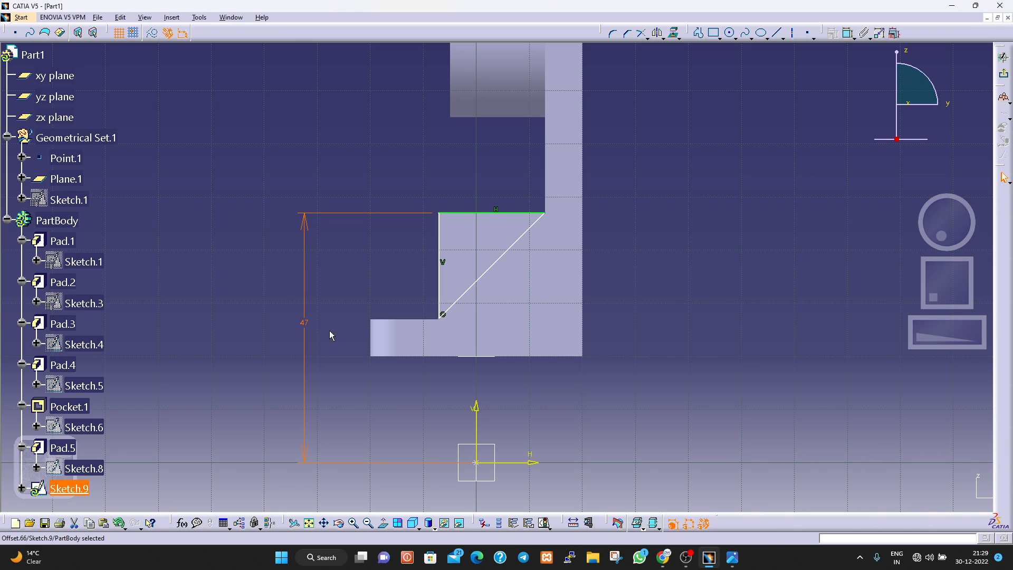
# Dimension the triangle's lower corner point from the horizontal sketch axis and set the distance to 27 mm.
pyautogui.click(849, 33)
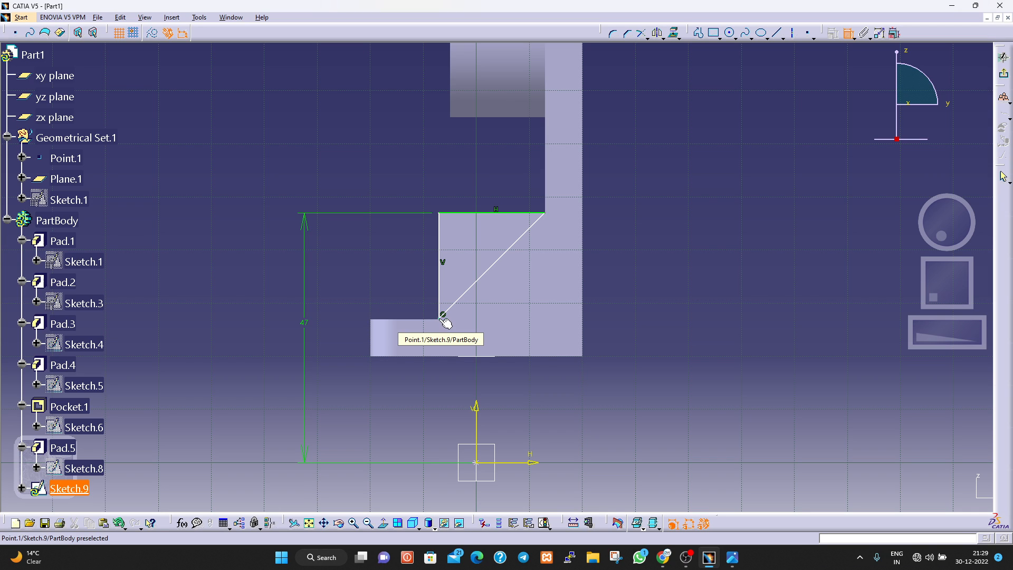
pyautogui.click(443, 318)
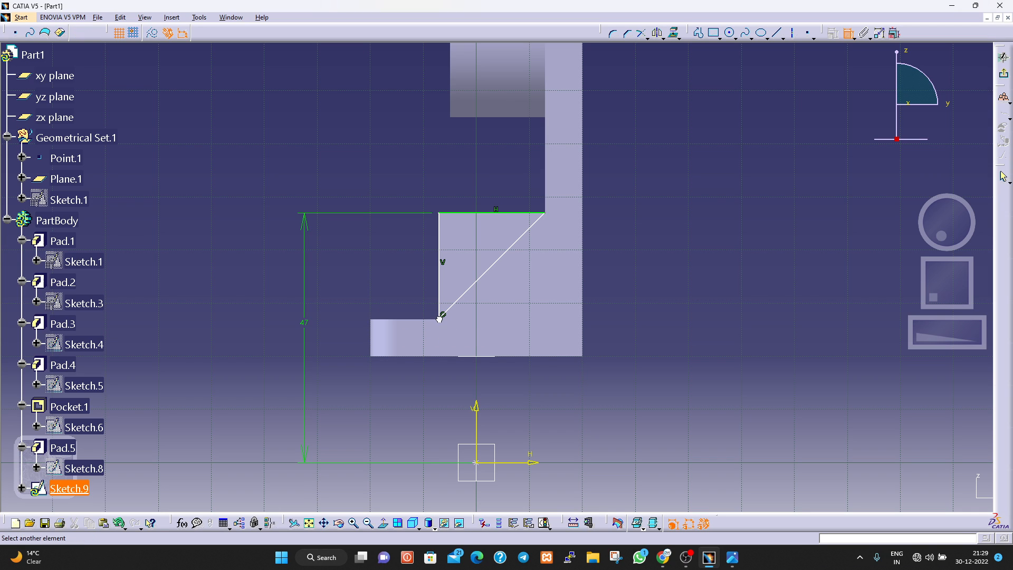
pyautogui.click(520, 462)
pyautogui.click(330, 389)
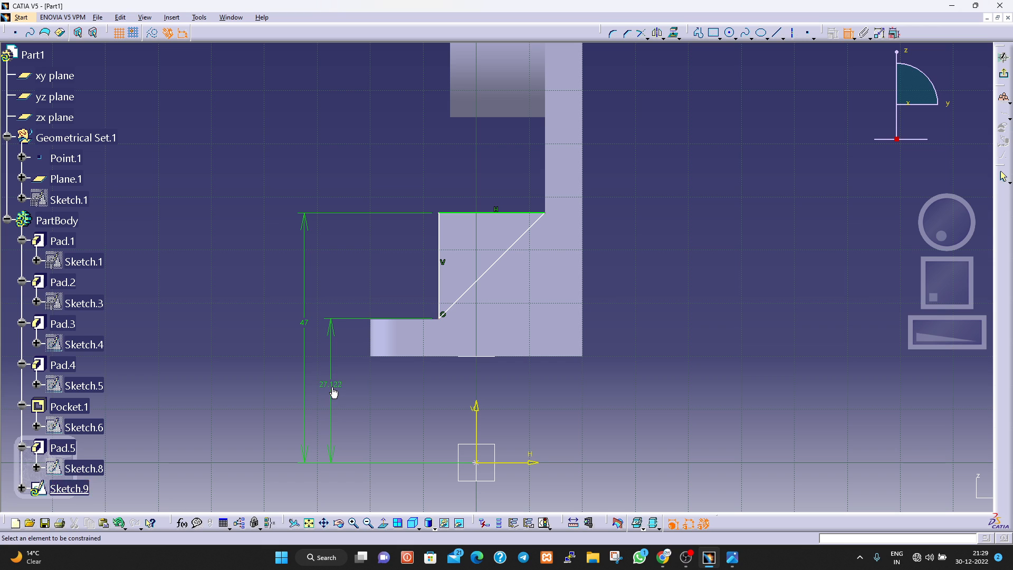
pyautogui.doubleClick(332, 385)
pyautogui.write('27')
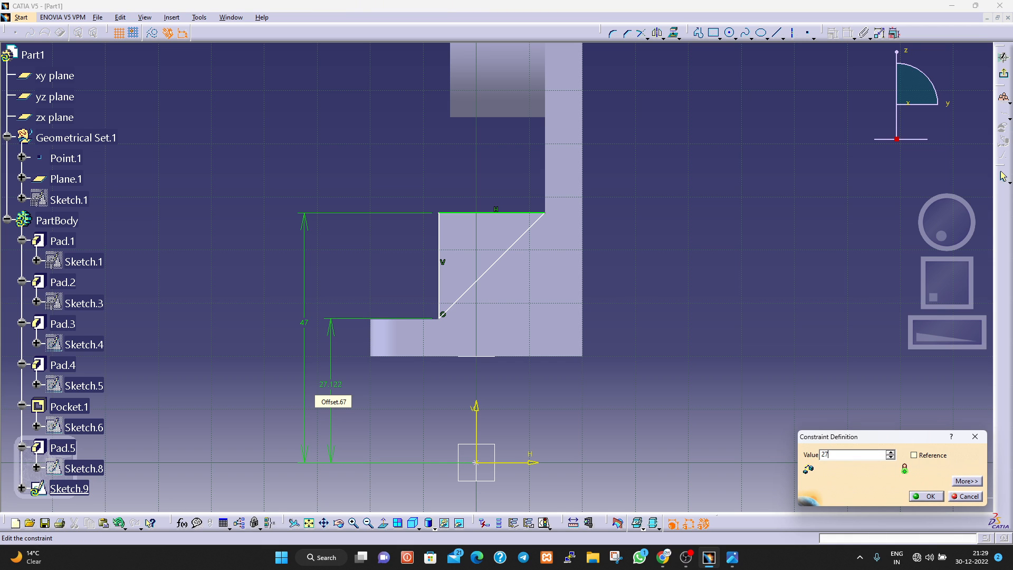
pyautogui.press('Return')
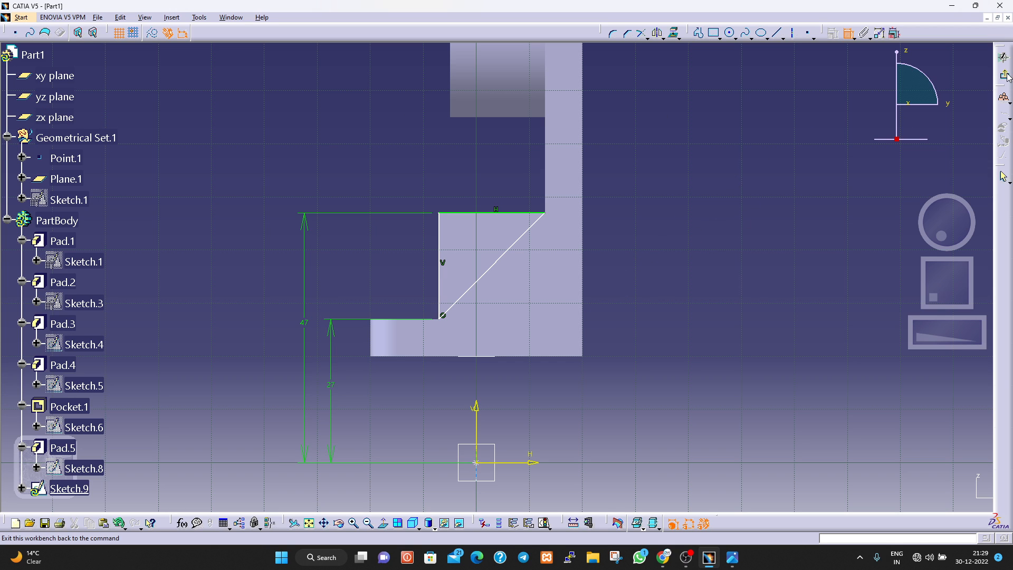
# Exit the sketch and pocket the triangle 50 mm deep through both rib blocks.
pyautogui.click(1003, 56)
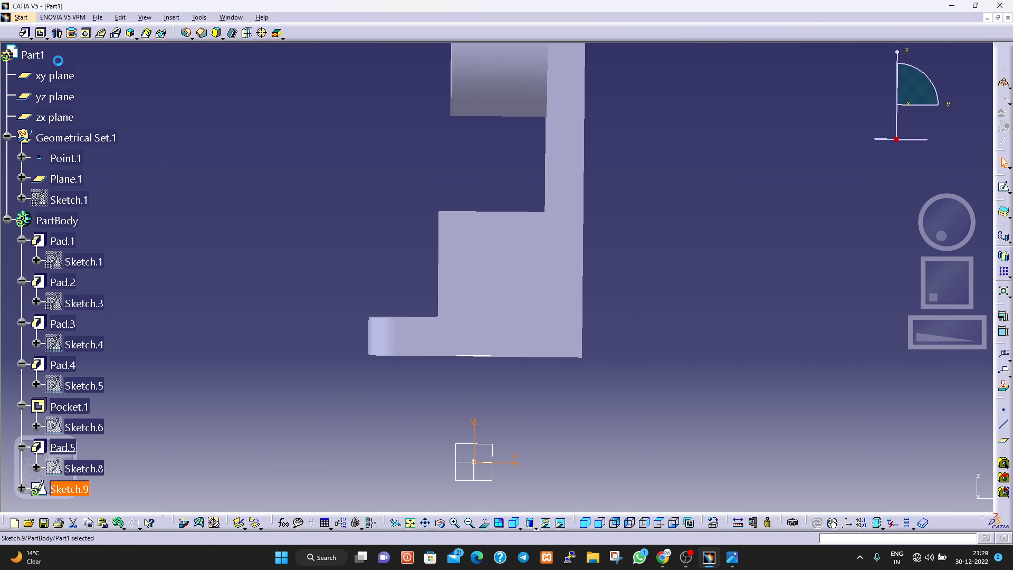
pyautogui.click(41, 34)
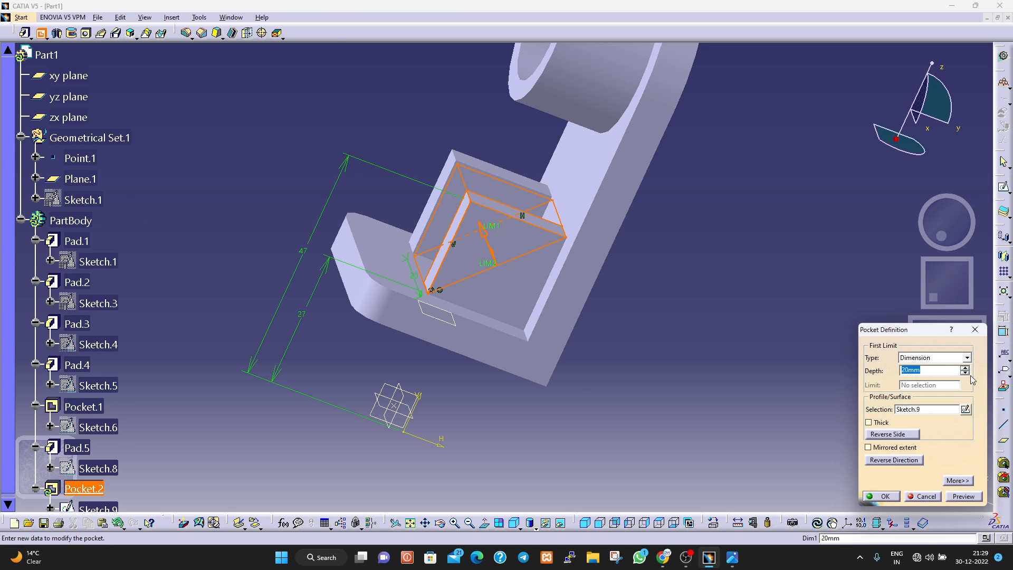
pyautogui.click(965, 368)
pyautogui.click(964, 368)
pyautogui.click(964, 367)
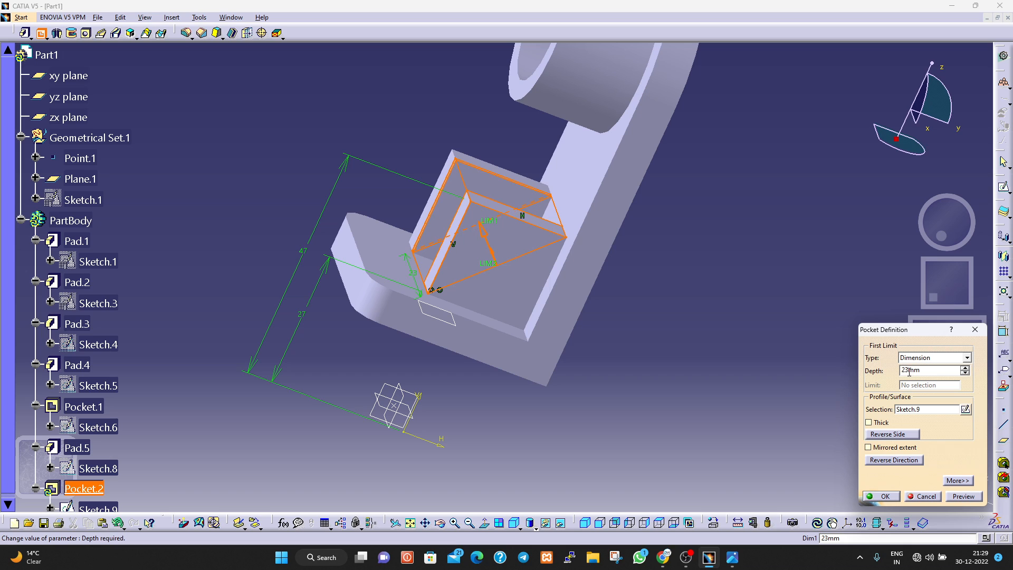
pyautogui.doubleClick(908, 371)
pyautogui.write('50')
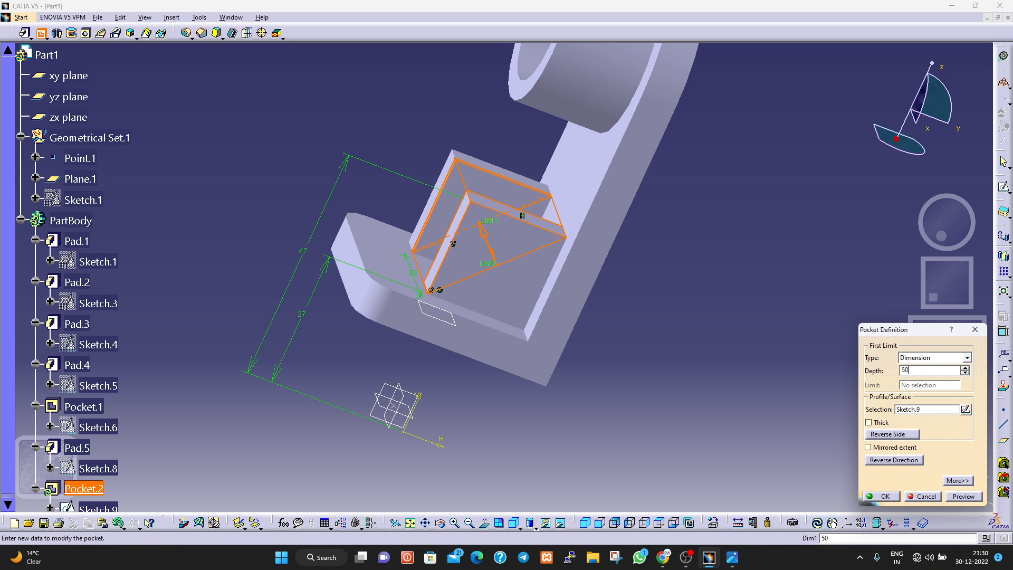
pyautogui.click(972, 497)
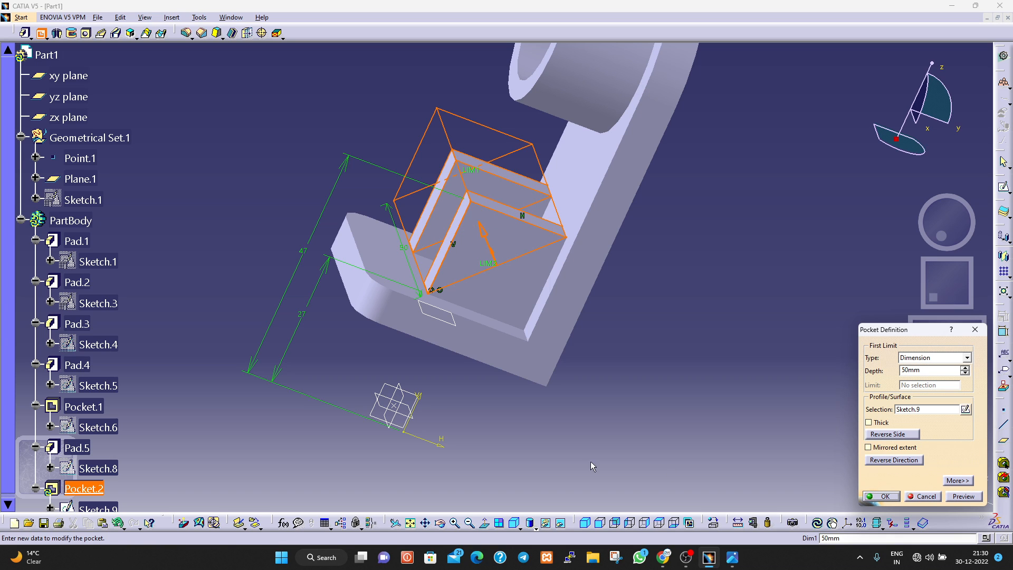
pyautogui.click(889, 497)
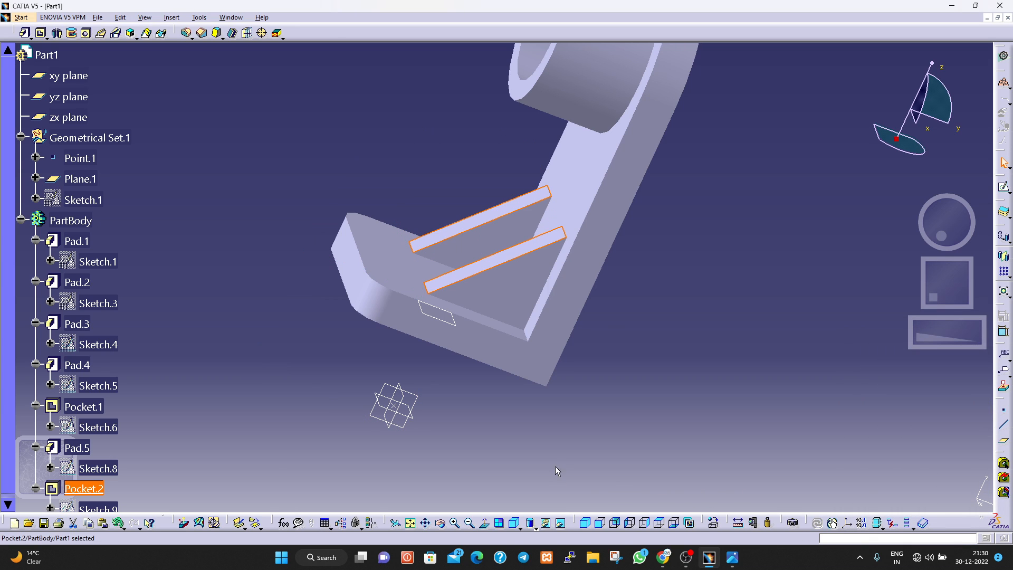
# Check the triangular ribs against the reference drawing and collapse the PartBody branch in the specification tree.
pyautogui.click(732, 557)
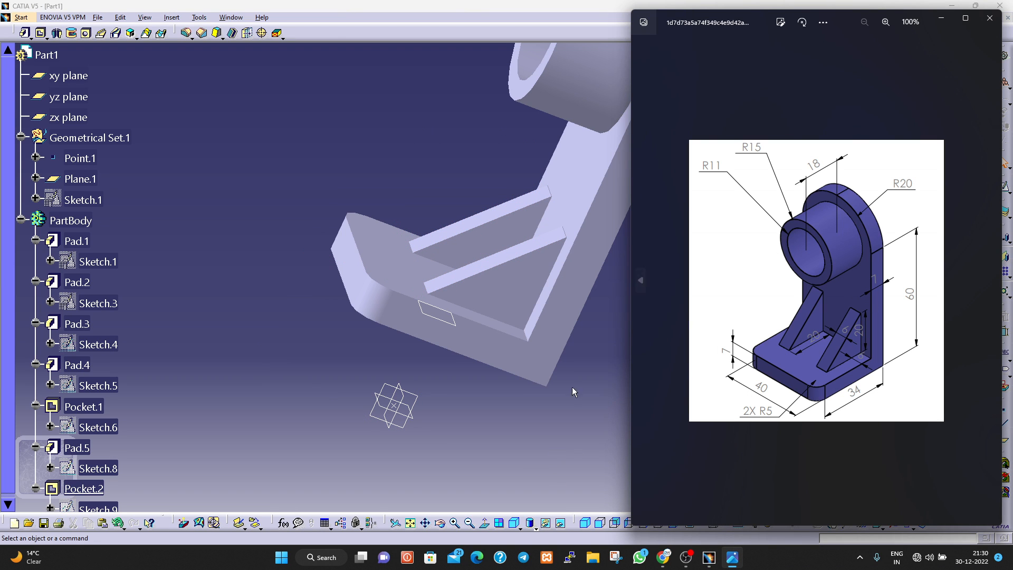
pyautogui.click(548, 414)
pyautogui.scroll(-1, 610, 366)
pyautogui.scroll(1, 610, 366)
pyautogui.scroll(-1, 609, 368)
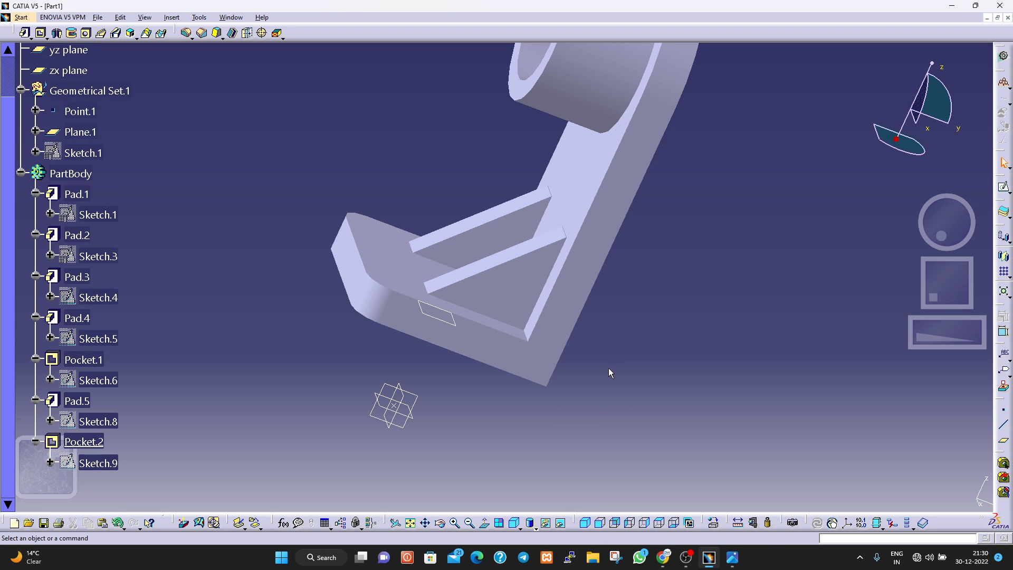
pyautogui.scroll(2, 609, 369)
pyautogui.scroll(-1, 609, 368)
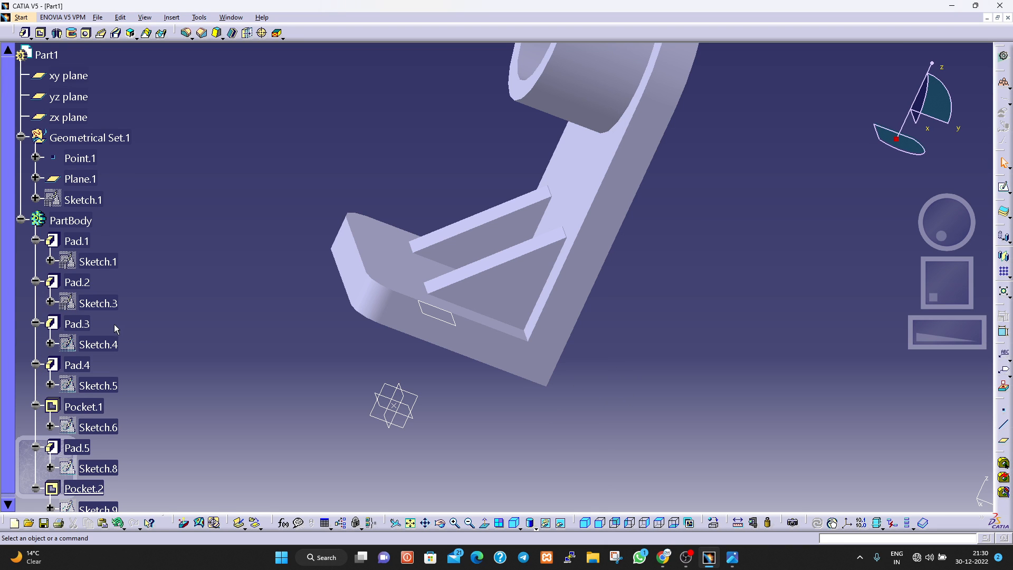
pyautogui.click(21, 220)
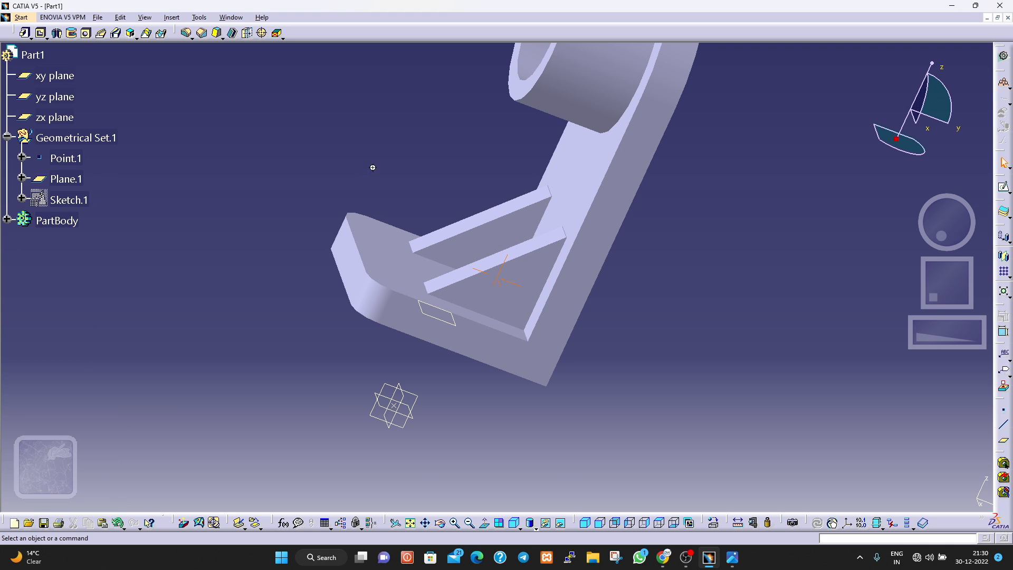
pyautogui.moveTo(372, 167); pyautogui.dragTo(370, 201, button='middle')
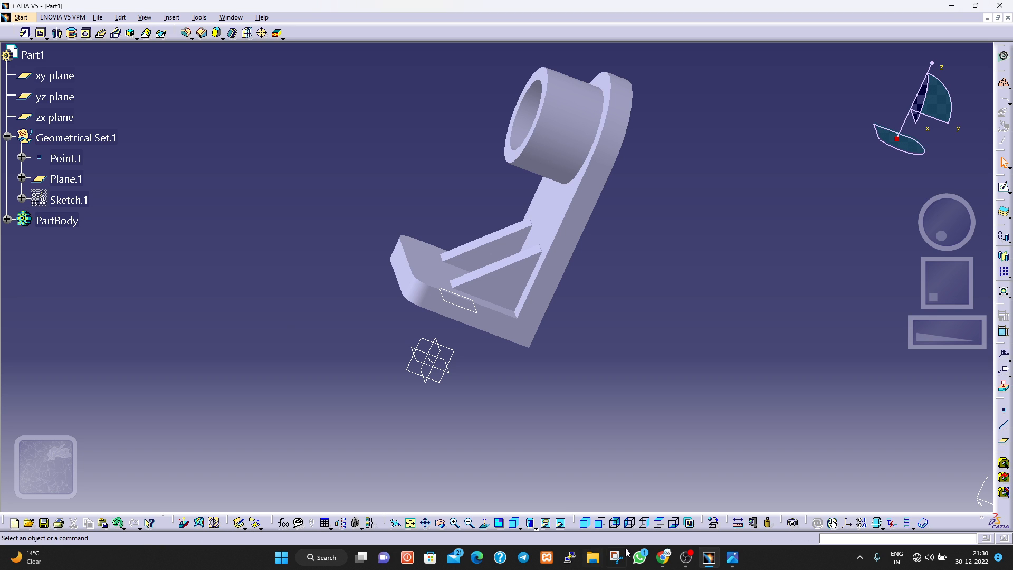
# Apply the Brass metal material from the default material catalog to the PartBody.
pyautogui.click(715, 523)
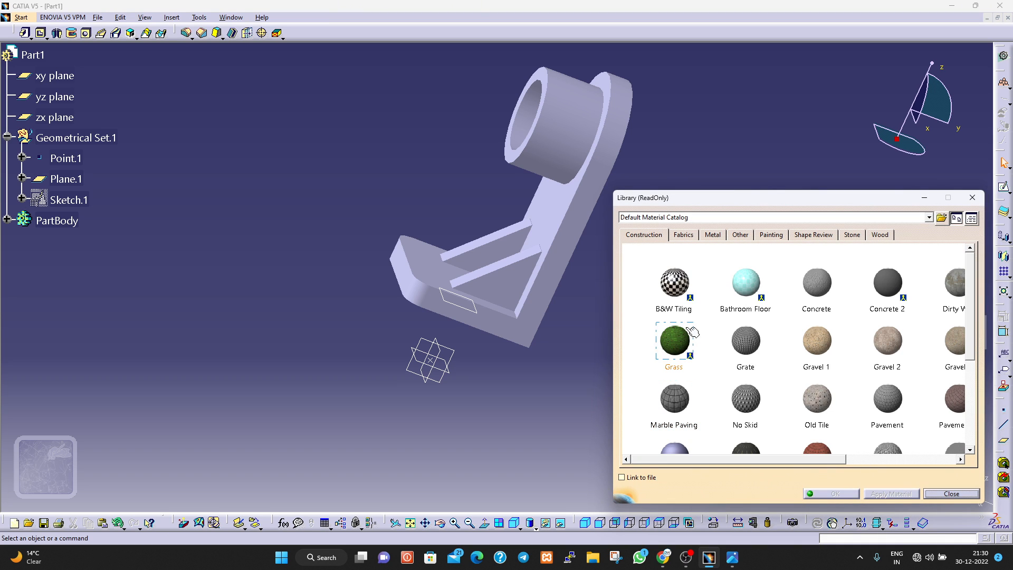
pyautogui.click(766, 346)
pyautogui.click(712, 234)
pyautogui.click(737, 338)
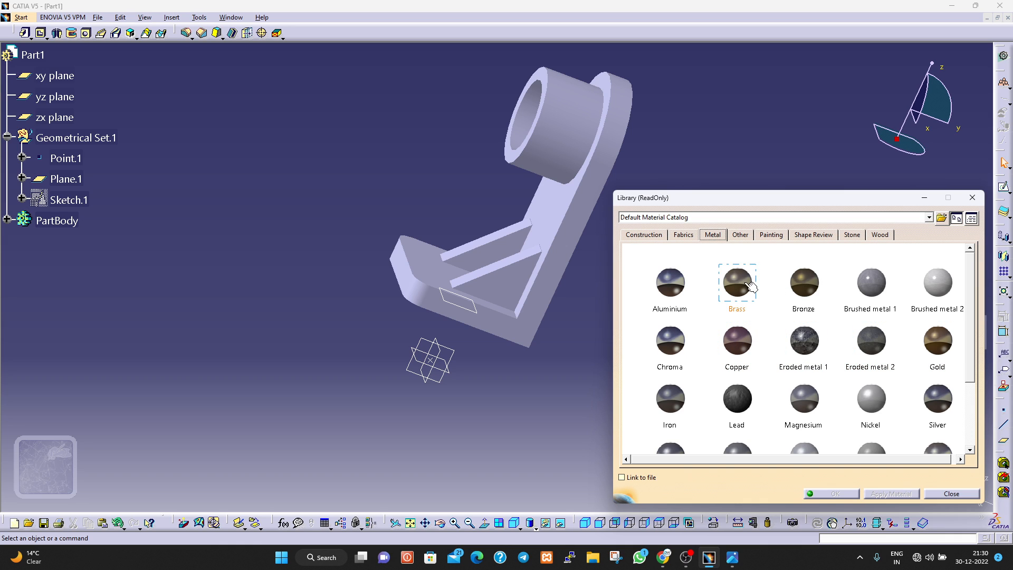
pyautogui.moveTo(739, 285); pyautogui.dragTo(556, 224)
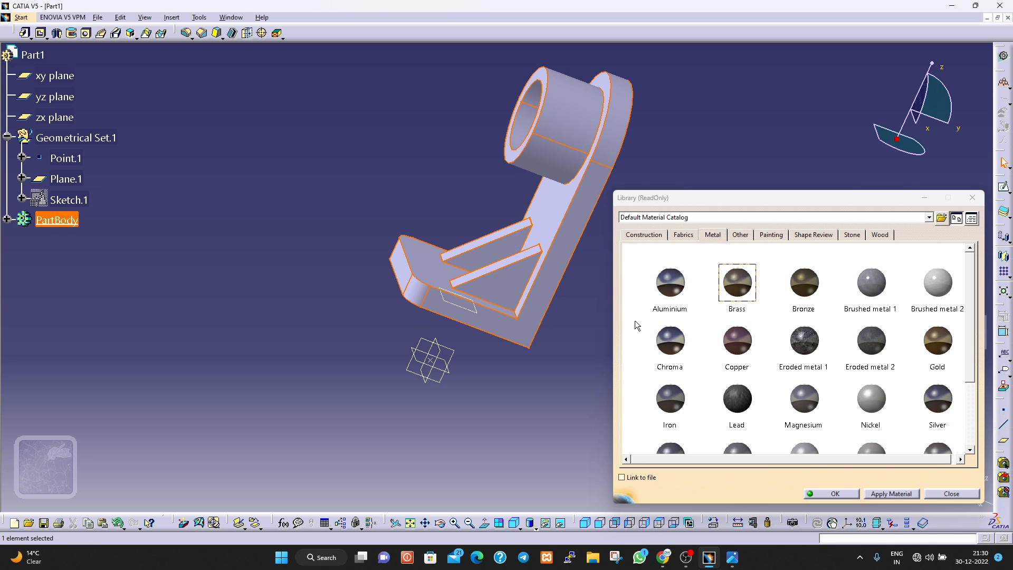
pyautogui.click(887, 495)
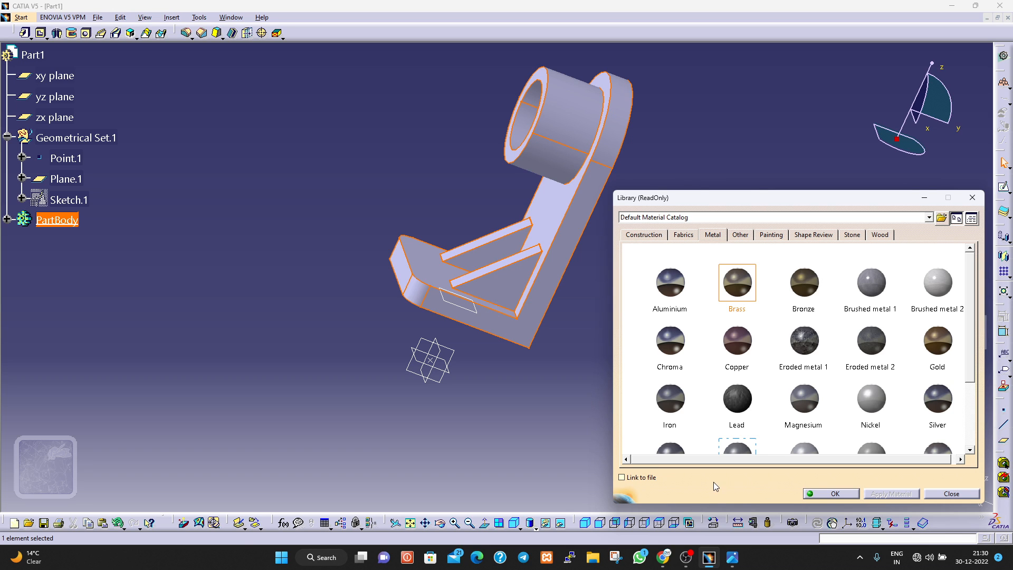
pyautogui.click(810, 494)
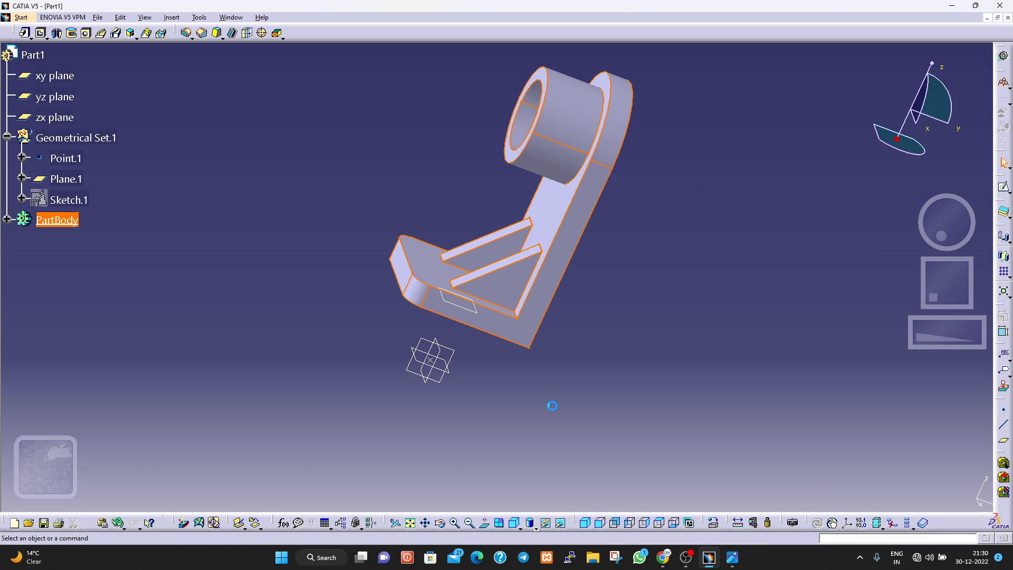
# Inspect the bracket's boss, ribs and base plate from several angles.
pyautogui.moveTo(479, 406); pyautogui.dragTo(663, 447, button='middle')
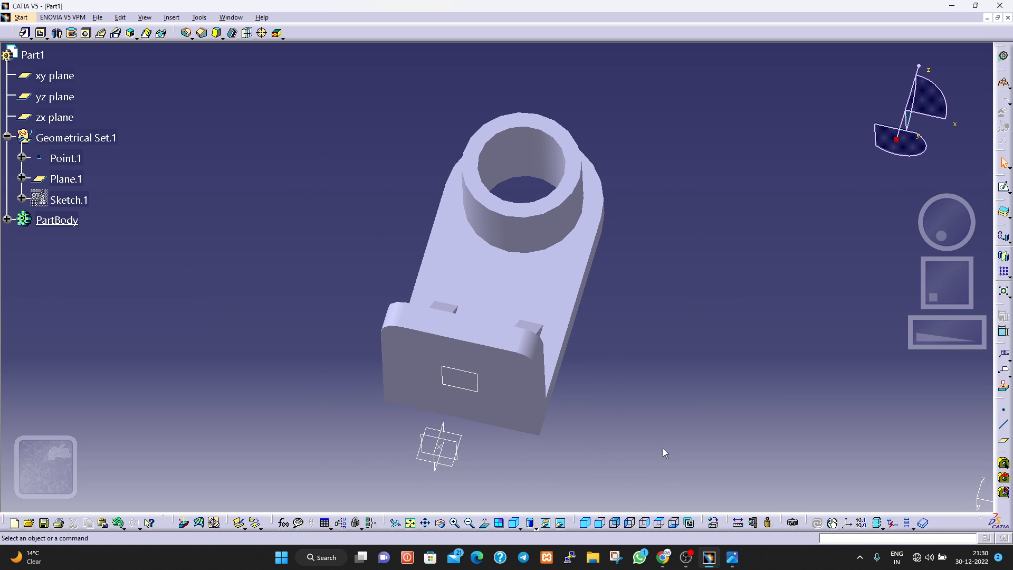
pyautogui.moveTo(633, 356); pyautogui.dragTo(660, 411, button='middle')
pyautogui.scroll(-1, 662, 413)
pyautogui.scroll(3, 659, 406)
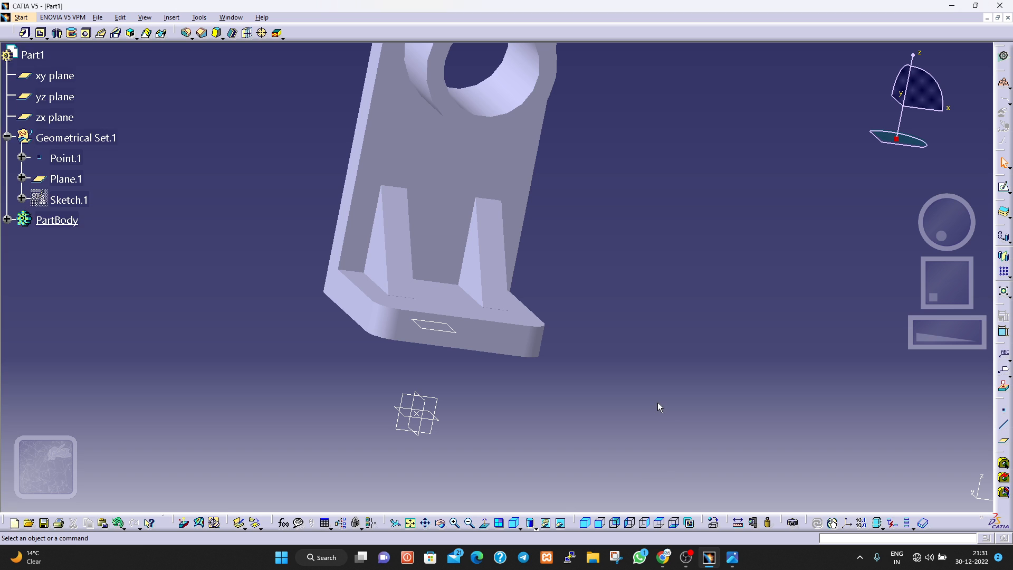
pyautogui.scroll(-2, 659, 398)
pyautogui.moveTo(590, 302); pyautogui.dragTo(591, 350, button='middle')
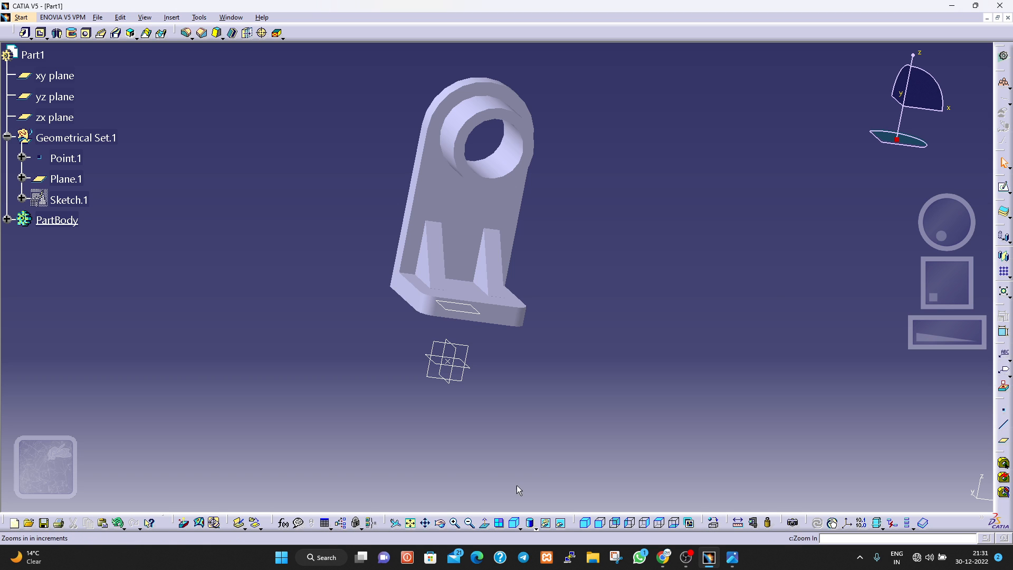
# Open Sketch.1 in Geometrical Set.1 for editing and check its sketch solving status.
pyautogui.doubleClick(69, 199)
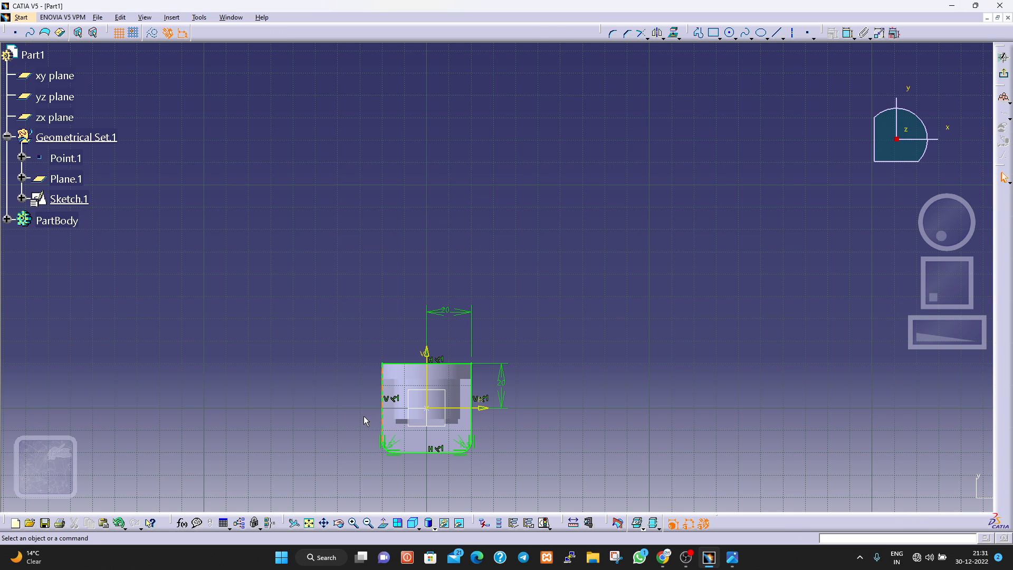
pyautogui.click(546, 524)
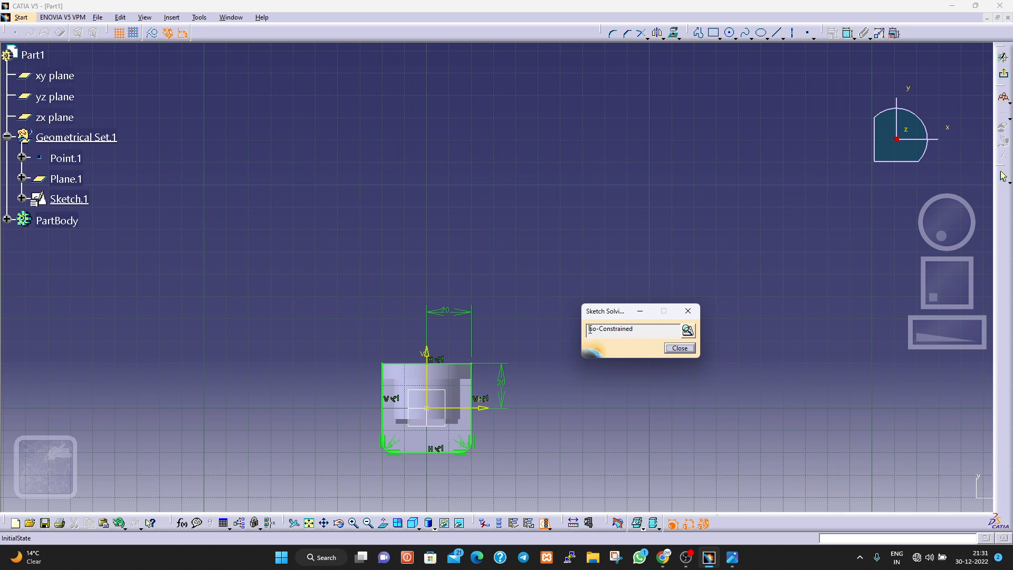
pyautogui.moveTo(590, 329); pyautogui.dragTo(633, 329)
pyautogui.click(657, 327)
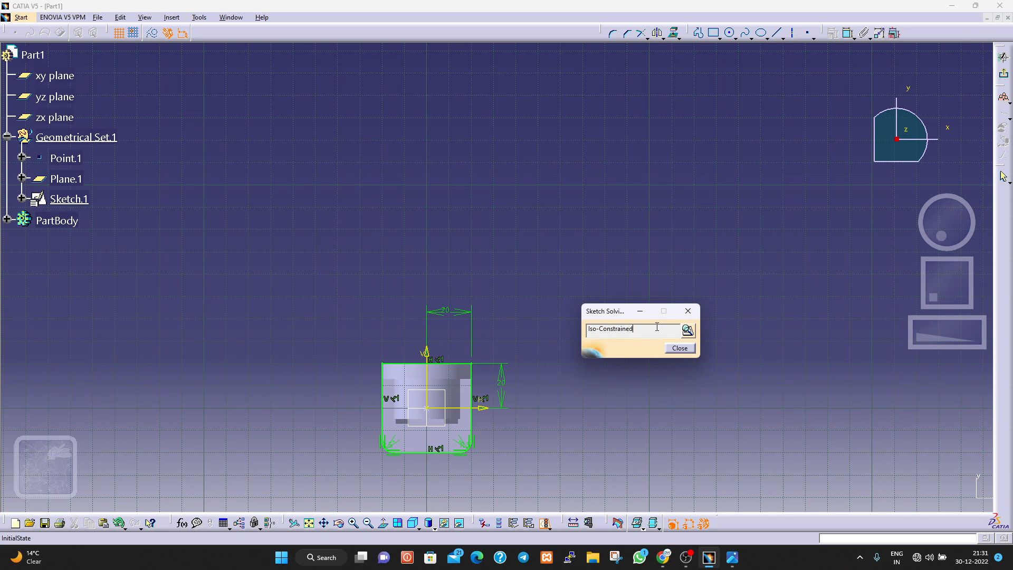
pyautogui.click(680, 349)
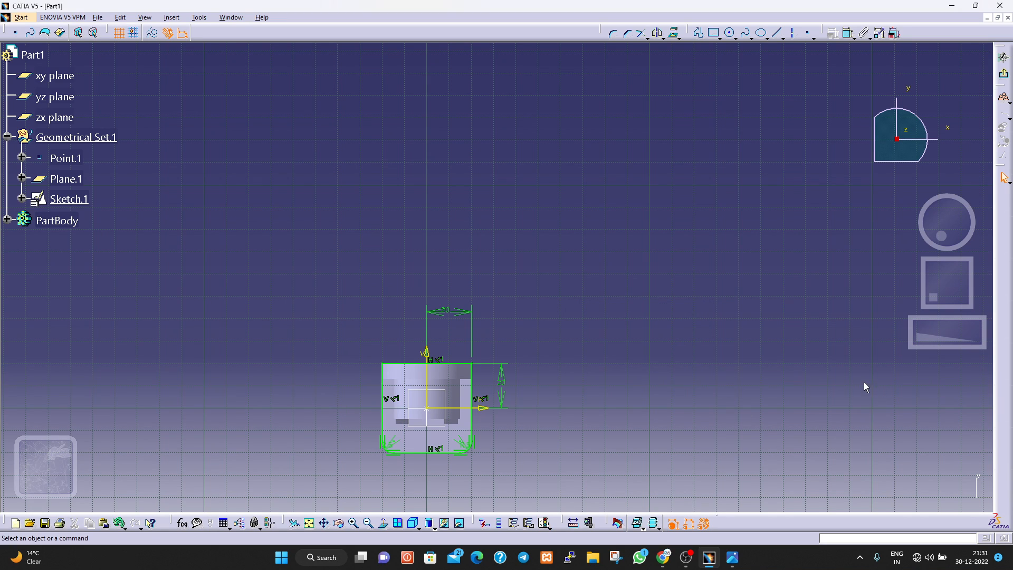